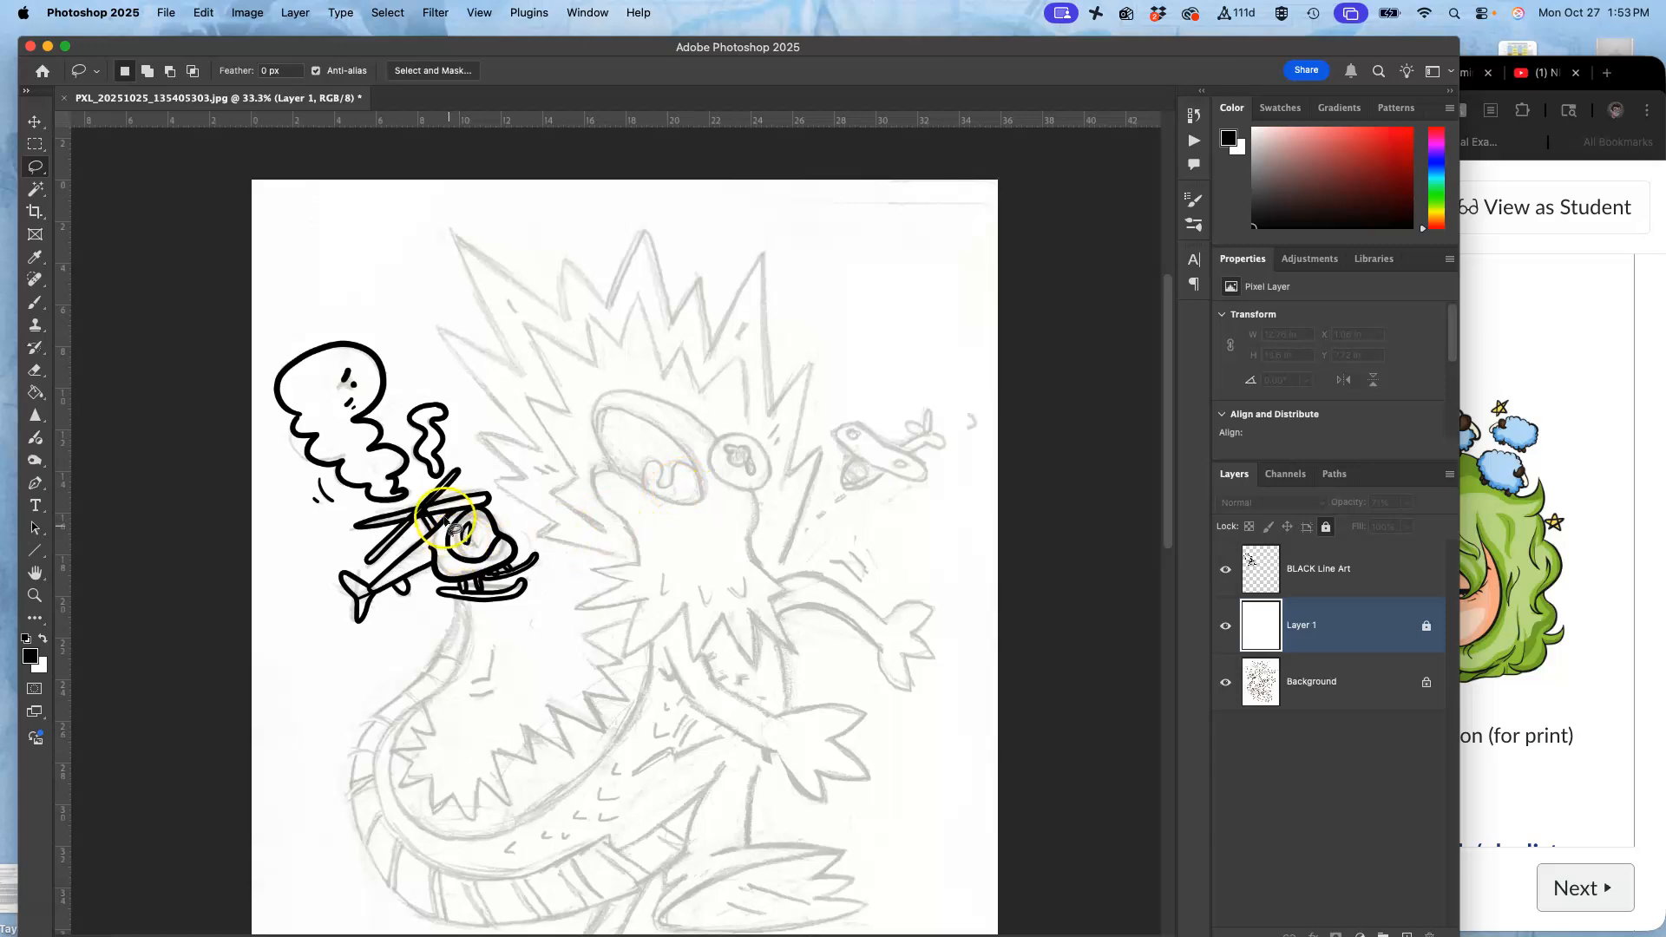
Step: Activate the BLACK Line Art layer with the Brush tool and review the General Brushes presets and the inked helicopter
click(1341, 577)
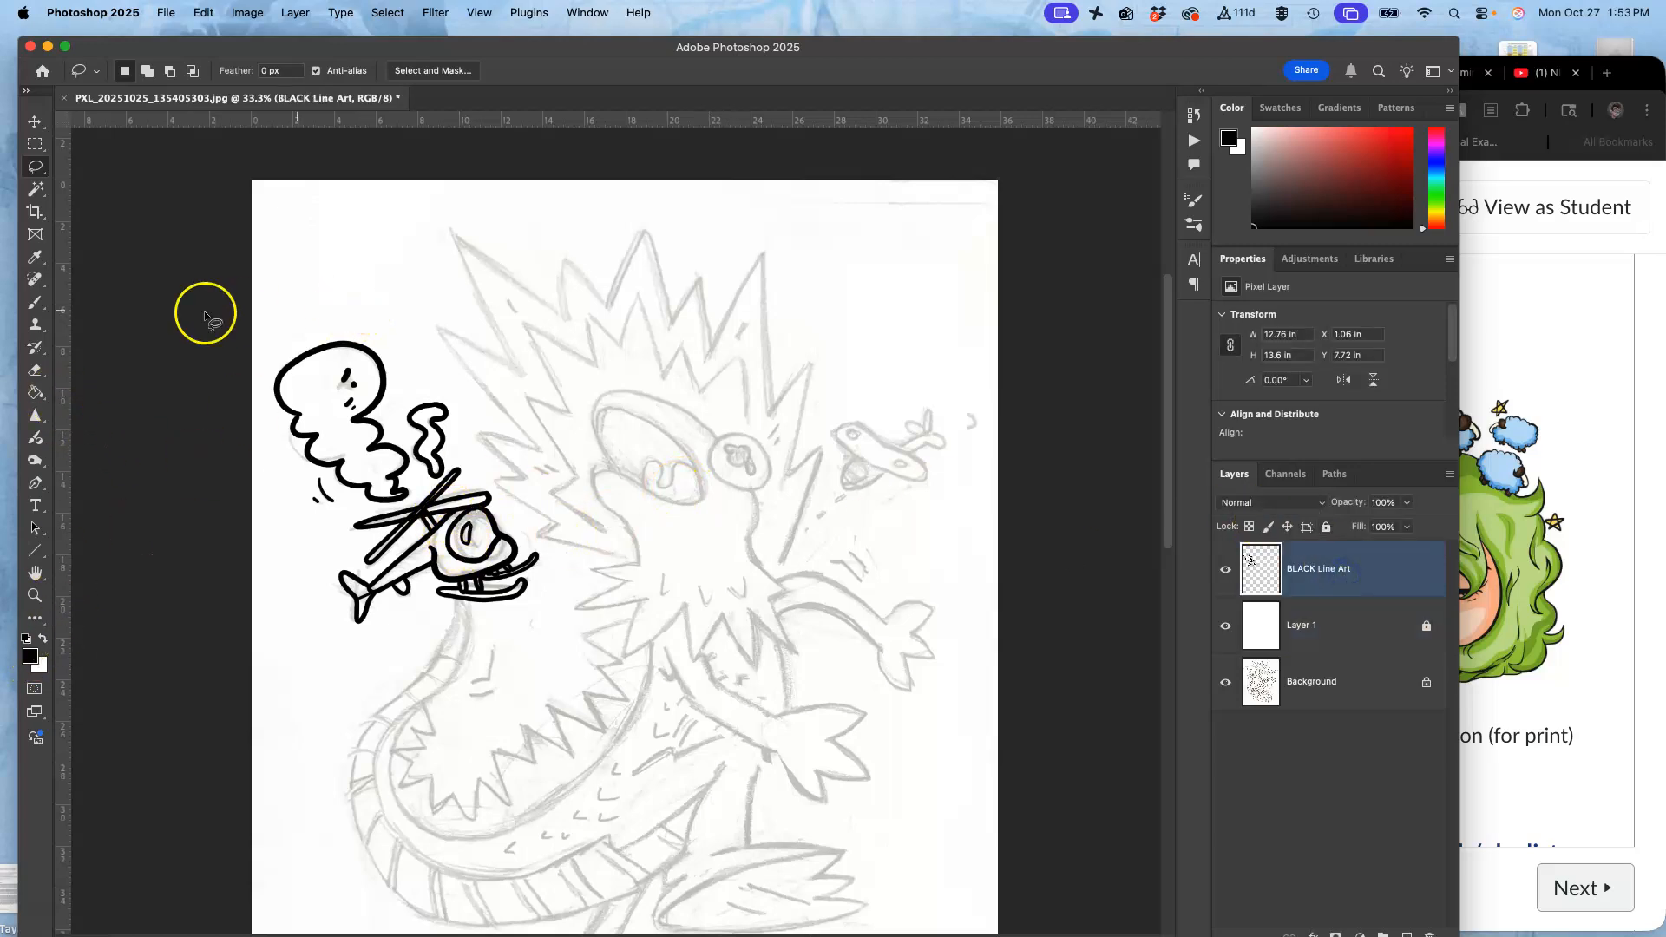
click(35, 302)
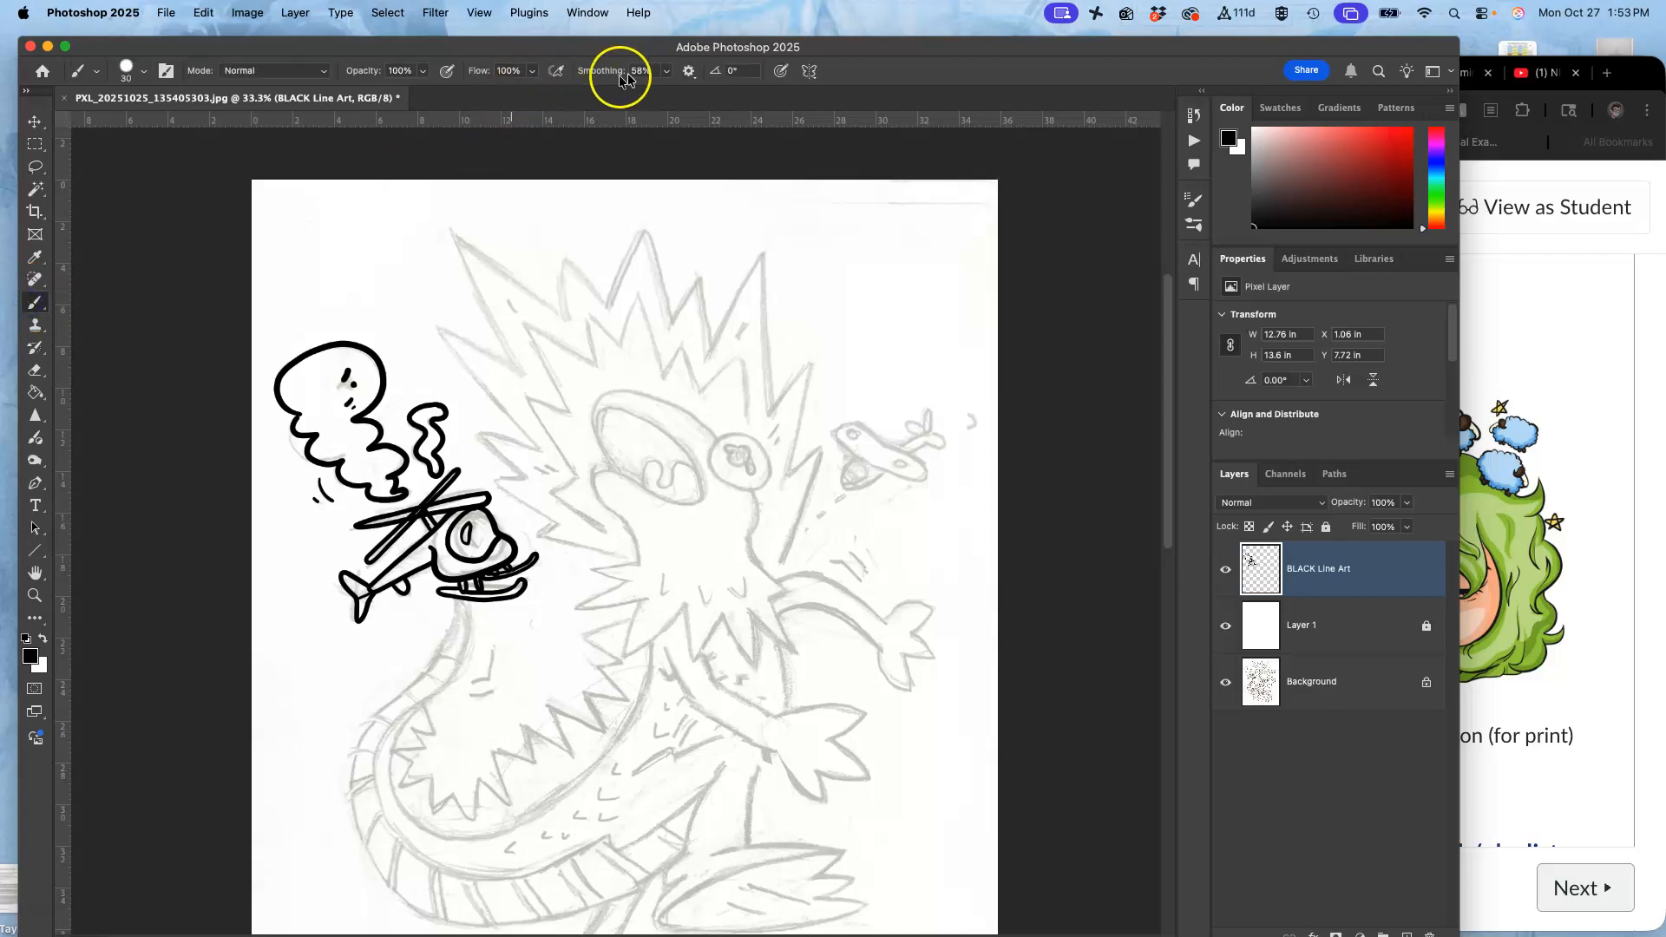
click(143, 71)
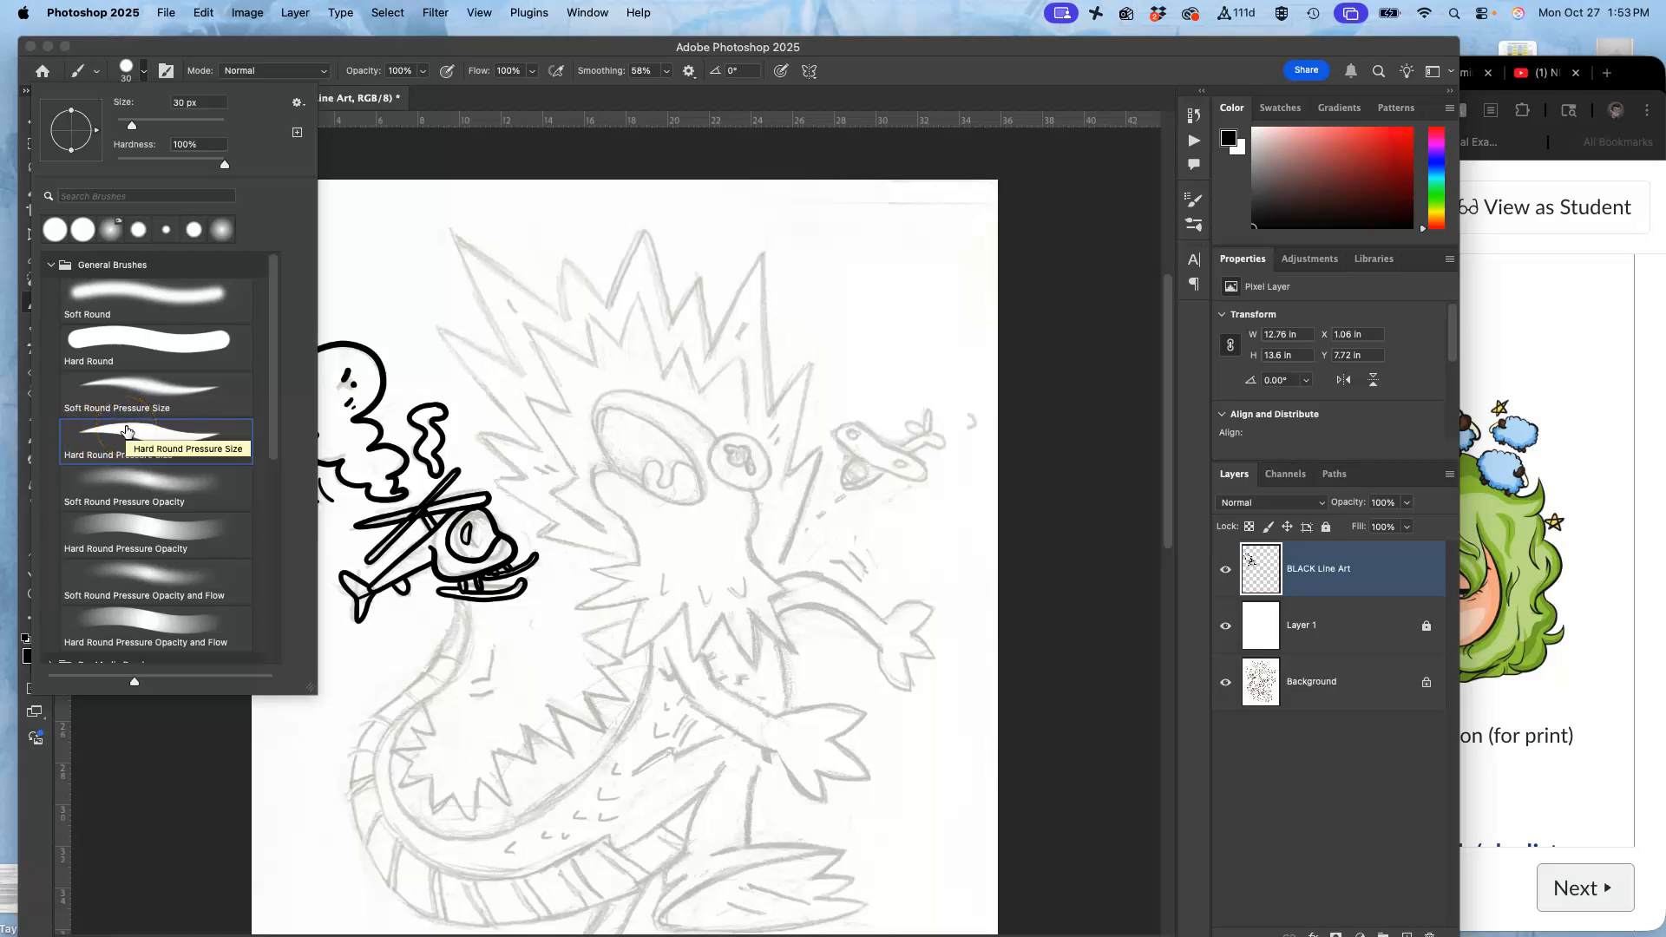
click(156, 400)
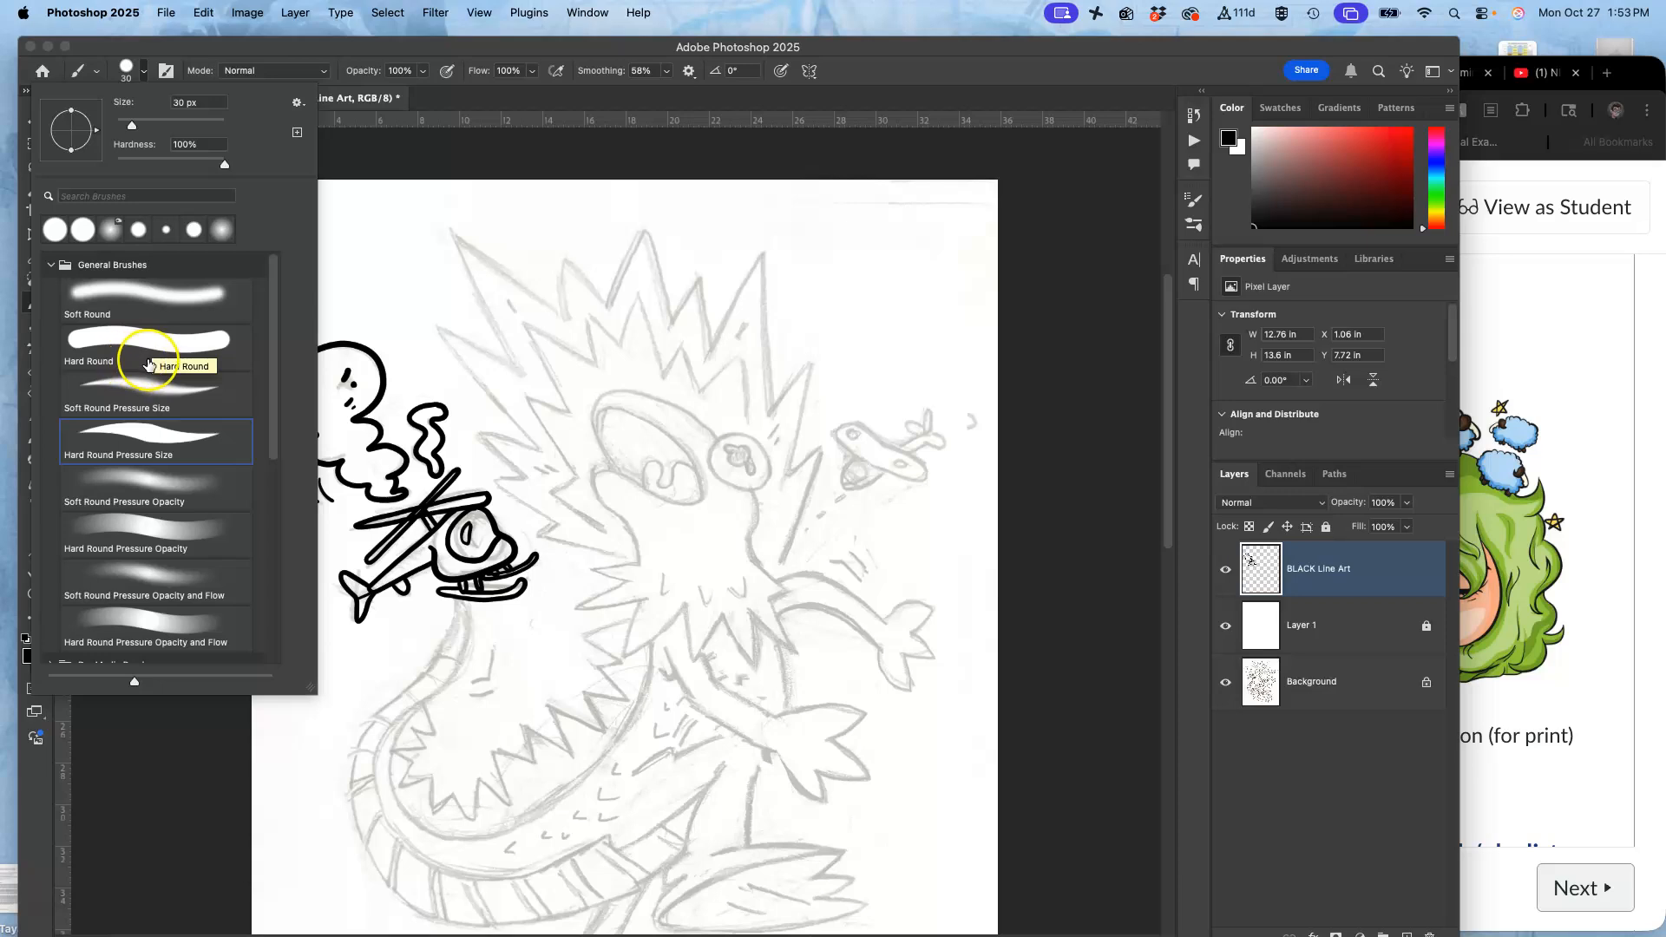
drag(434, 457, 434, 512)
key(super+plus)
key(super+plus)
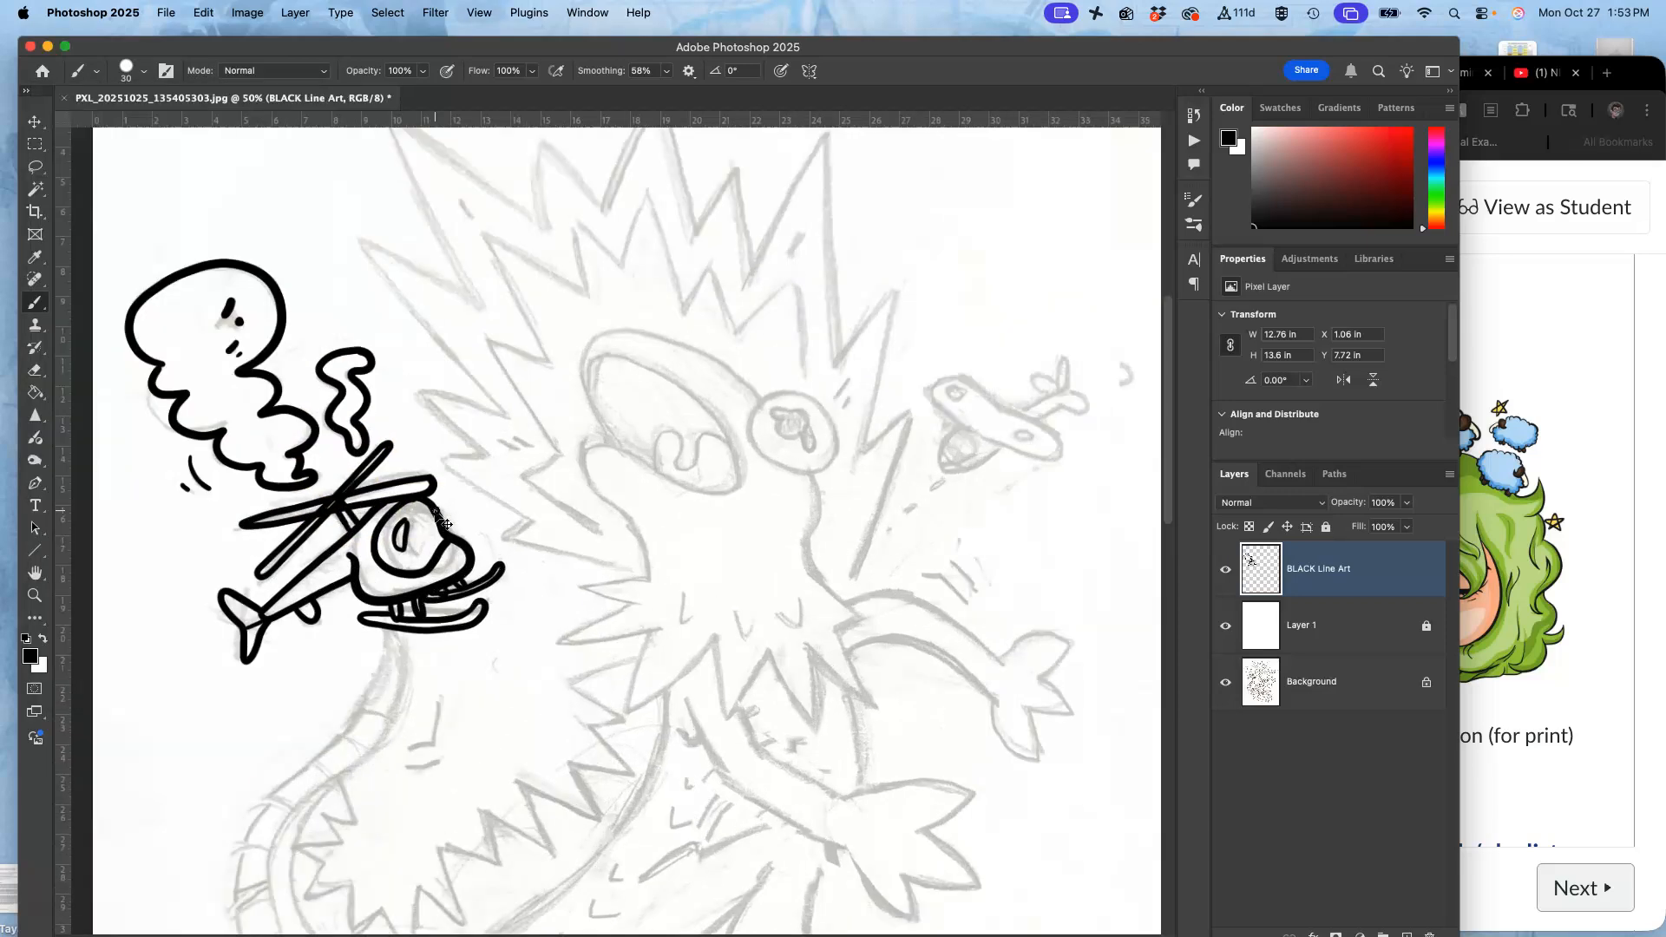
scroll(435, 511, left, 5)
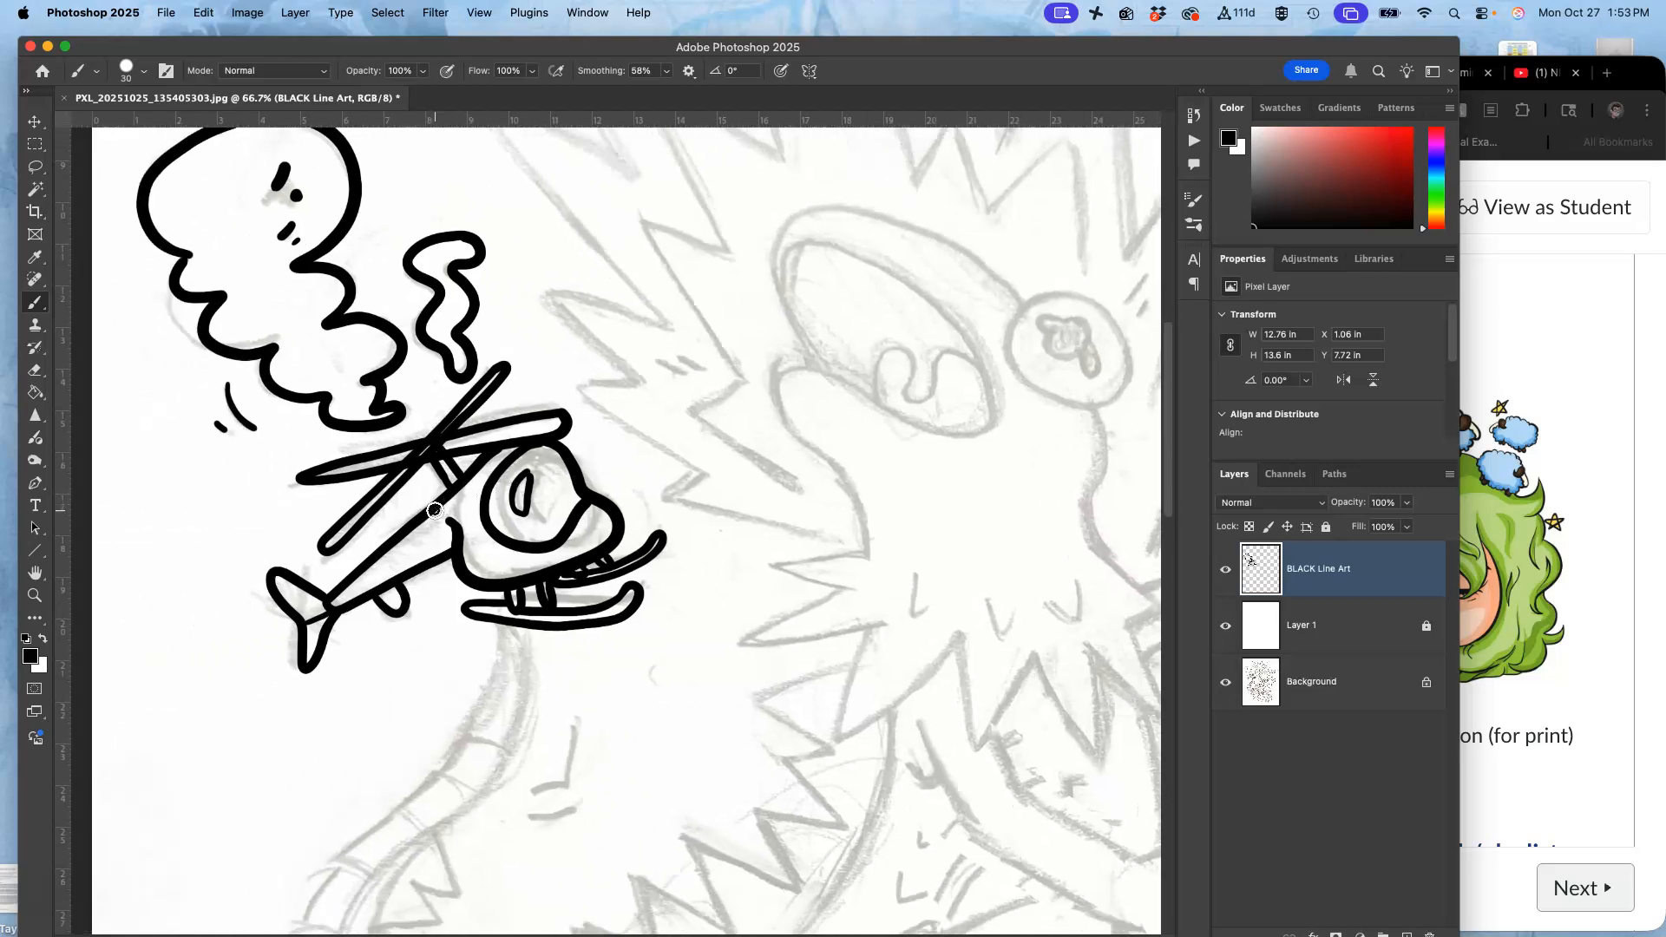
scroll(435, 511, left, 2)
scroll(435, 511, down, 2)
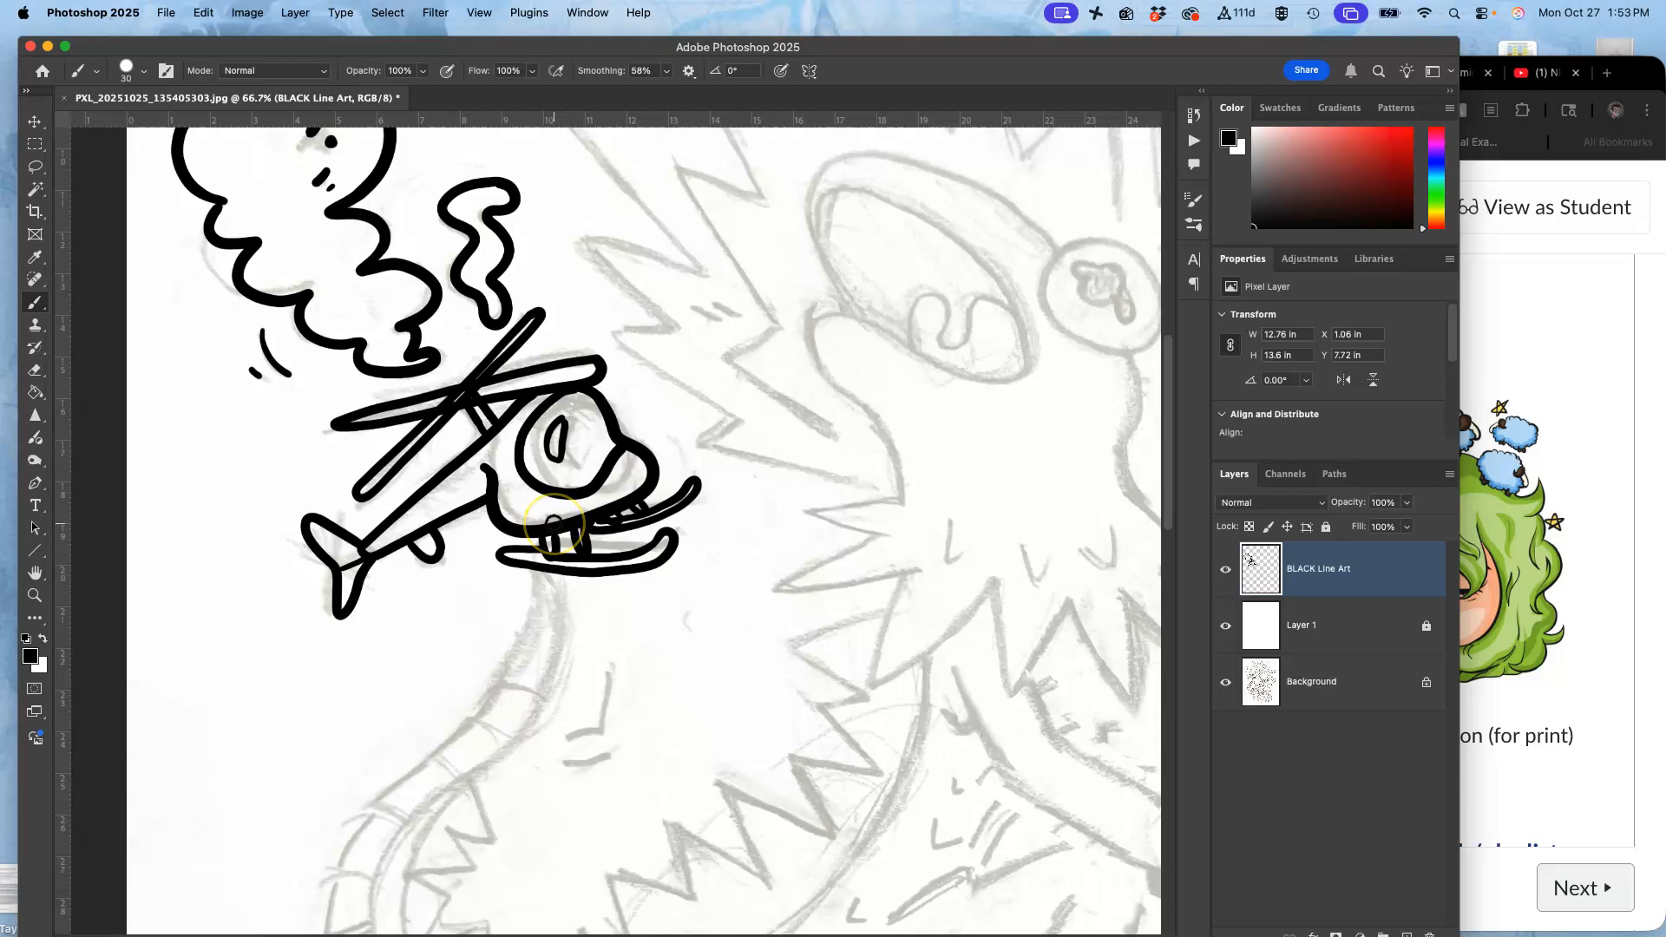
Step: Switch to the desktop and open the exported Assign 5 helicopter PNG in Adobe Illustrator 2025
key(F11)
drag(628, 300, 871, 242)
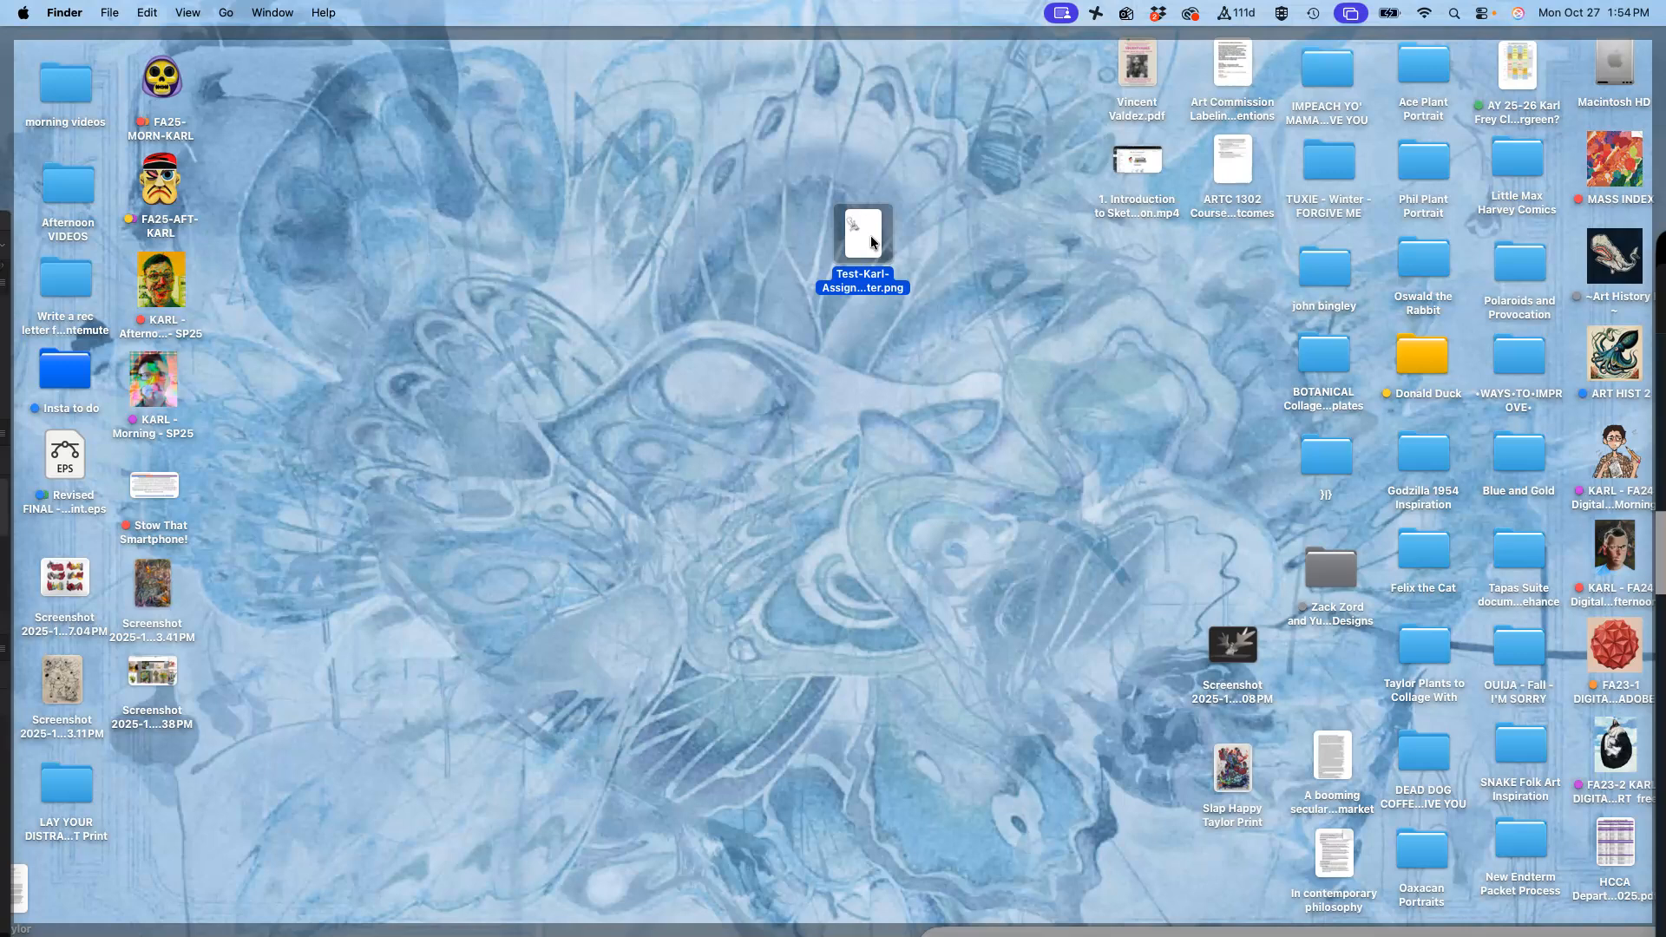
right_click(871, 242)
mouse_move(936, 277)
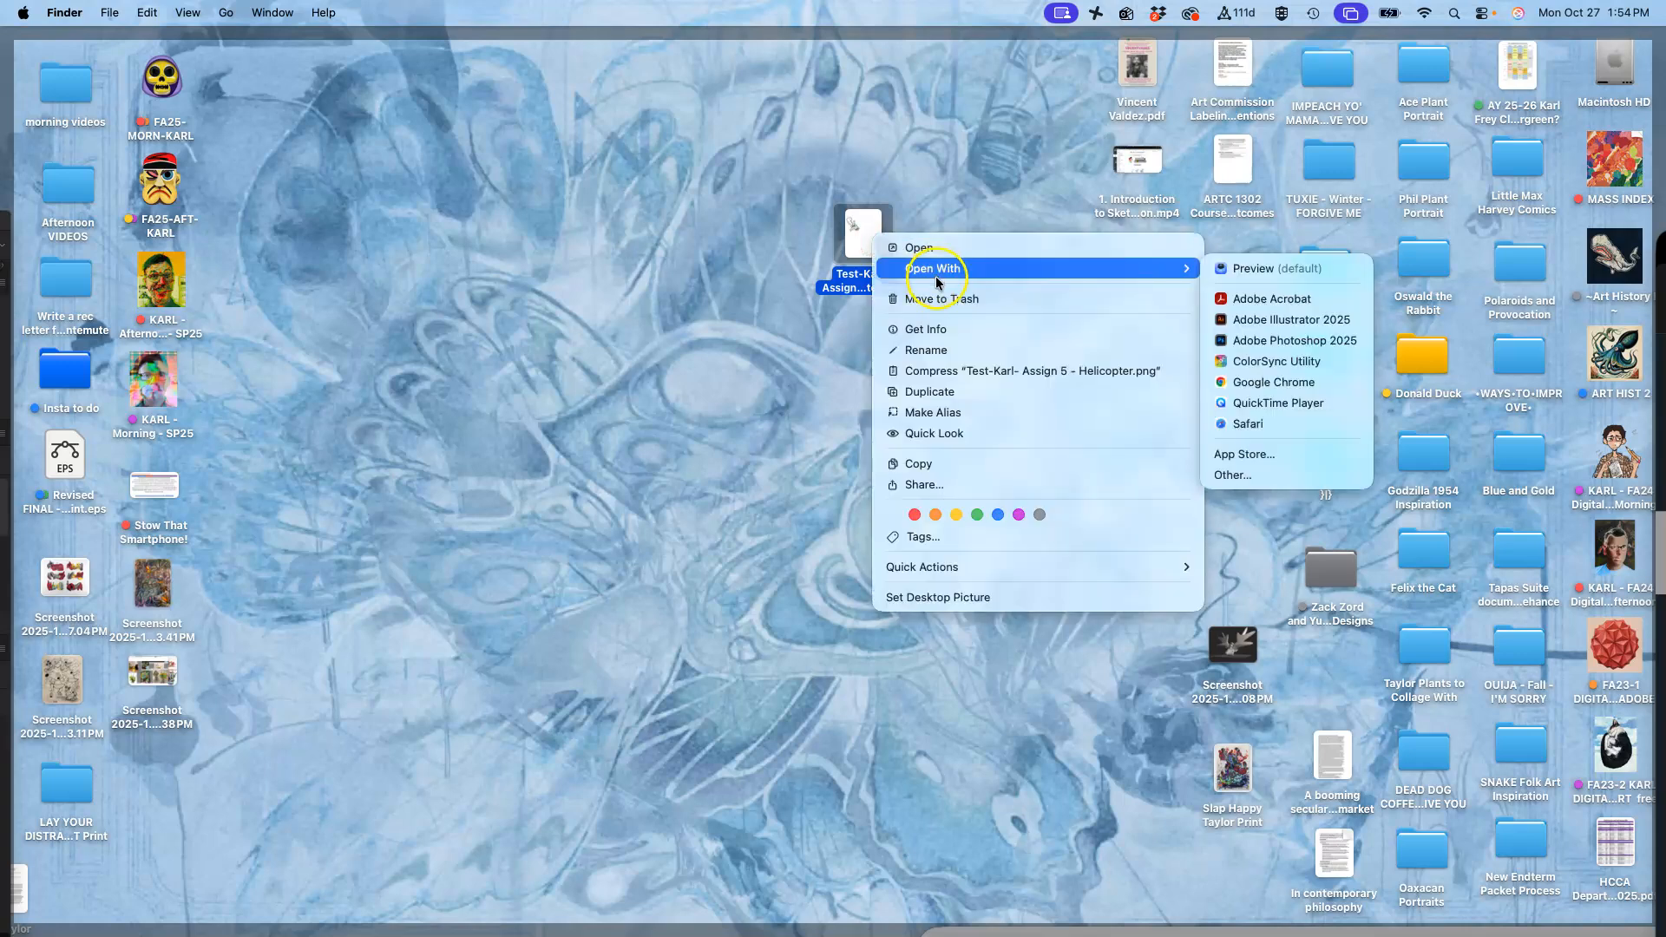
click(1260, 319)
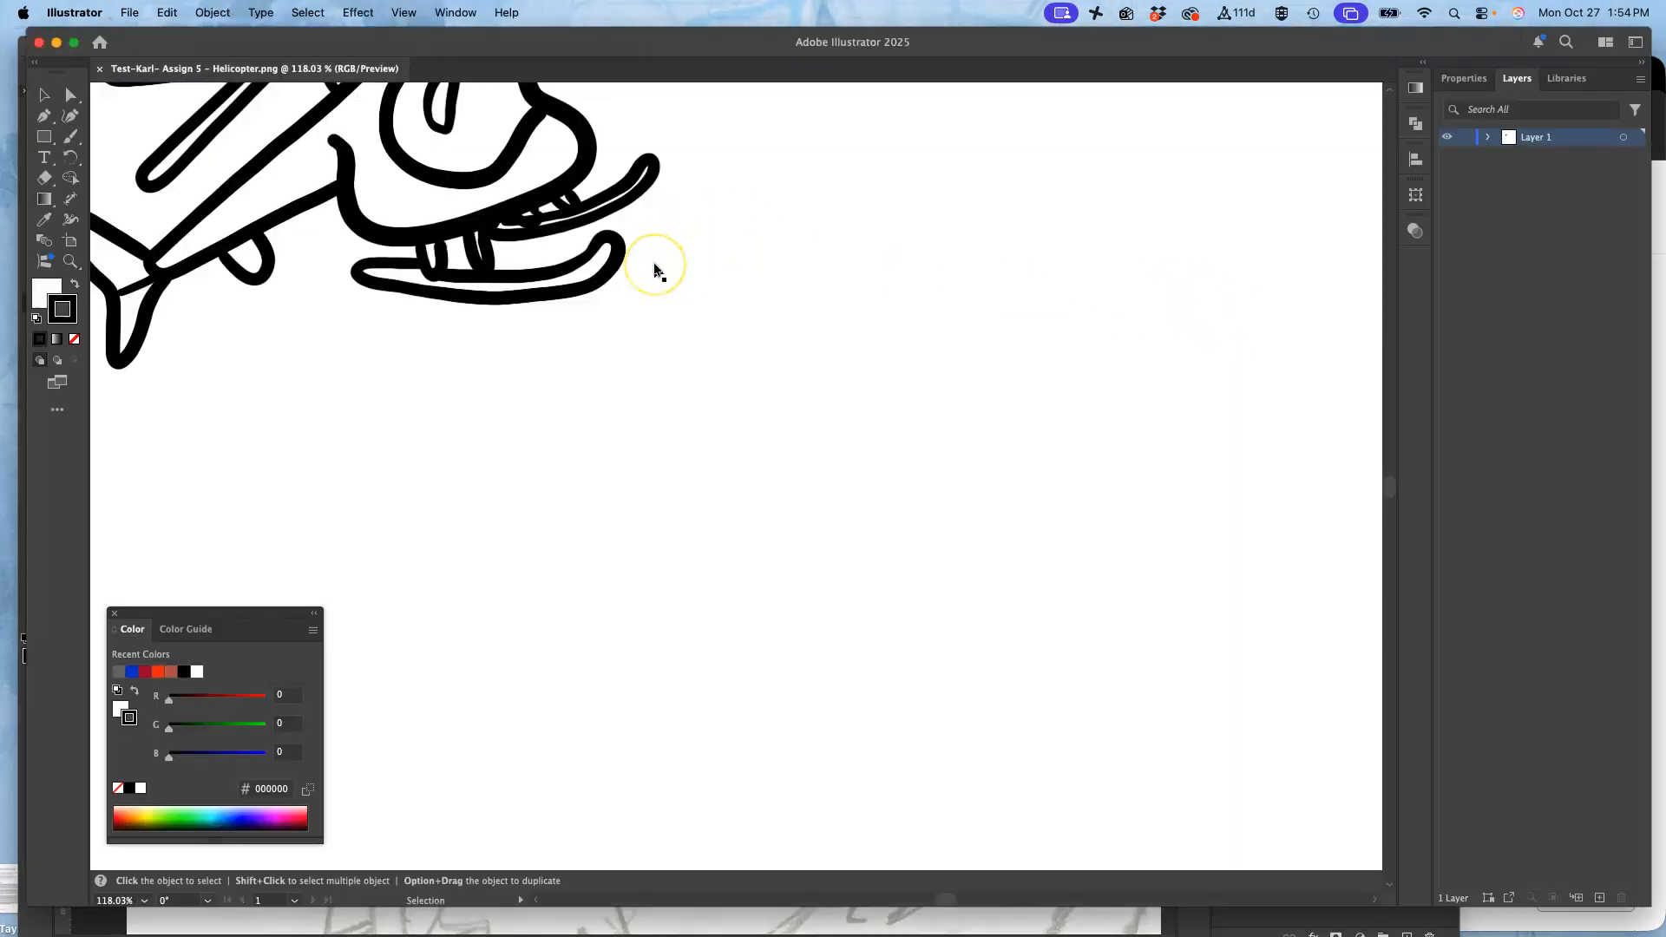
Step: Expand Layer 1 and select the helicopter image inside it
key(super+0)
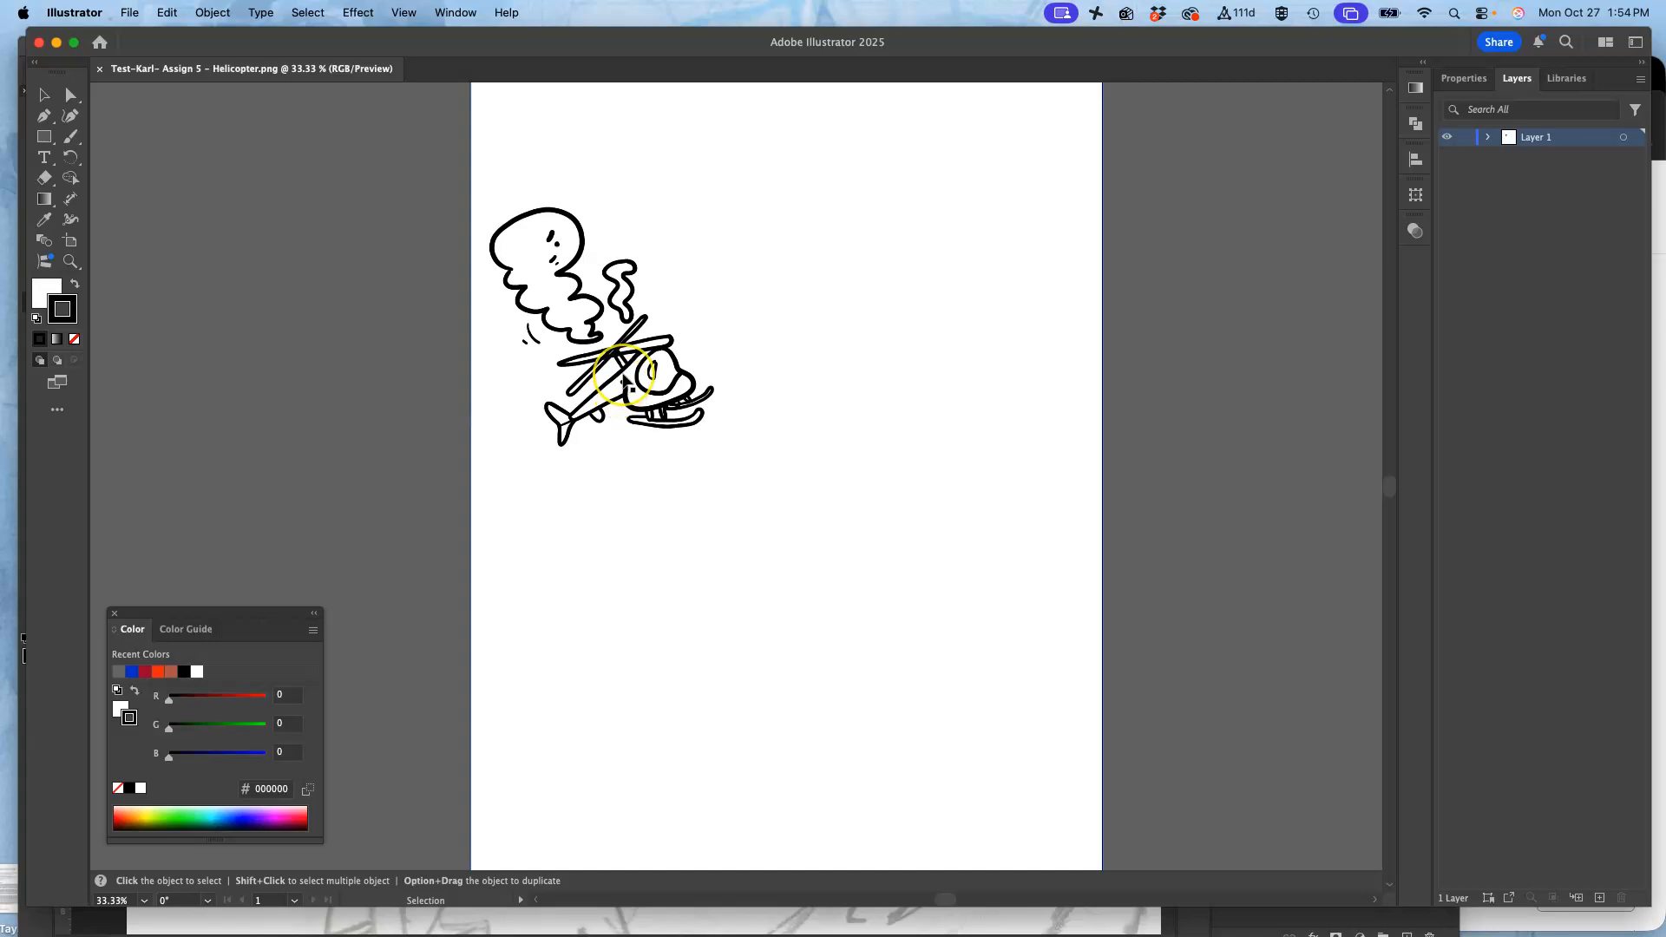
click(1488, 138)
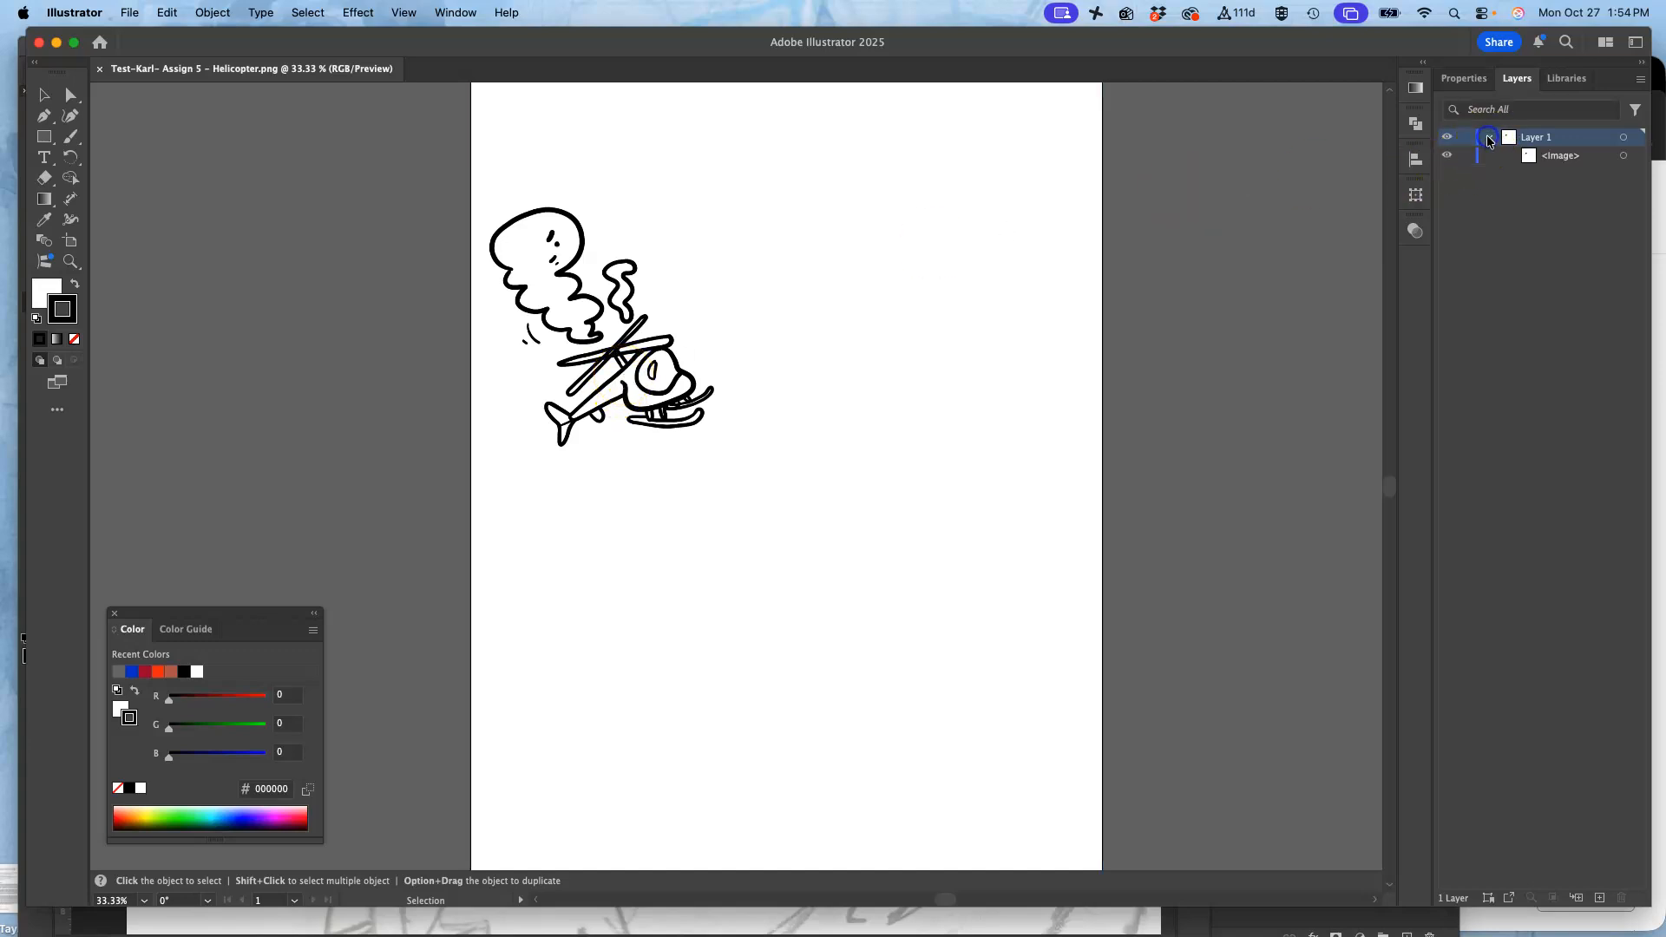
click(1624, 156)
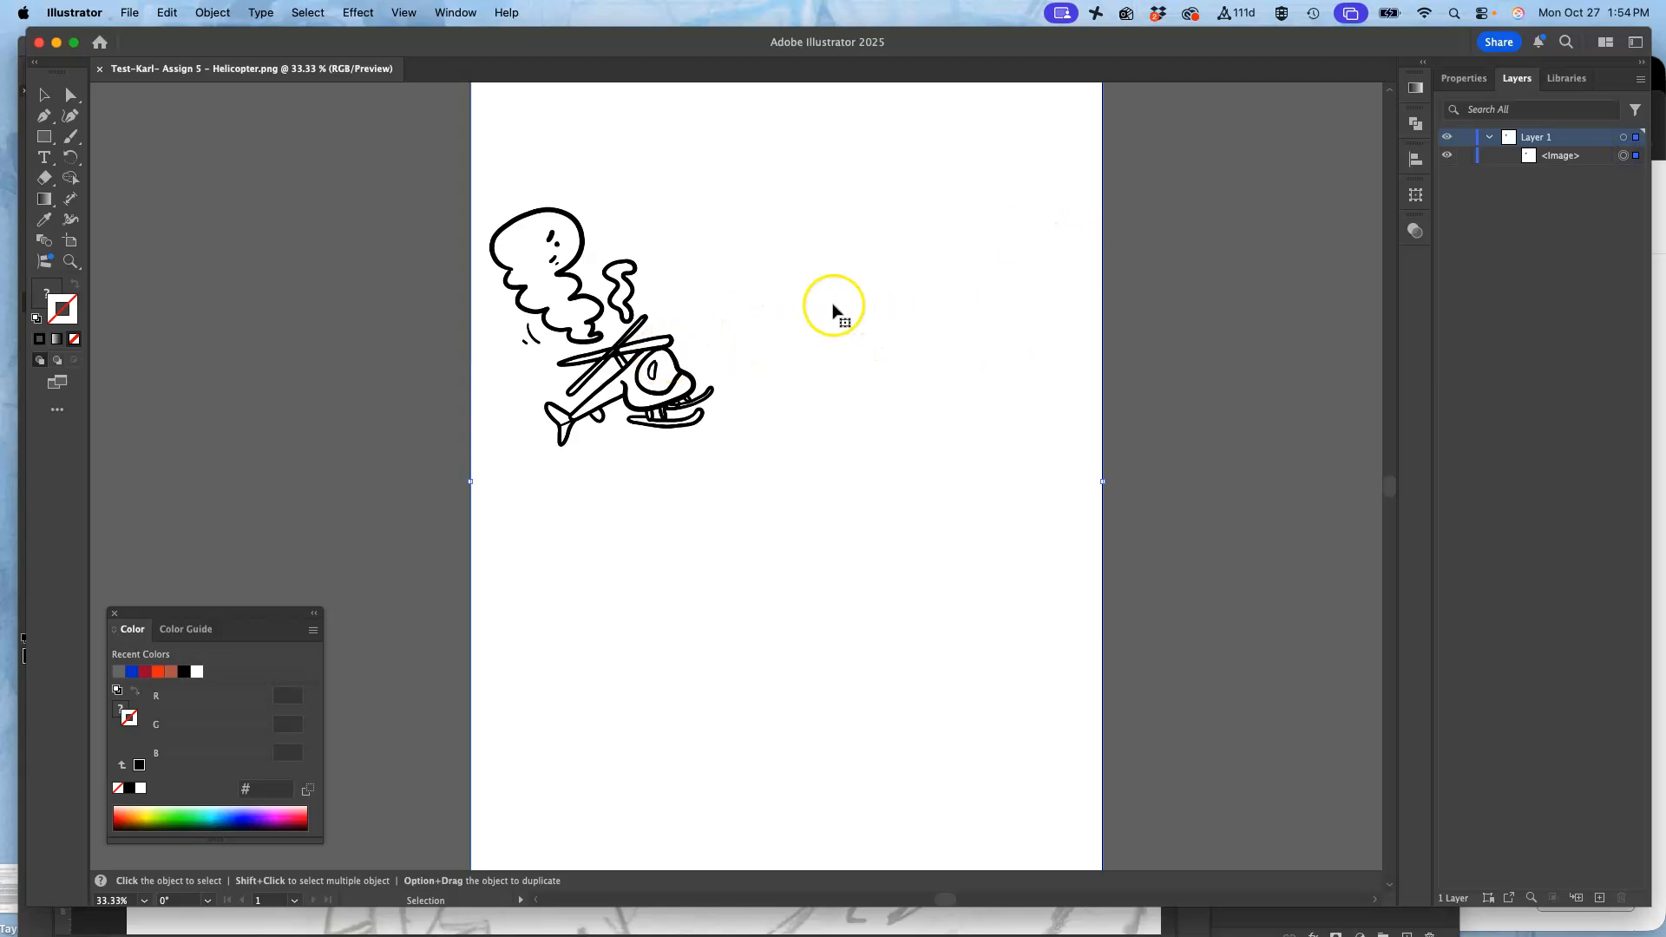
Step: Examine the untraced helicopter image at increasing magnification to judge the quality of its line edges
key(super+=)
key(super+=)
key(super+=)
key(super+=)
key(super+=)
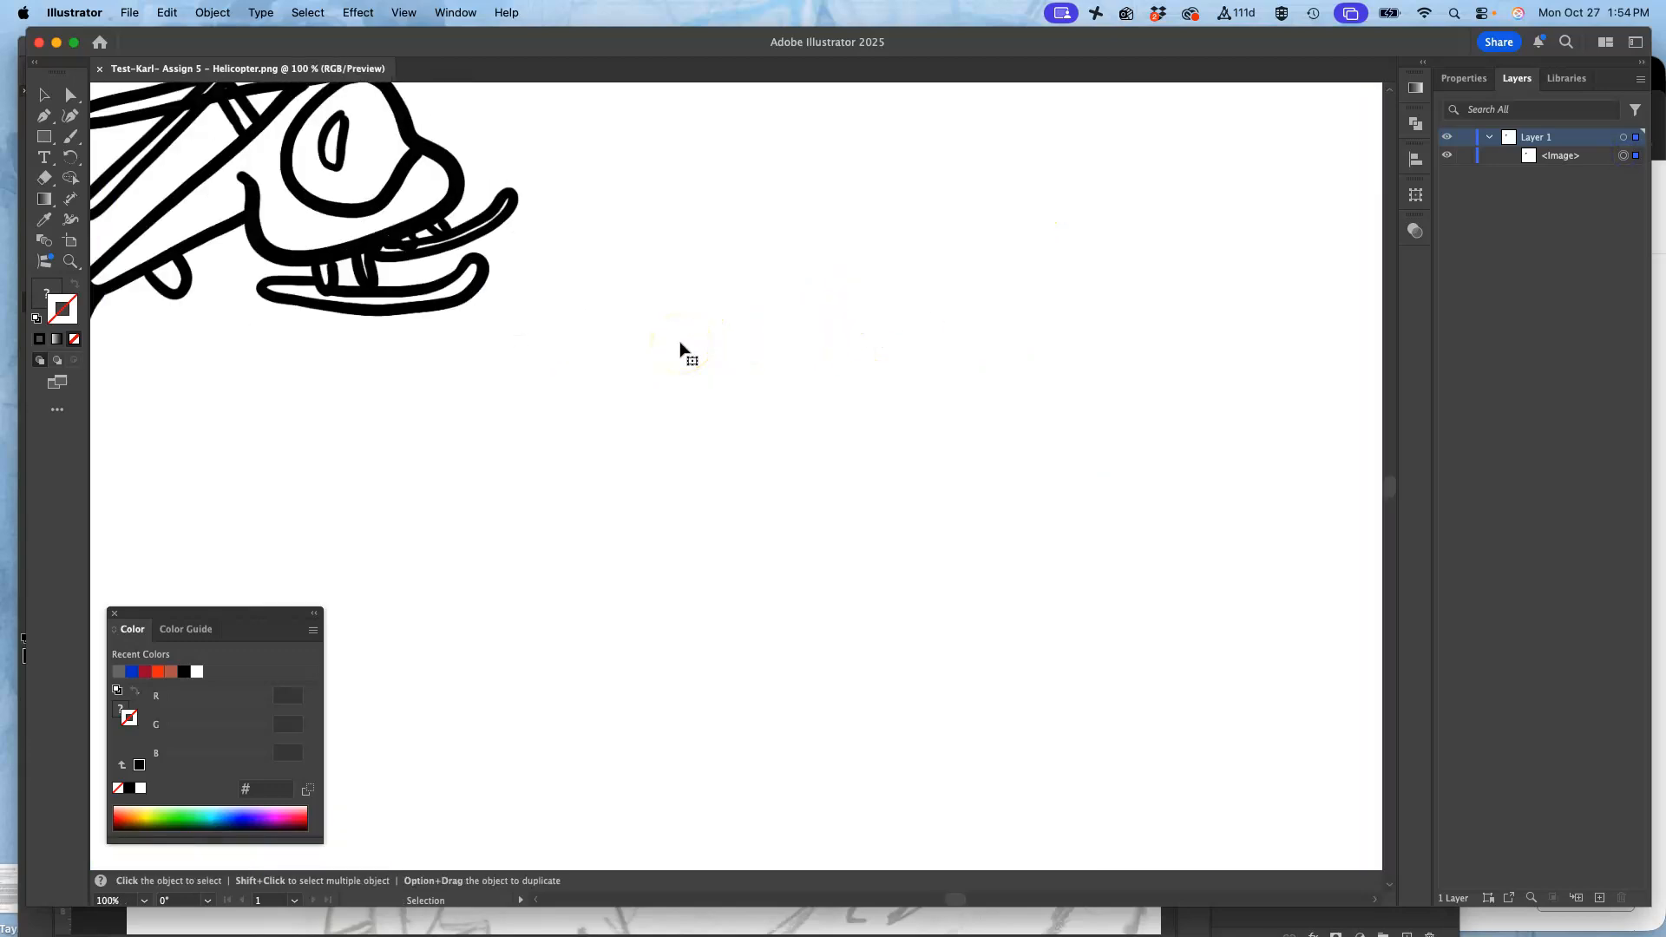
scroll(681, 351, up, 8)
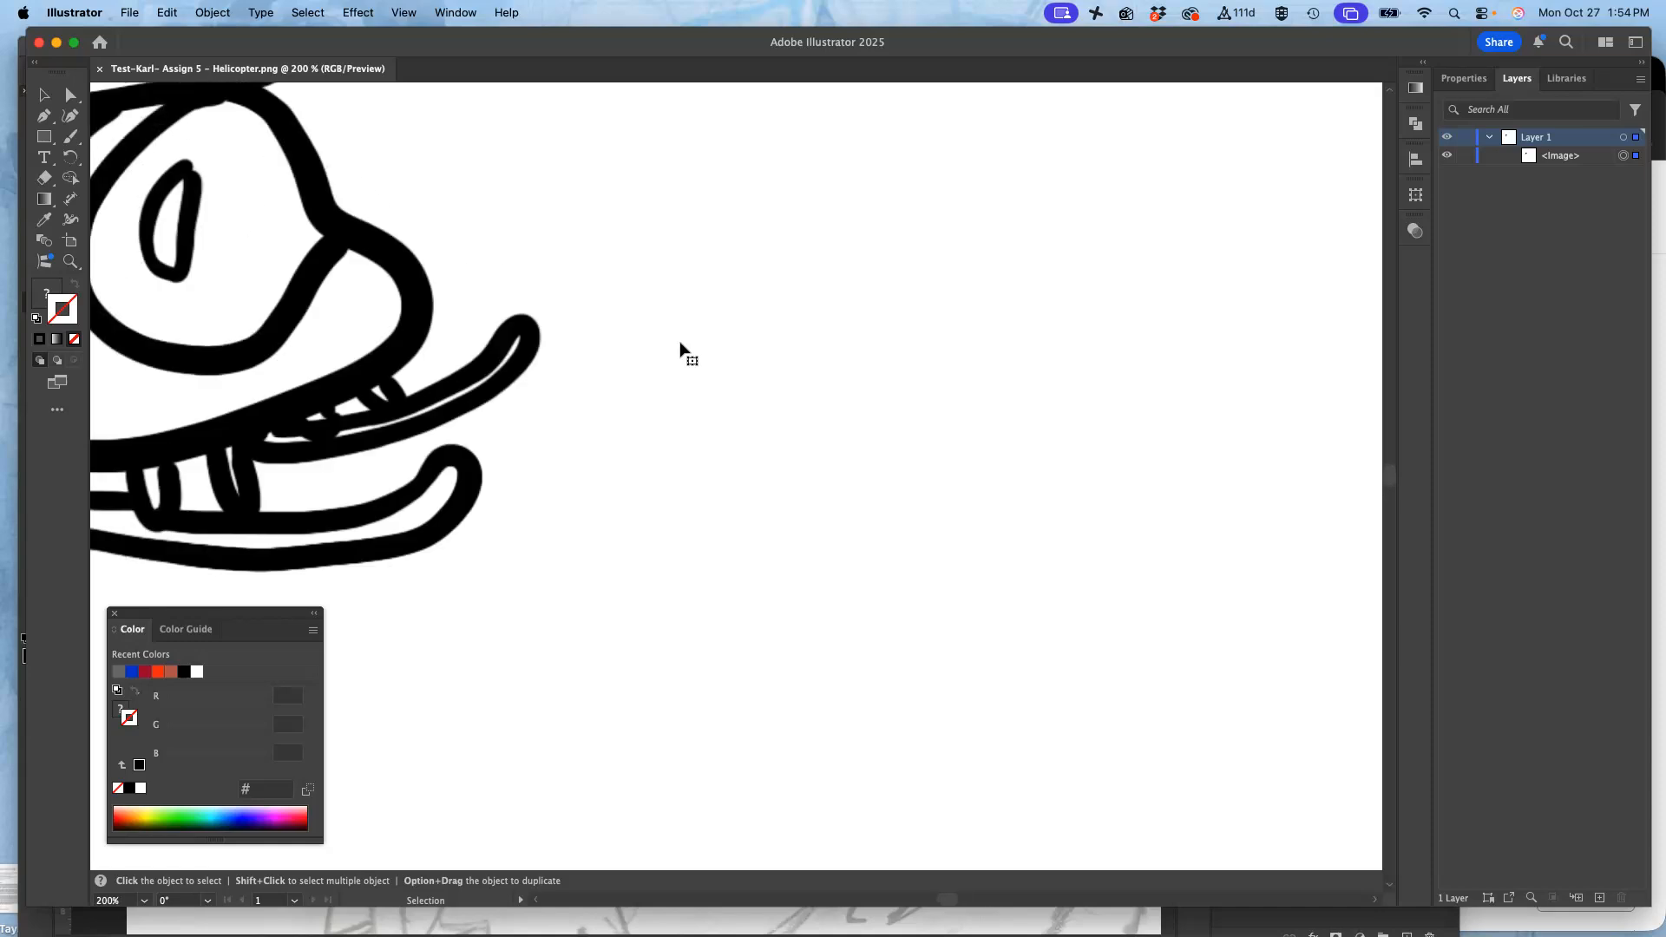
scroll(681, 352, left, 15)
key(super+=)
key(super+=)
key(super+=)
key(super+=)
key(super+=)
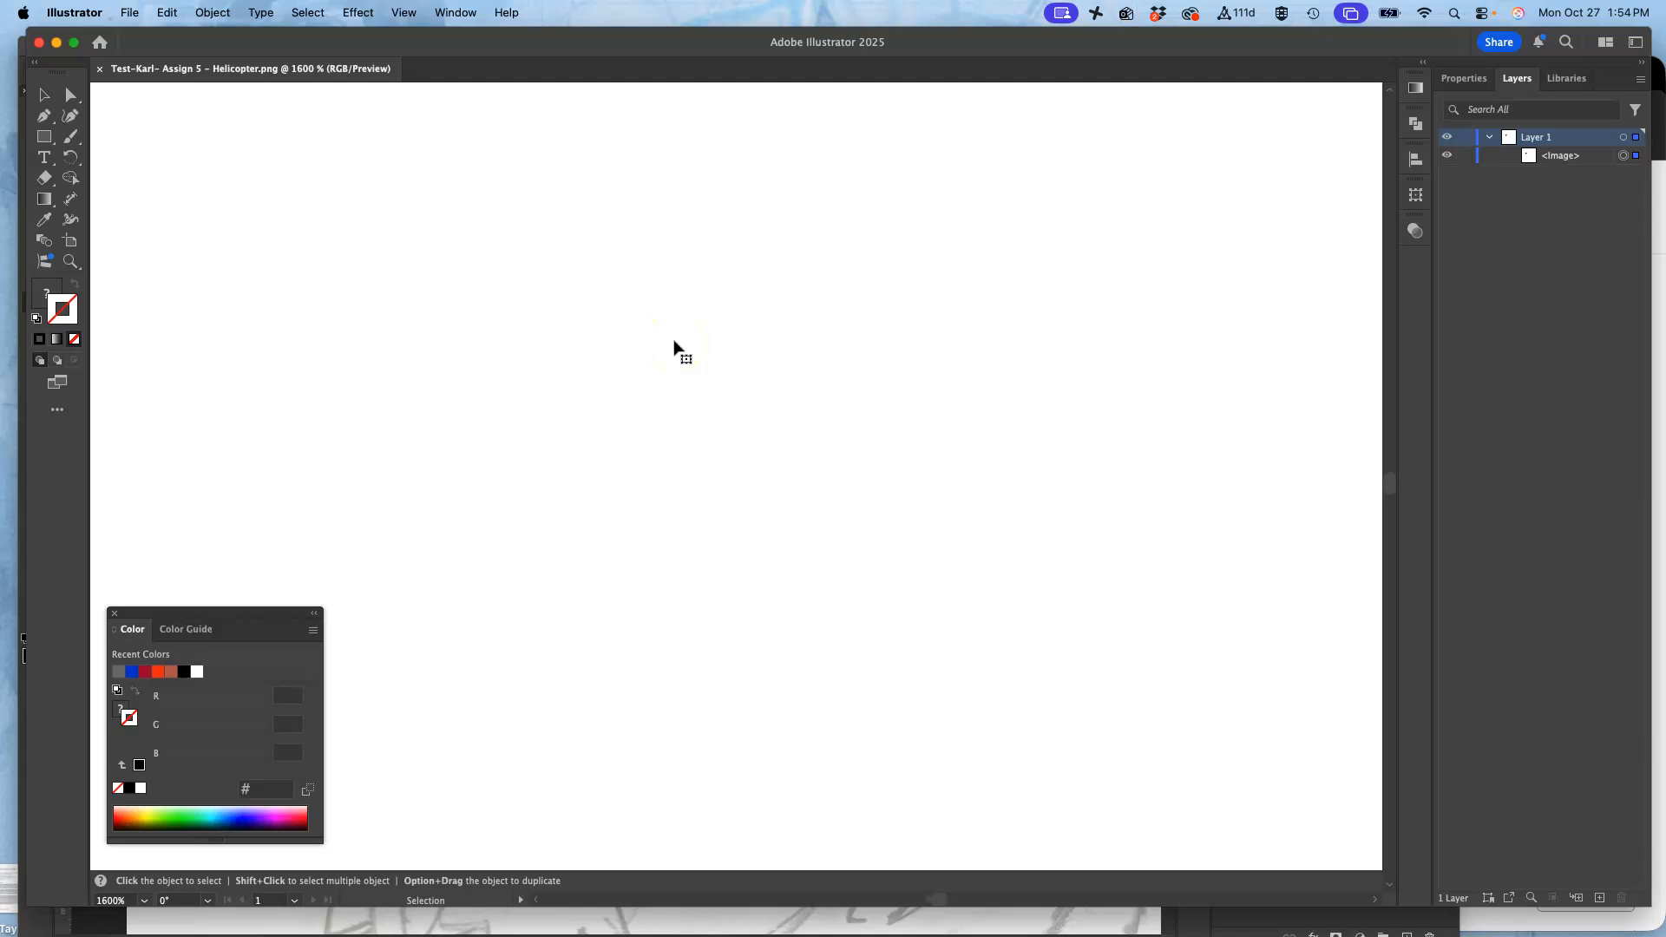
key(super+minus)
key(super+minus)
key(super+minus)
key(super+minus)
key(super+minus)
key(super+minus)
key(super+minus)
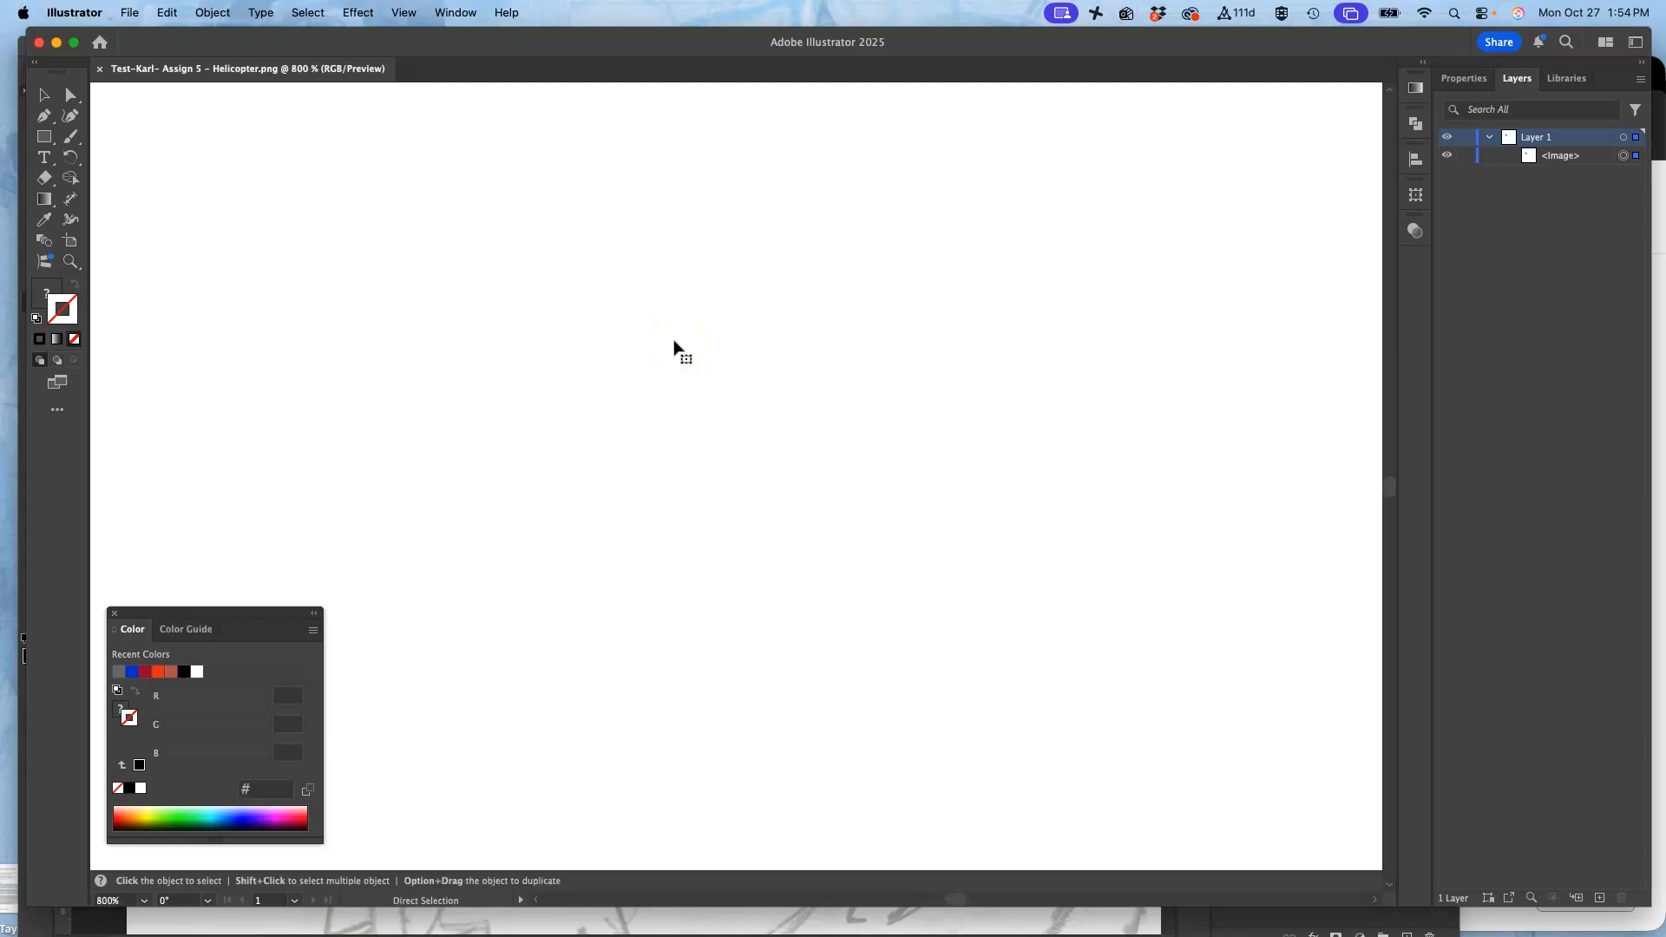
Step: Move the helicopter image slightly down and to the right relative to the artboard
click(308, 229)
scroll(249, 205, up, 8)
scroll(249, 204, left, 20)
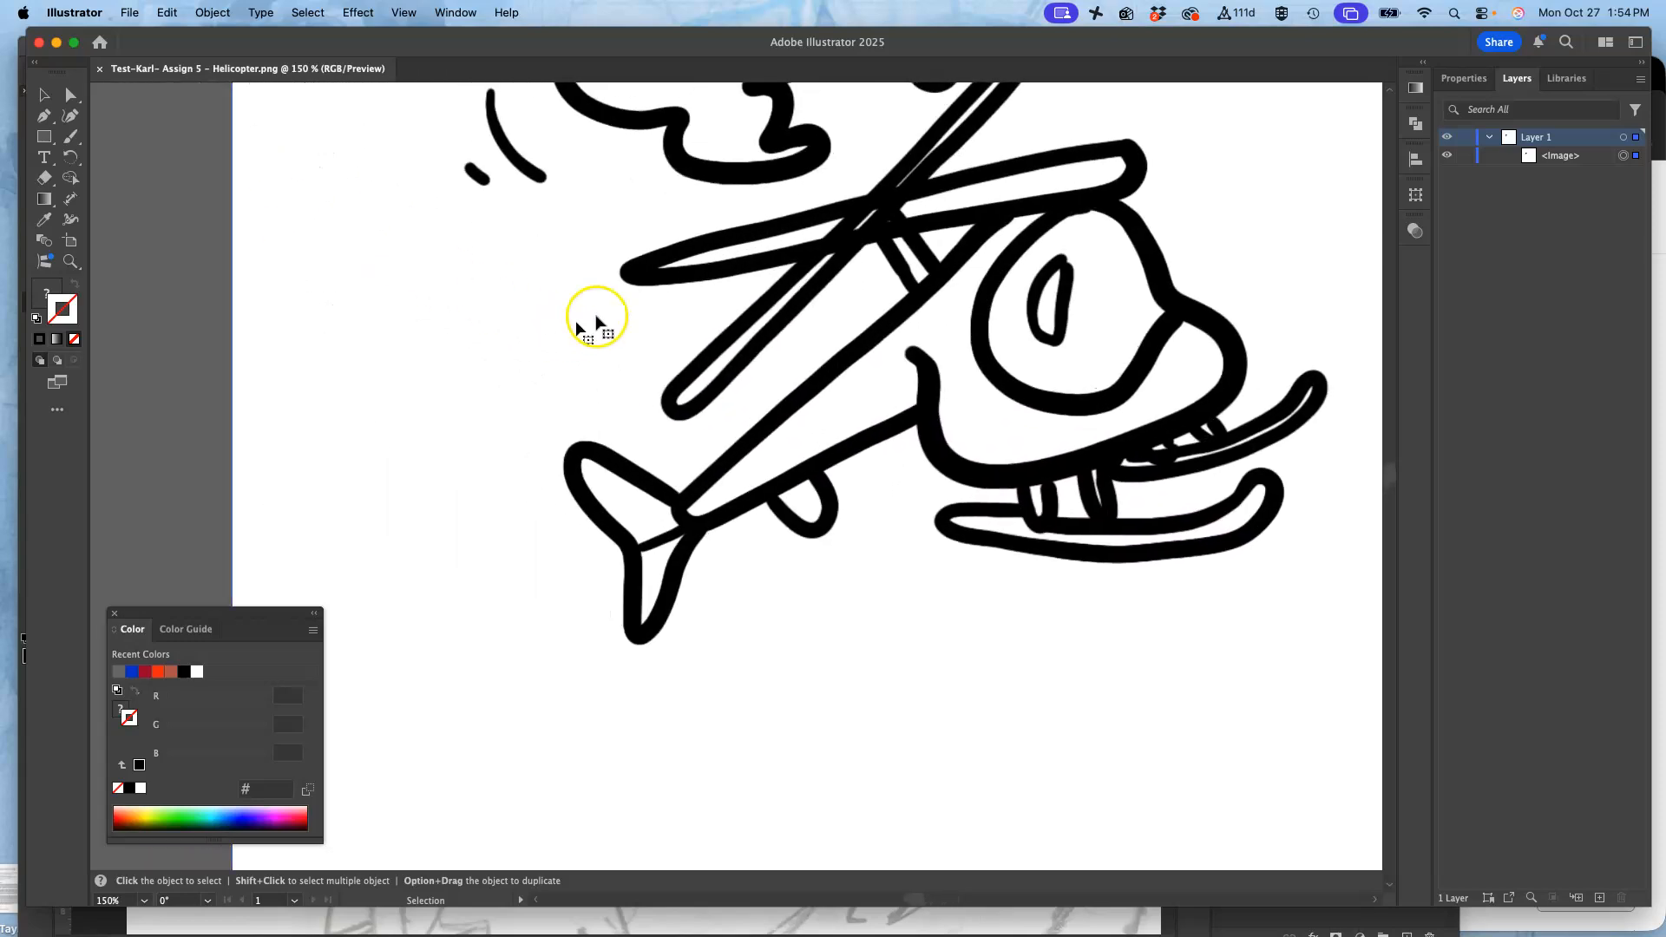
drag(642, 287, 702, 374)
drag(695, 297, 762, 371)
Step: Inspect the raster edges of the helicopter's cabin outline and landing skids up close
key(super+equal)
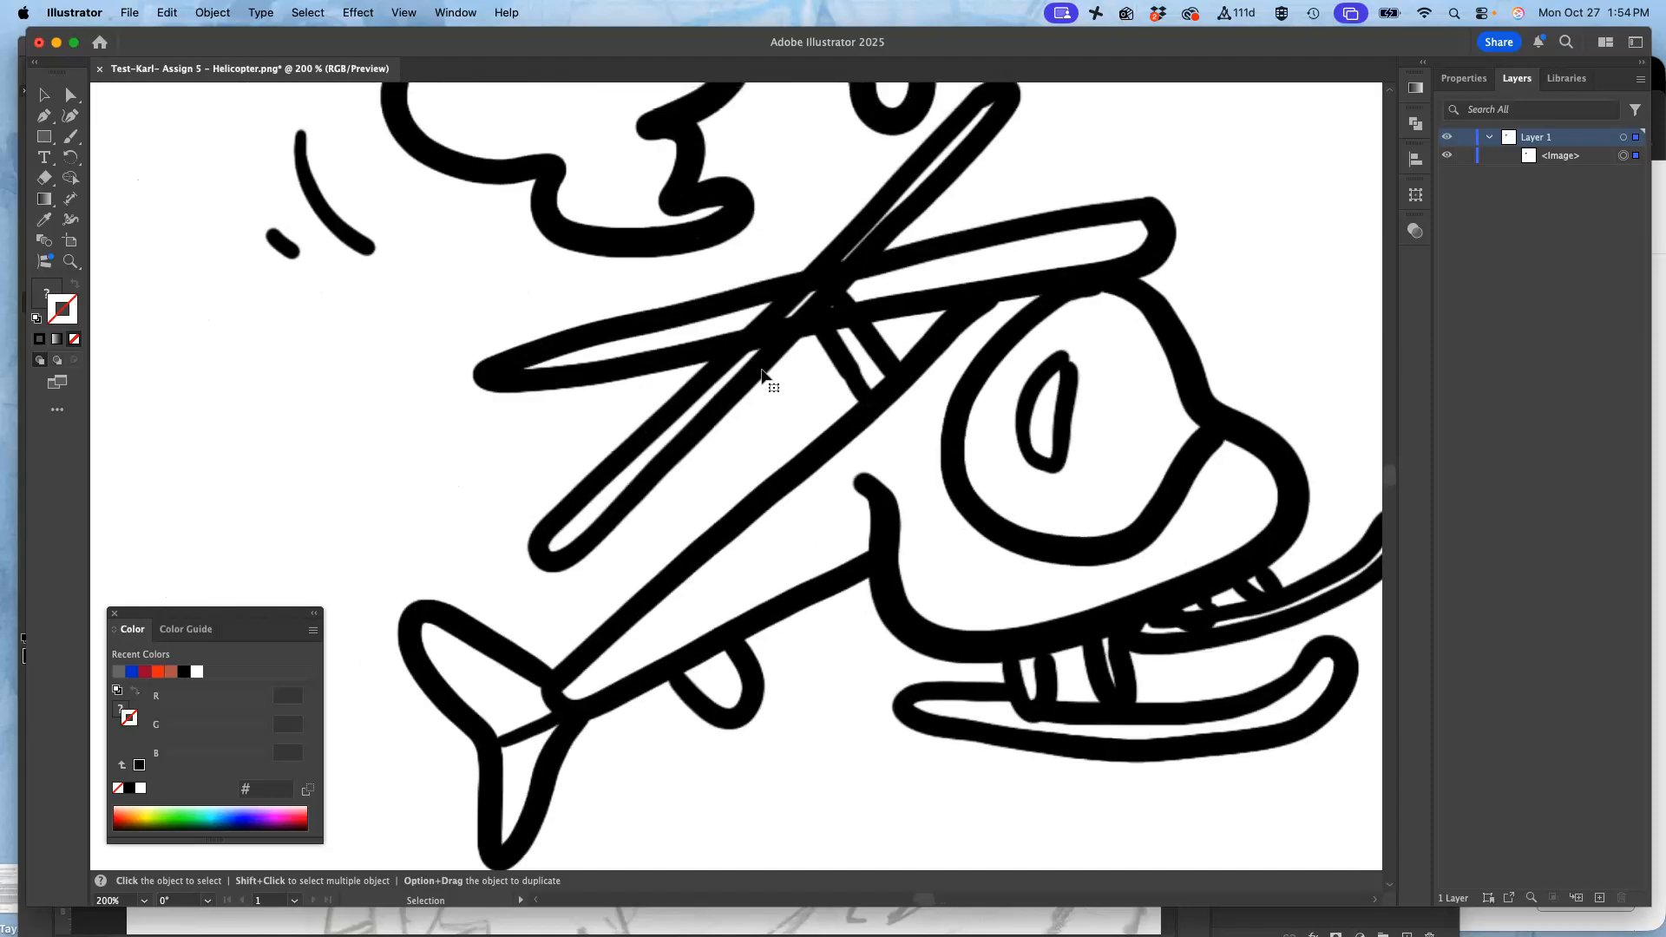
key(super+equal)
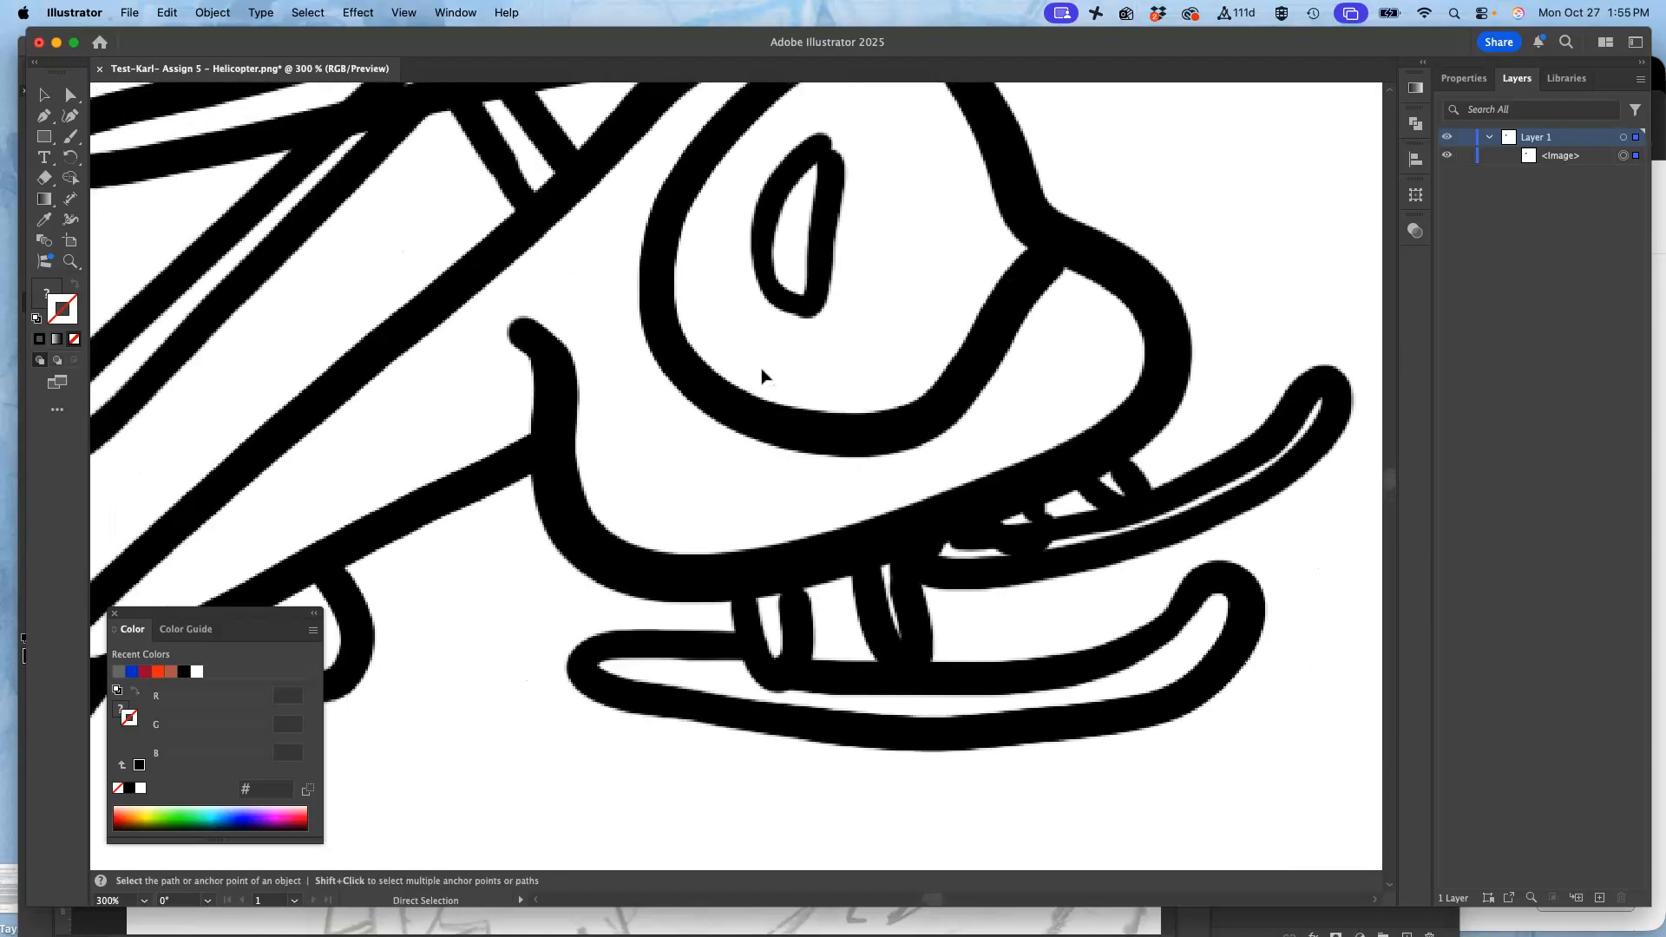
key(super+equal)
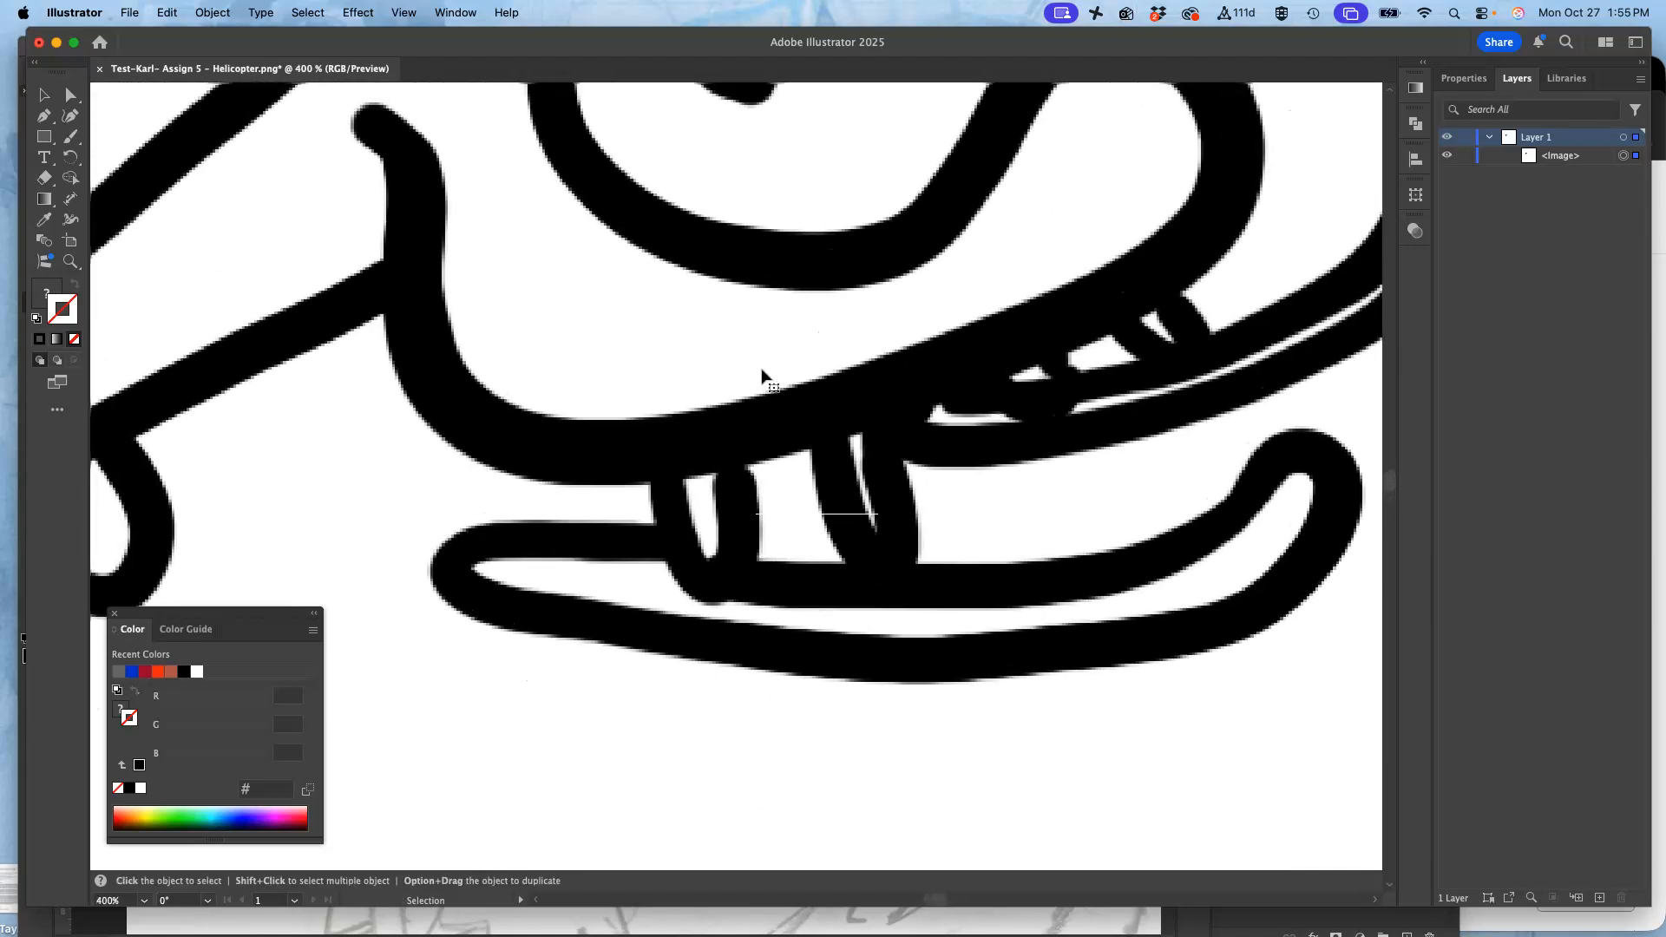
scroll(761, 373, up, 3)
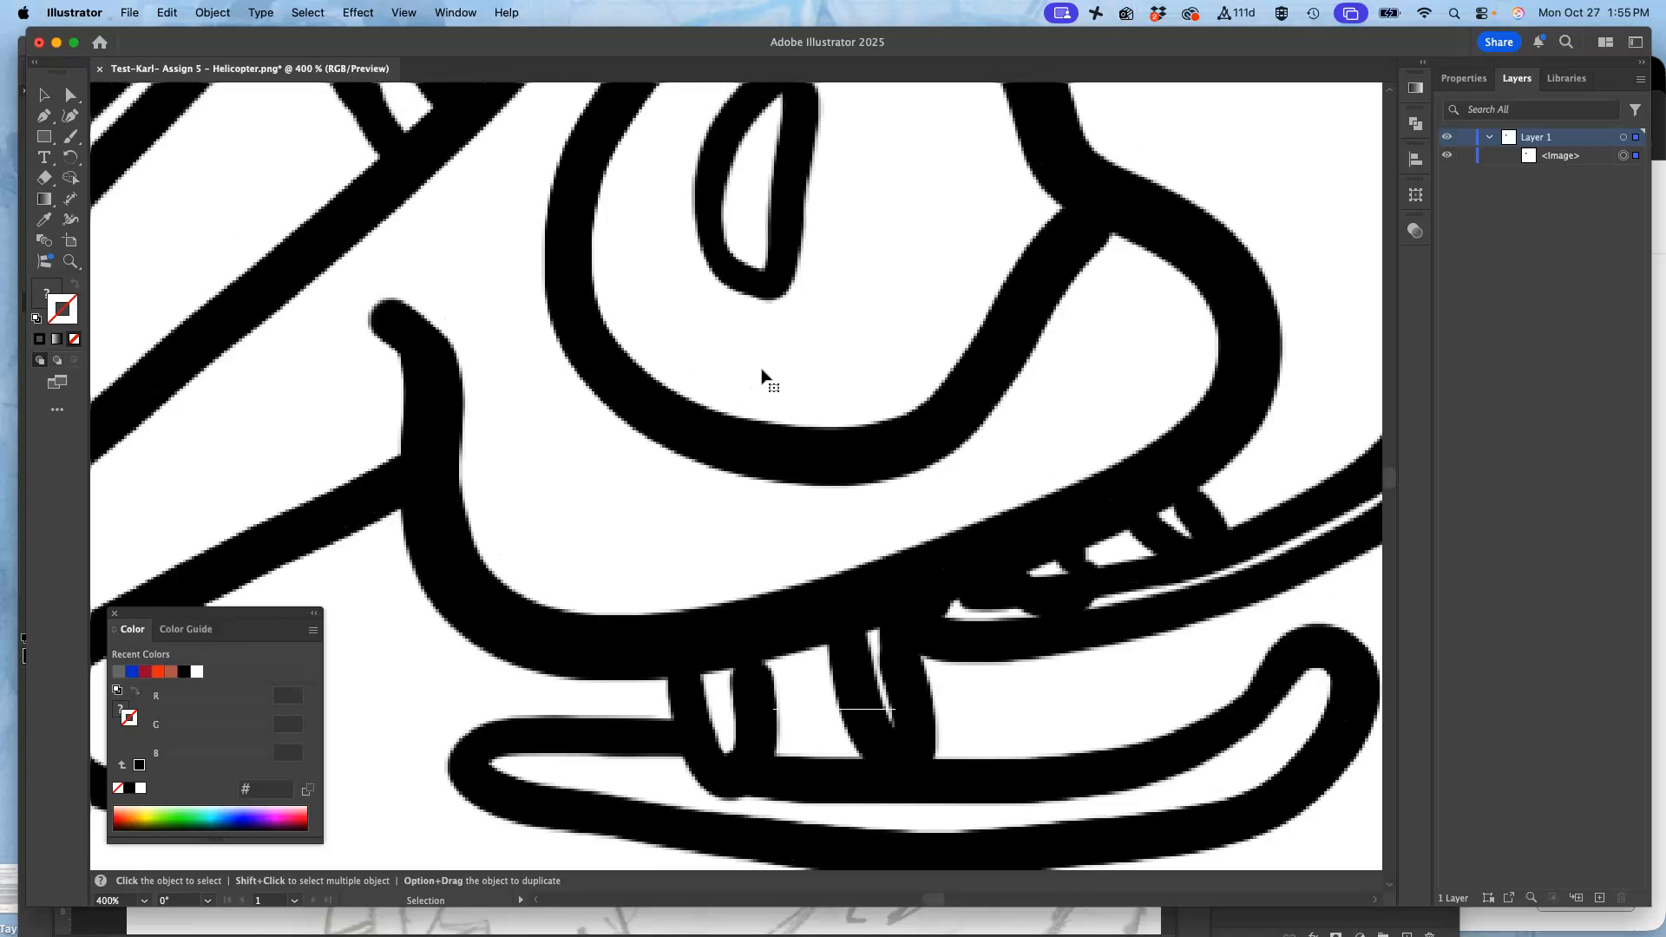
key(super+equal)
scroll(762, 373, left, 10)
scroll(762, 373, up, 6)
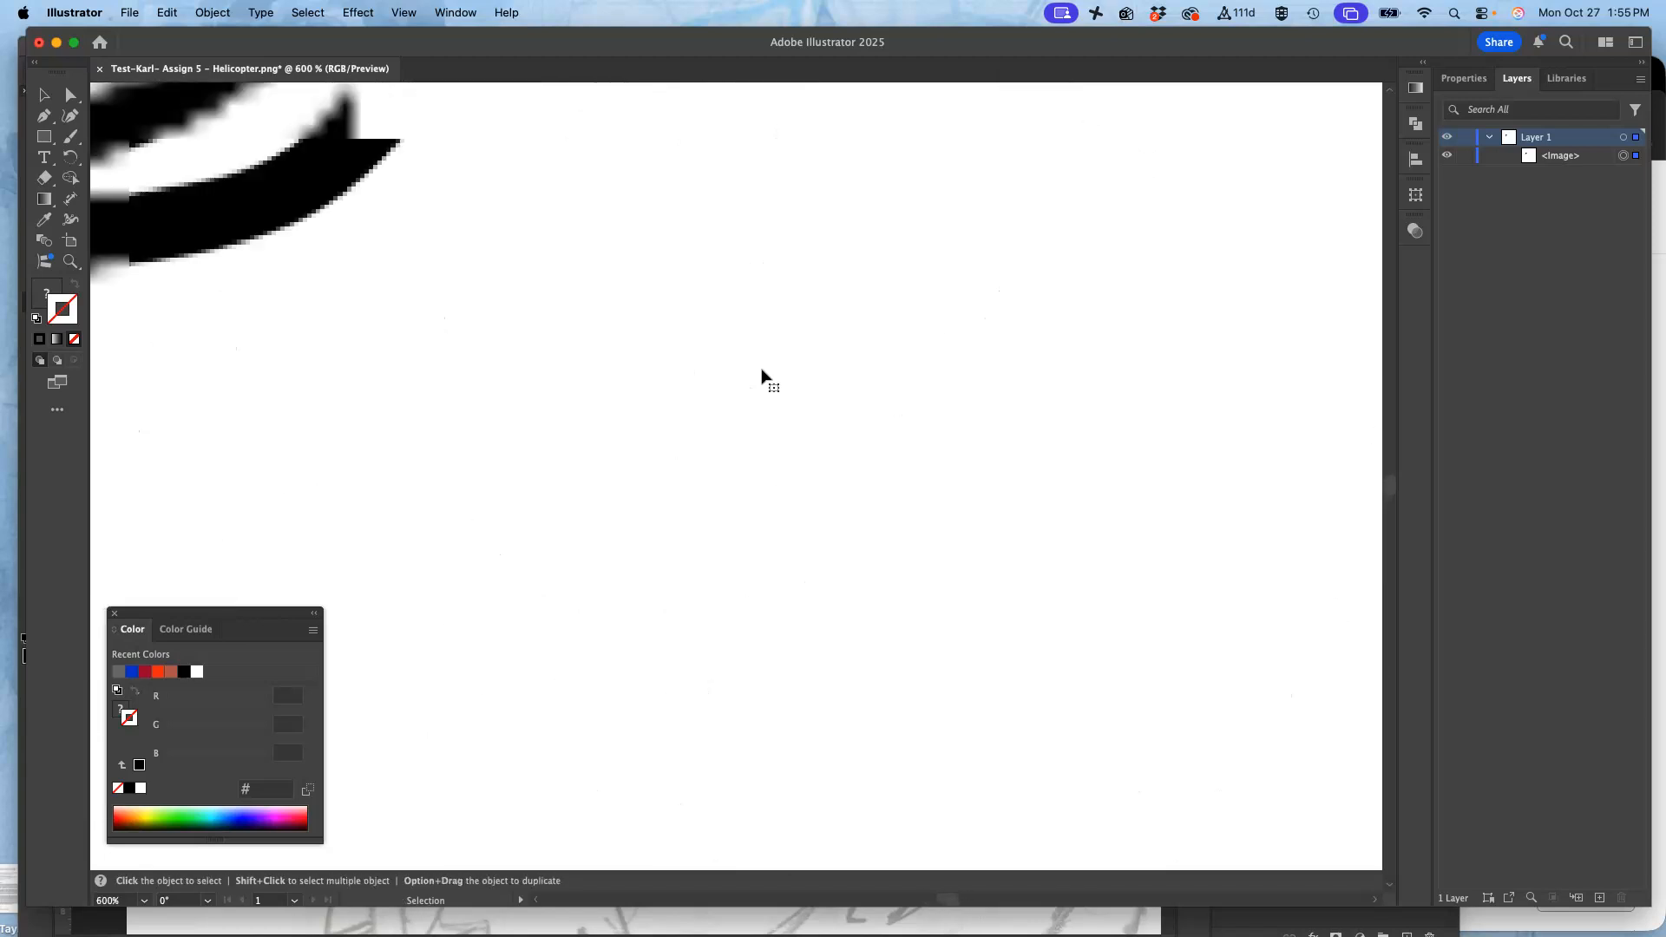
scroll(762, 373, left, 5)
scroll(762, 373, down, 2)
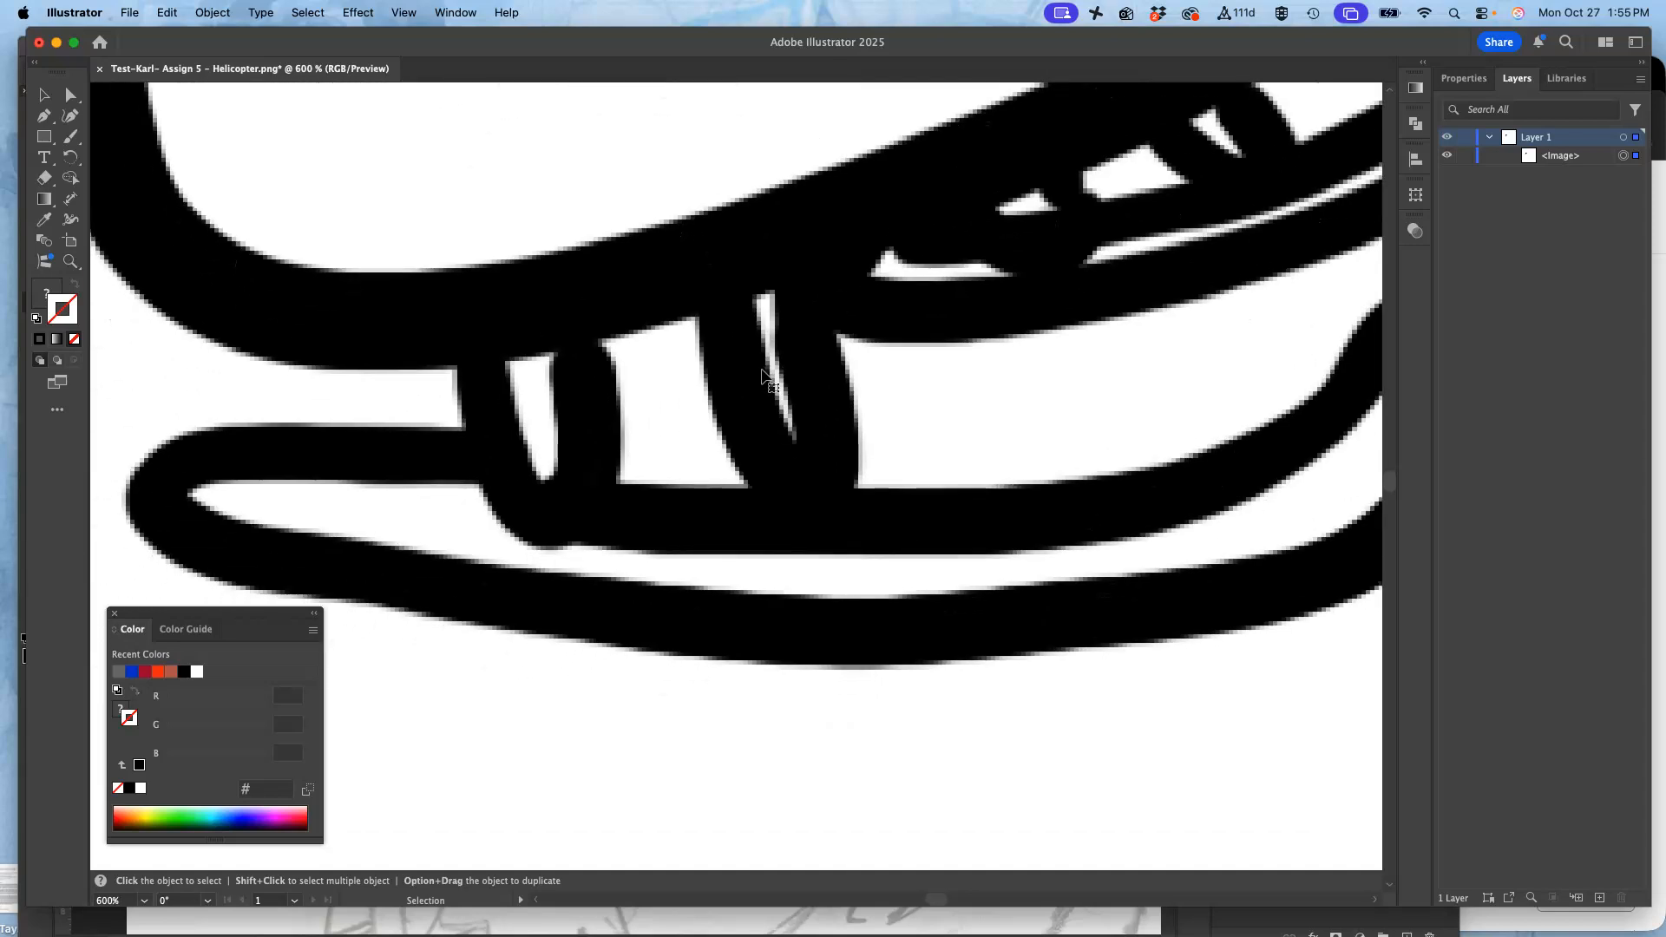
key(super+minus)
key(super+minus)
key(super+minus)
key(super+minus)
key(super+minus)
key(super+minus)
key(super+minus)
key(super+minus)
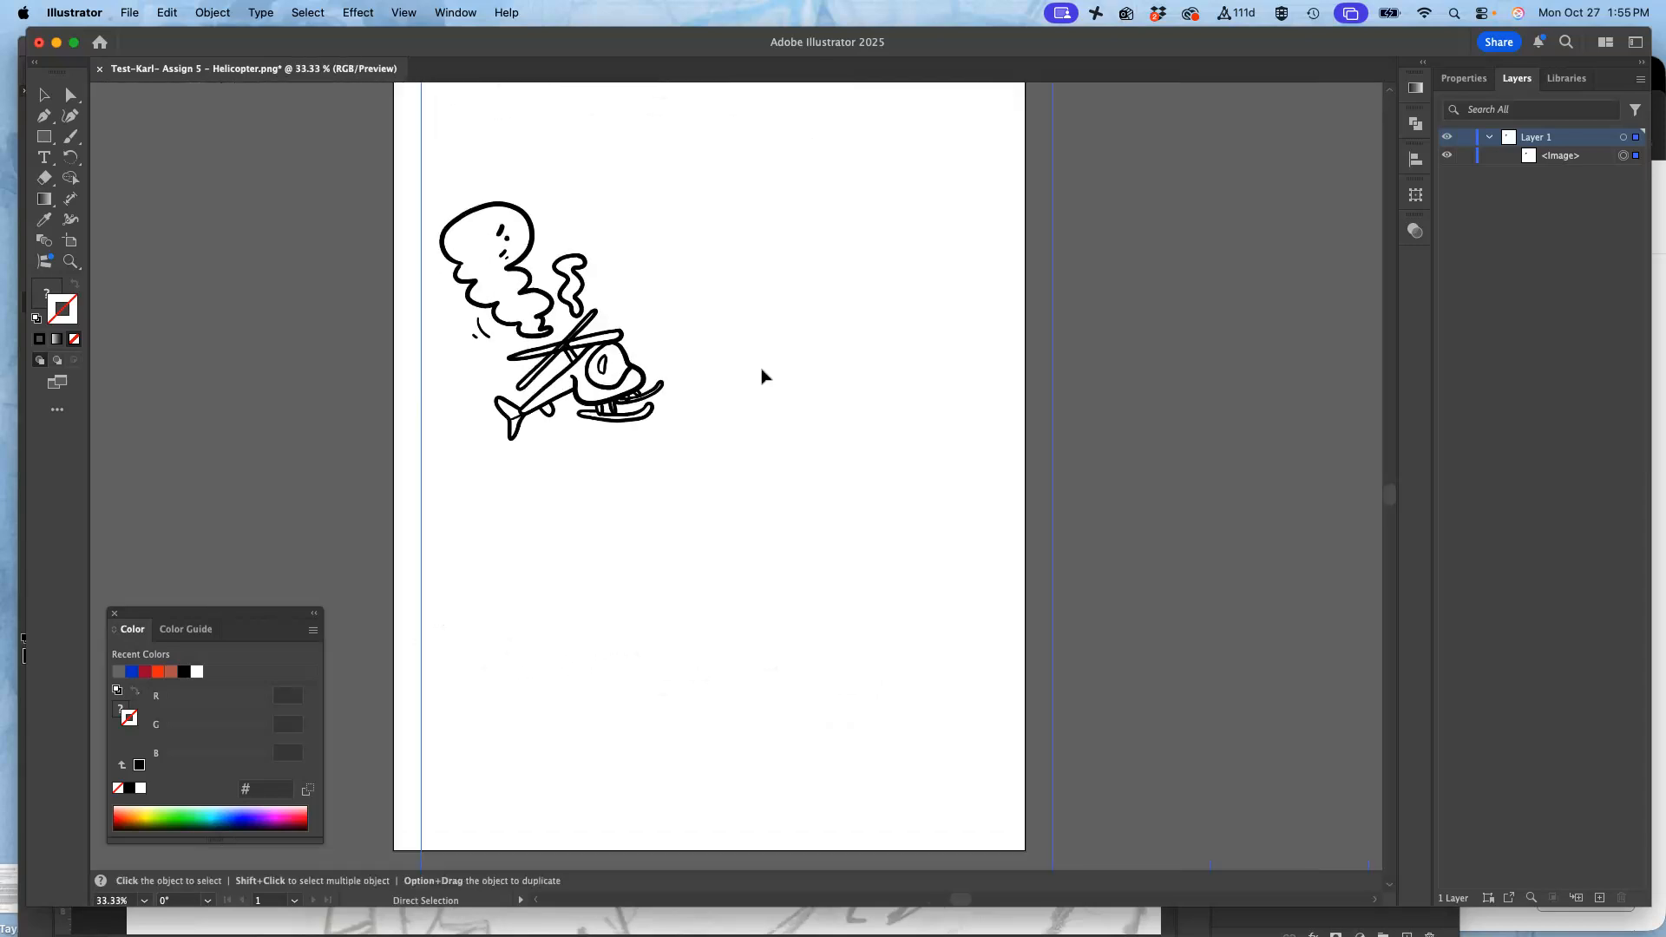
Step: Move the helicopter image back up and to the left so it lines up more closely with the artboard
key(v)
click(753, 379)
drag(753, 379, 744, 355)
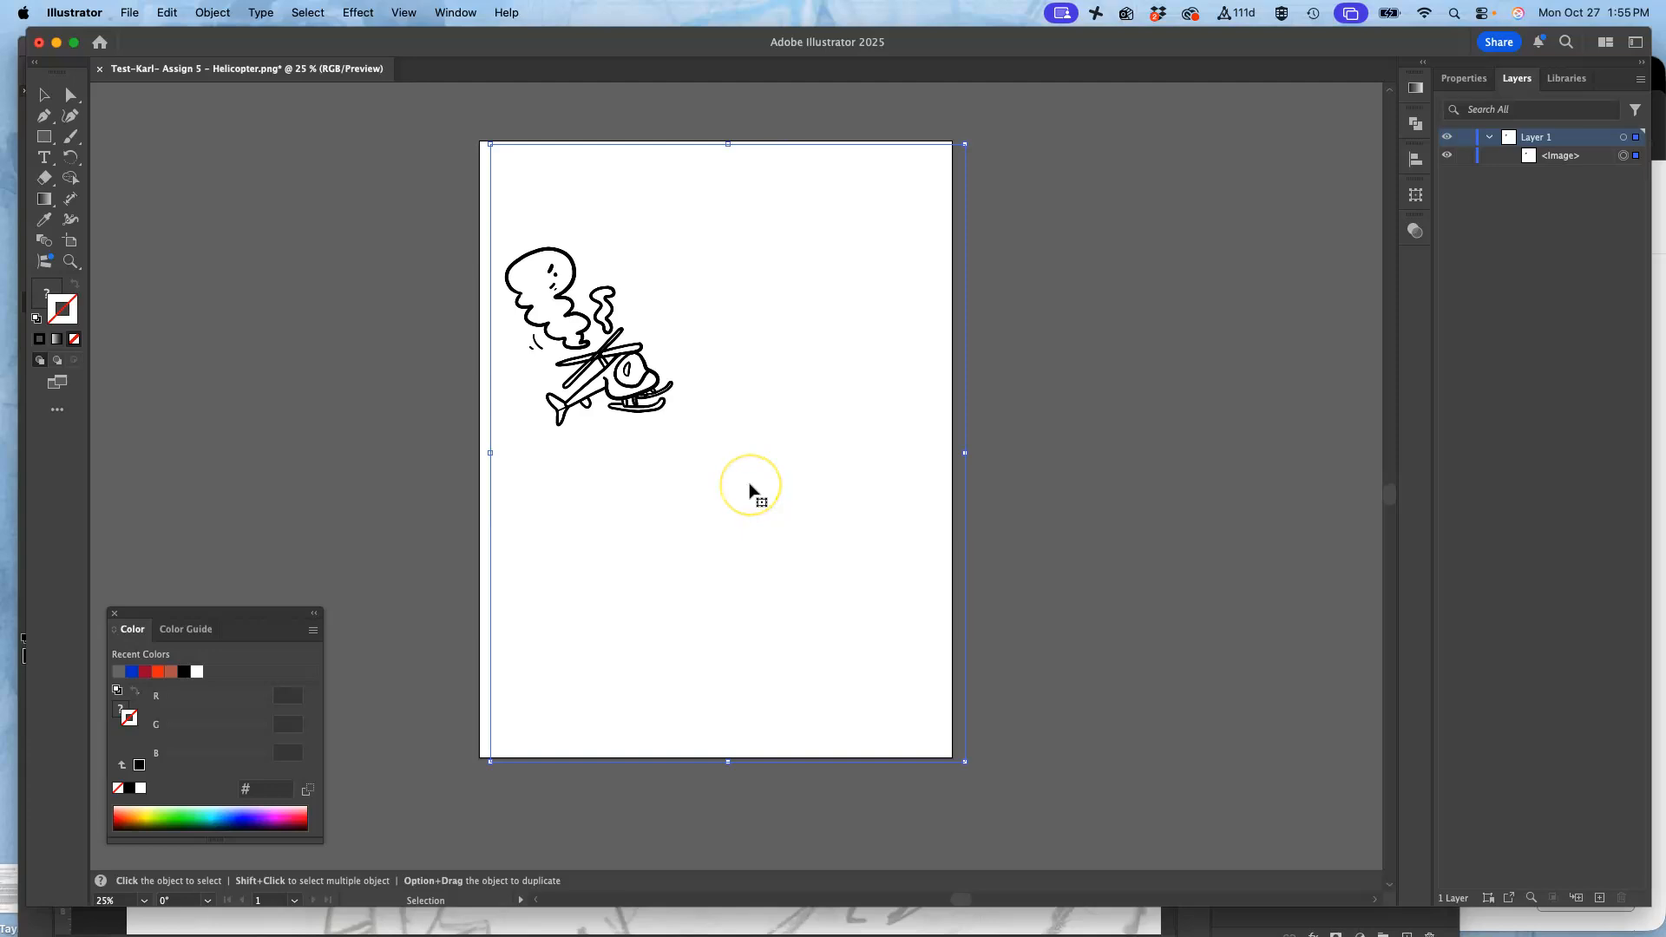
Step: Run Image Trace on the helicopter image using the Black and White Logo preset
click(1463, 79)
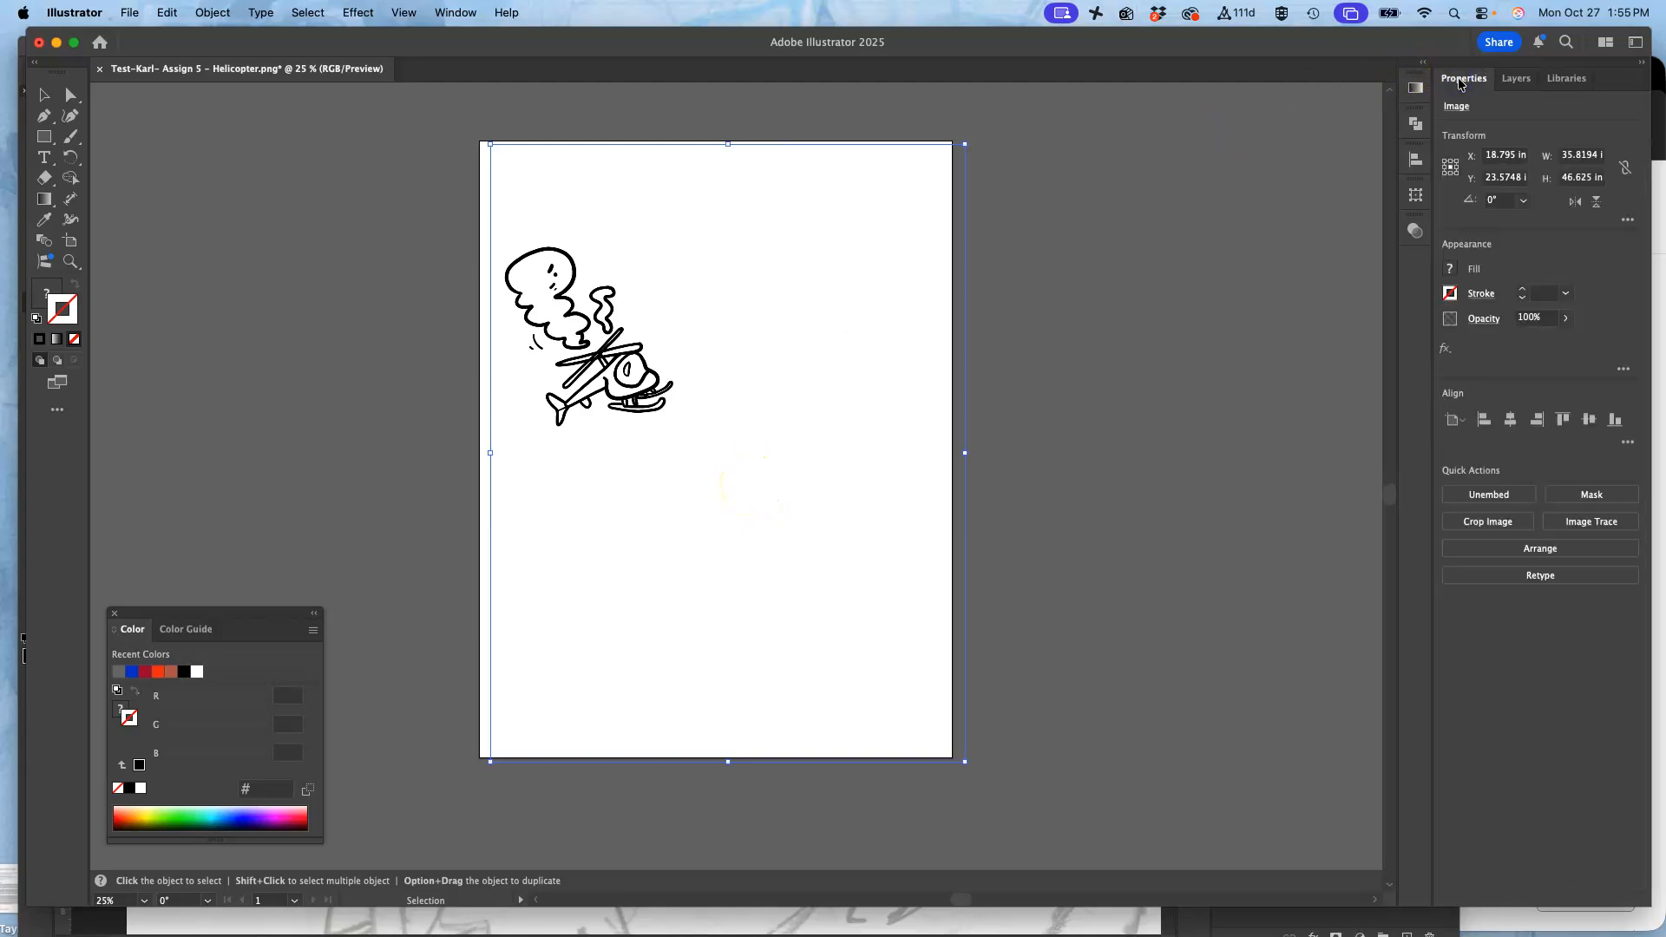
click(1593, 522)
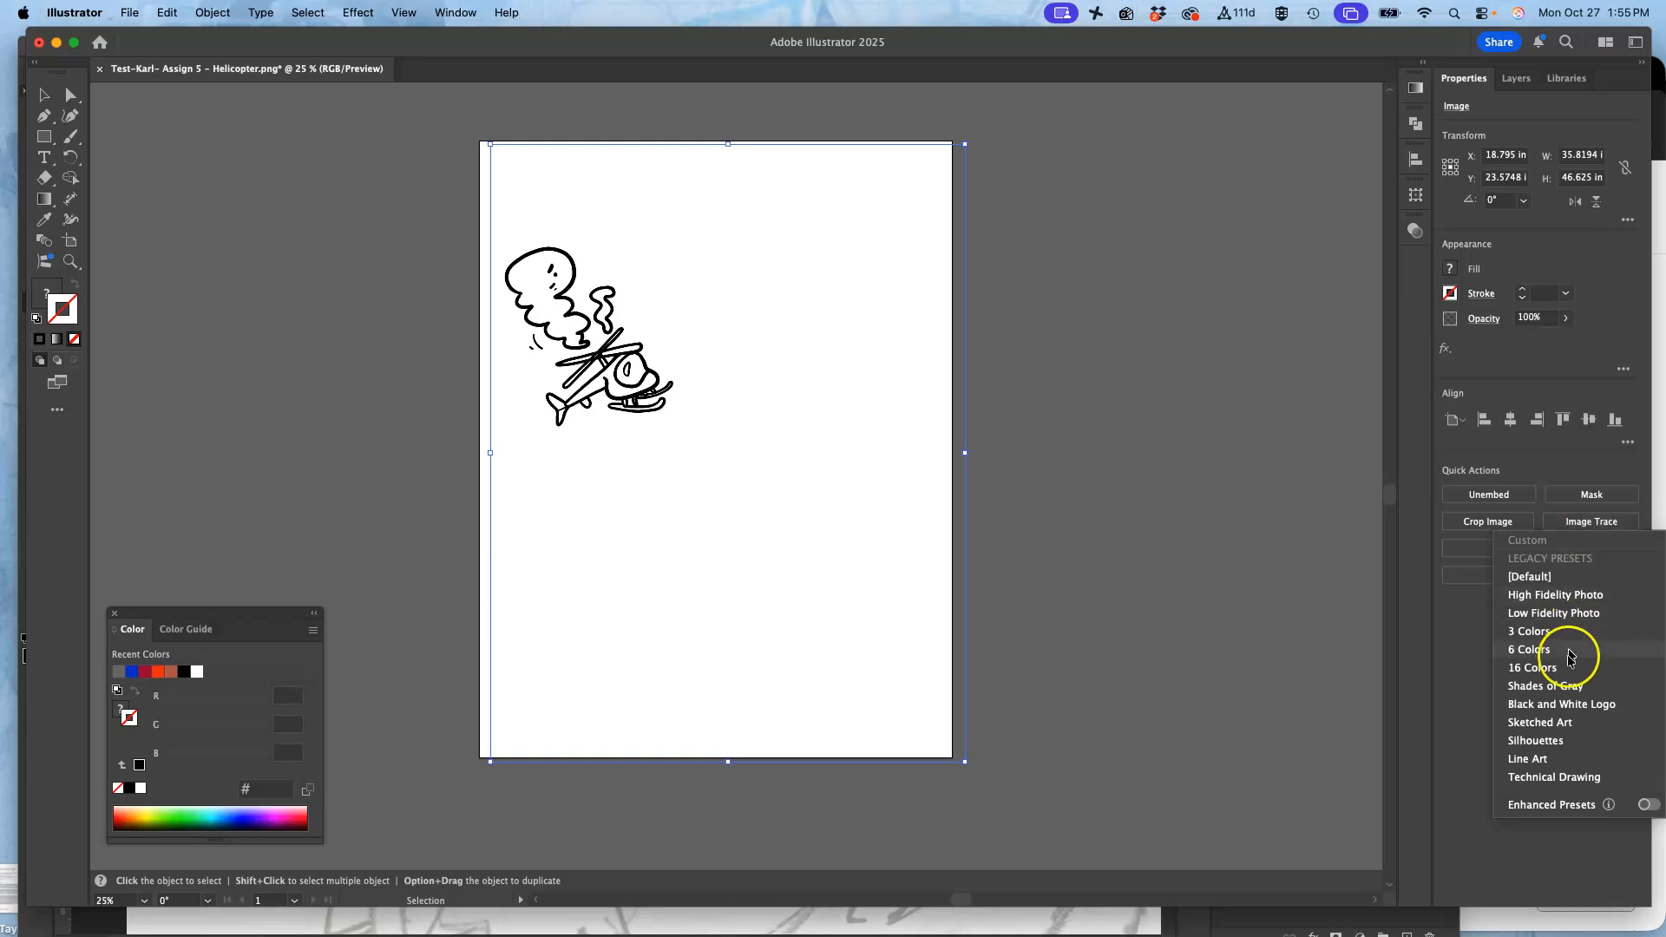
click(1561, 705)
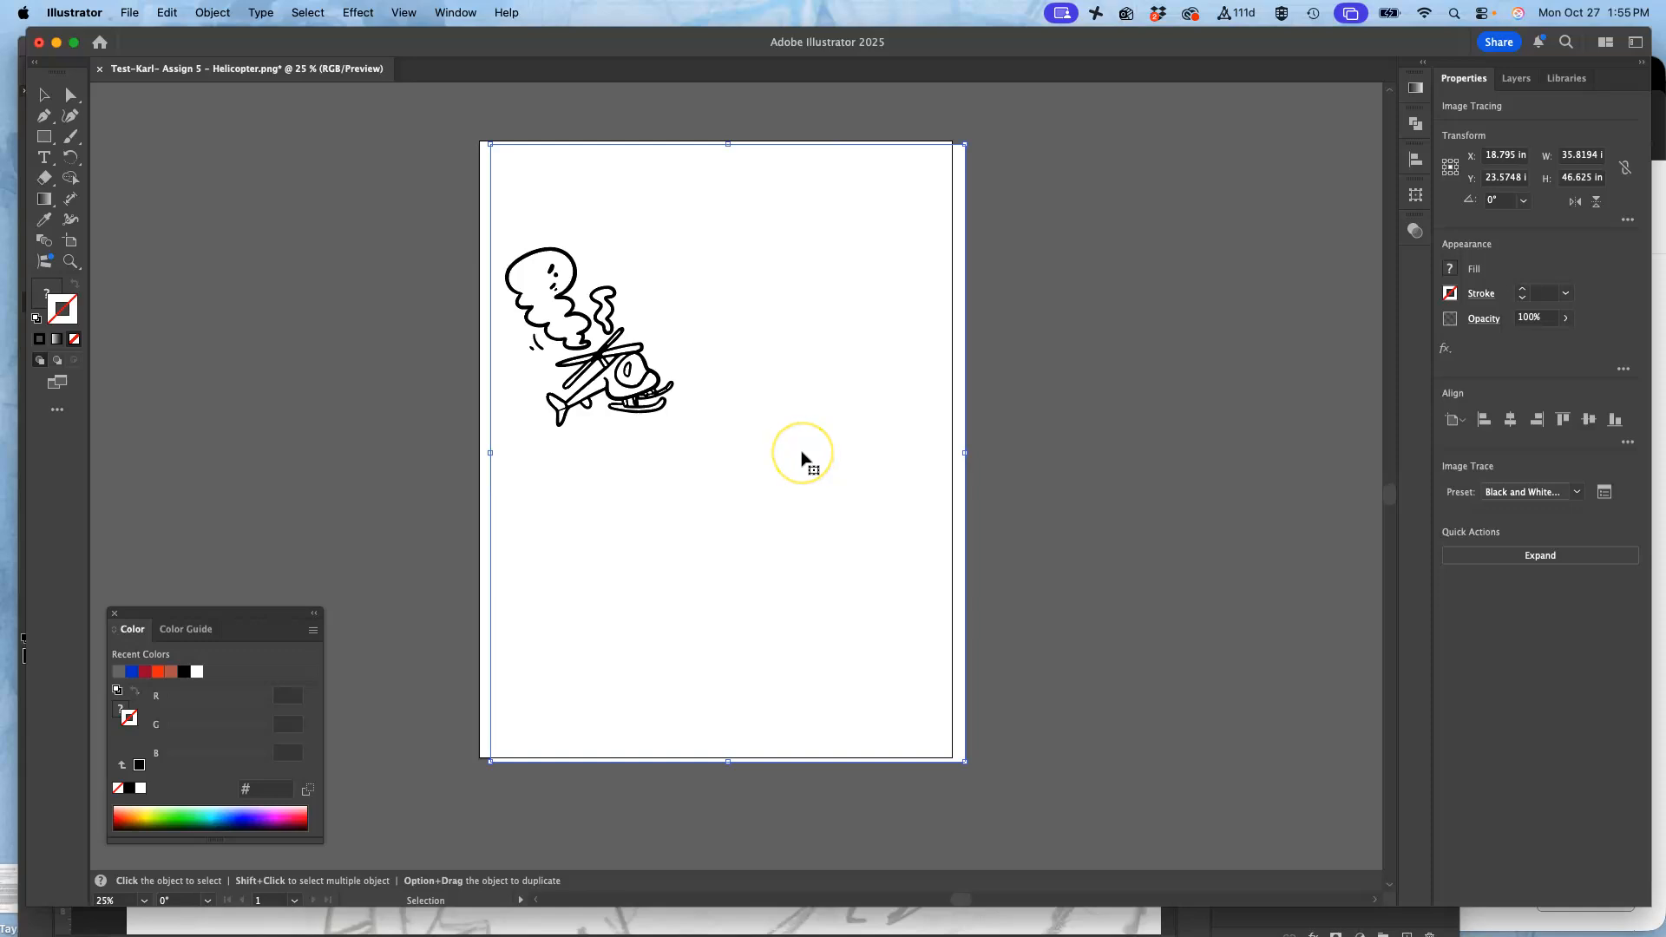
Step: Examine the traced helicopter's cabin and landing skid outlines at high magnification to check the vector edges
key(super+equal)
key(super+equal)
key(super+equal)
key(super+equal)
key(super+equal)
key(super+equal)
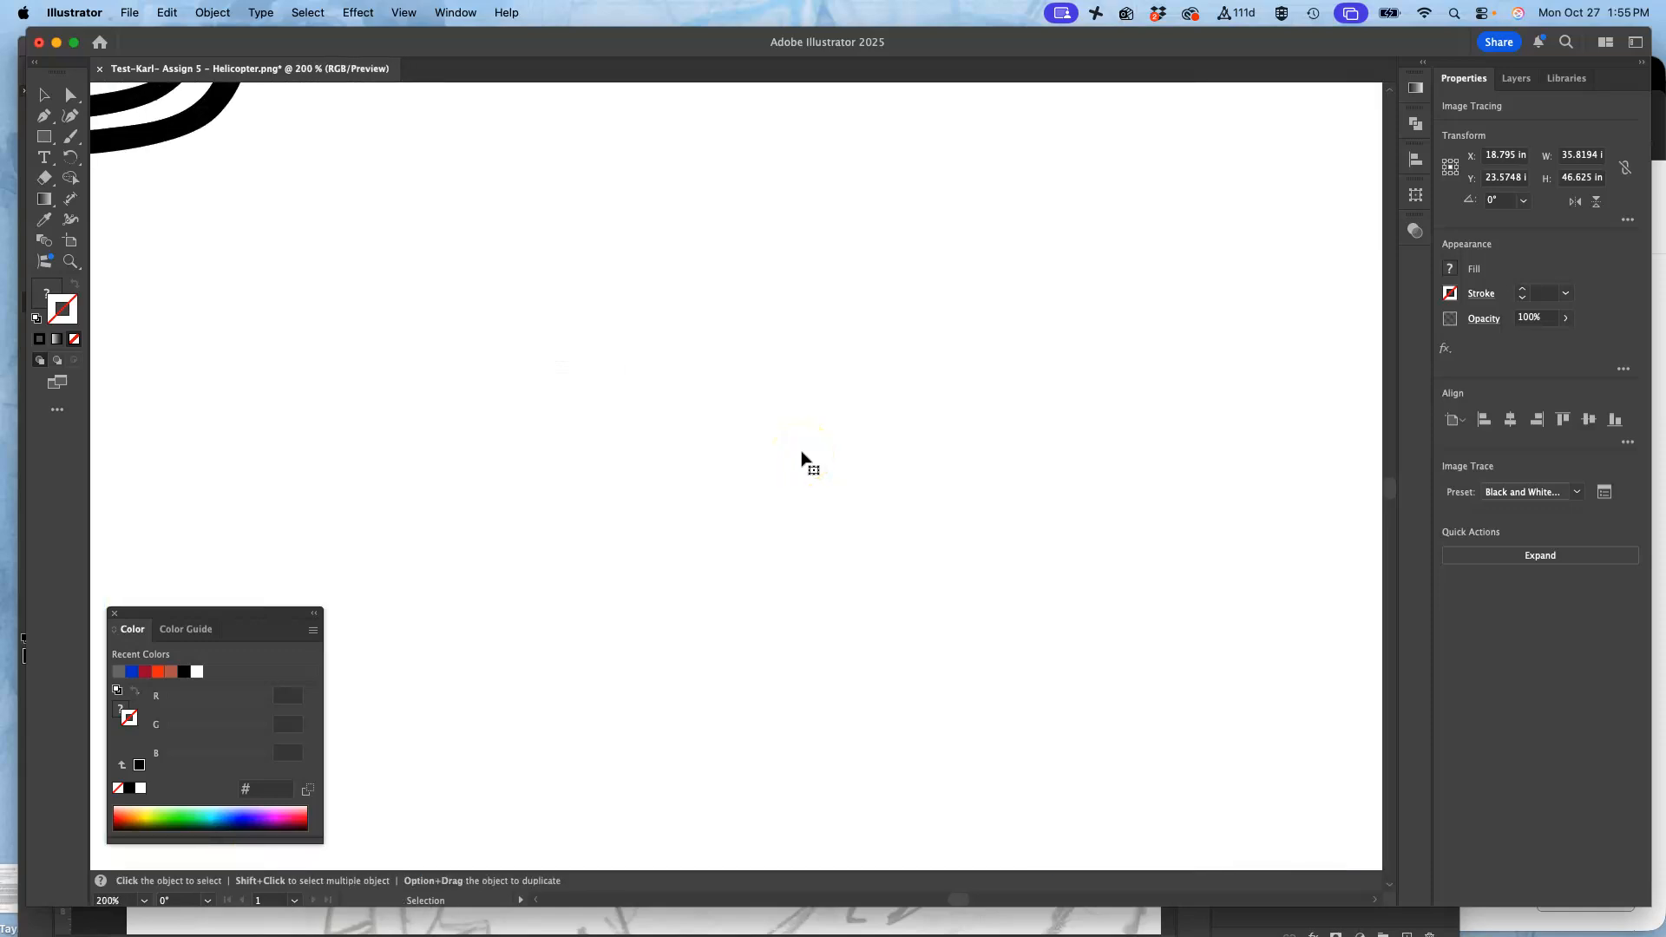
scroll(805, 460, left, 10)
scroll(805, 460, up, 4)
key(super+equal)
key(super+equal)
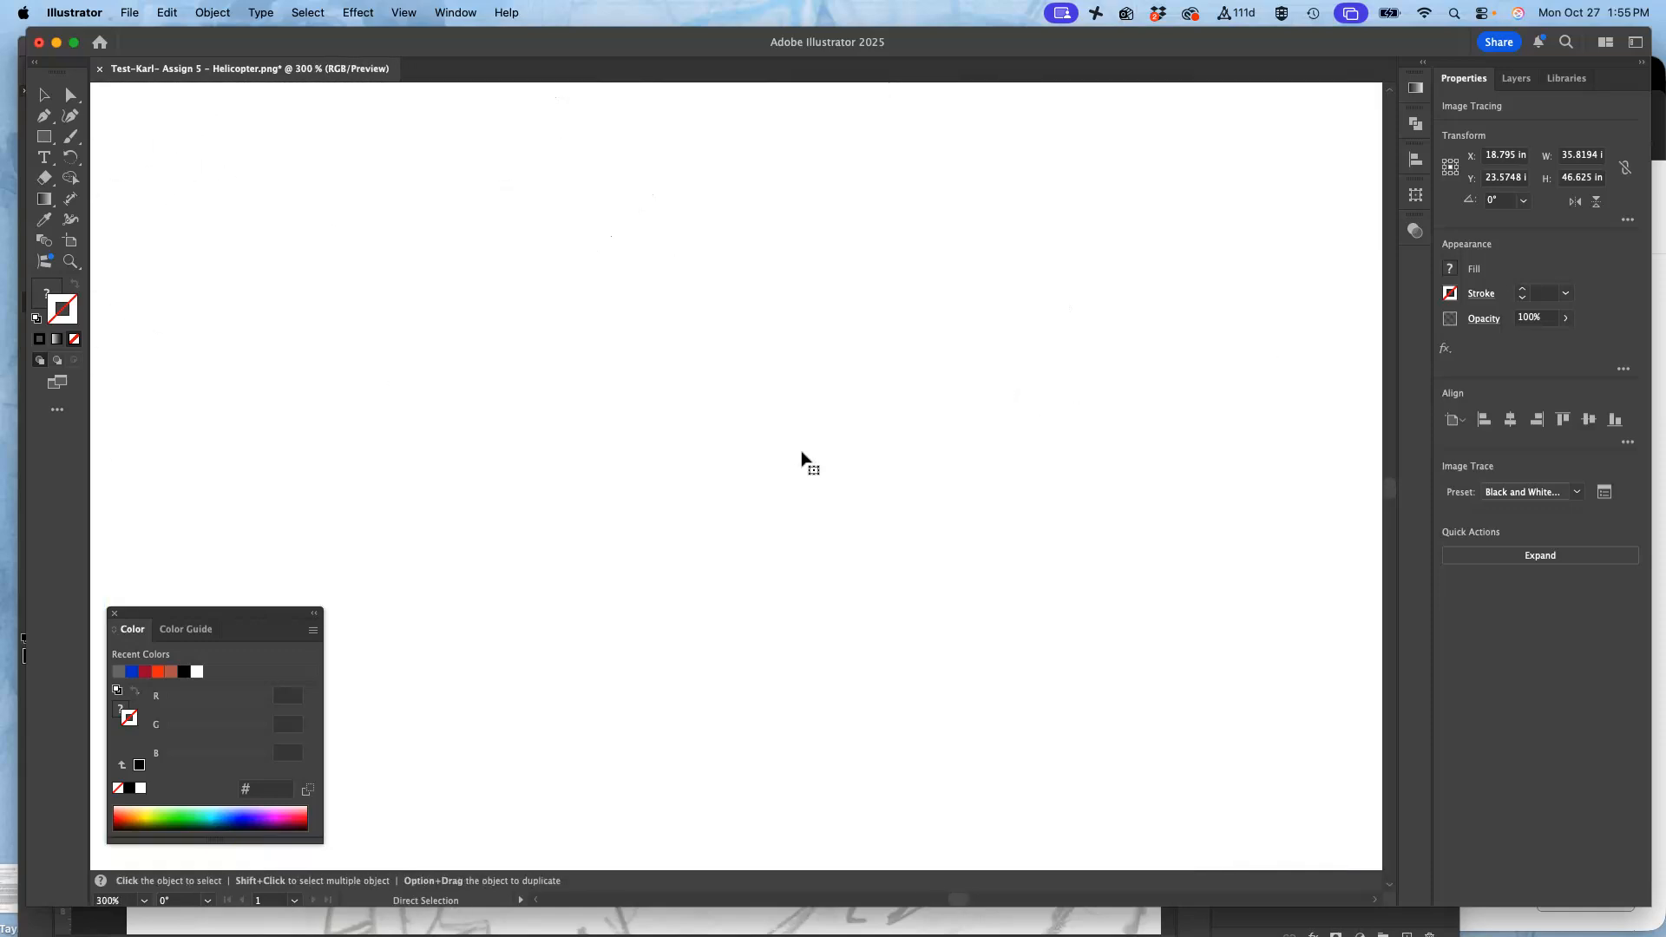
scroll(803, 455, up, 10)
scroll(802, 455, left, 10)
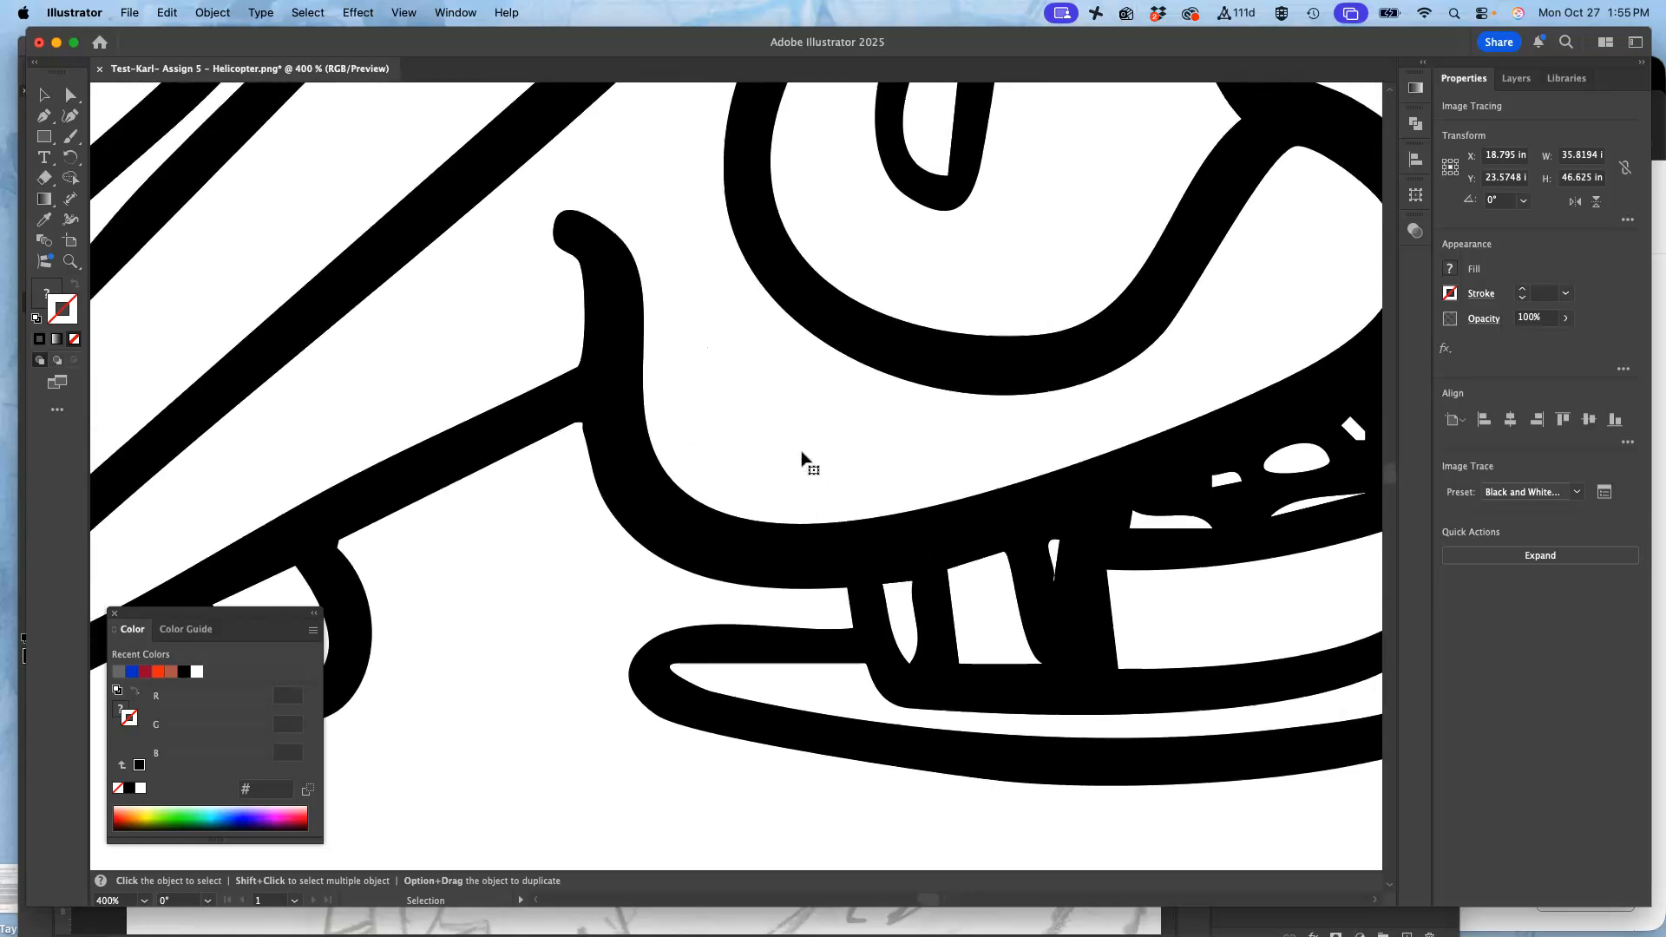
key(super+equal)
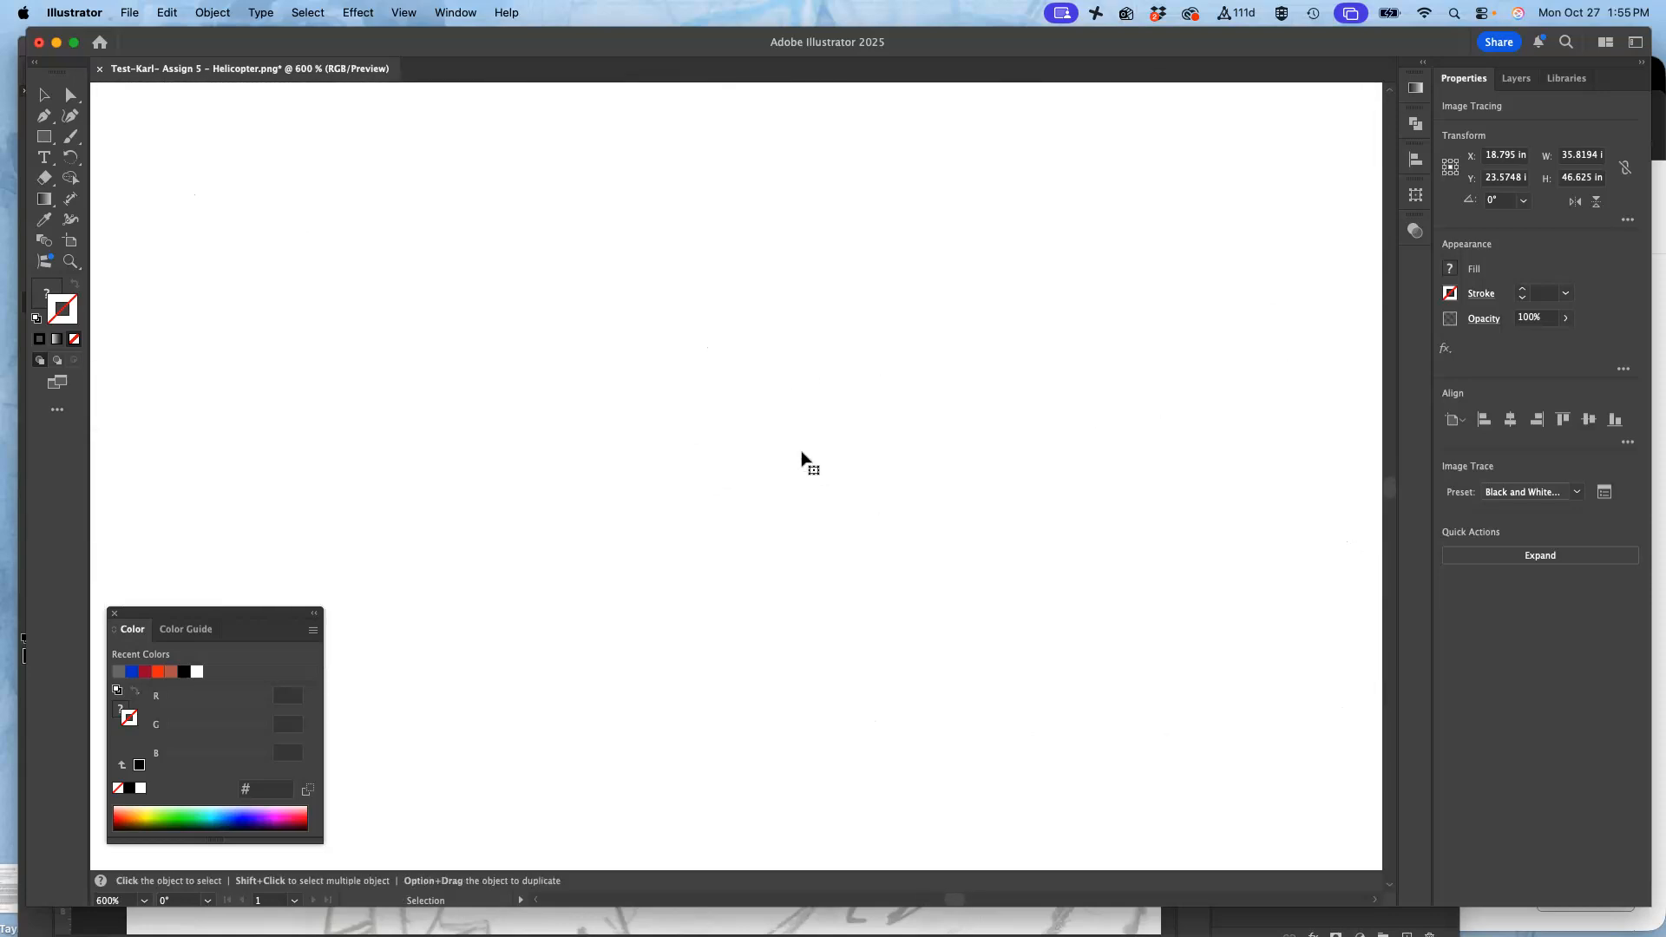
scroll(803, 460, up, 10)
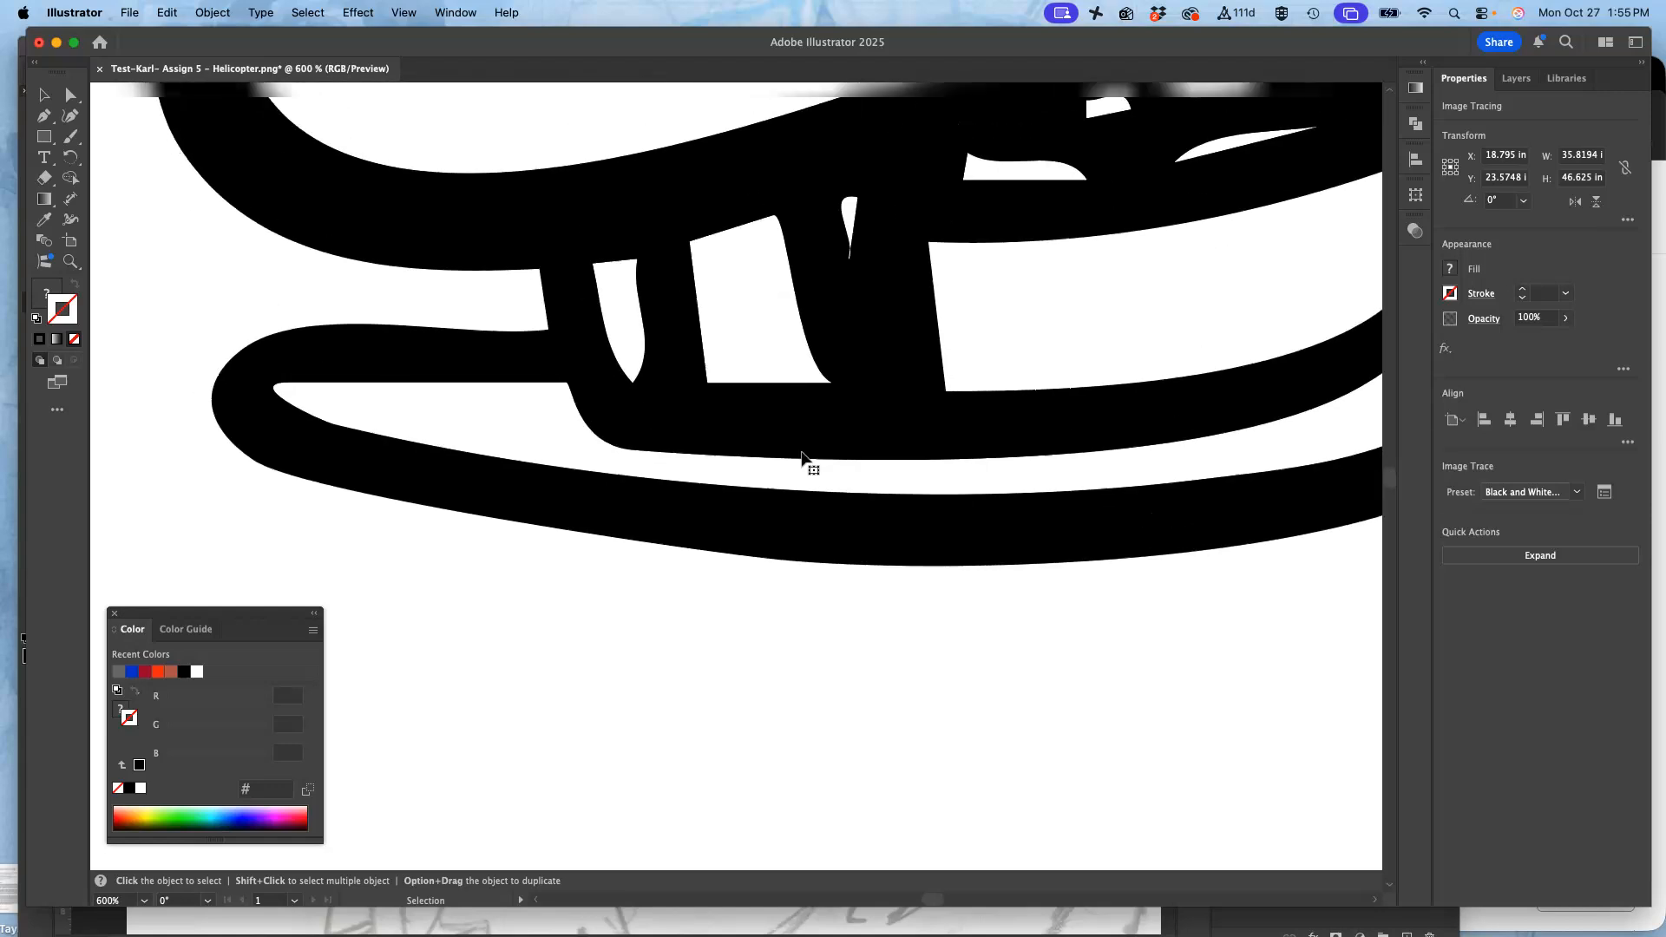
scroll(803, 460, up, 3)
scroll(802, 460, left, 5)
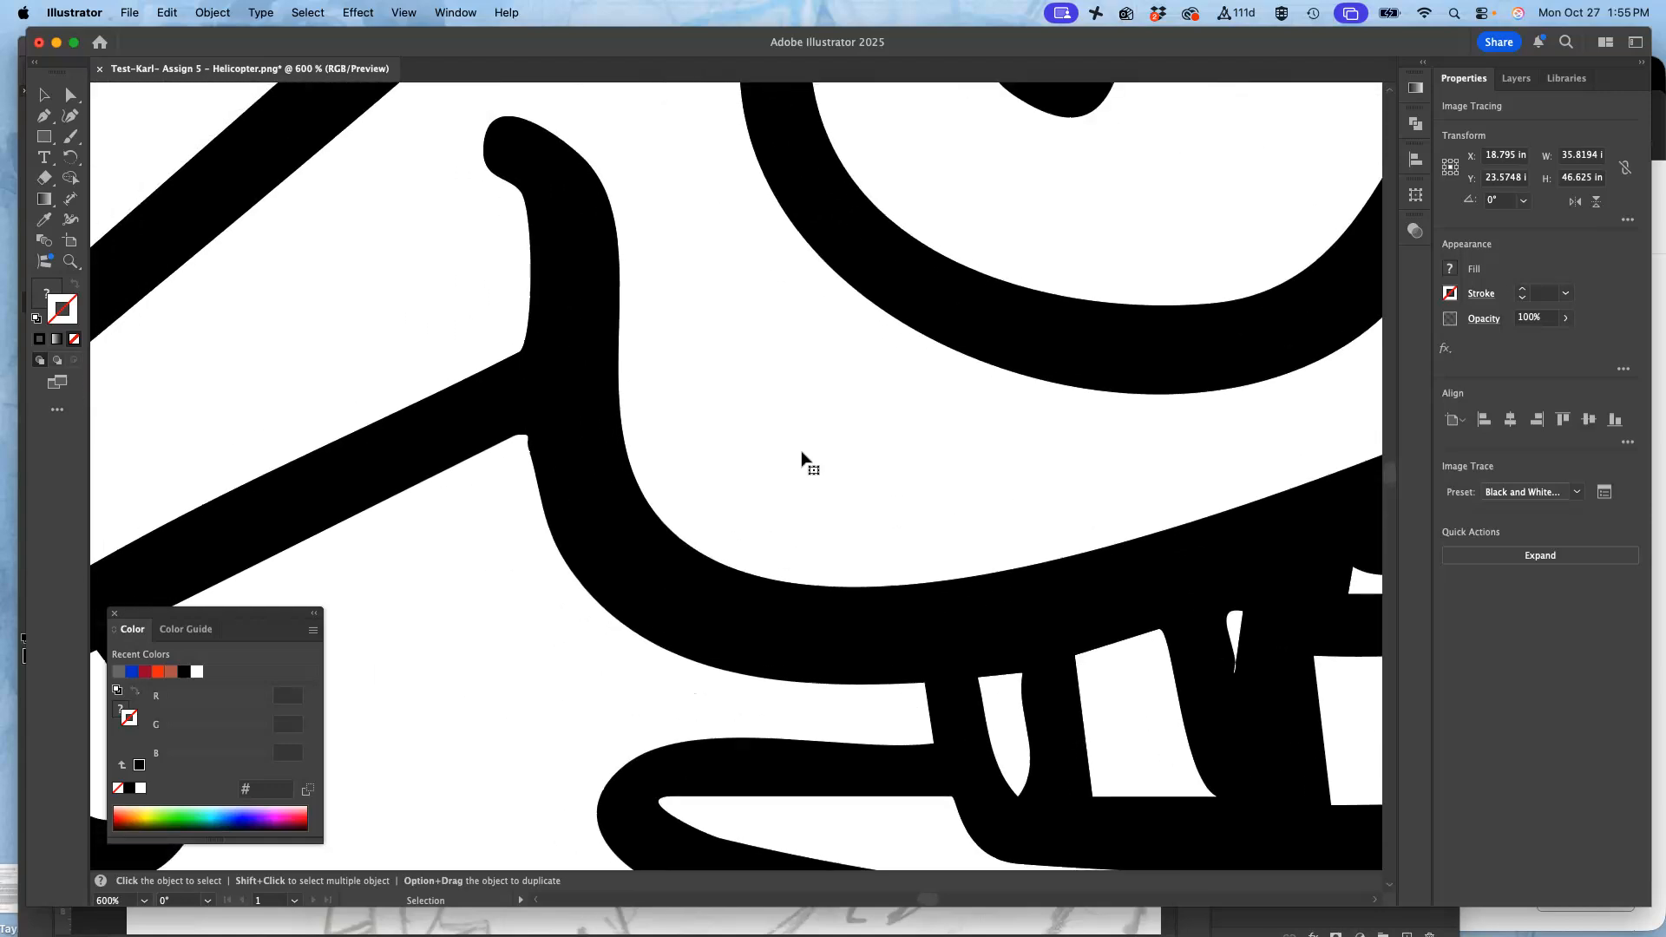
Step: Move the traced artwork partly off the artboard and back over it to check whether its background is filled white
key(super+0)
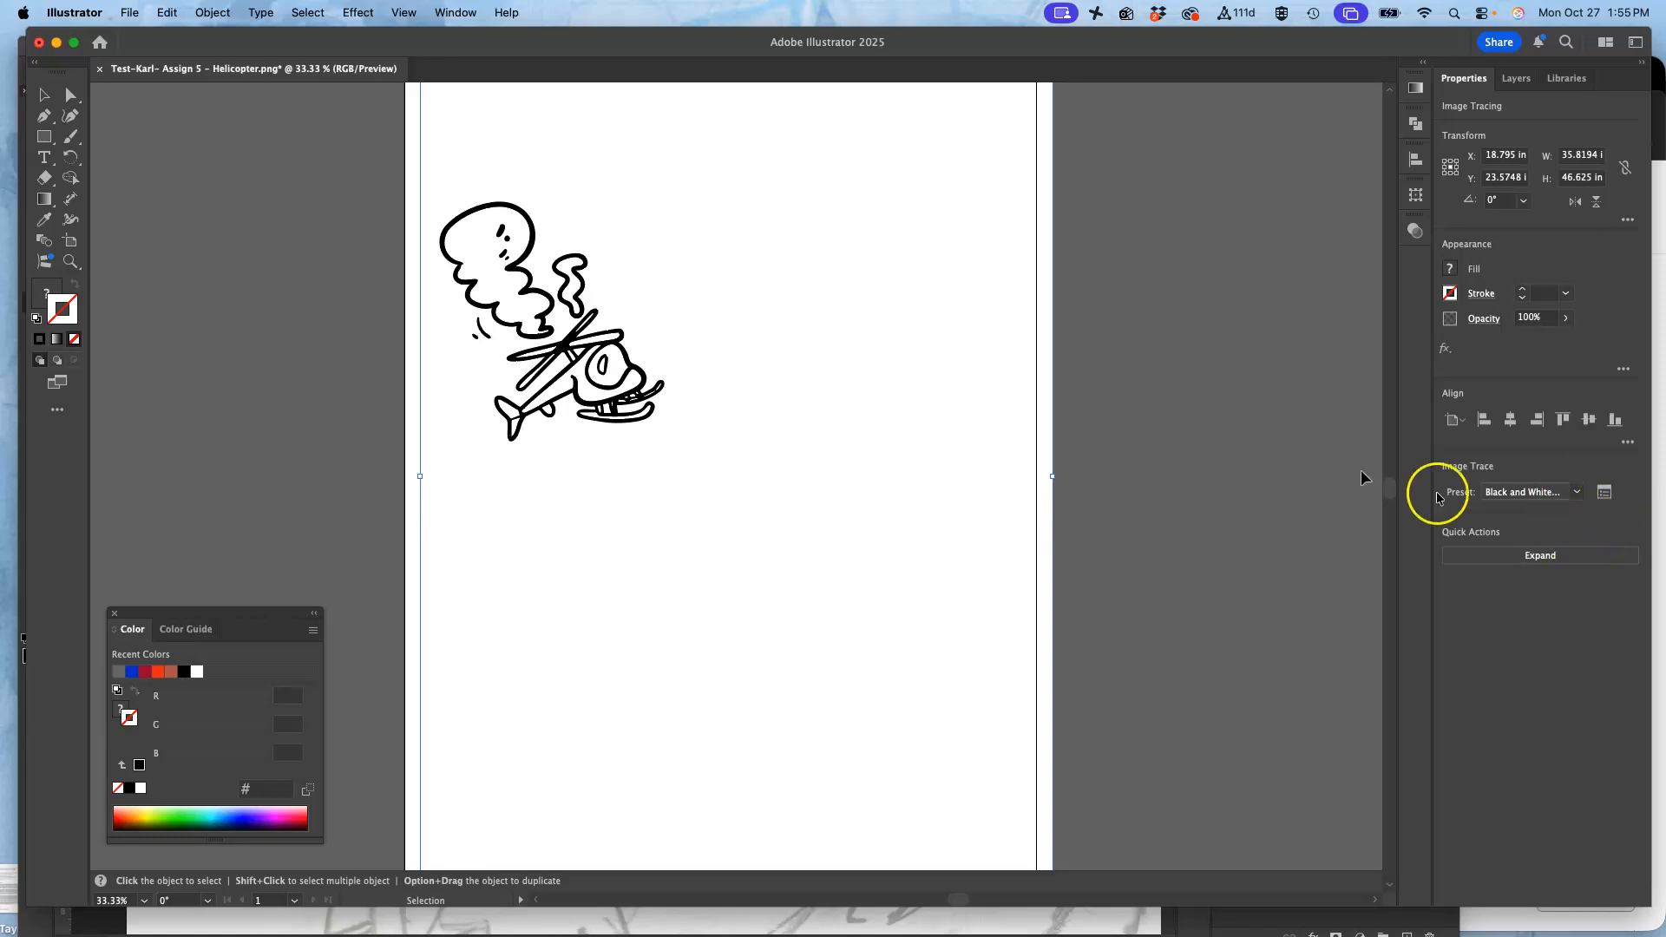
drag(826, 349, 491, 344)
scroll(581, 401, up, 3)
scroll(580, 401, right, 4)
scroll(581, 404, left, 1)
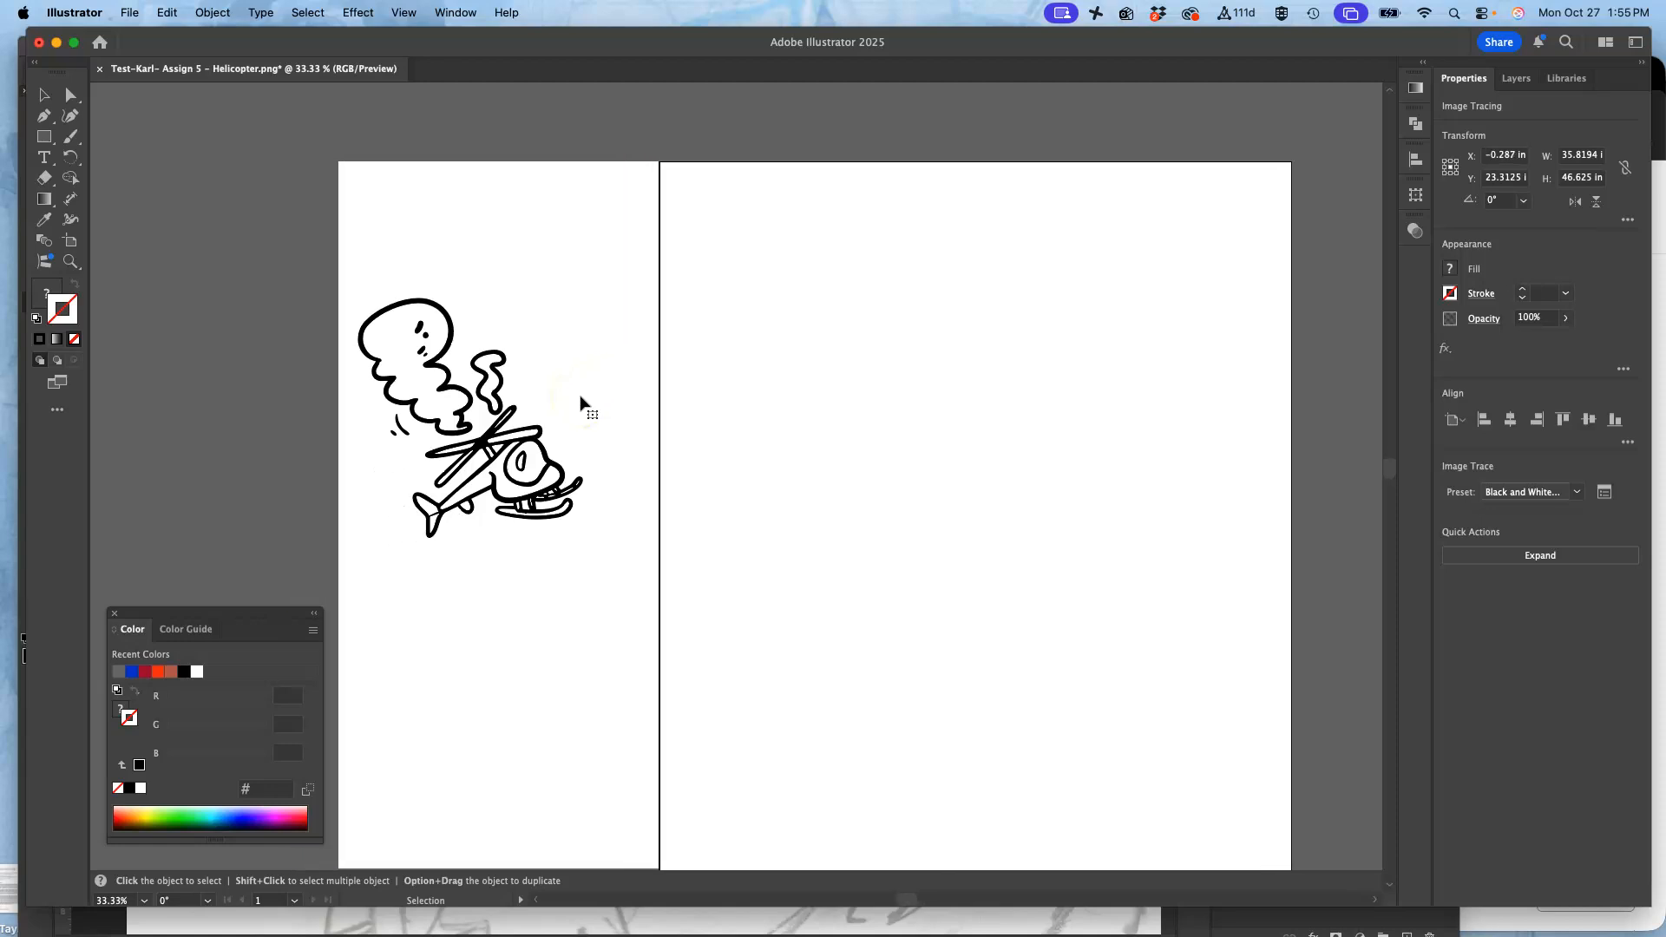
scroll(581, 401, up, 2)
scroll(580, 401, left, 2)
mouse_move(610, 349)
mouse_down()
mouse_move(371, 211)
mouse_move(517, 290)
mouse_move(844, 364)
mouse_move(978, 370)
mouse_up()
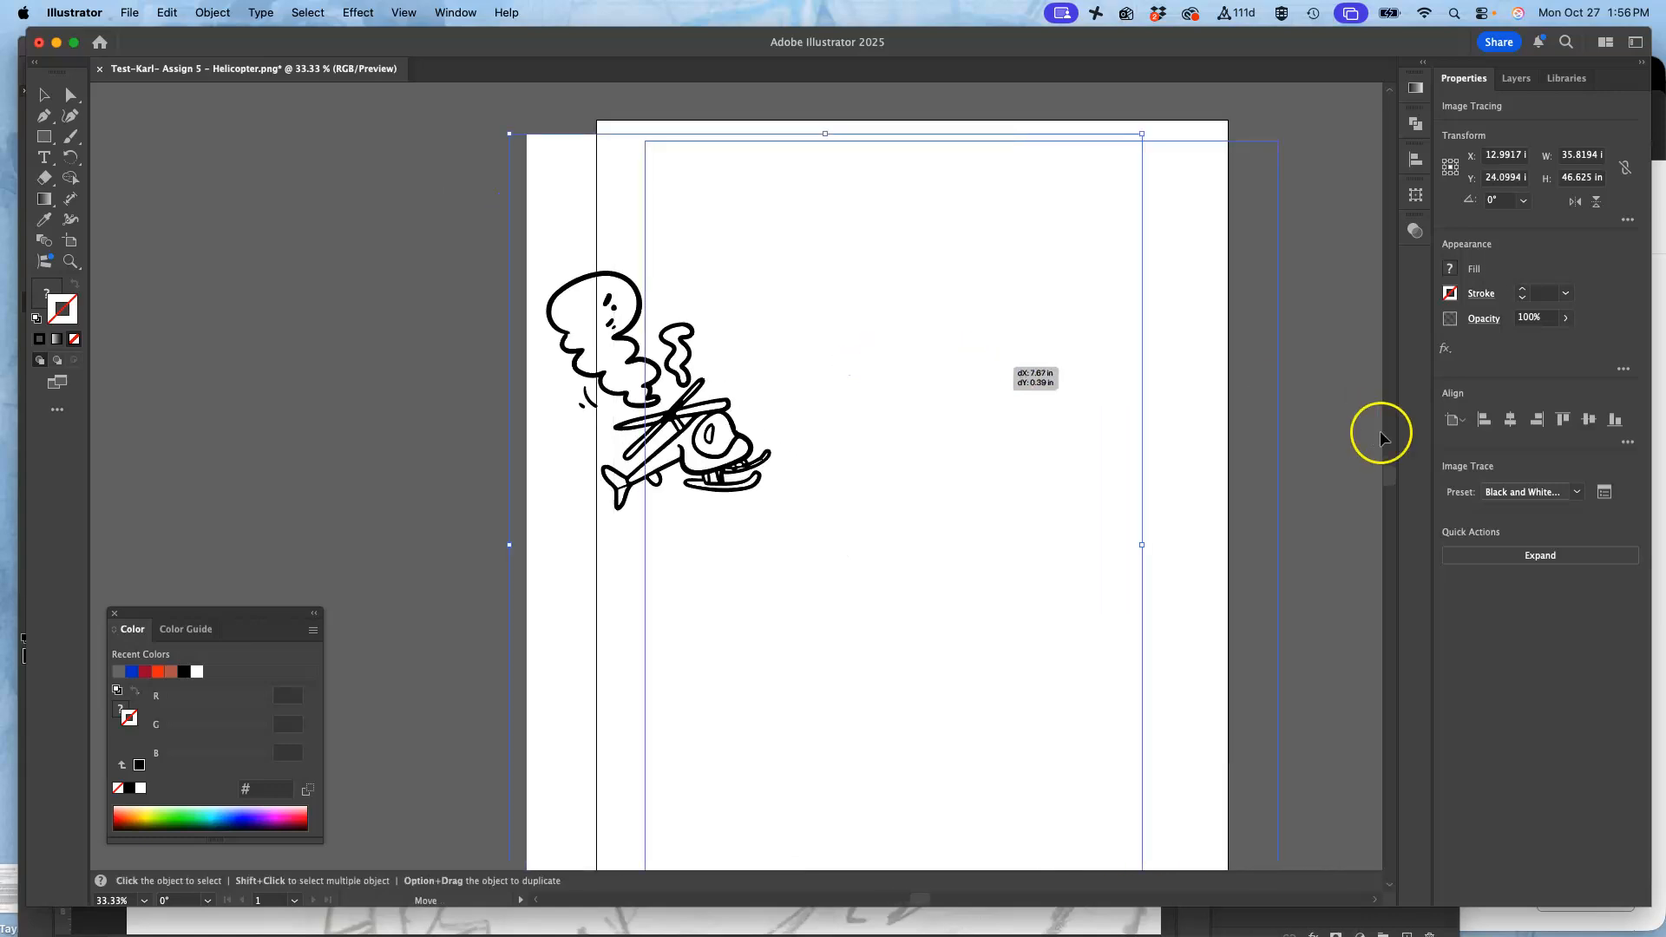
Step: Try Image Trace thresholds of 71 and 218 on the helicopter artwork, and settle on a threshold of 79
click(1604, 493)
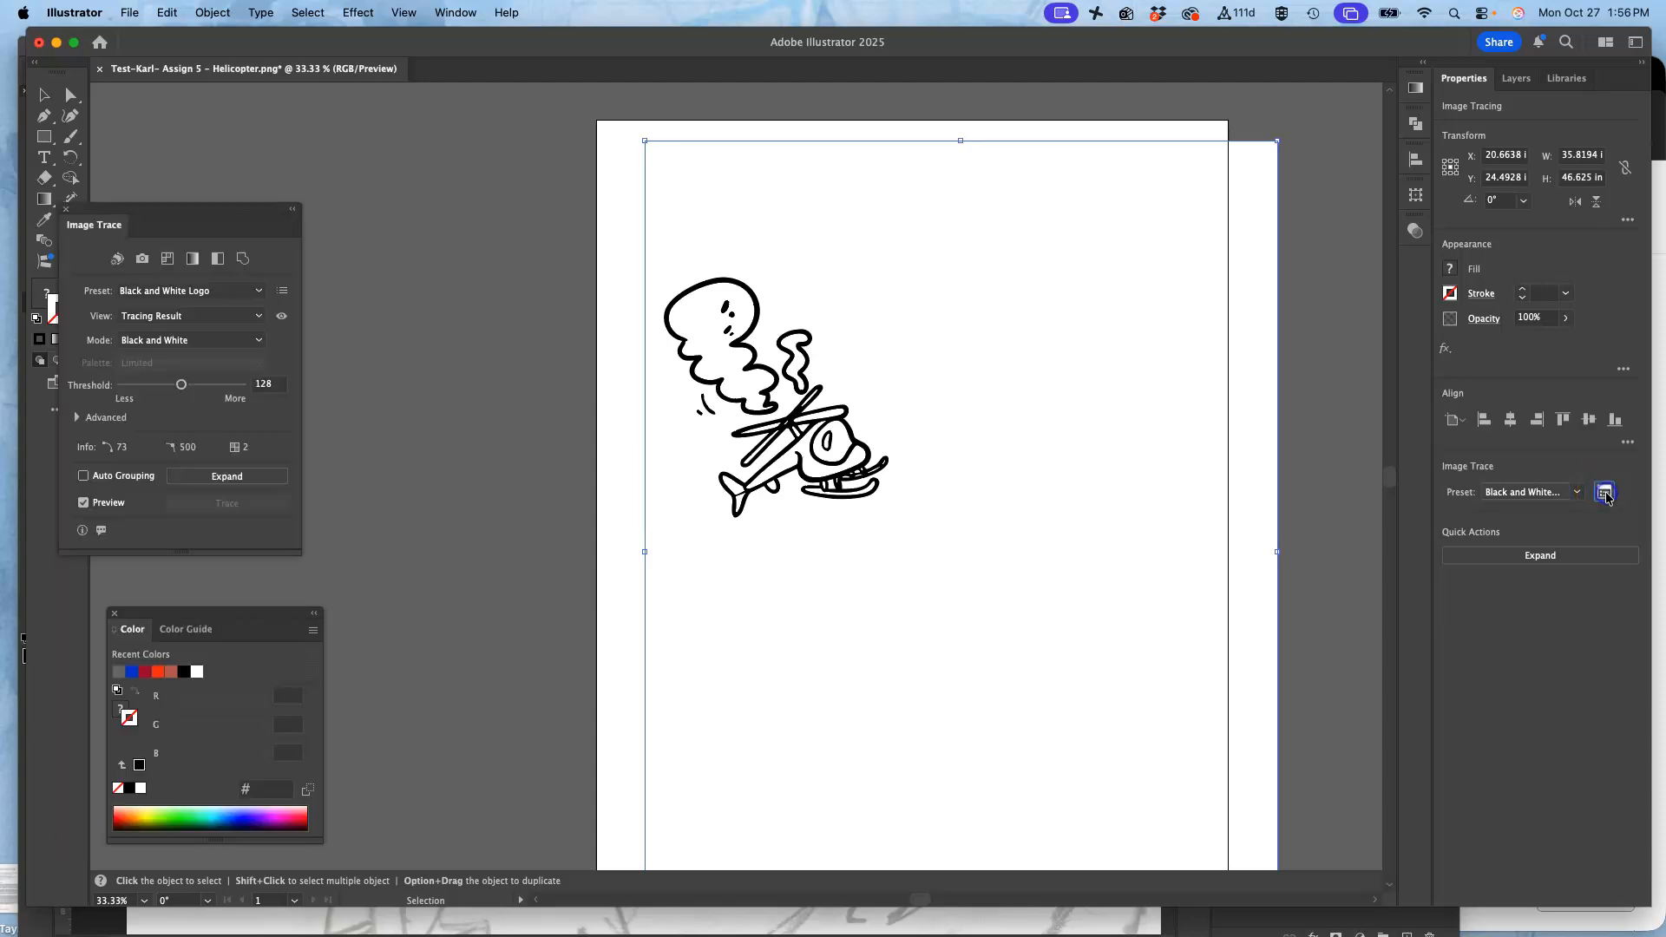
mouse_move(202, 218)
mouse_down()
mouse_move(350, 192)
mouse_move(405, 161)
mouse_up()
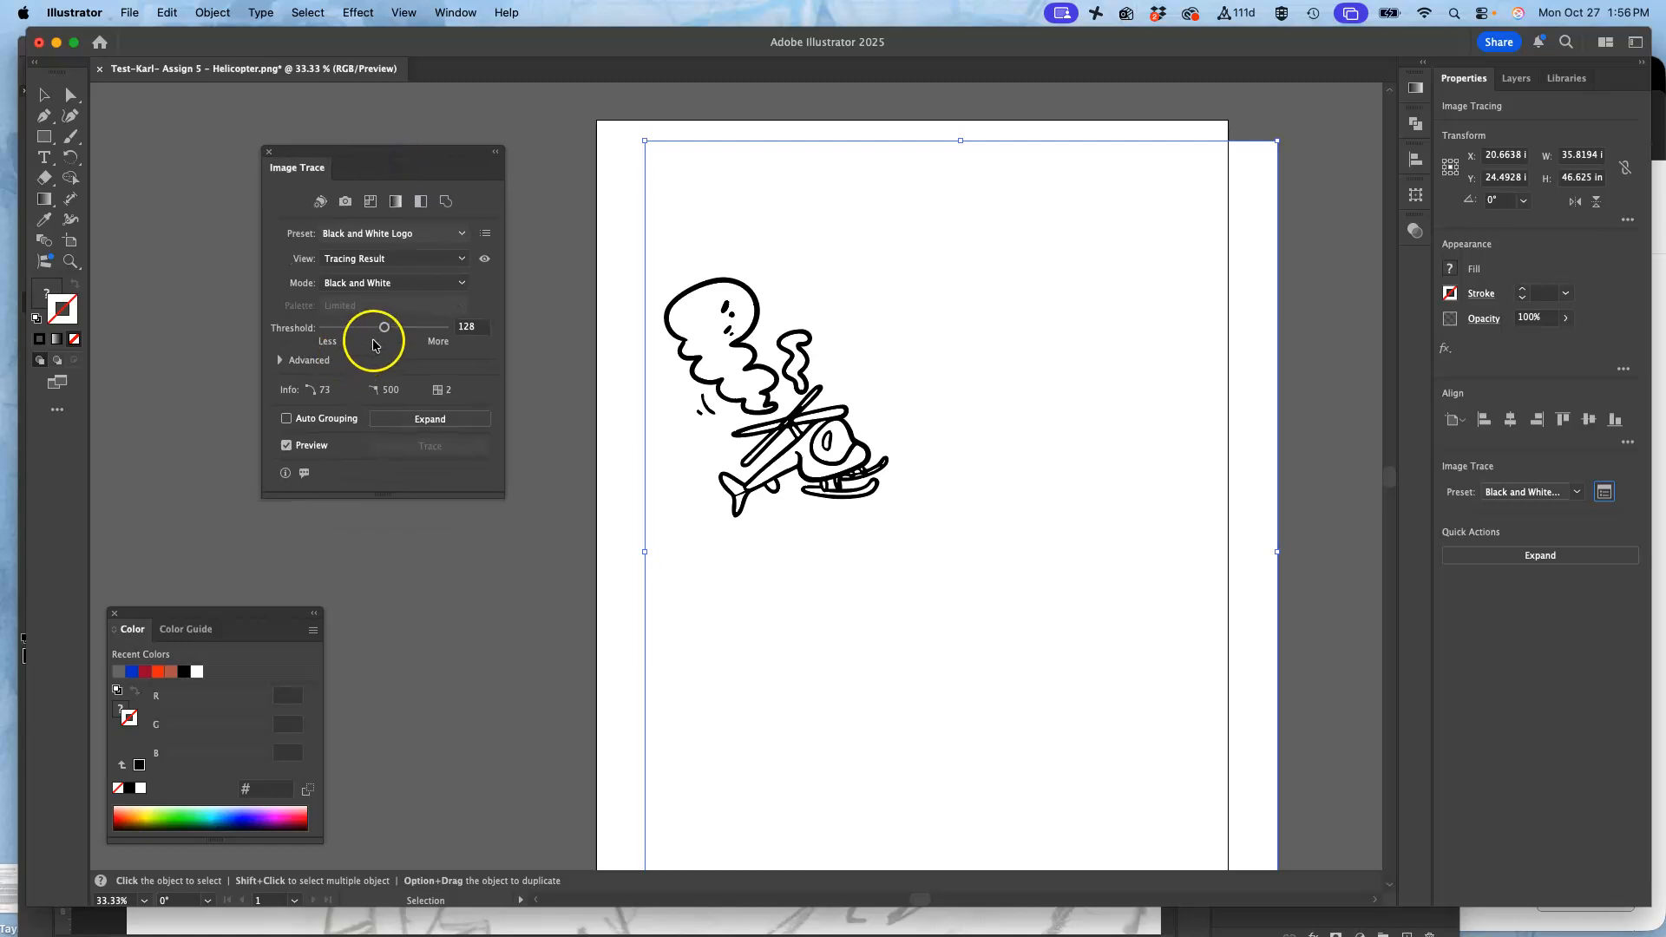
drag(405, 332, 358, 332)
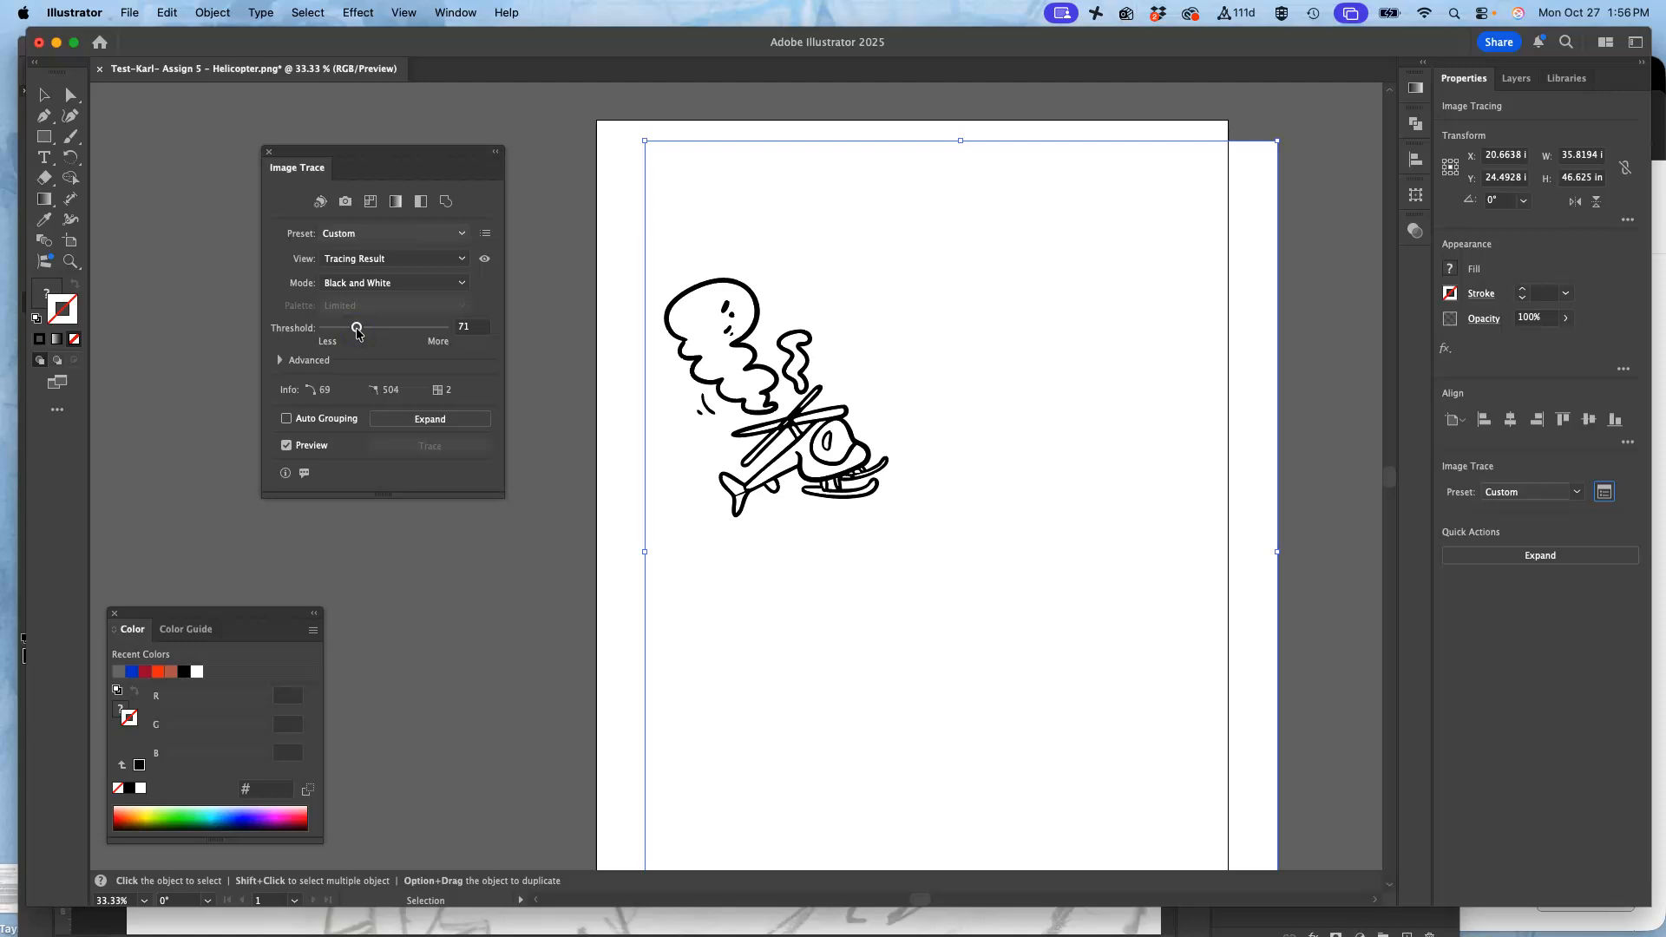
drag(400, 331, 427, 331)
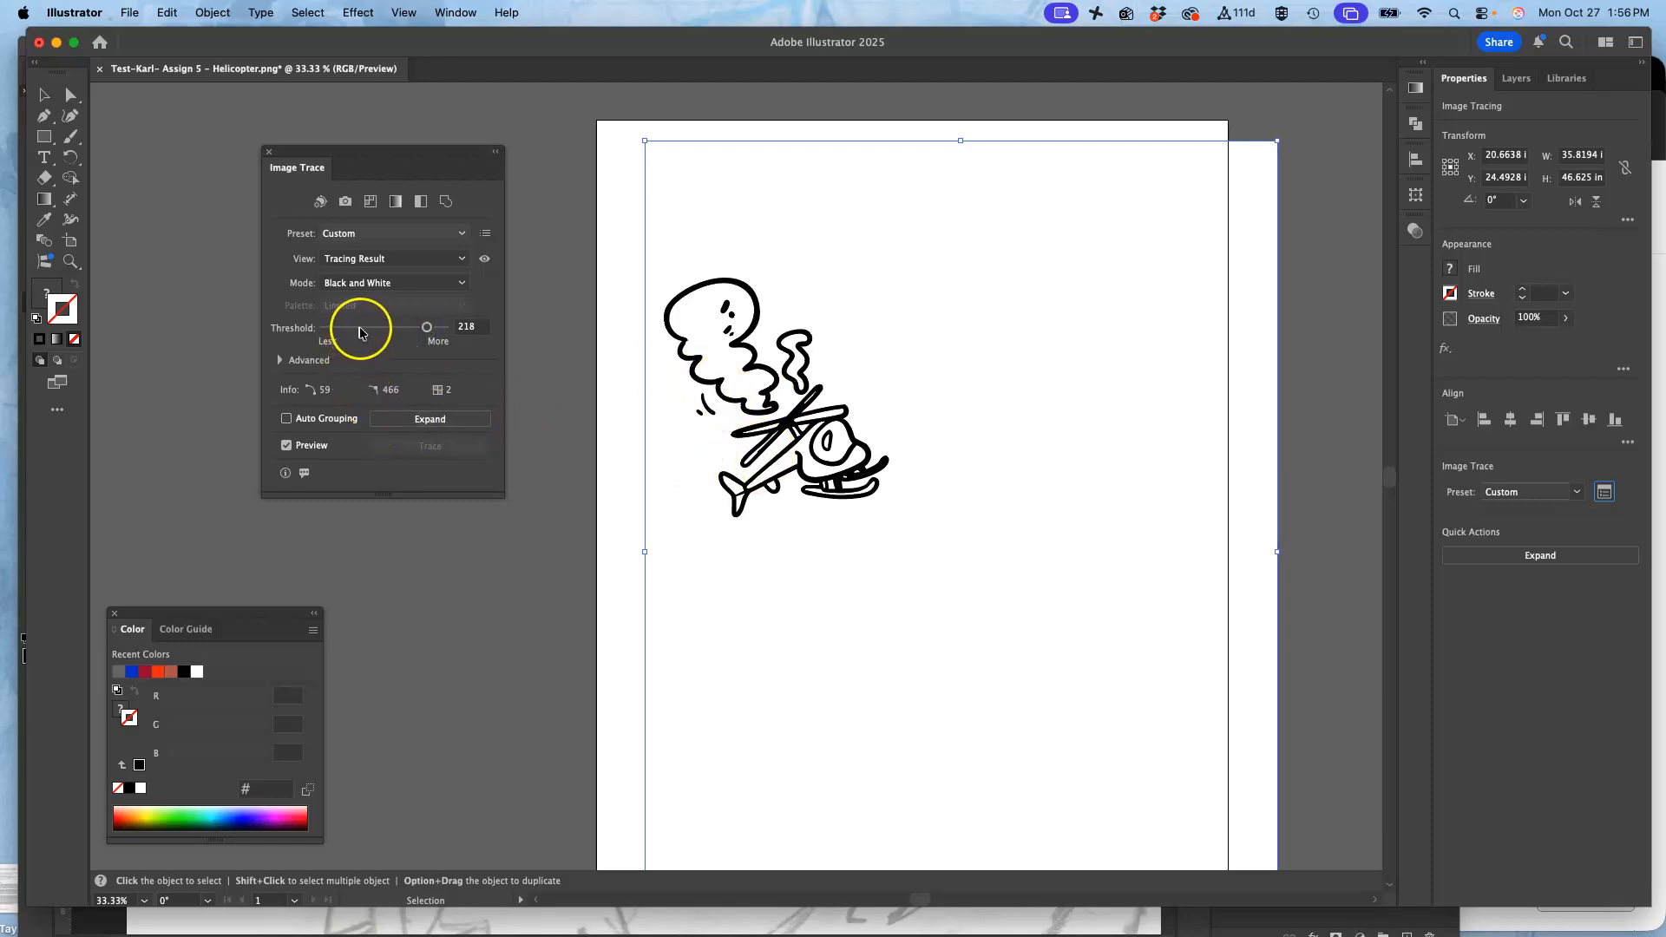
Step: Set the advanced Image Trace options to 21% paths, 93% corners and 14 px noise
click(279, 359)
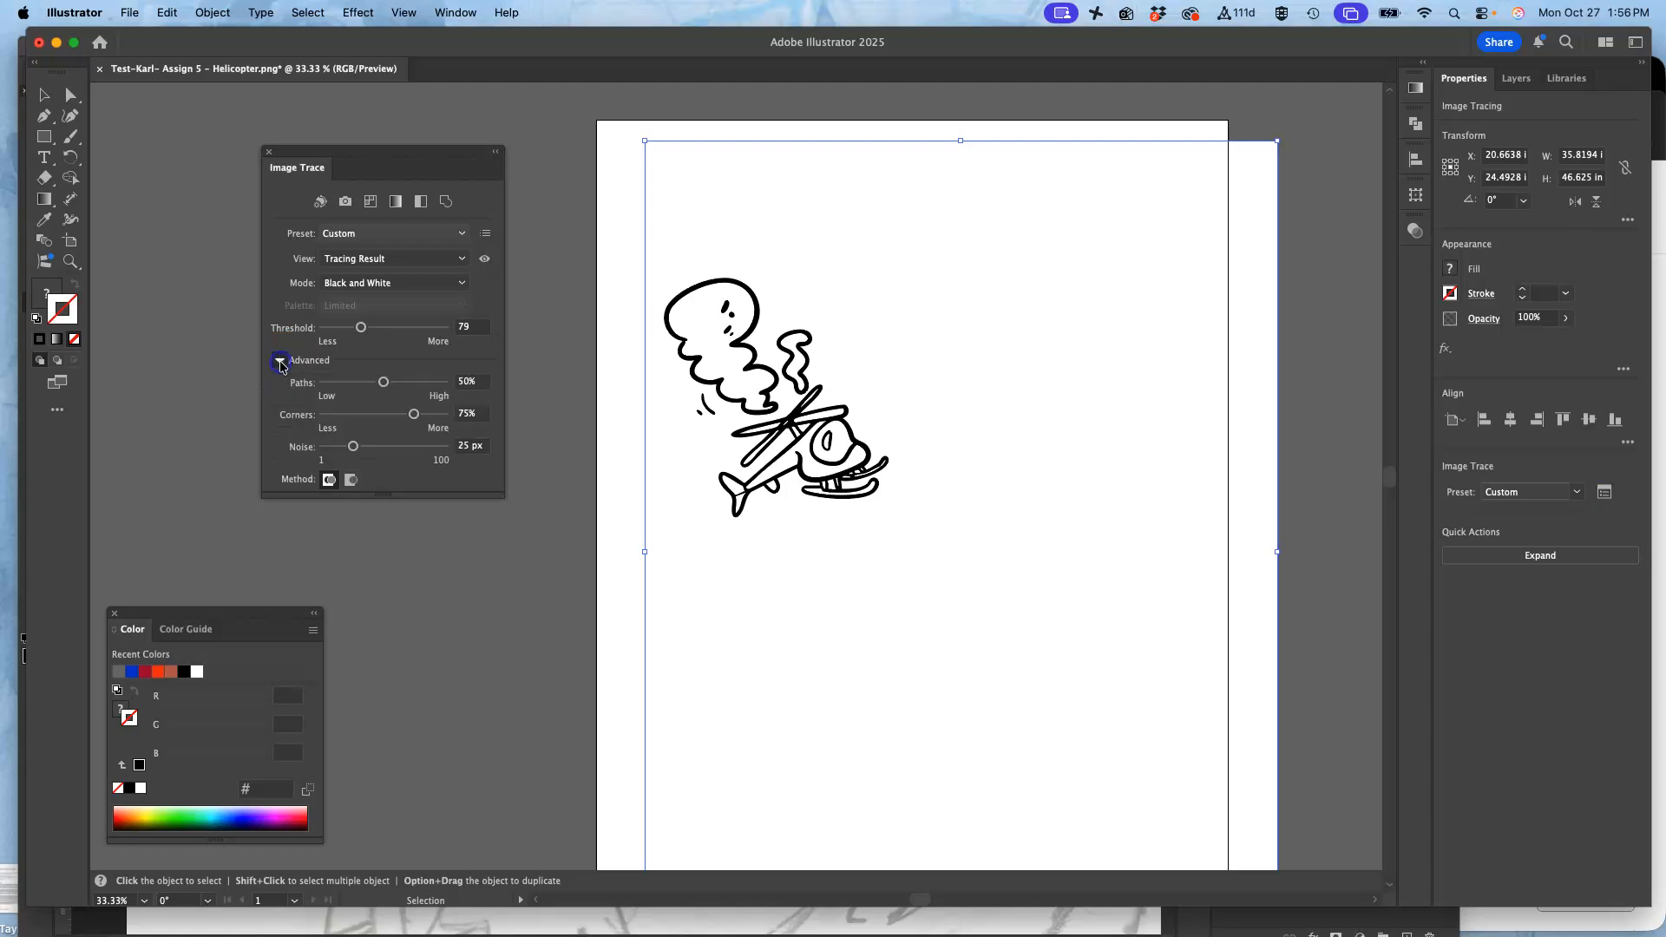
click(342, 450)
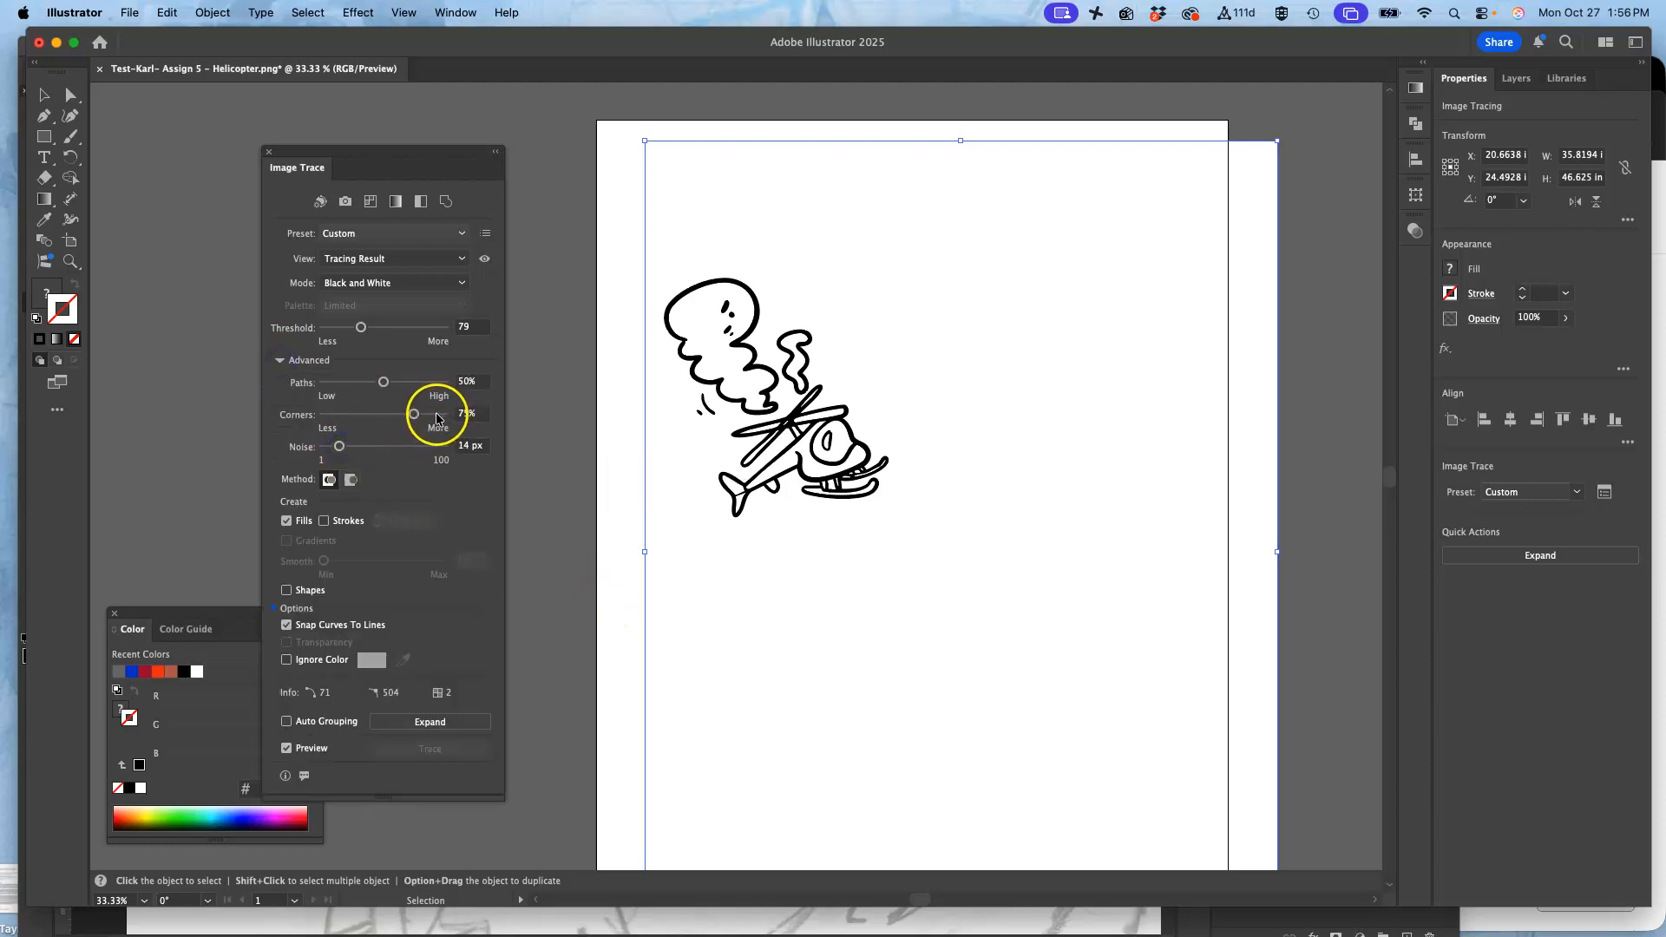
click(348, 387)
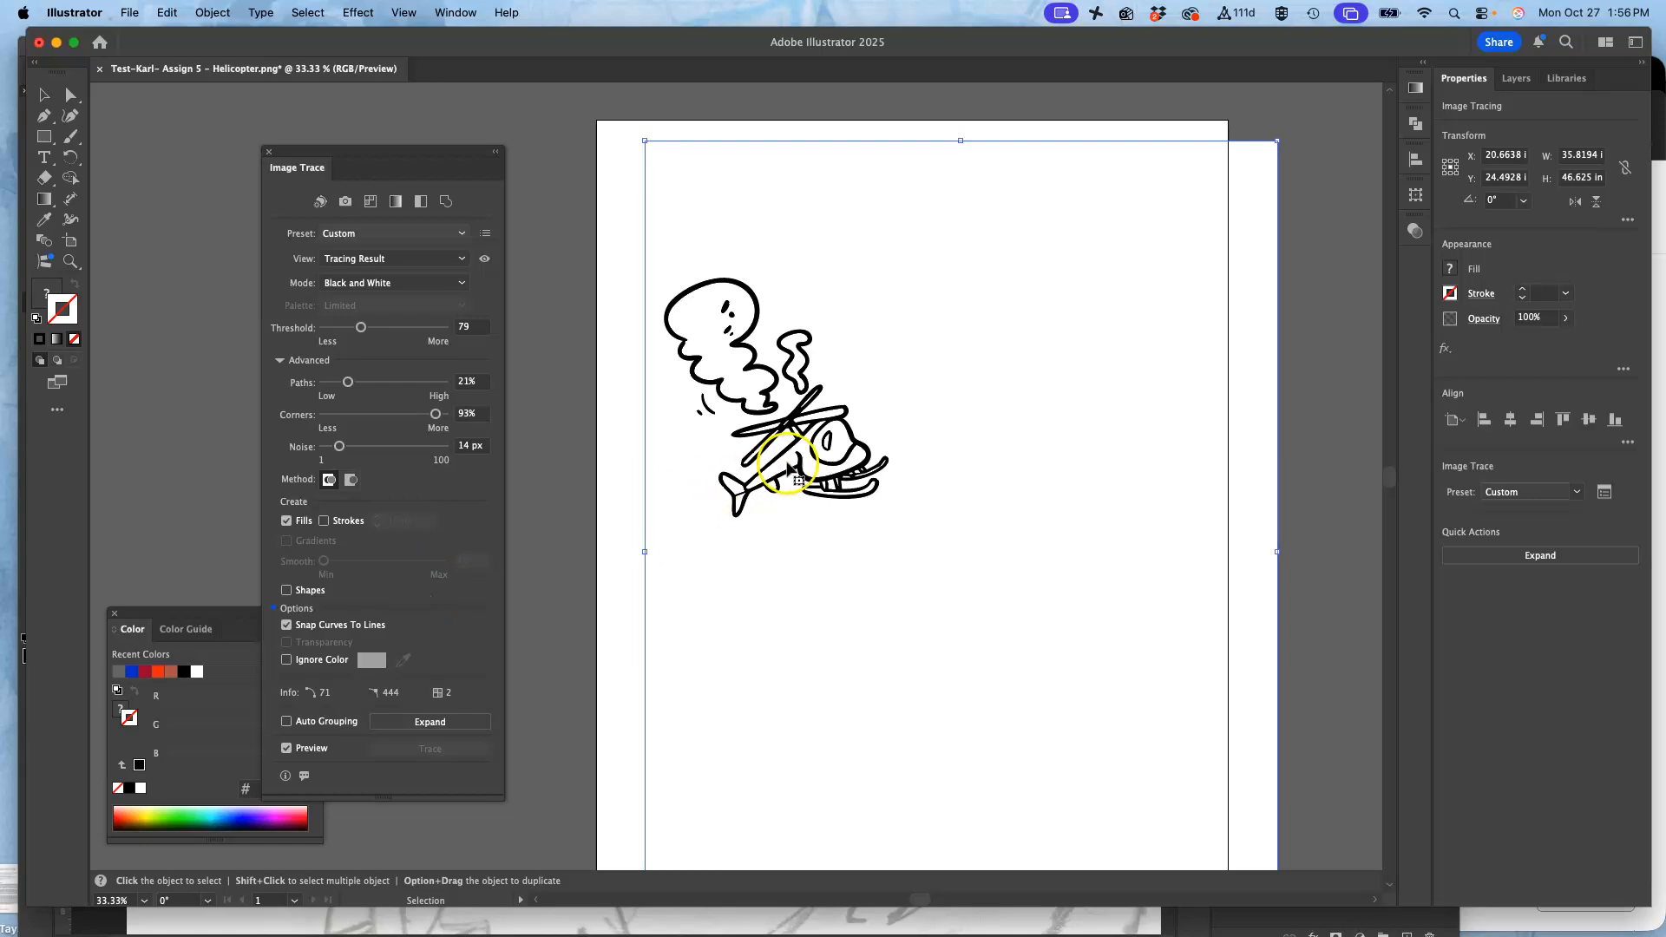
Step: Examine the helicopter and smoke outlines up close to judge the adjusted trace settings
scroll(780, 460, up, 1)
scroll(780, 460, left, 1)
scroll(780, 460, up, 3)
scroll(780, 460, left, 5)
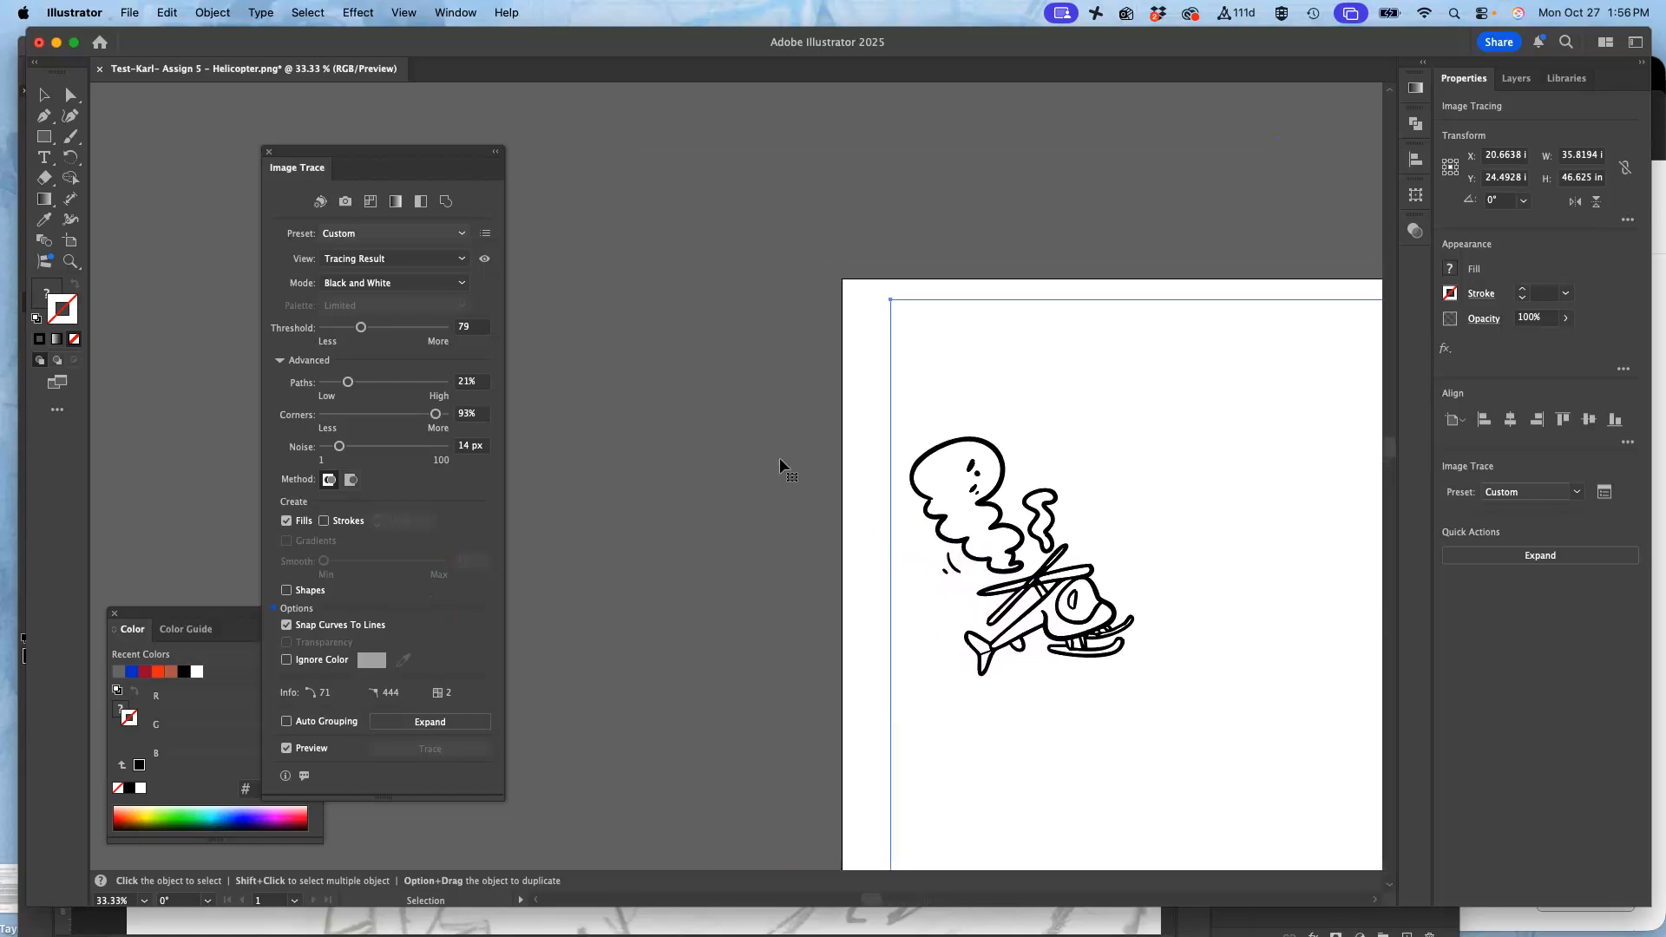
key(super+equal)
key(super+equal)
key(super+equal)
key(super+equal)
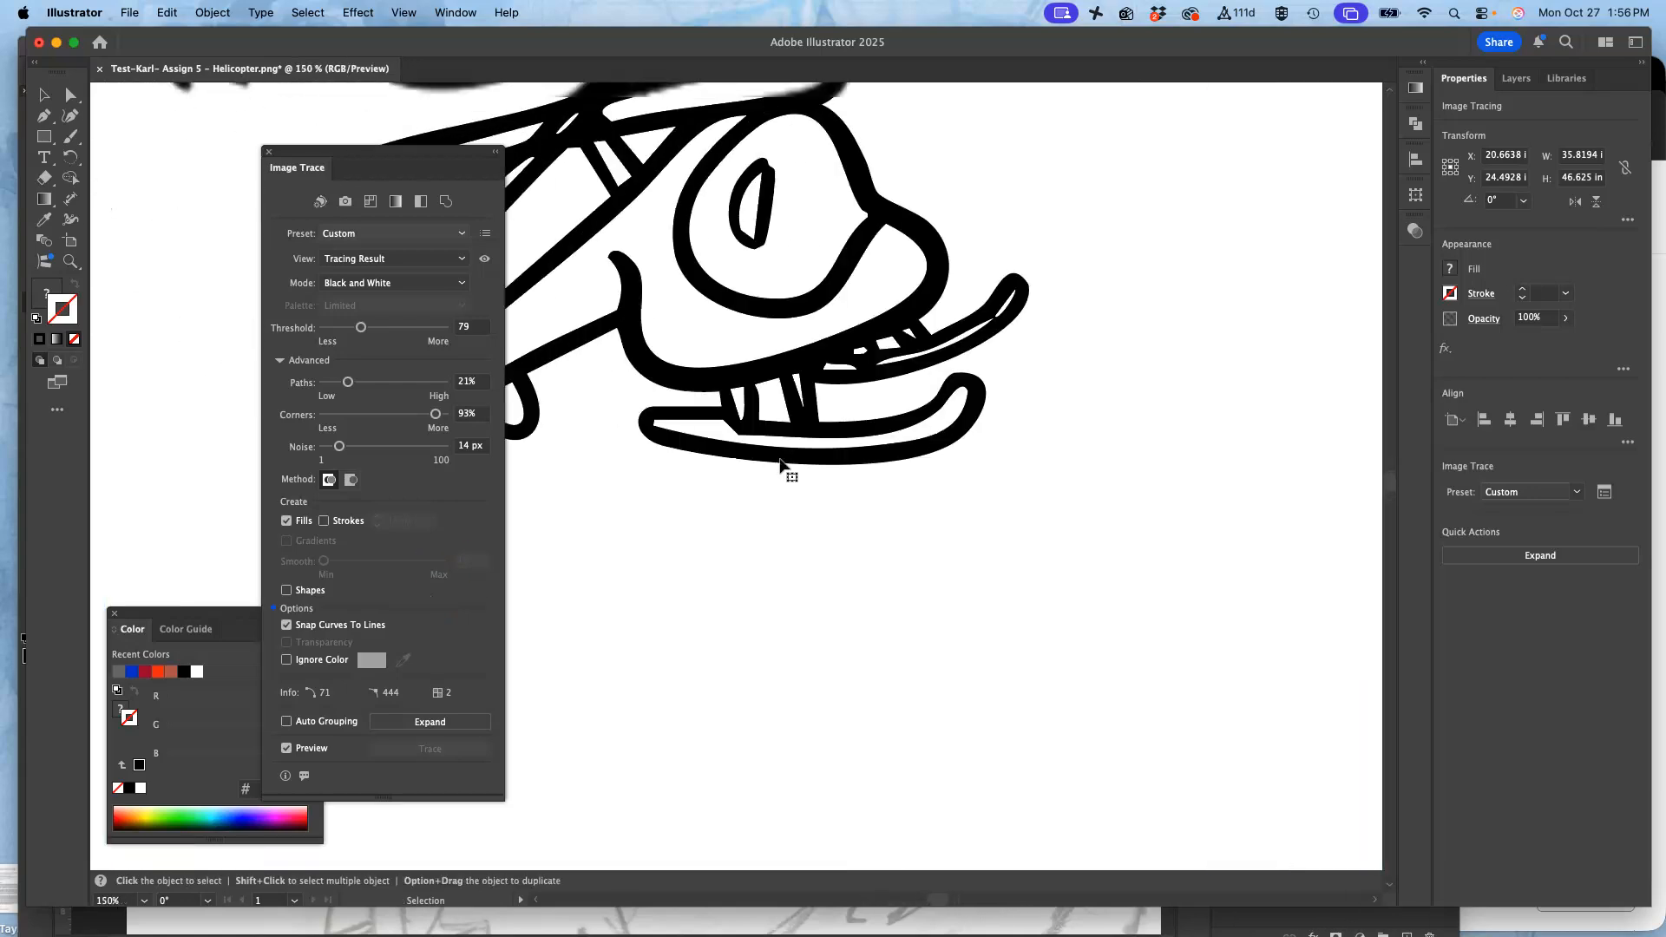
scroll(780, 468, up, 3)
scroll(780, 469, left, 5)
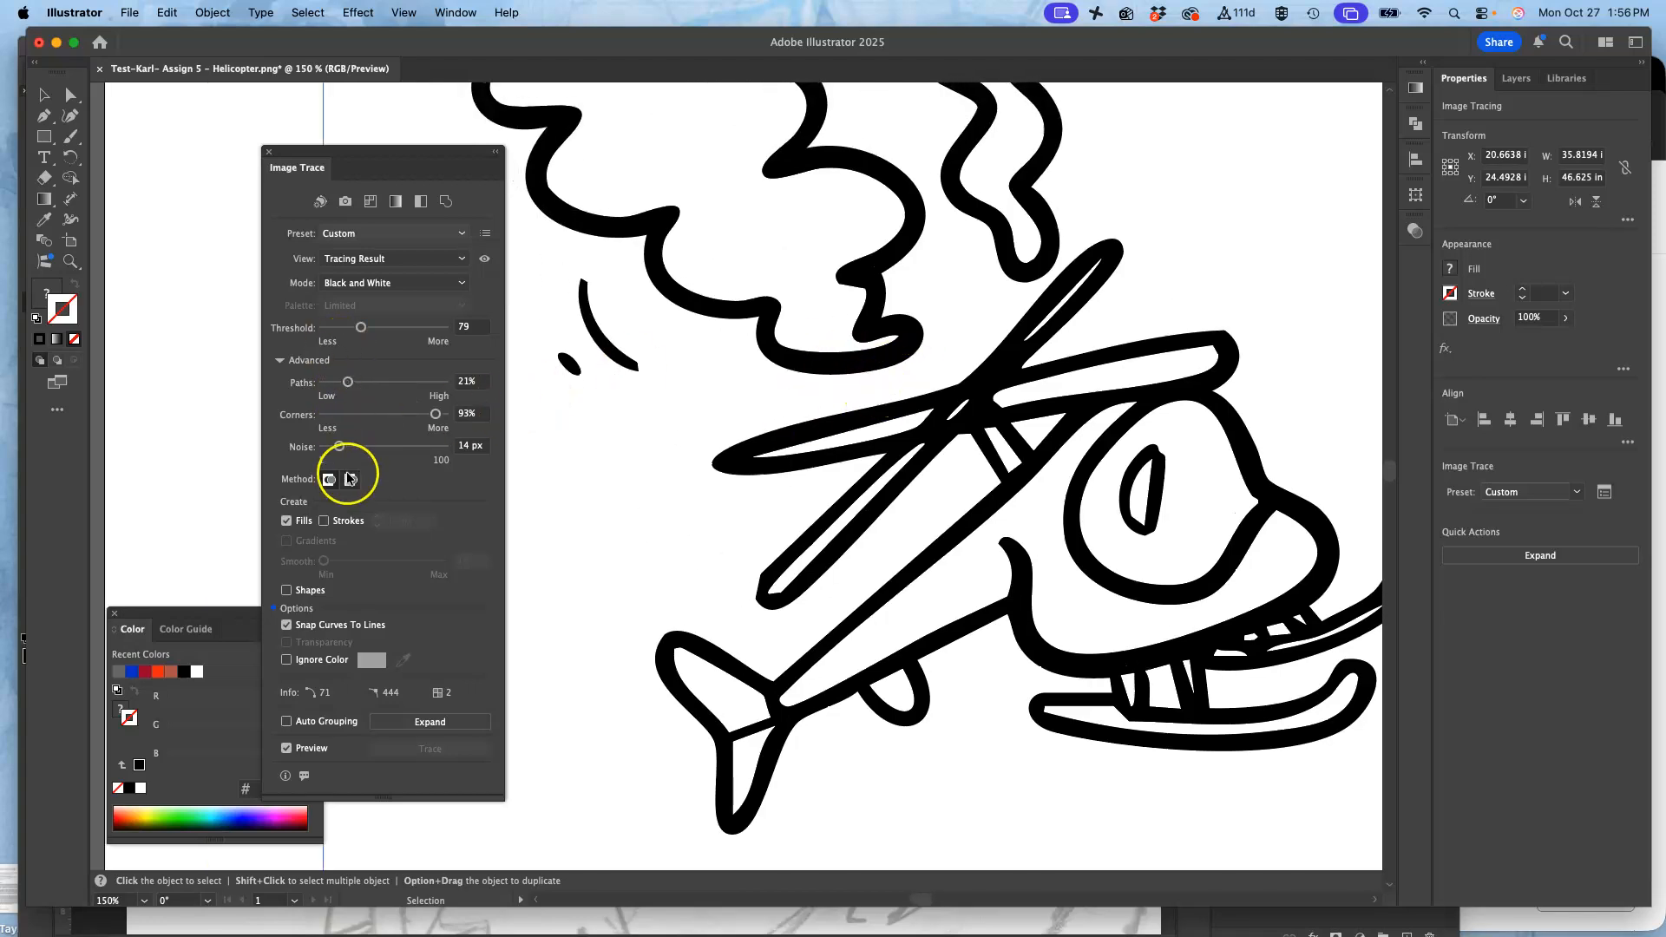
Step: Make the trace ignore white, and move the artwork off the artboard and back to check its background for transparency
click(287, 661)
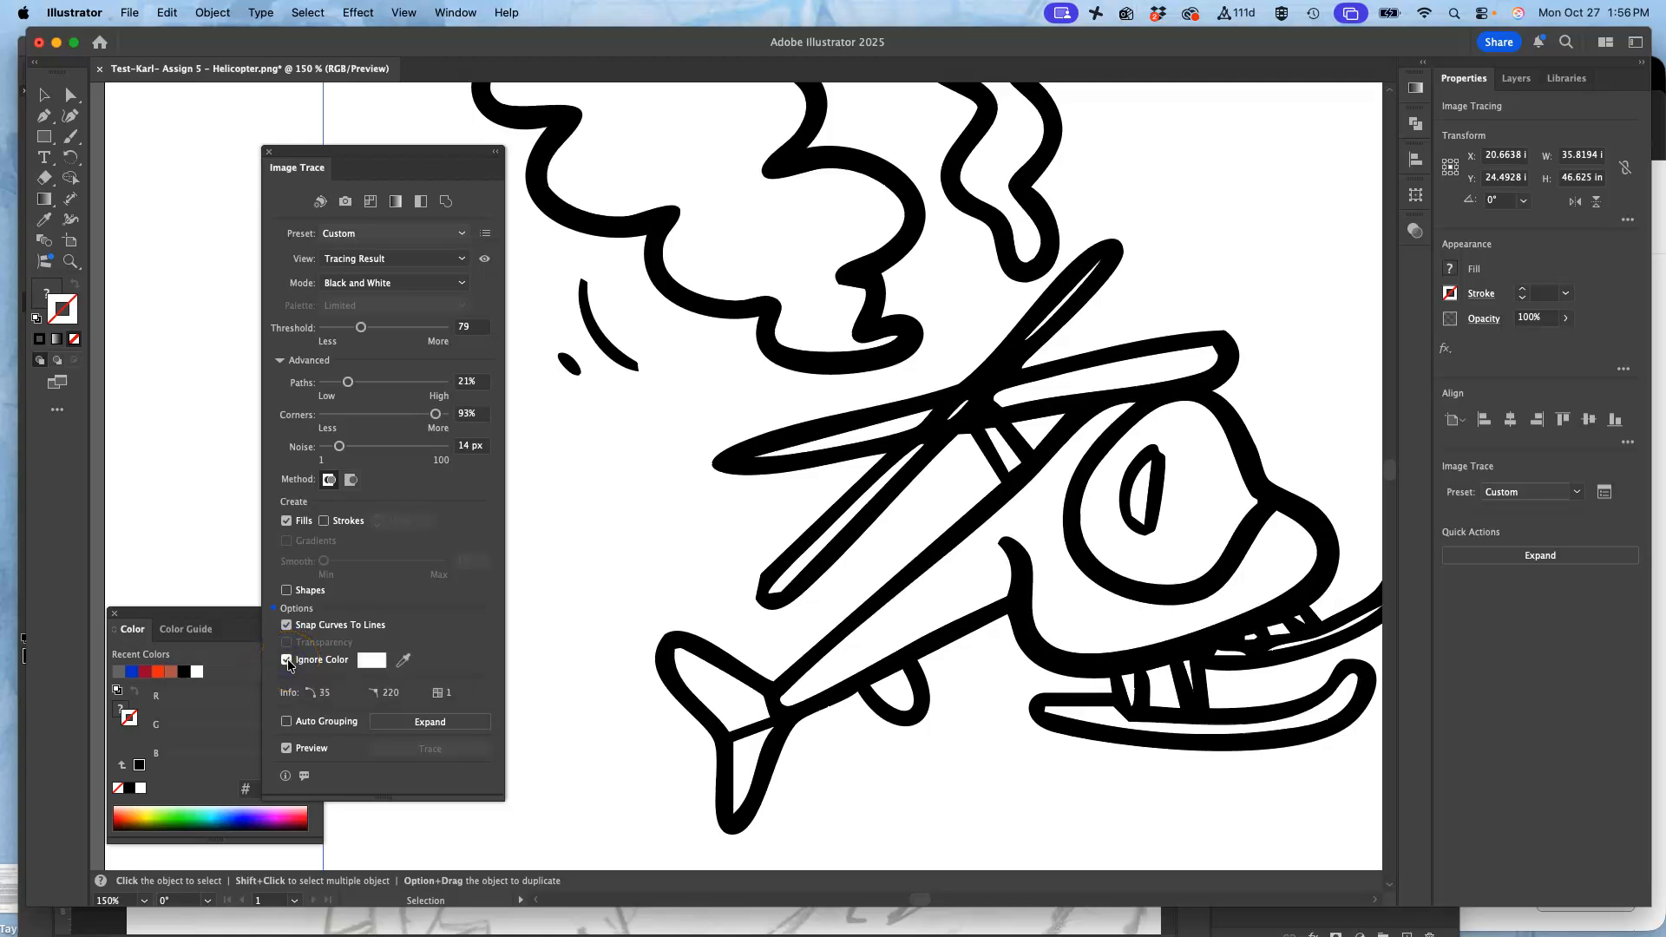
key(super+minus)
key(super+minus)
key(super+minus)
key(super+minus)
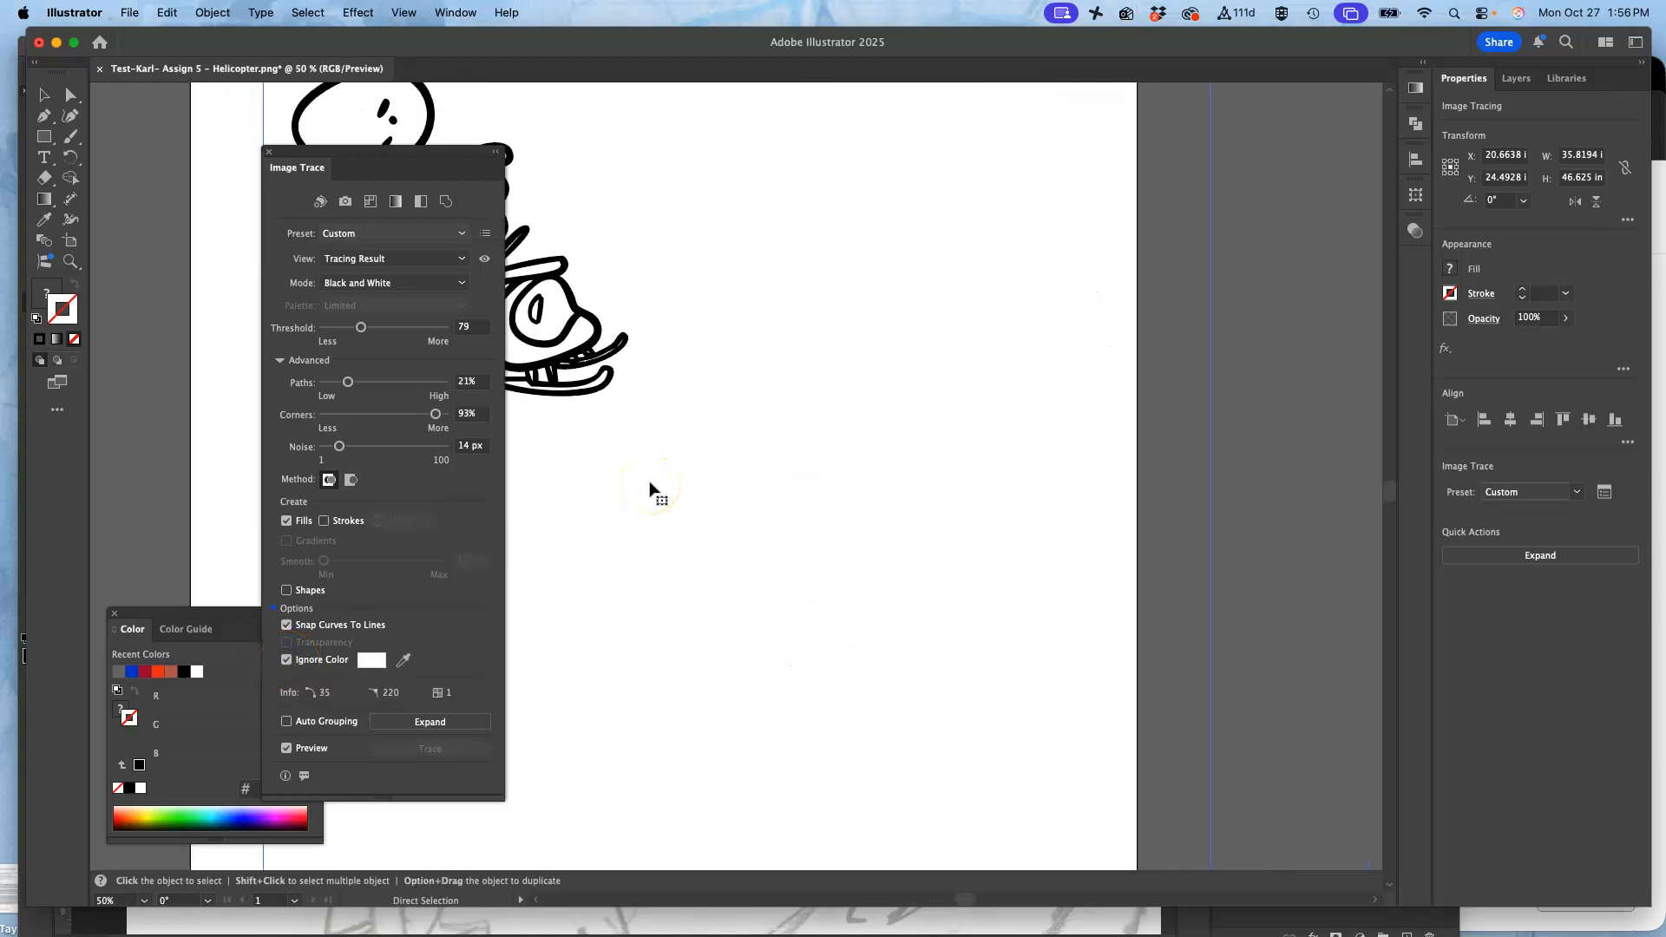
scroll(655, 491, left, 8)
mouse_move(879, 393)
mouse_down()
mouse_move(605, 390)
mouse_move(604, 343)
mouse_up()
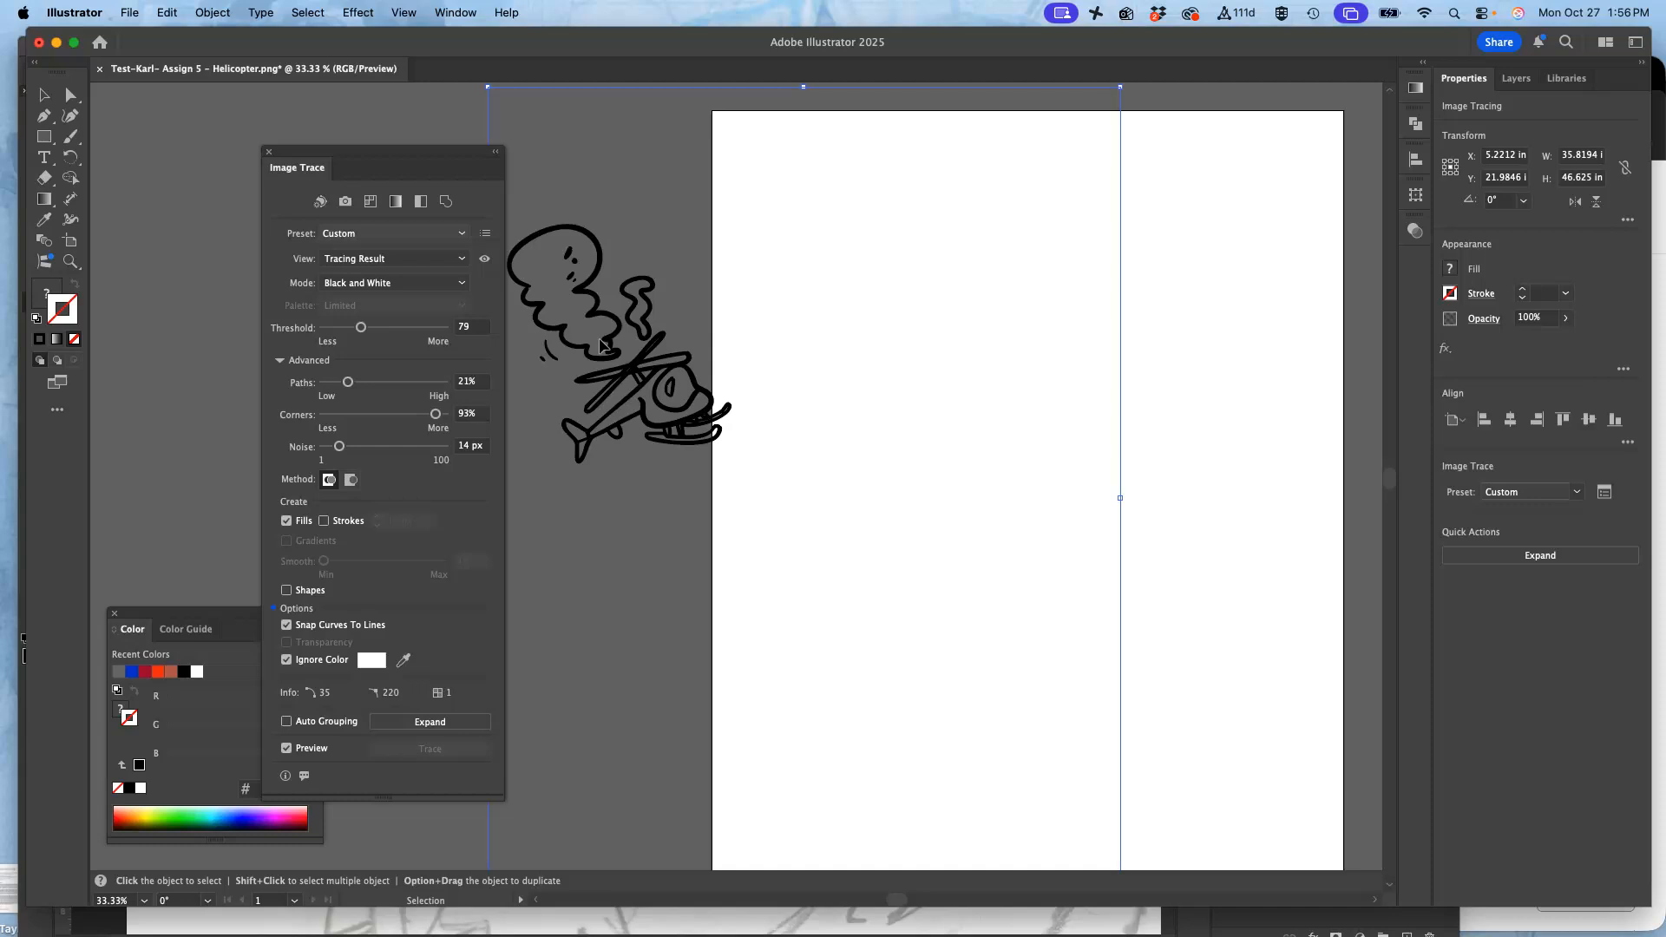
mouse_move(604, 344)
mouse_down()
mouse_move(831, 399)
mouse_move(961, 380)
mouse_move(948, 354)
mouse_up()
click(1029, 369)
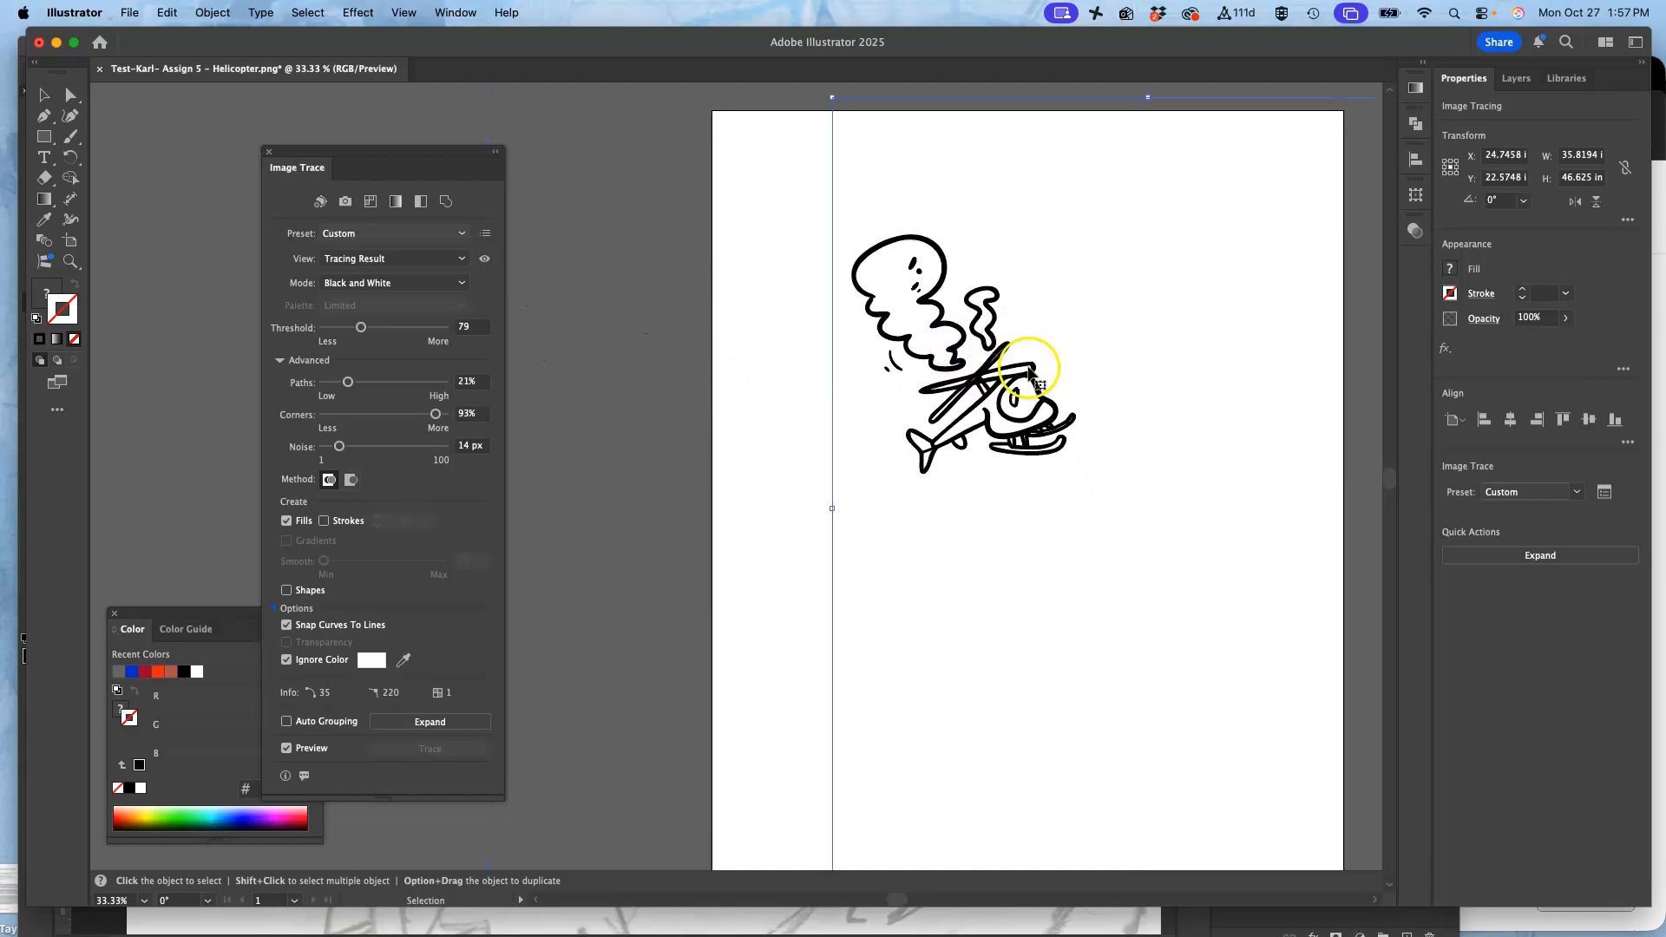
Step: Expand the traced helicopter into vector paths and display its anchor points around the cabin and landing skids with Direct Selection
click(466, 724)
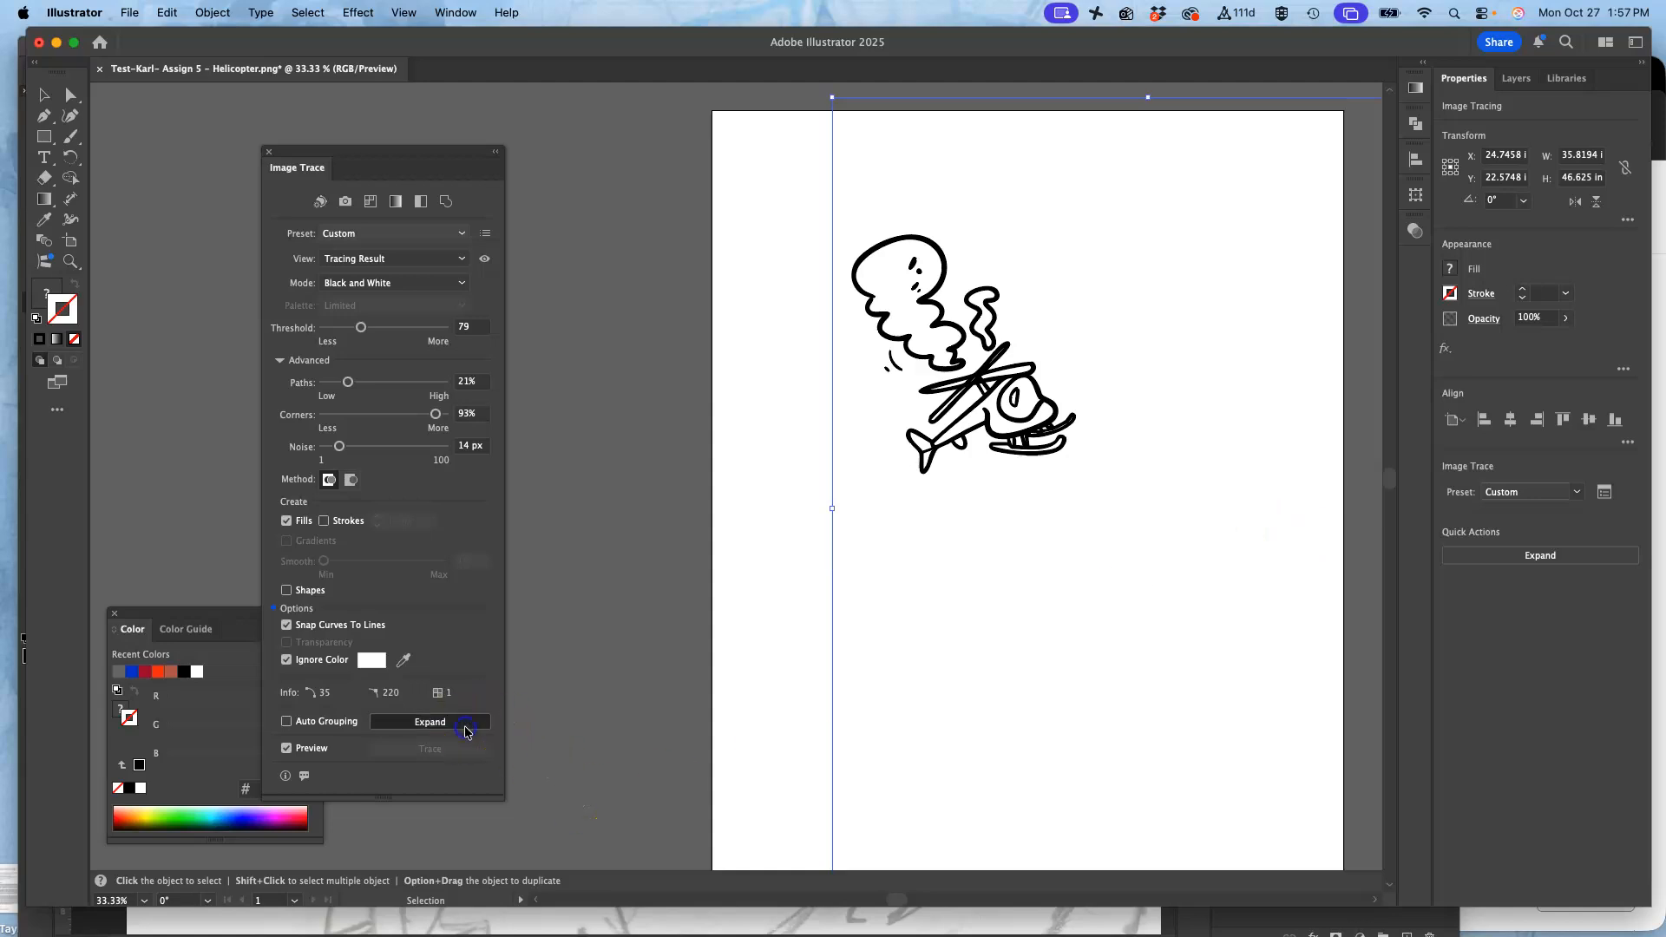
key(a)
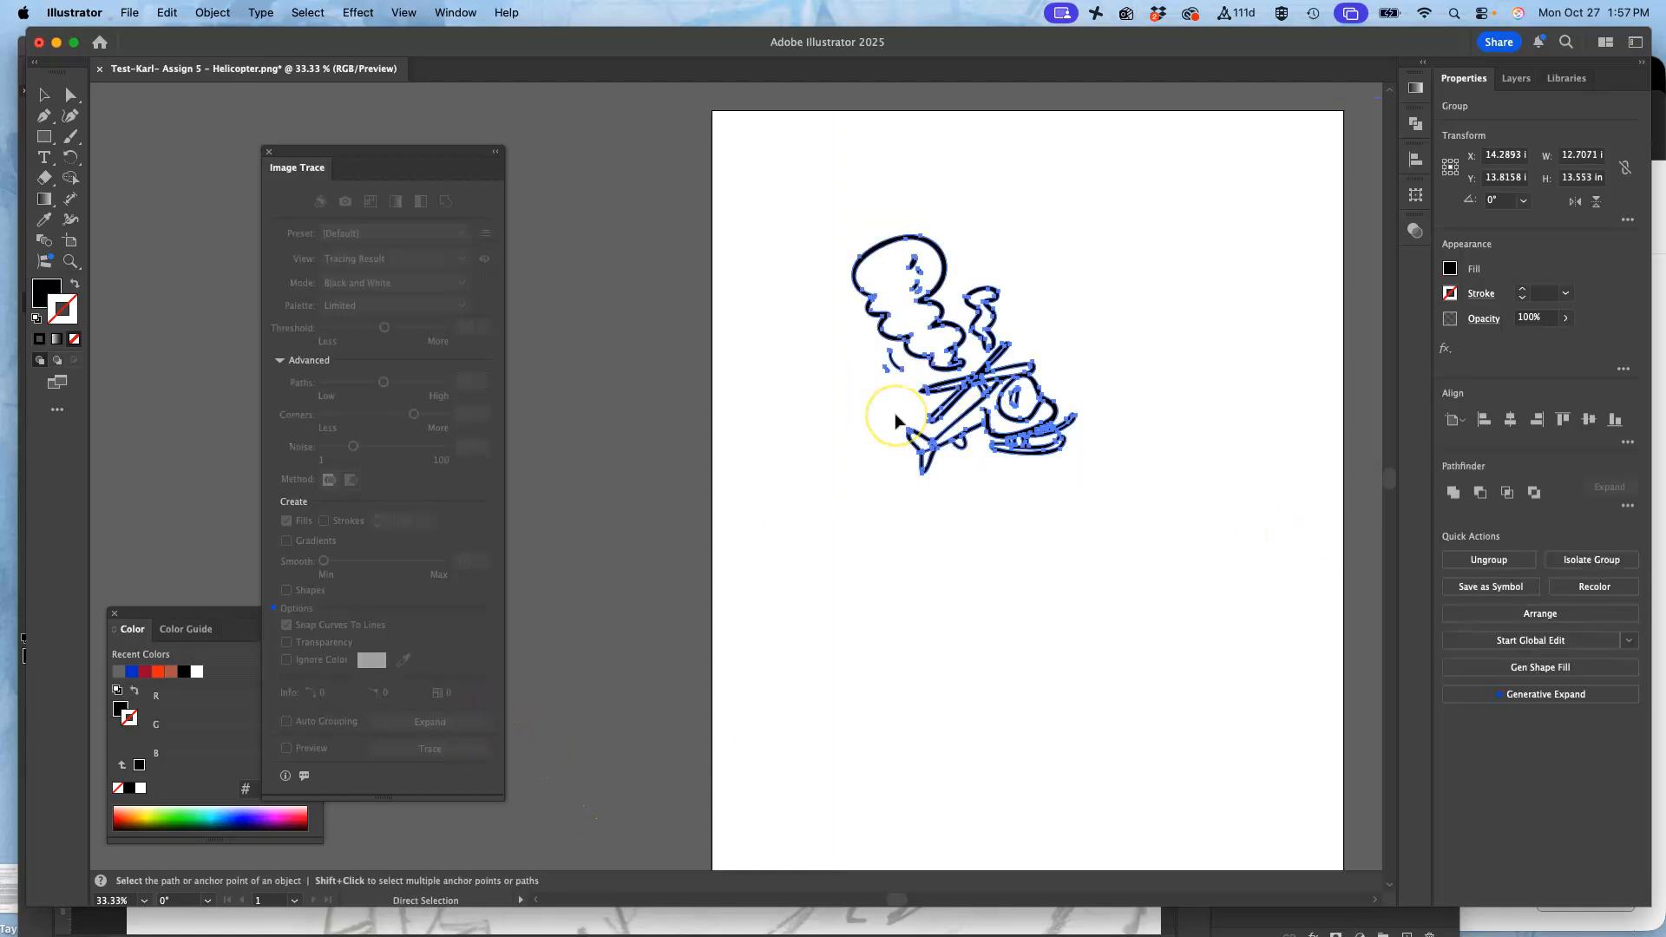
scroll(897, 423, up, 10)
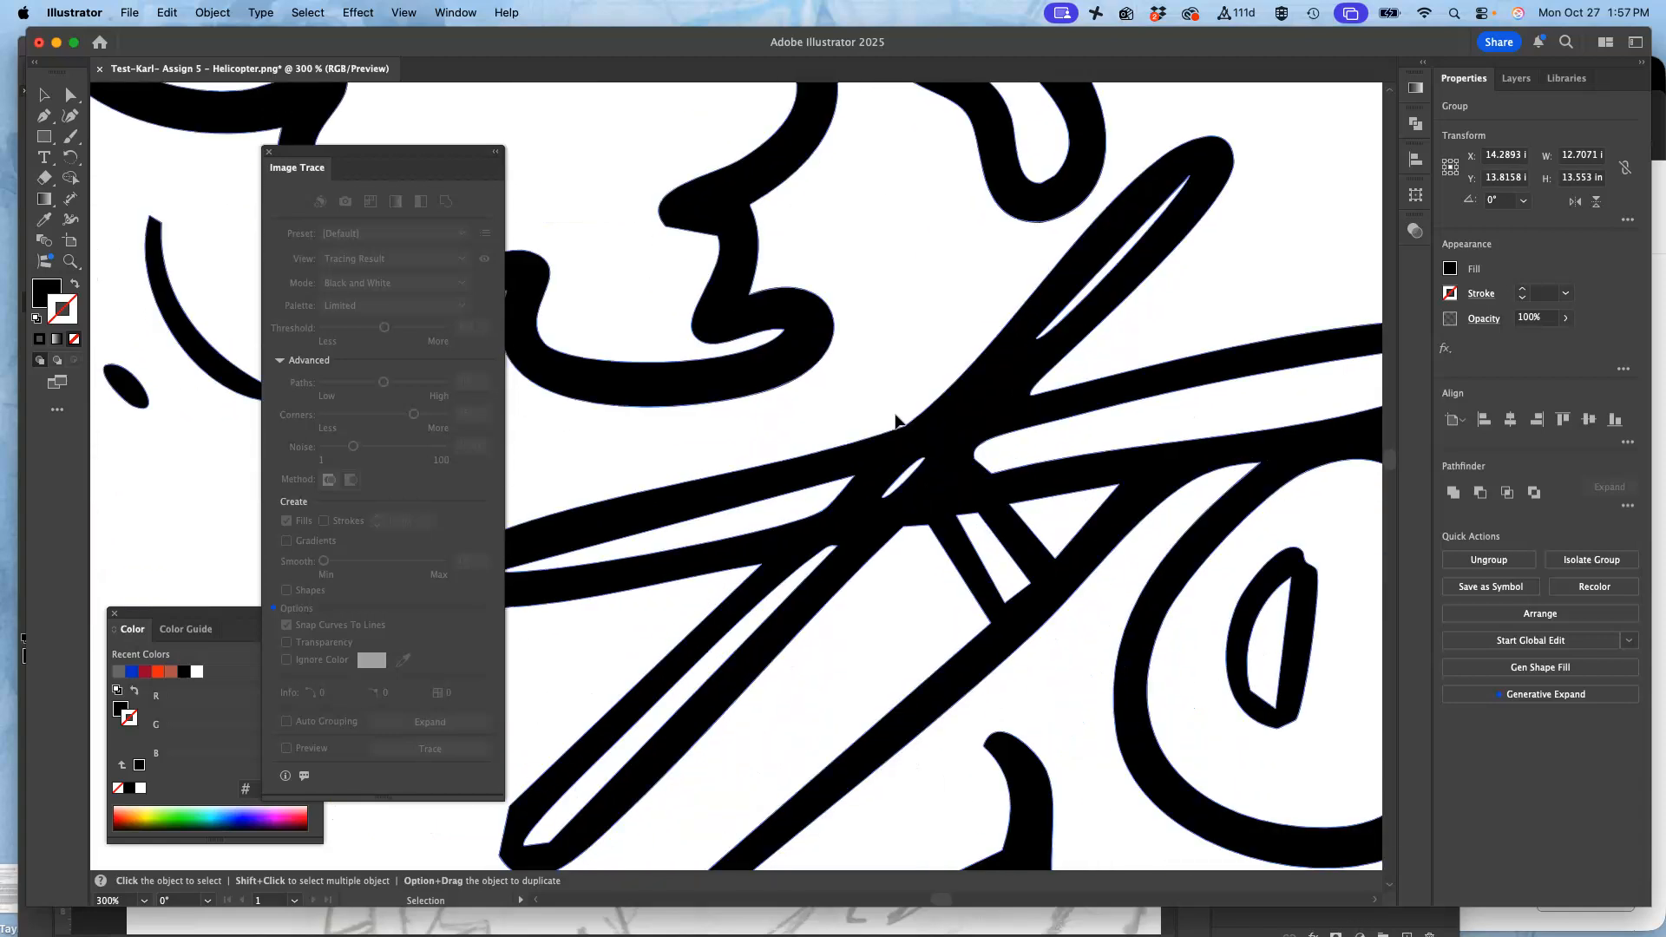
scroll(896, 422, down, 10)
click(883, 452)
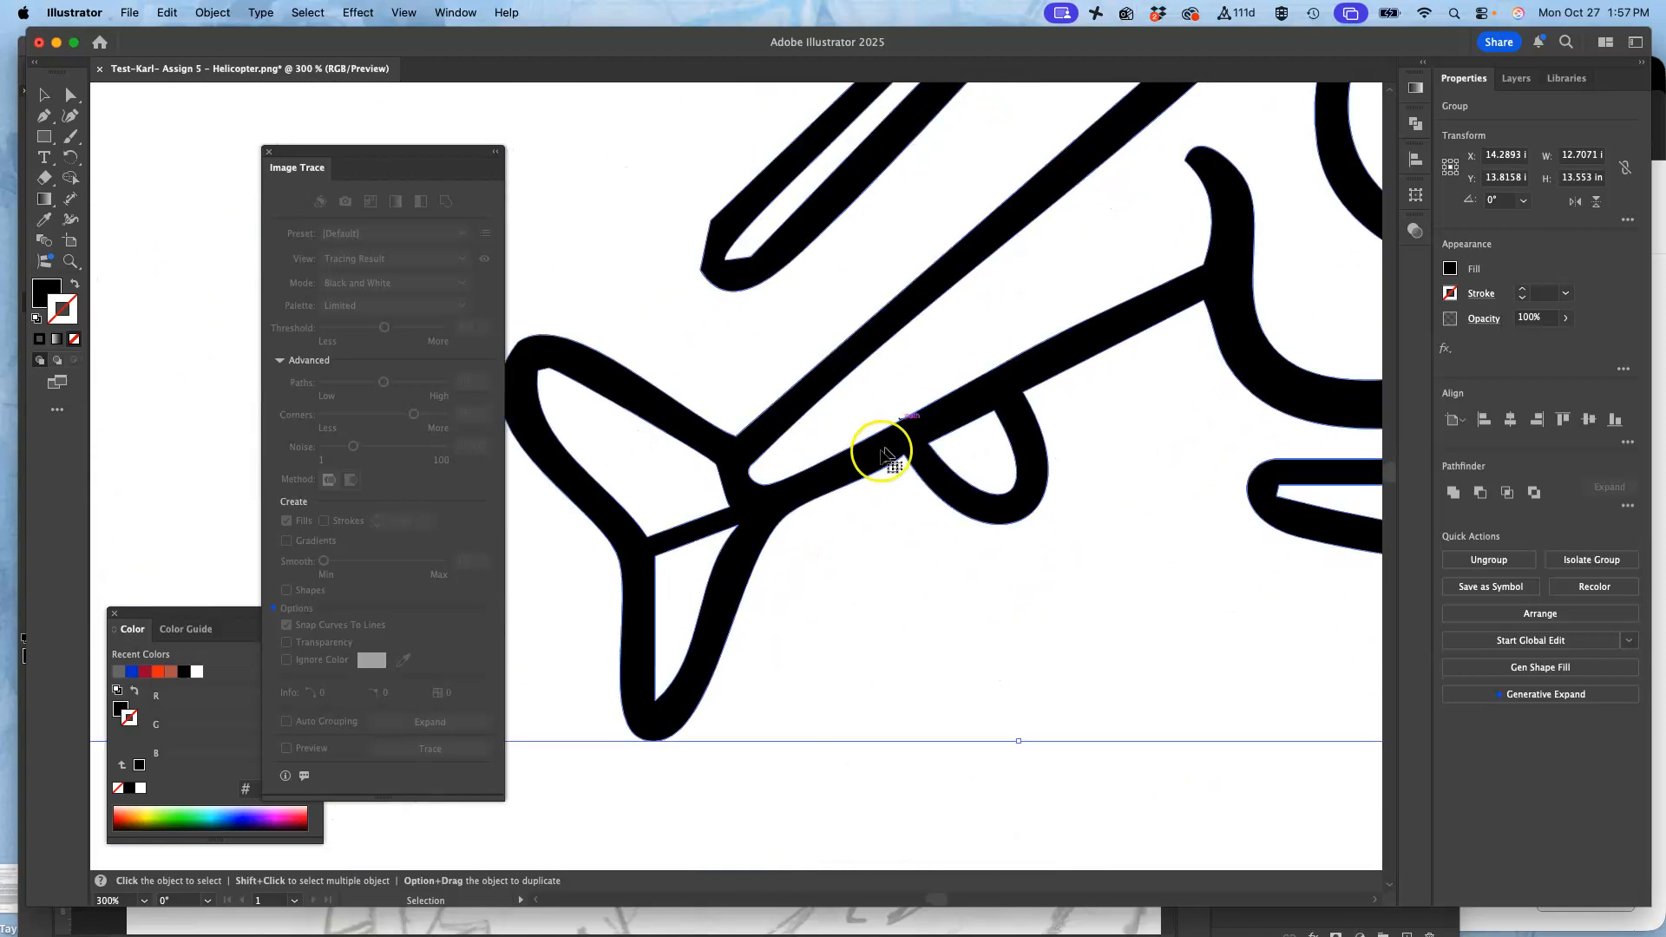
scroll(916, 422, right, 15)
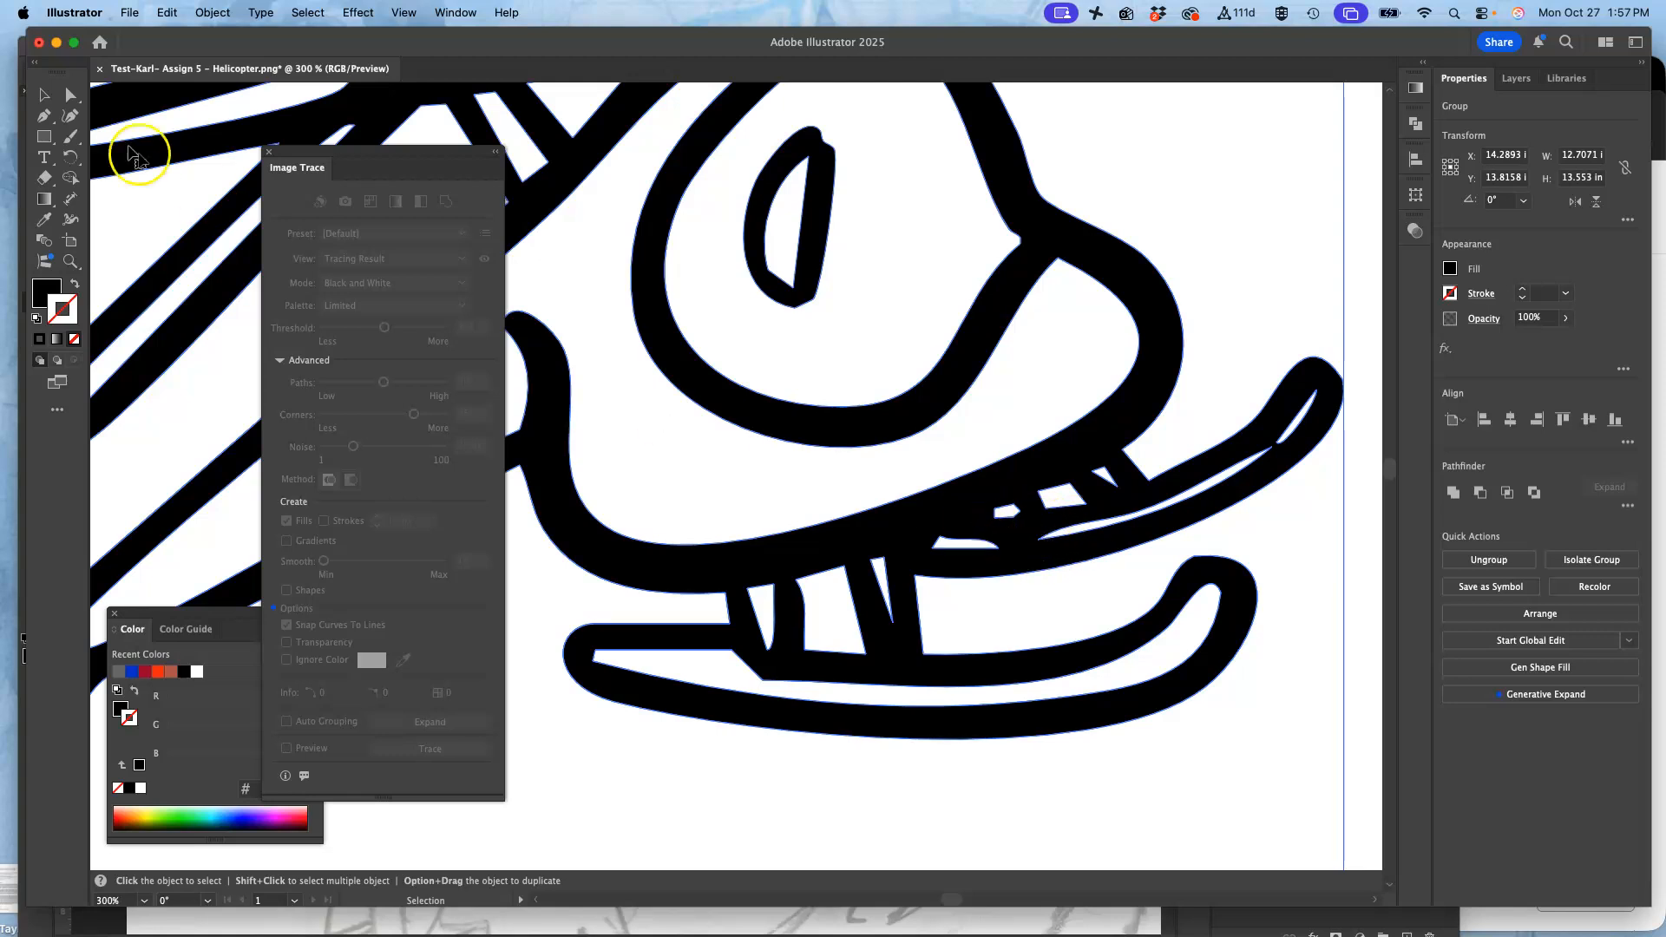
click(70, 95)
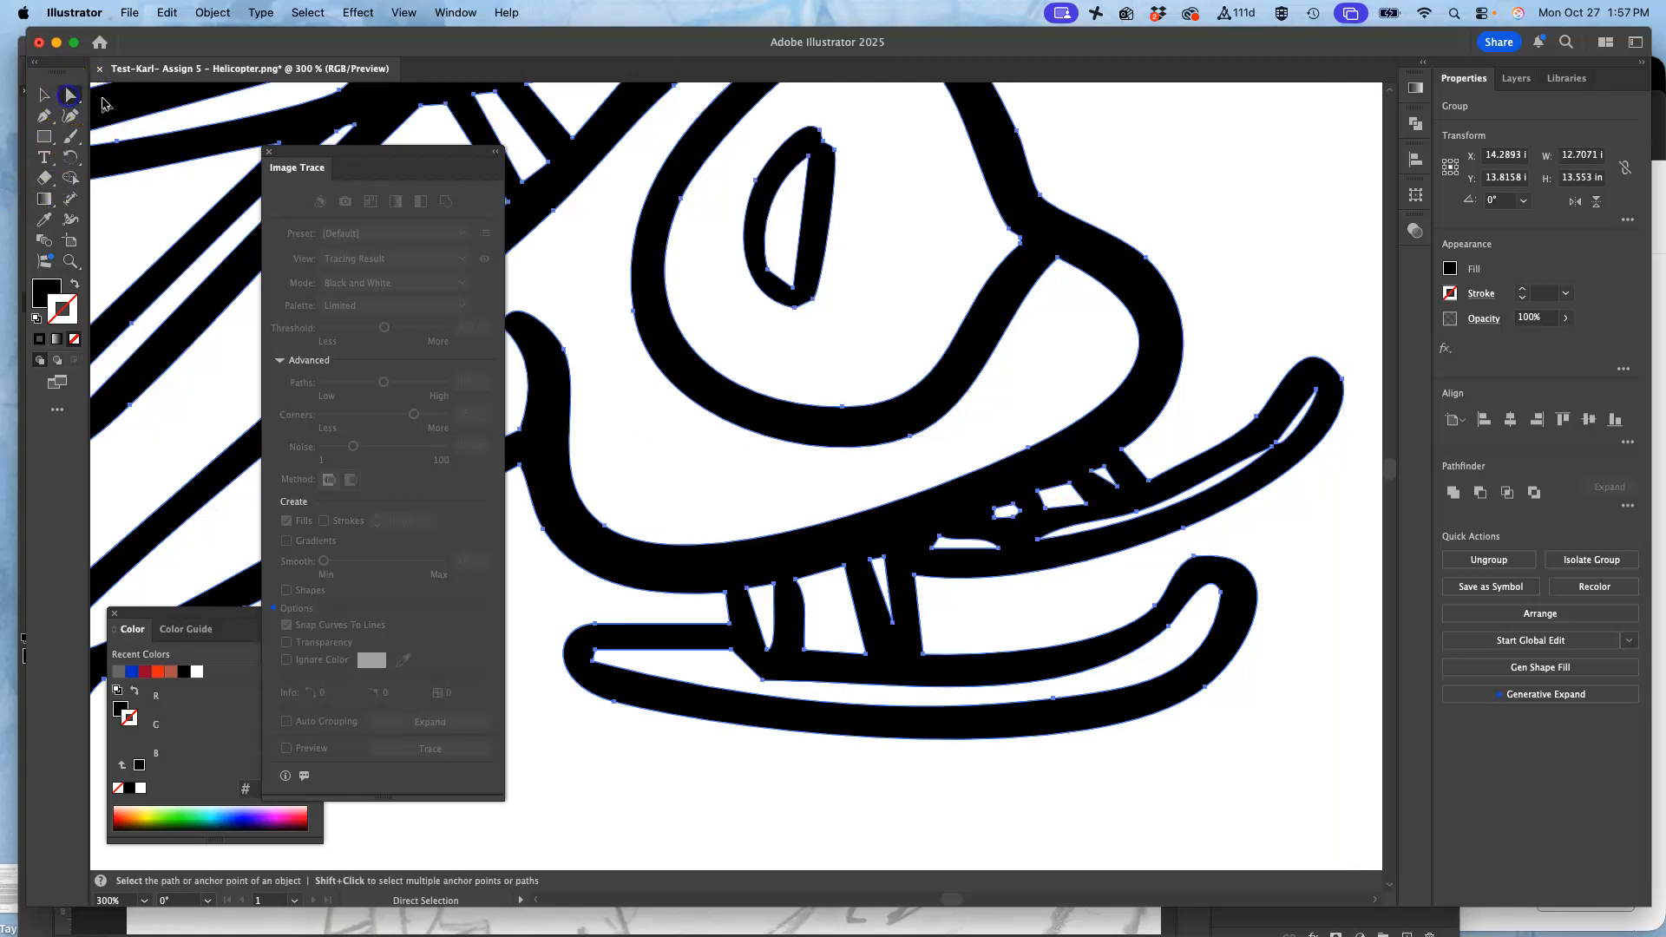
Step: Set the Eraser size to 3 pt and erase black areas to open up the narrow gaps inside the helicopter's upper landing skid
click(44, 177)
double_click(45, 177)
click(785, 411)
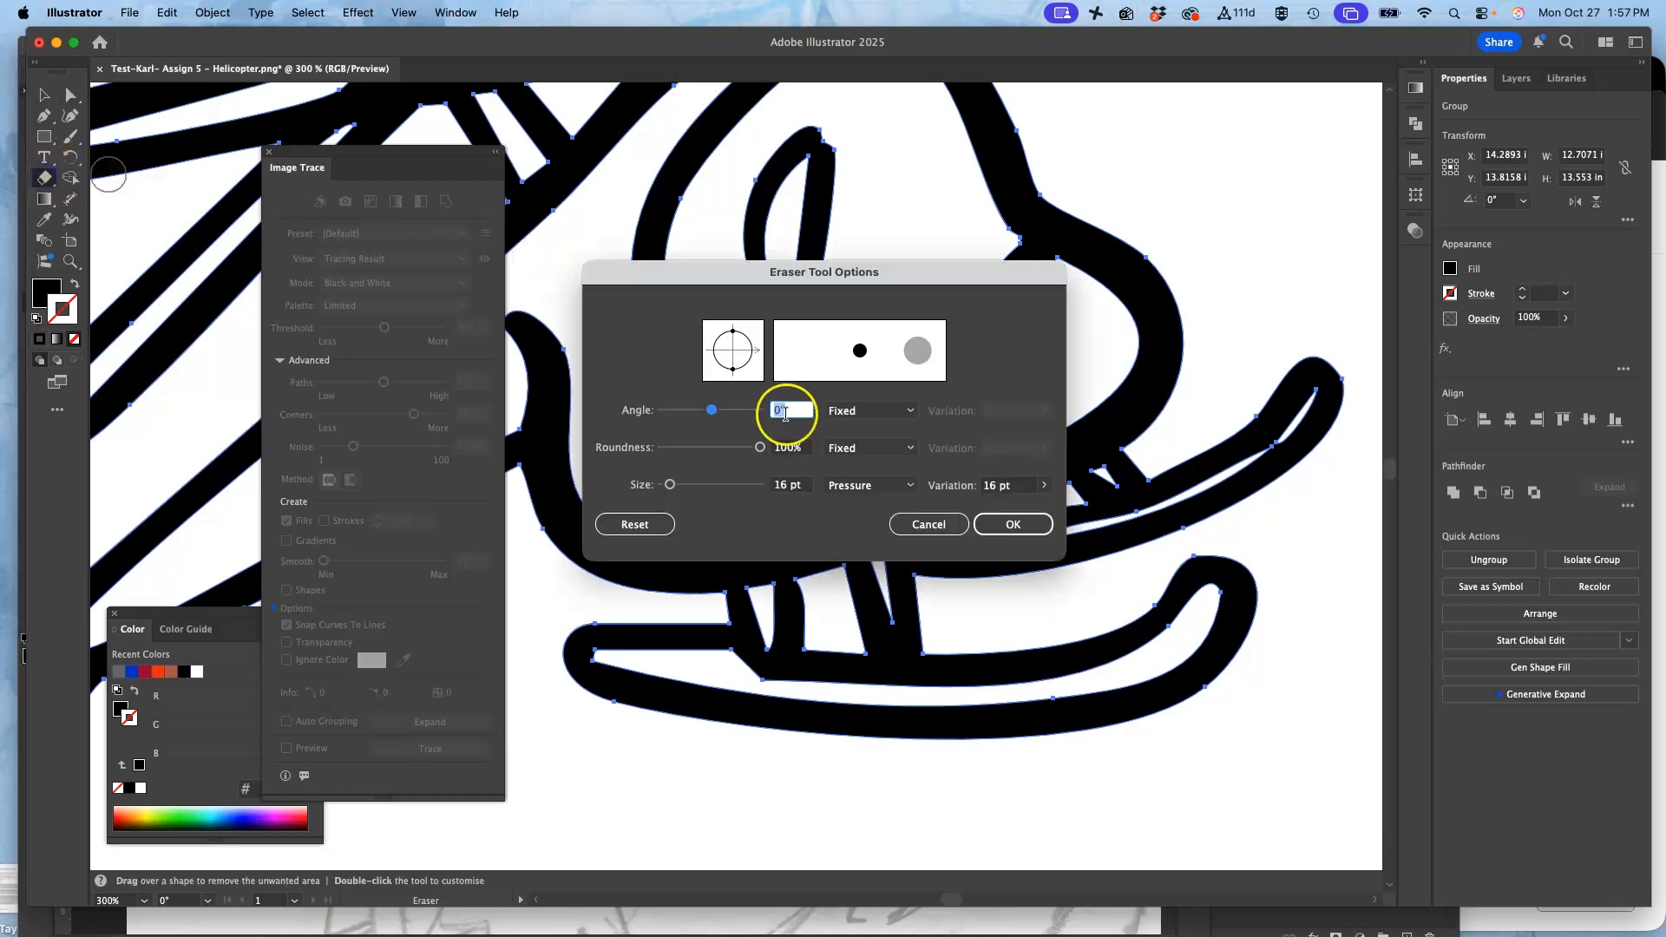
click(669, 485)
drag(666, 486, 662, 487)
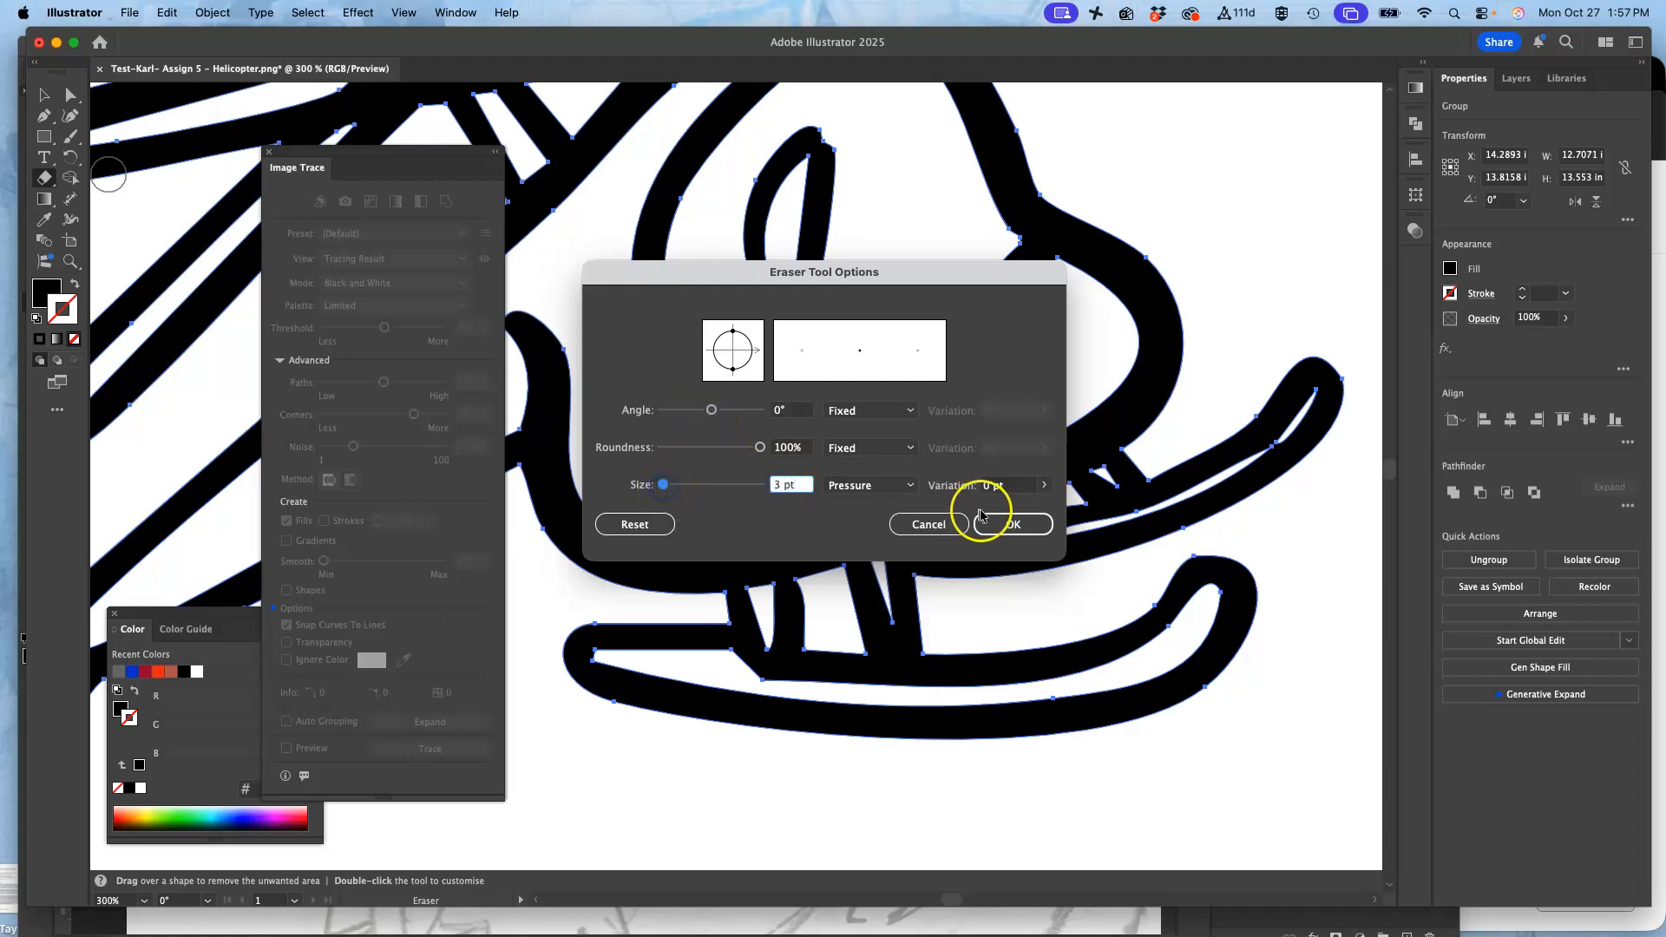
click(1012, 523)
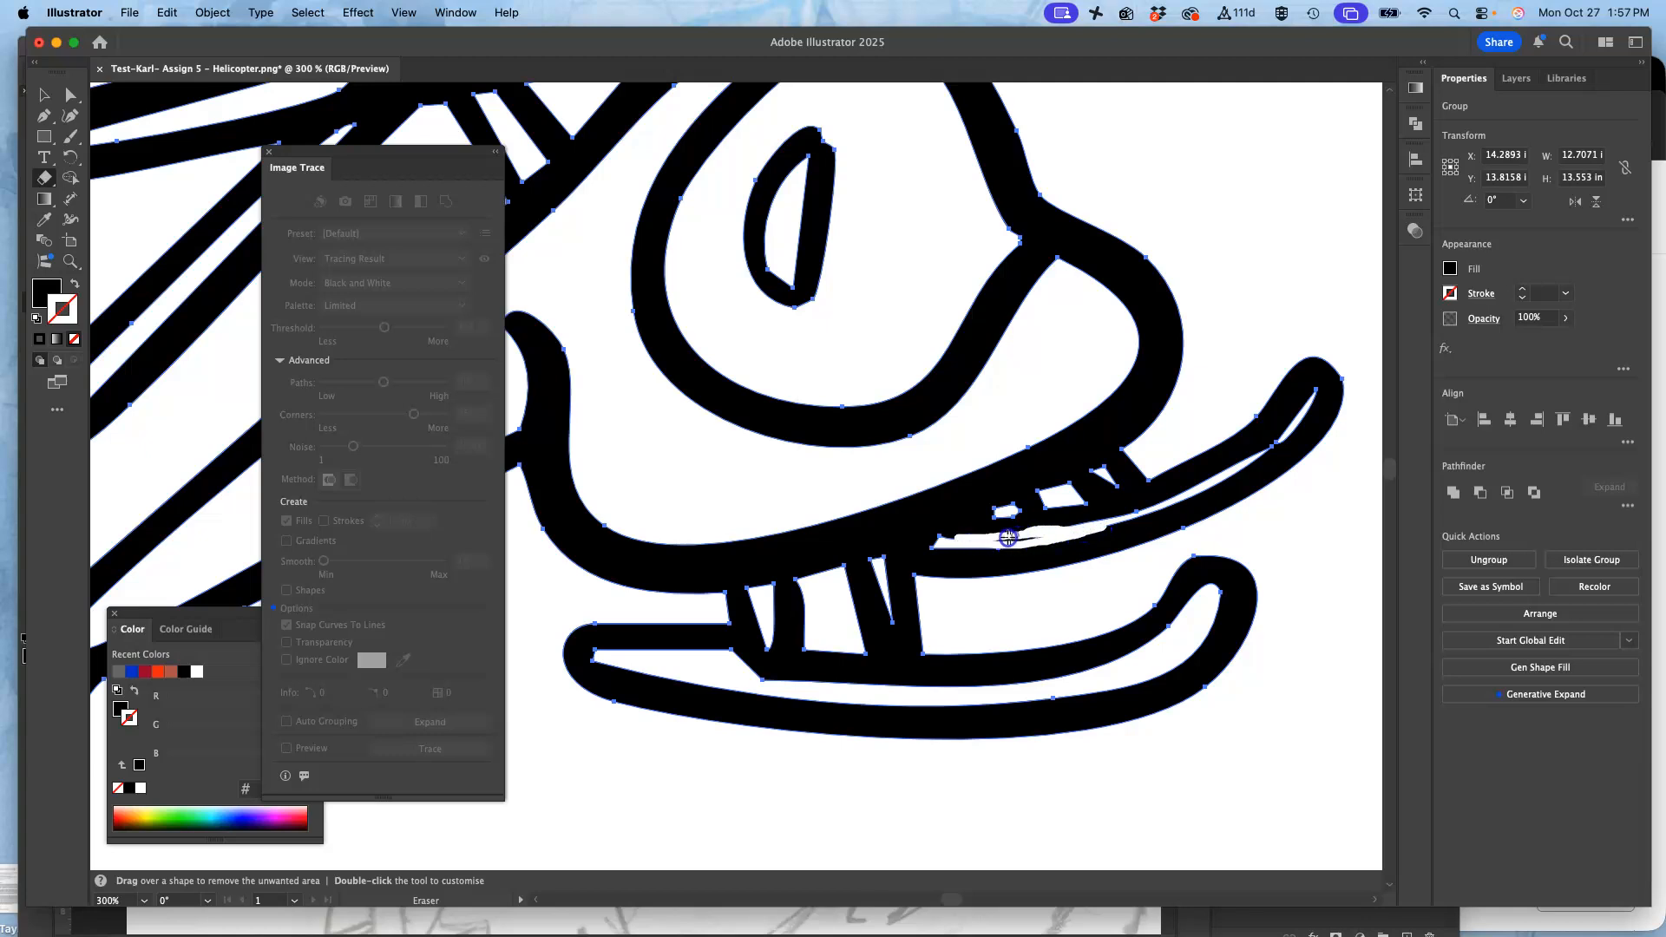
drag(1034, 538, 1041, 537)
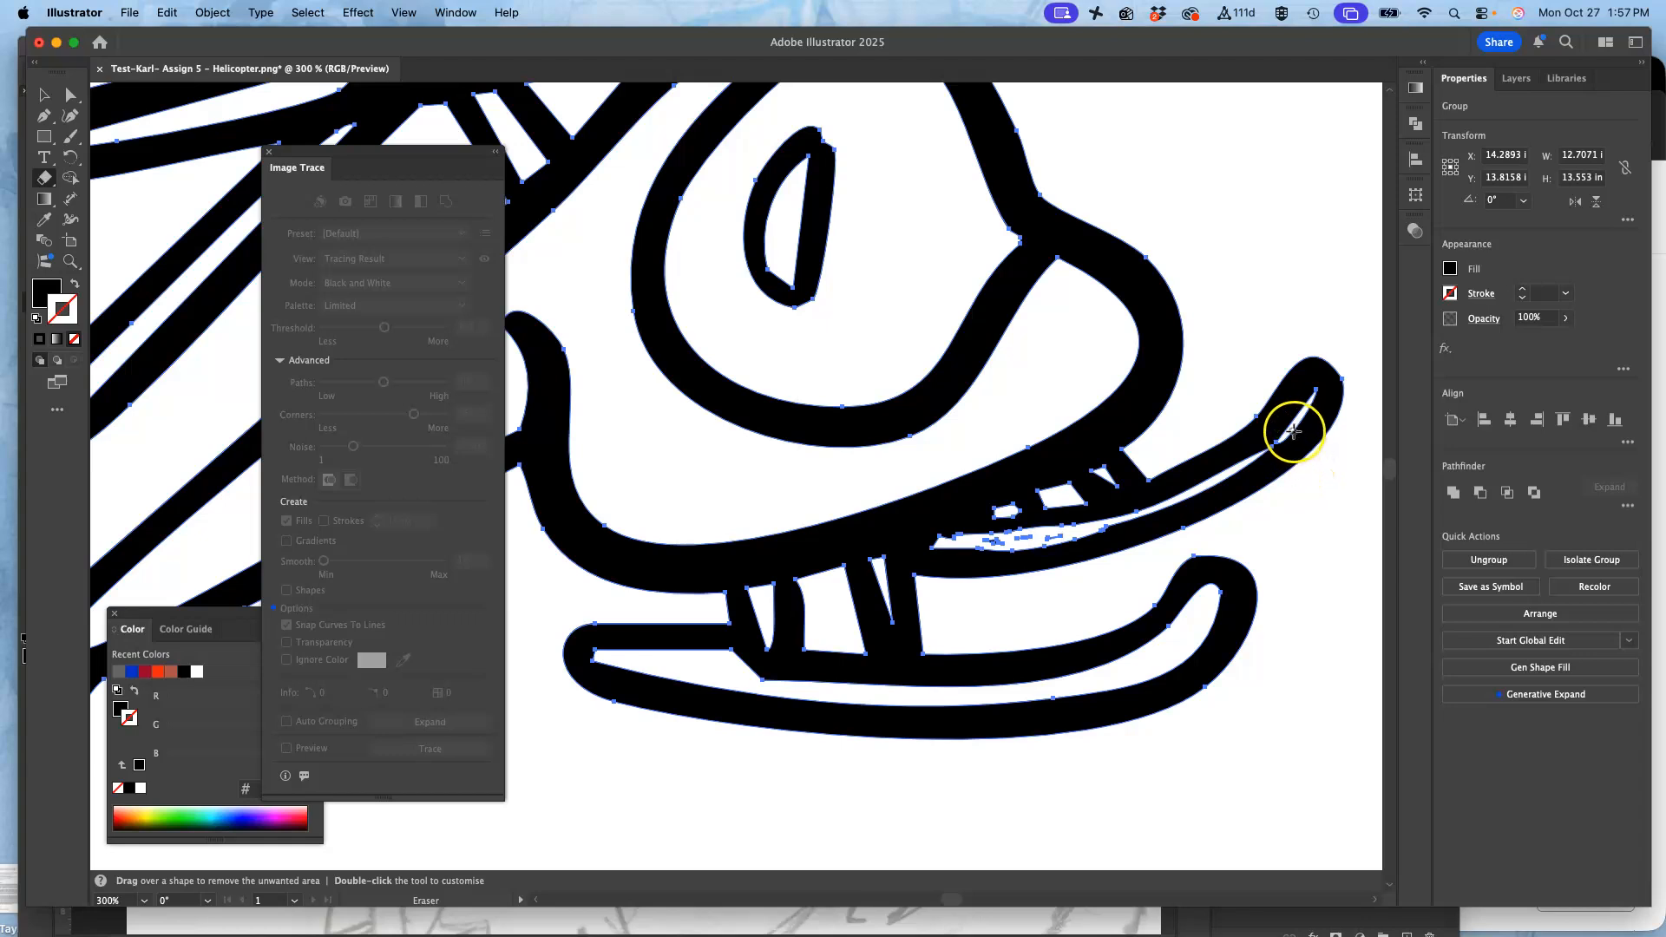
drag(1289, 434, 1292, 432)
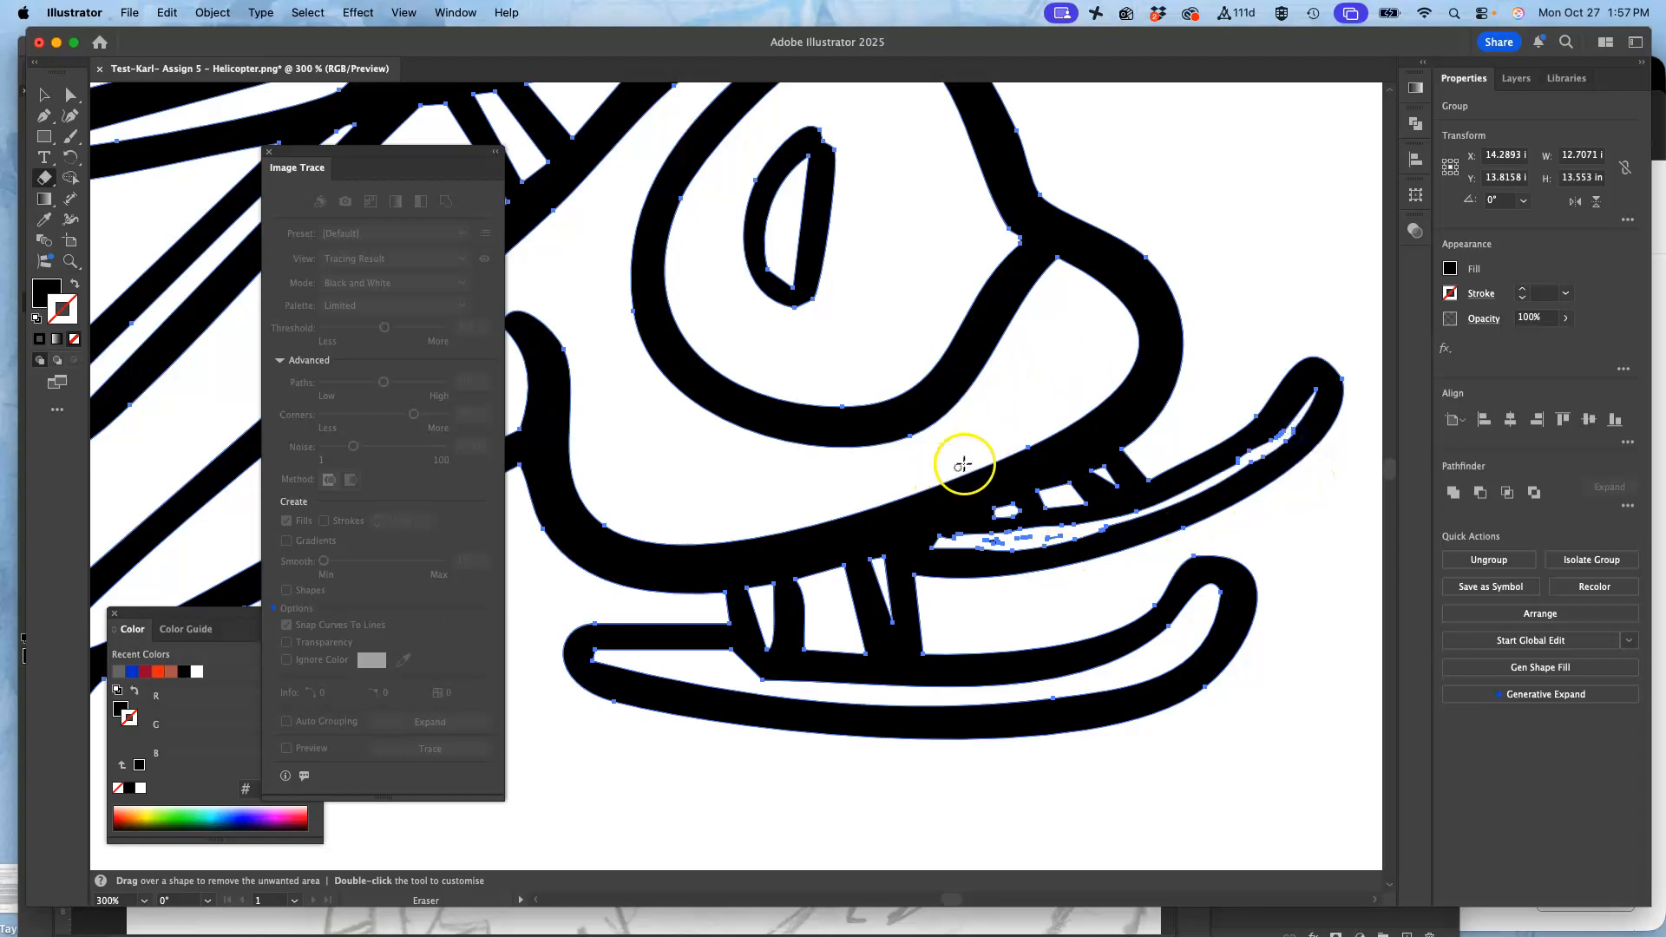
Step: Switch to the Pencil tool and set its fidelity one notch from the middle toward Smooth
key(space)
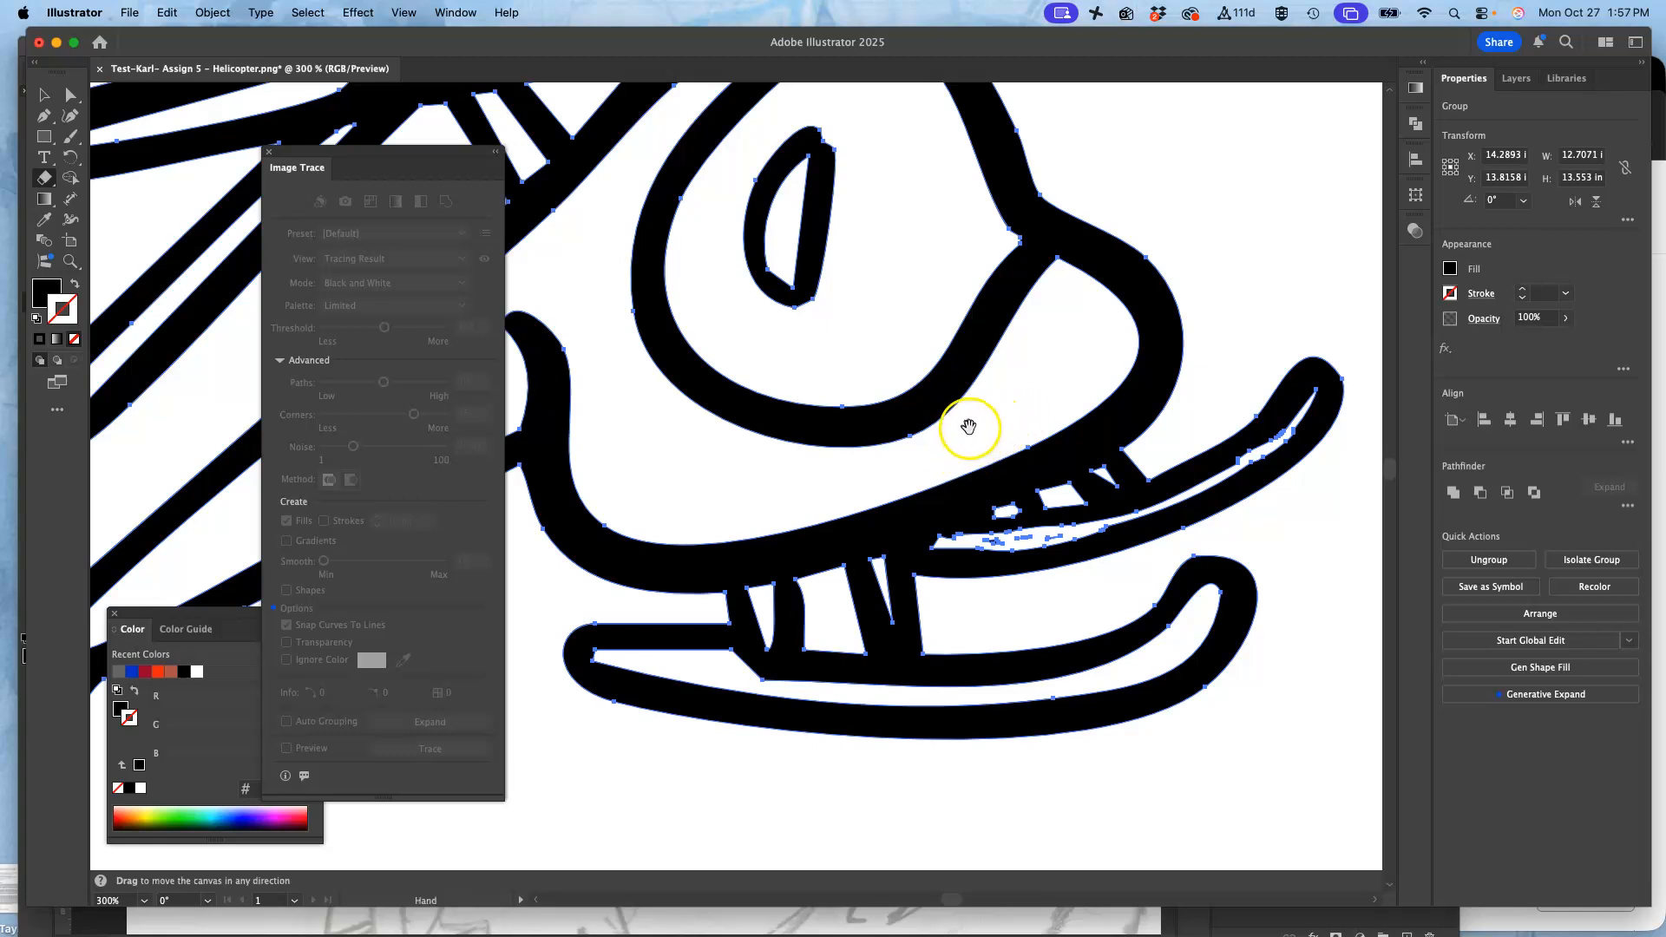
drag(968, 427, 964, 594)
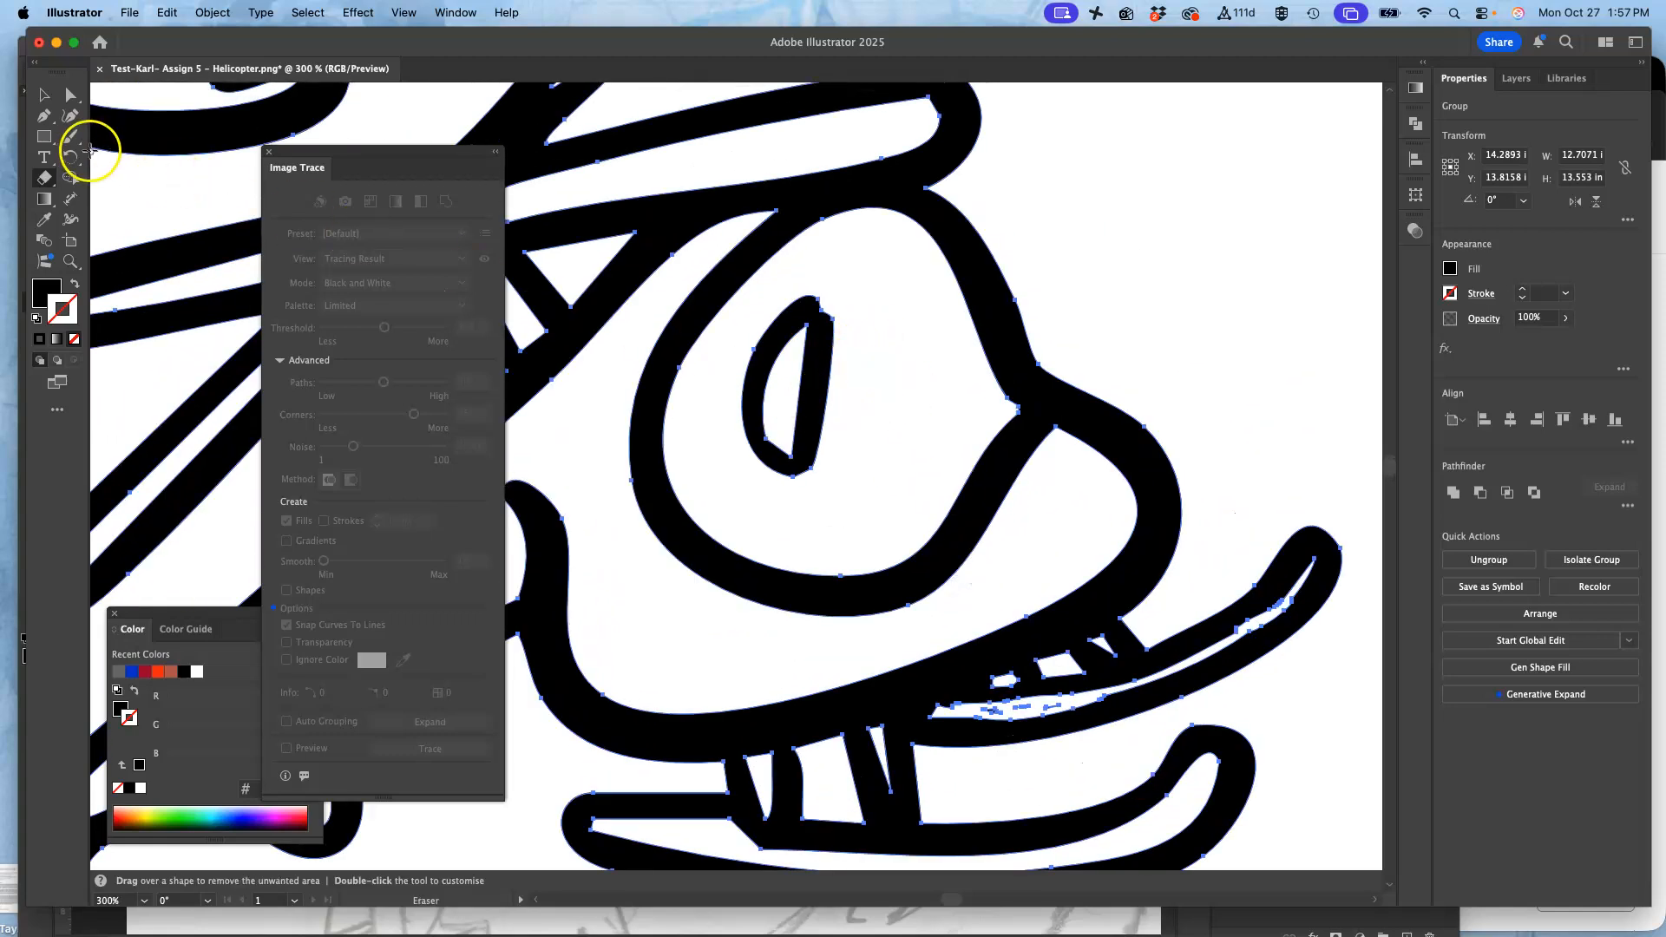
drag(71, 137, 123, 178)
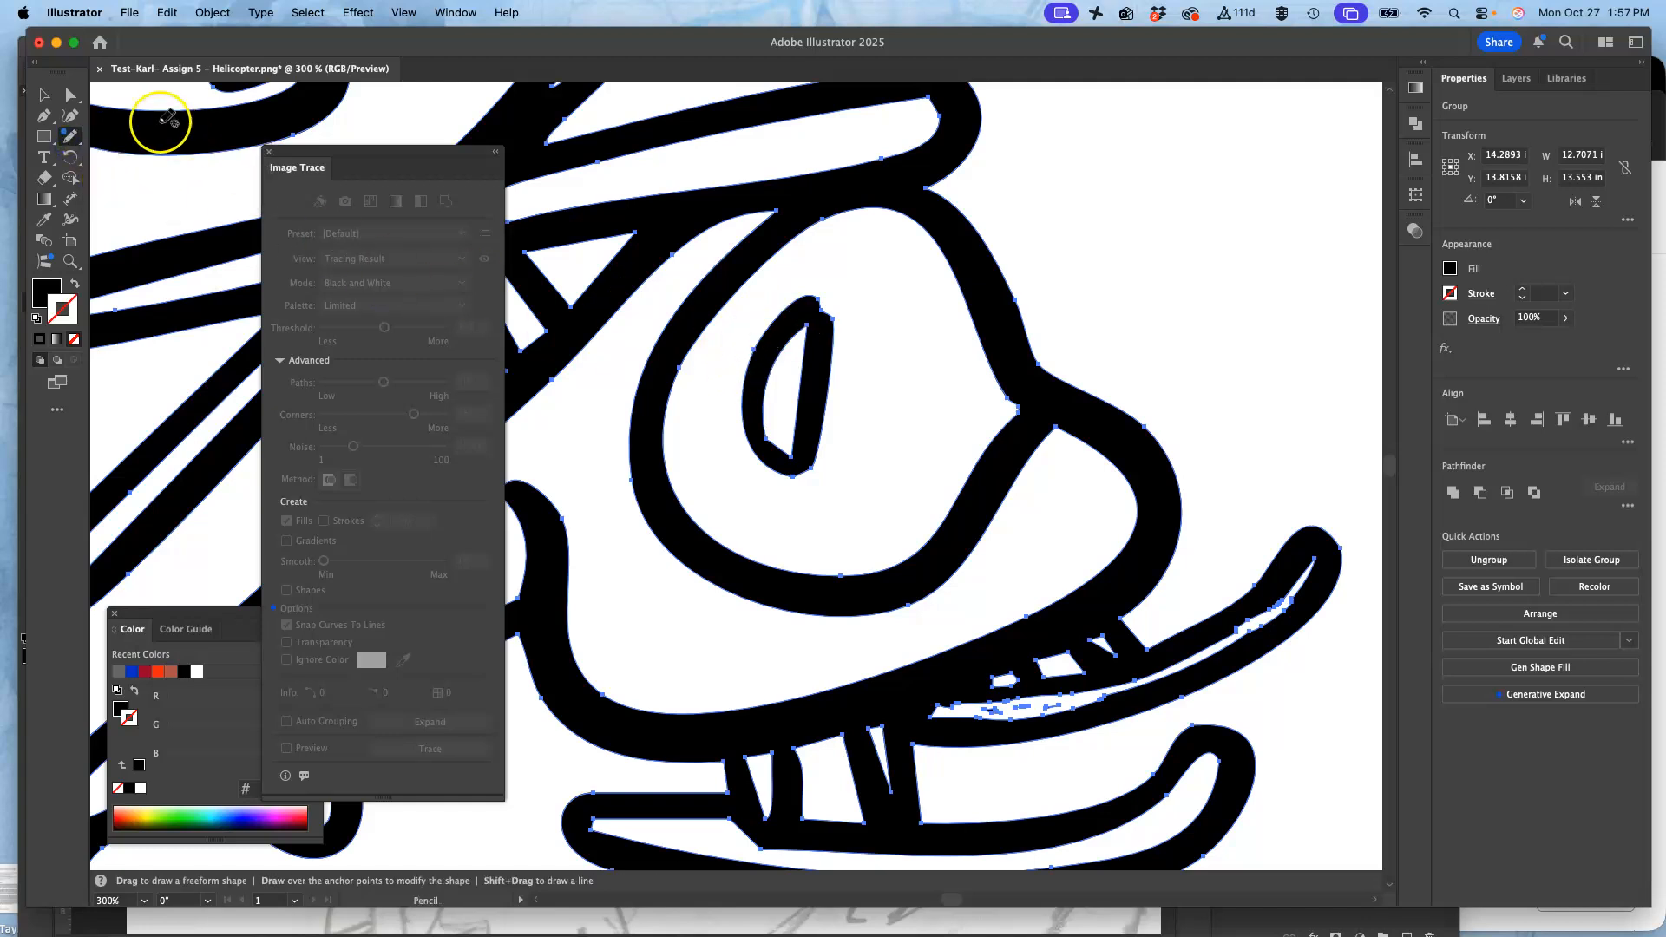
double_click(71, 136)
drag(835, 366, 911, 371)
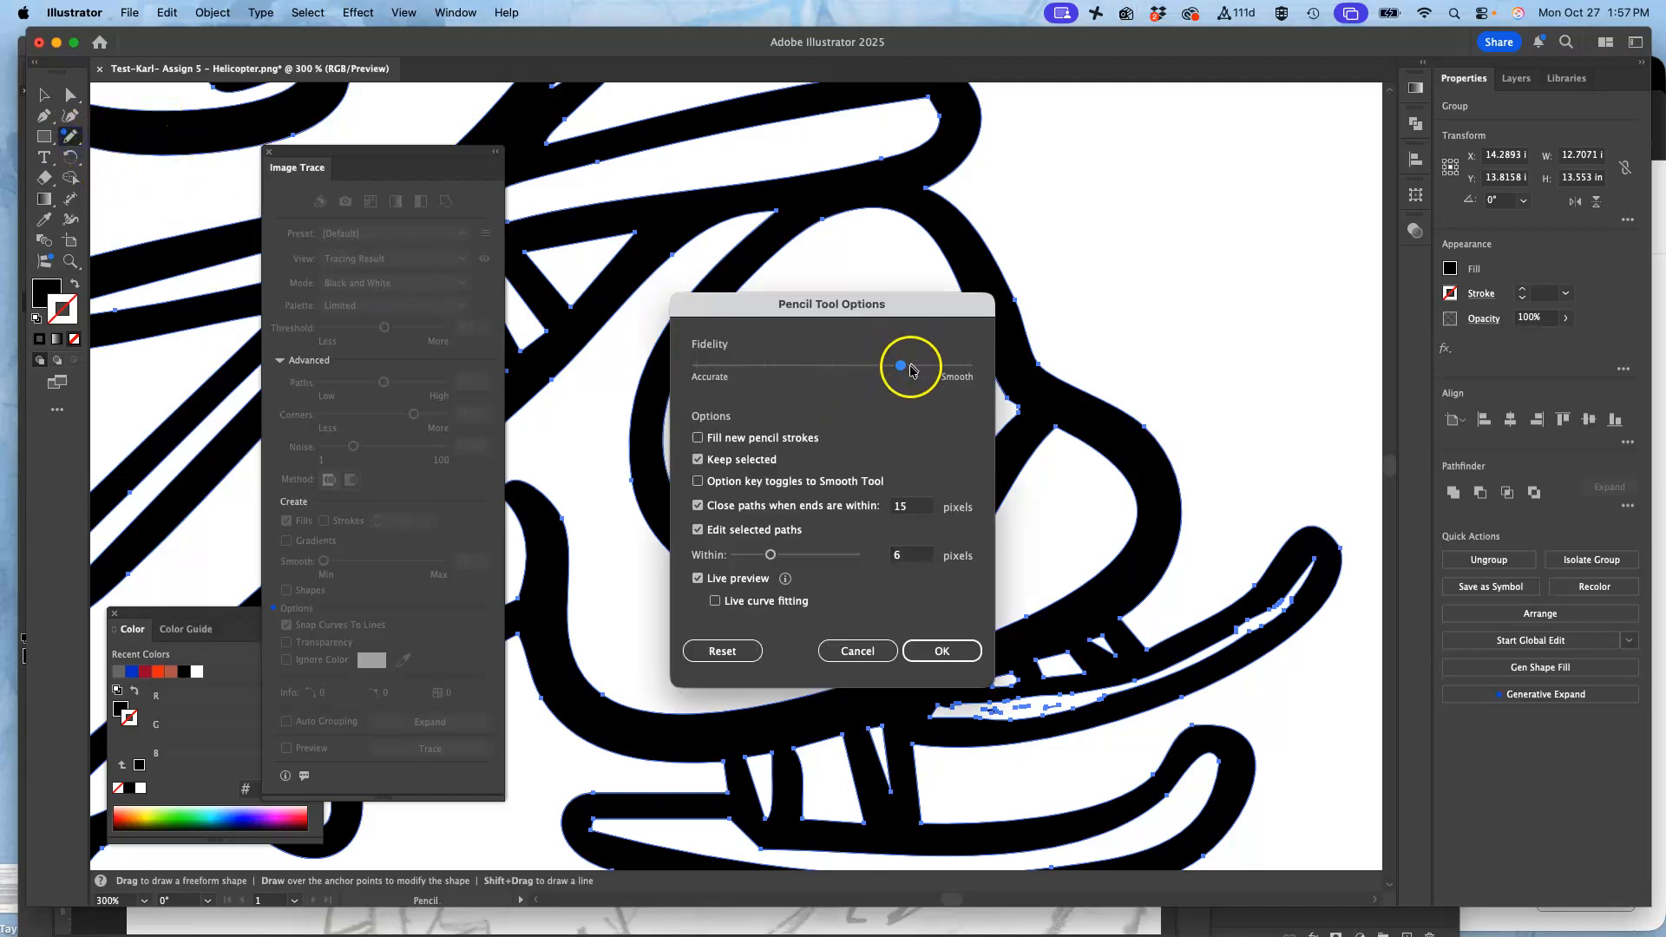
click(942, 651)
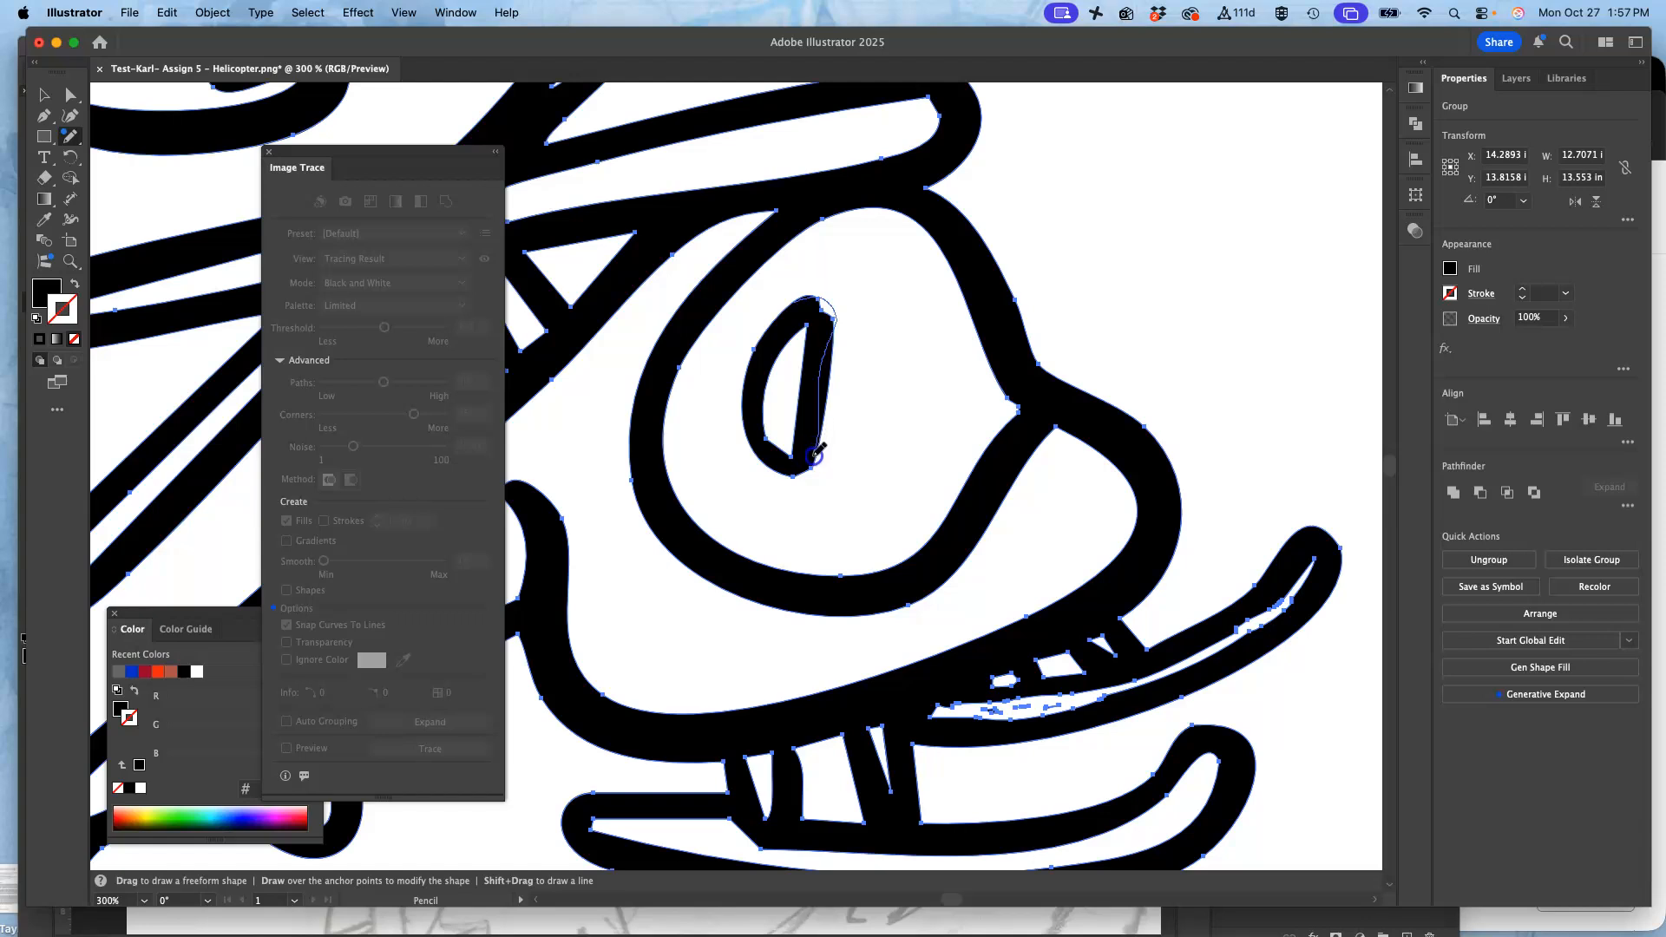
Step: Redraw the outer and inner edges of the small highlight shape inside the cabin window with the Pencil tool
drag(816, 452, 793, 473)
key(super)
super+click(809, 403)
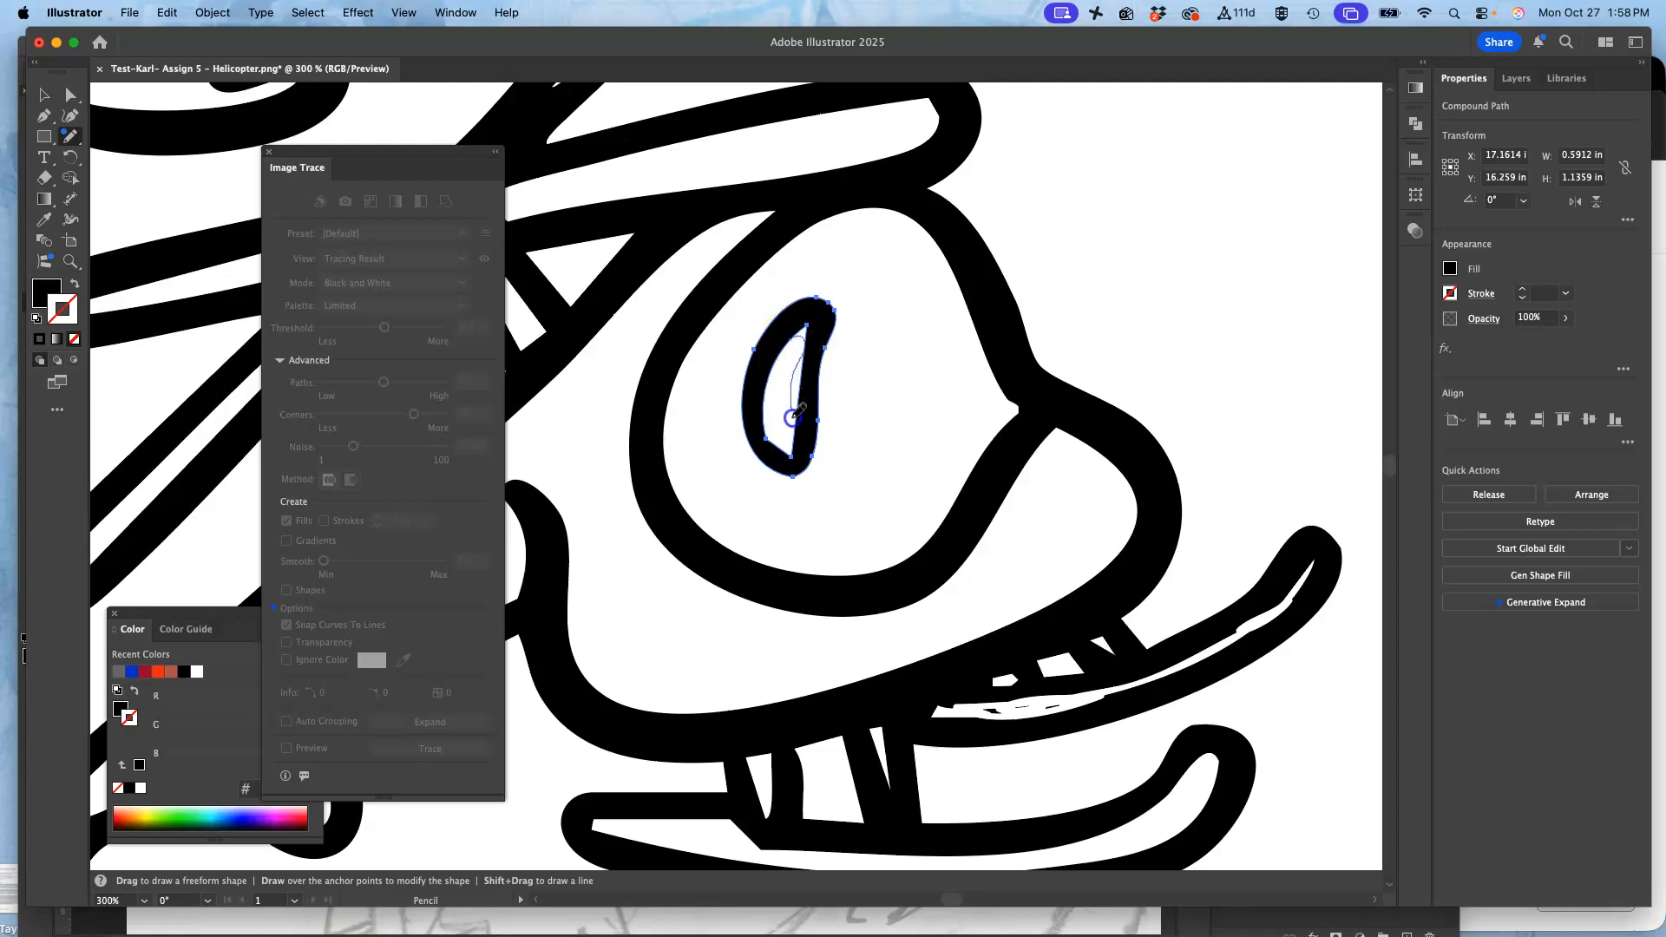
drag(775, 443, 777, 444)
Step: Select the helicopter outline and redraw the angular lower end of the diagonal rotor blade as a rounded tip with the Pencil tool
mouse_move(862, 382)
mouse_down()
mouse_move(941, 595)
mouse_move(972, 625)
mouse_up()
mouse_move(827, 447)
mouse_down()
mouse_move(997, 364)
mouse_move(1032, 224)
mouse_up()
super+click(836, 453)
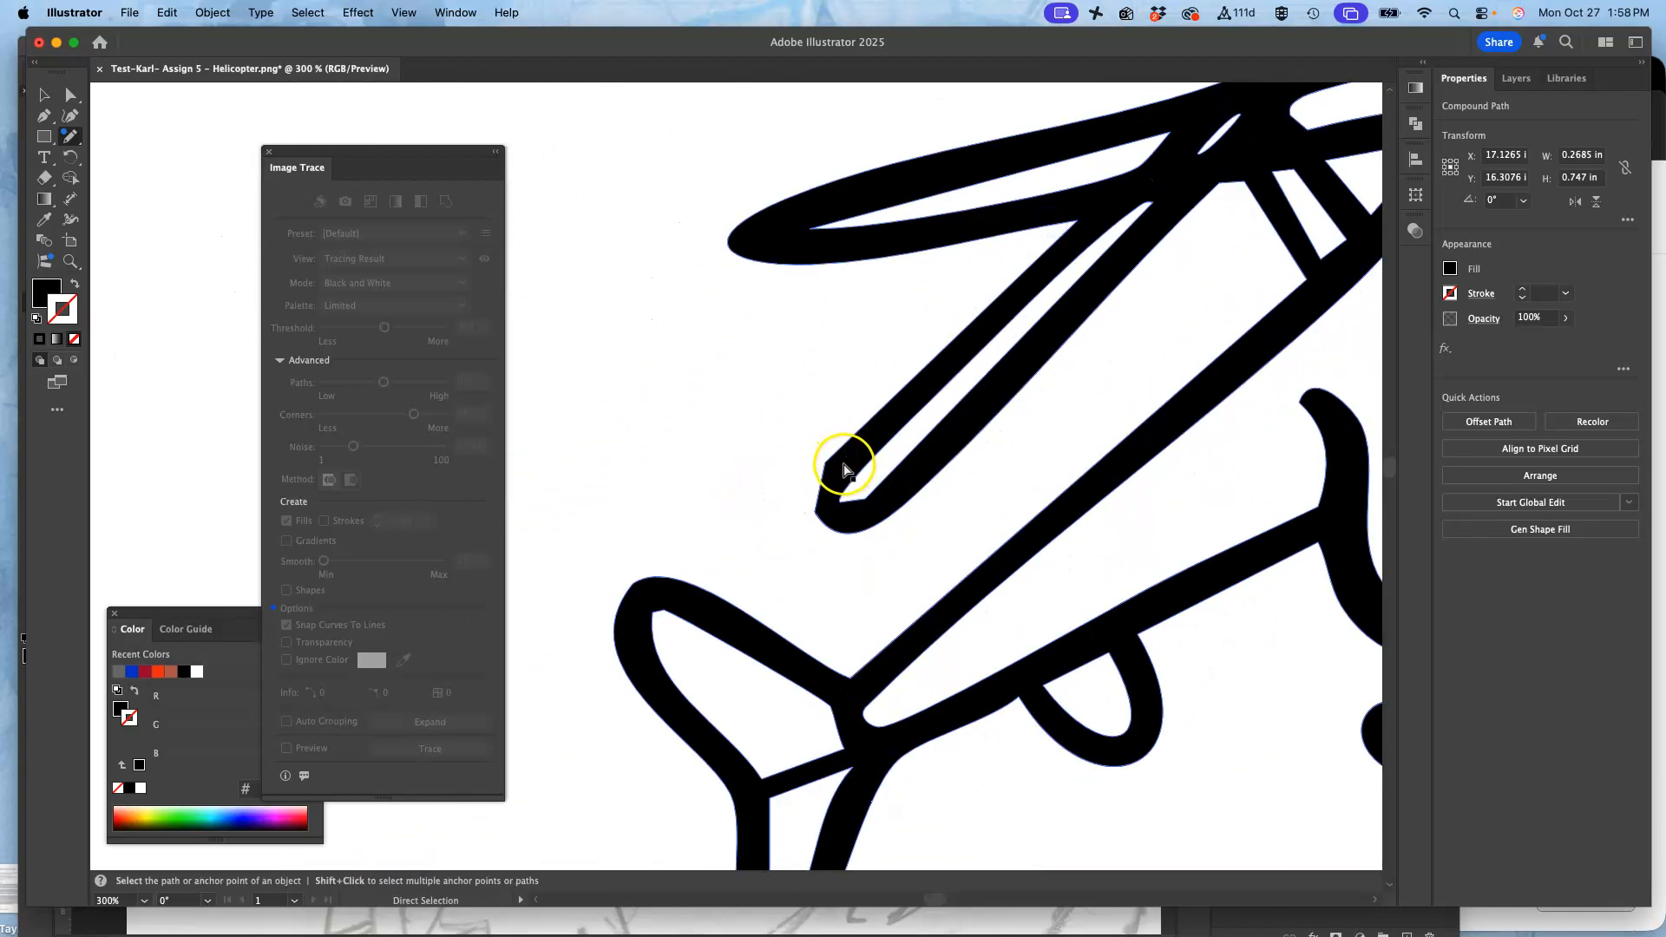
drag(815, 502, 818, 503)
Step: Select the lower slanted mark inside the smoke cloud above the helicopter for editing with the Pencil tool
mouse_move(923, 551)
mouse_down()
mouse_move(878, 439)
mouse_move(864, 458)
mouse_up()
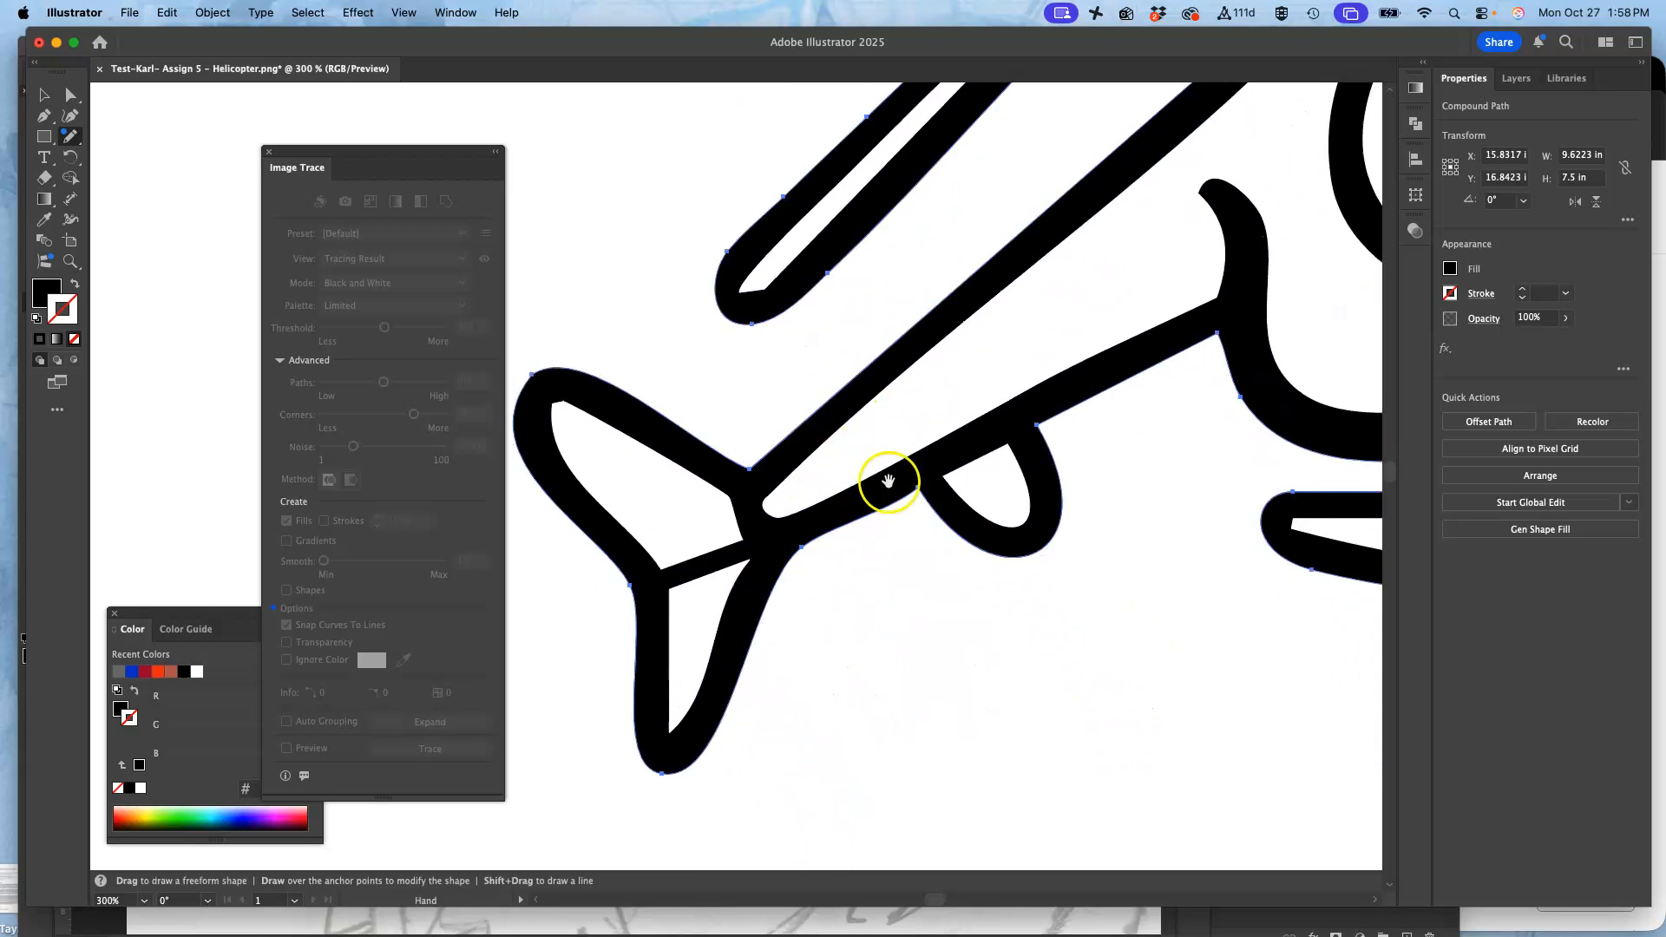
drag(1046, 357, 770, 580)
drag(980, 329, 791, 494)
mouse_move(885, 369)
mouse_down()
mouse_move(1012, 460)
mouse_move(1049, 453)
mouse_move(867, 320)
mouse_move(1004, 317)
mouse_move(1000, 479)
mouse_move(967, 383)
mouse_move(1097, 372)
mouse_up()
drag(1066, 445, 814, 450)
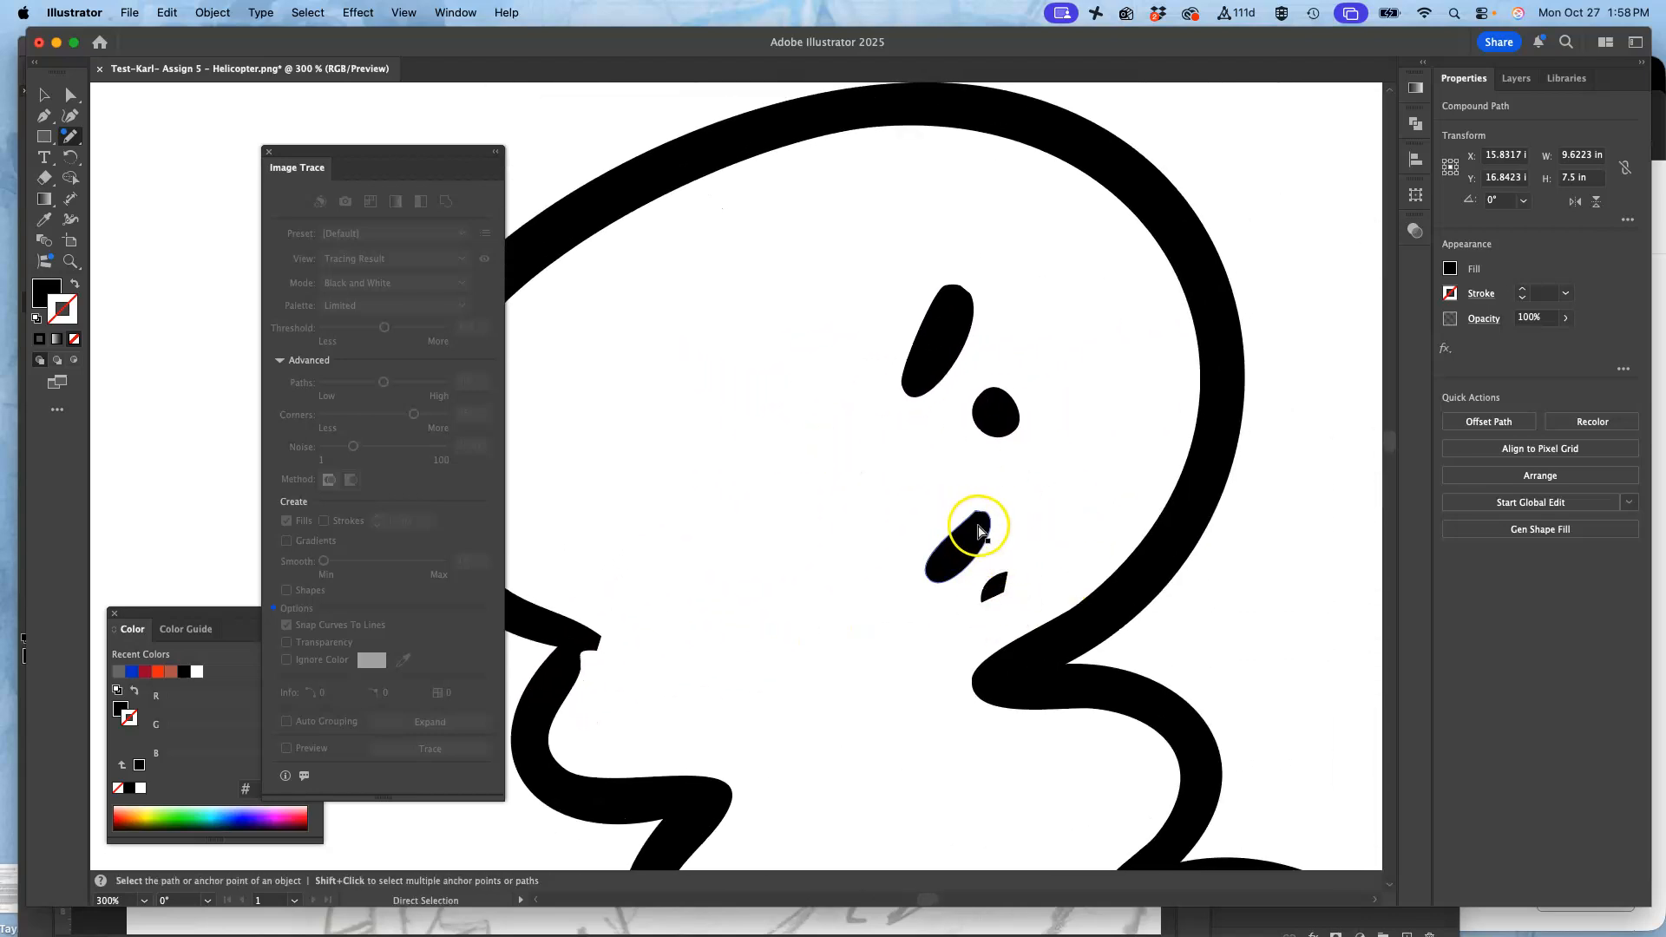
super+click(976, 538)
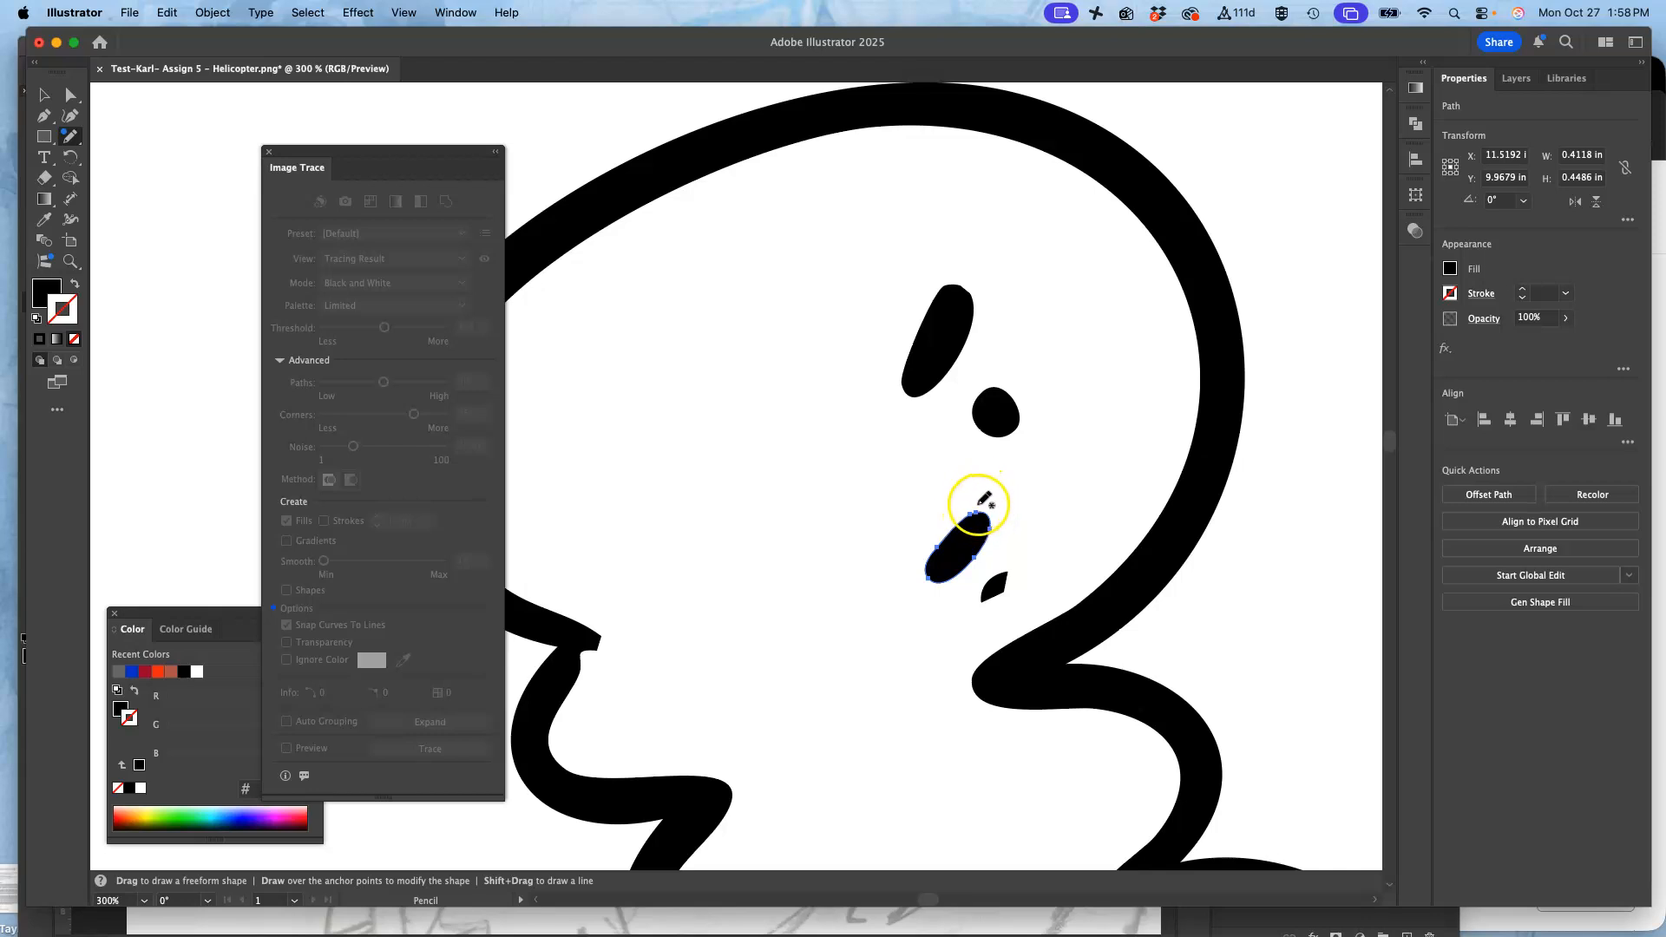
Step: Close the traced helicopter document without saving its changes and switch to Photoshop
key(super+minus)
key(super+minus)
key(super+minus)
key(super+minus)
key(super+minus)
key(super+minus)
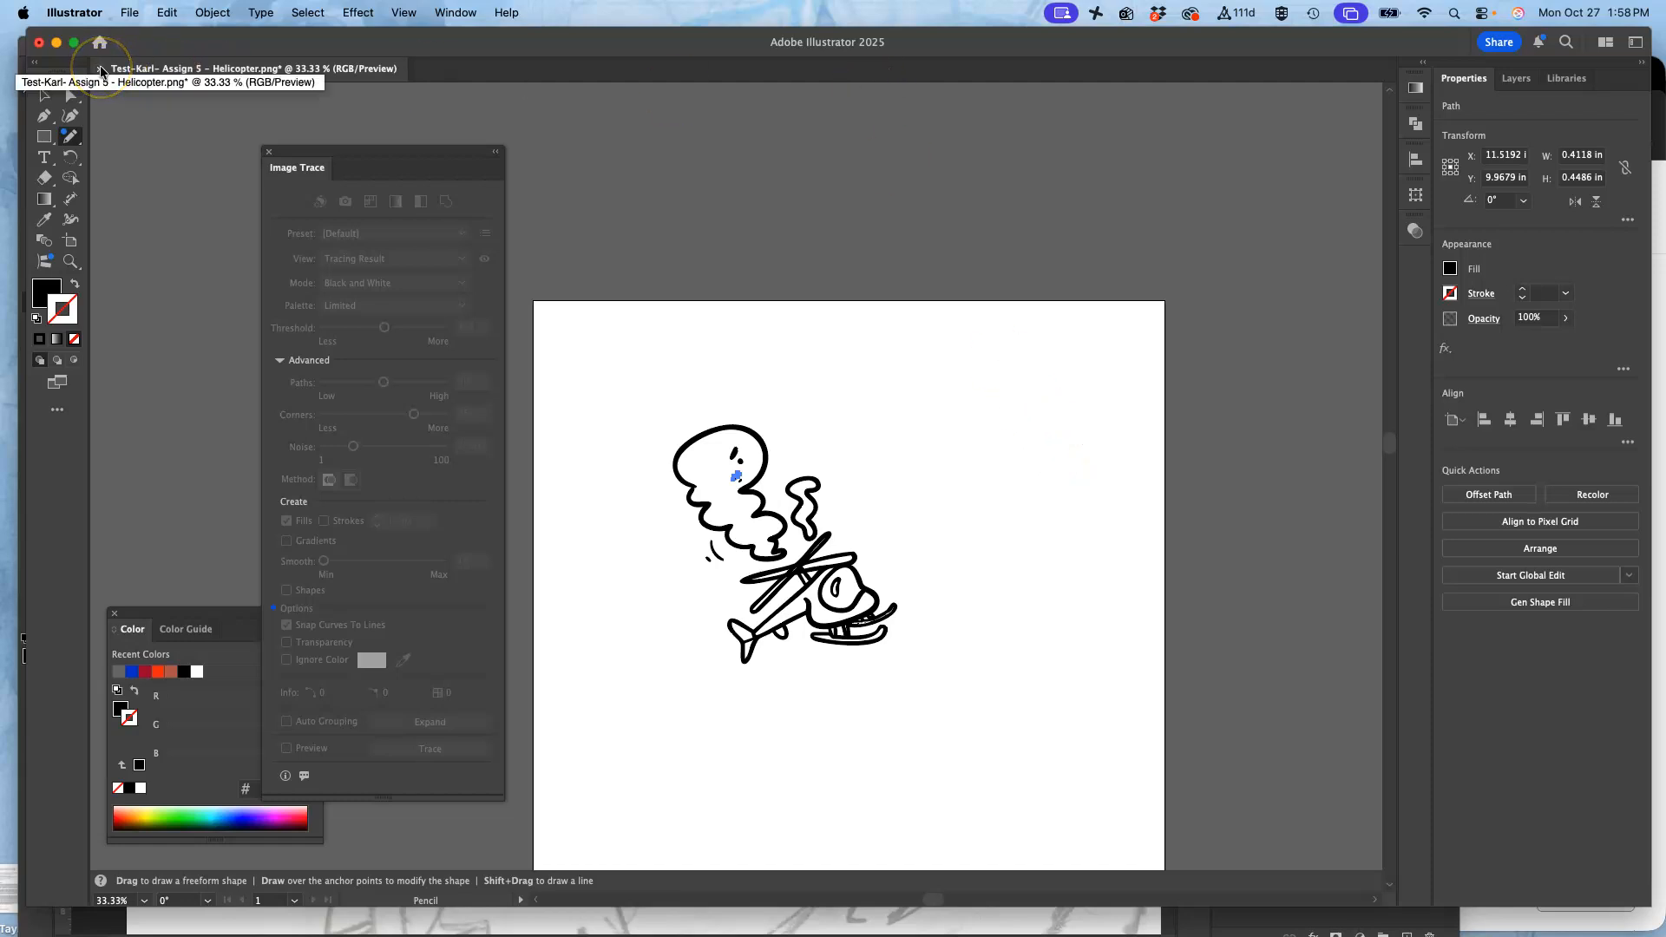
click(99, 68)
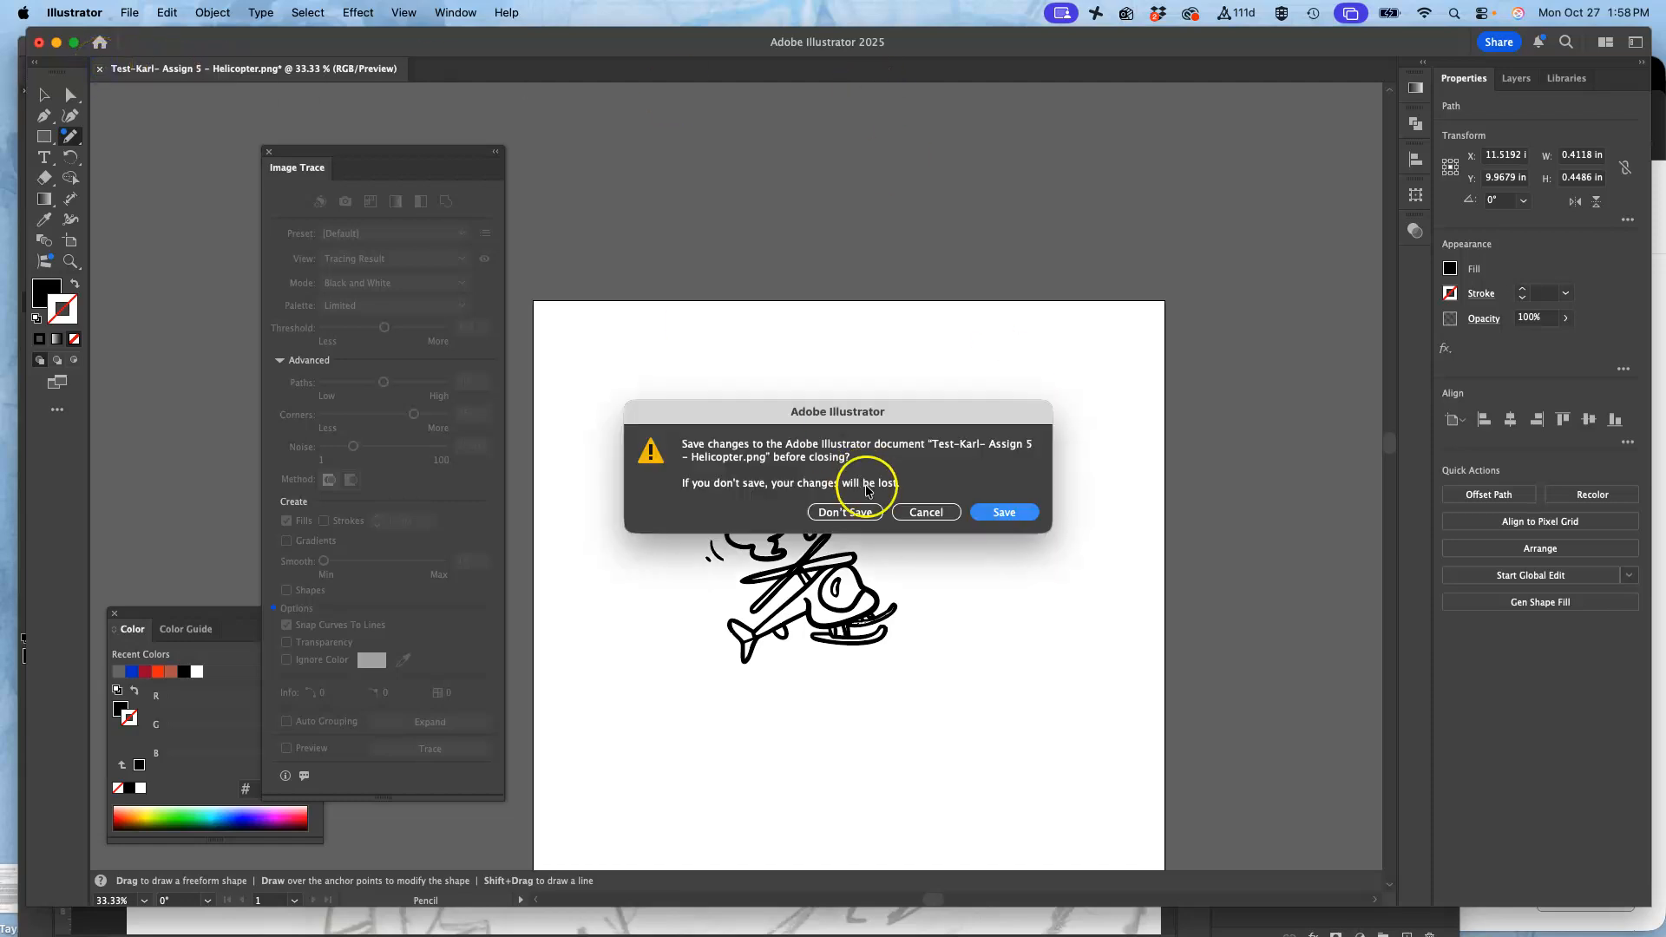
click(849, 512)
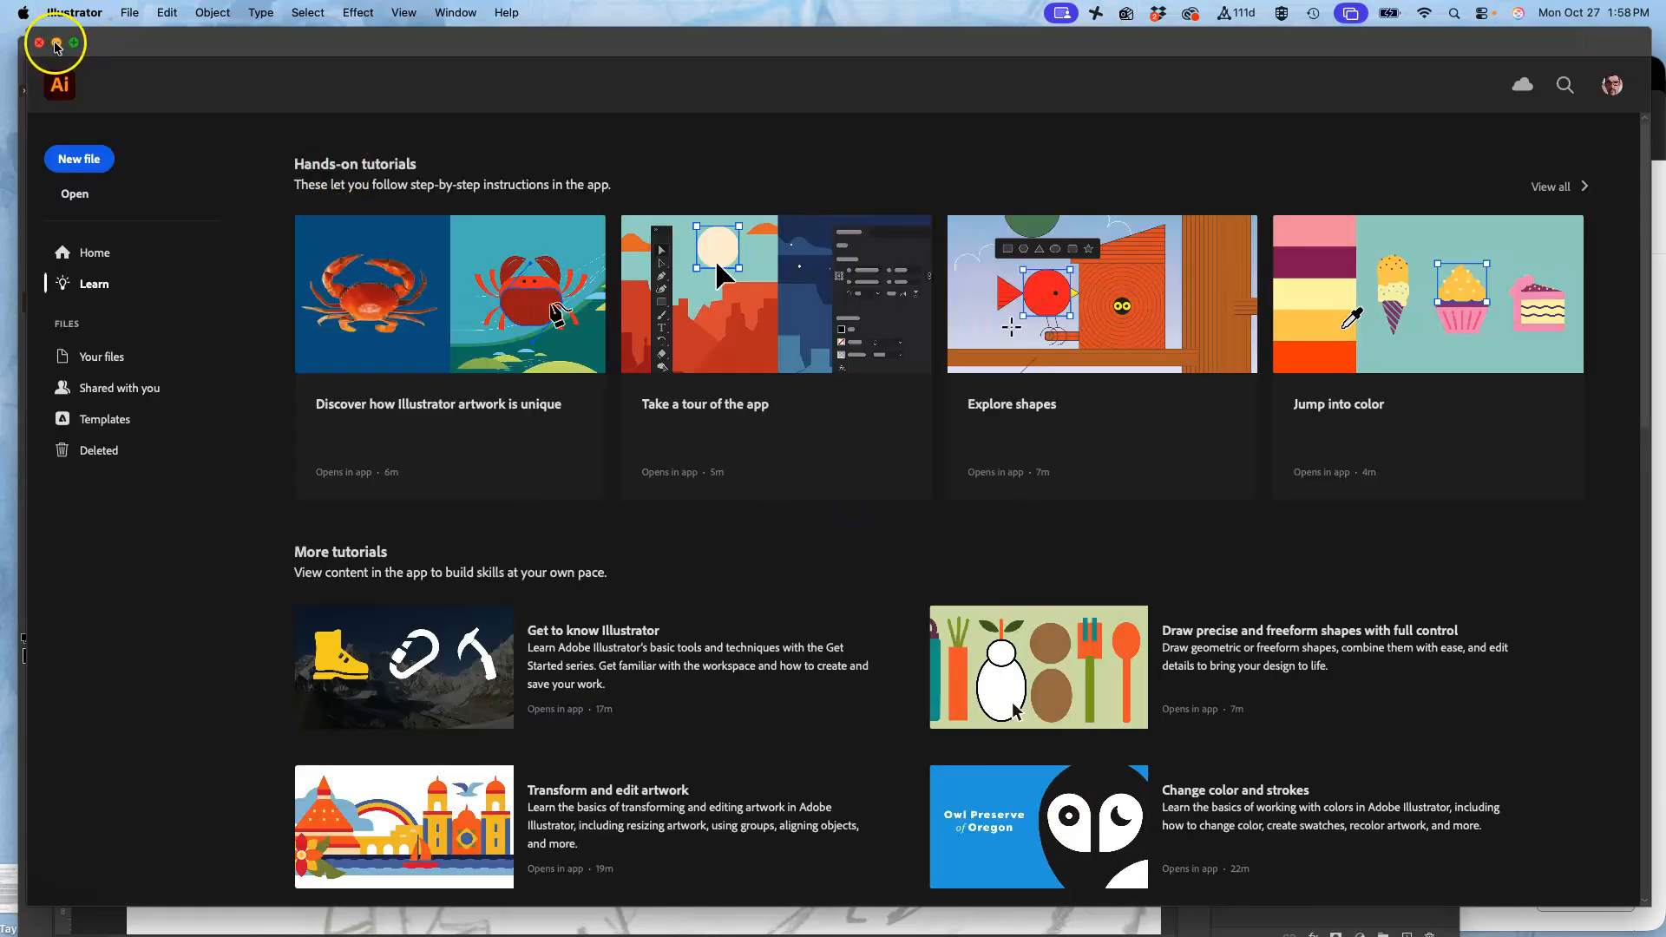
click(43, 42)
click(221, 46)
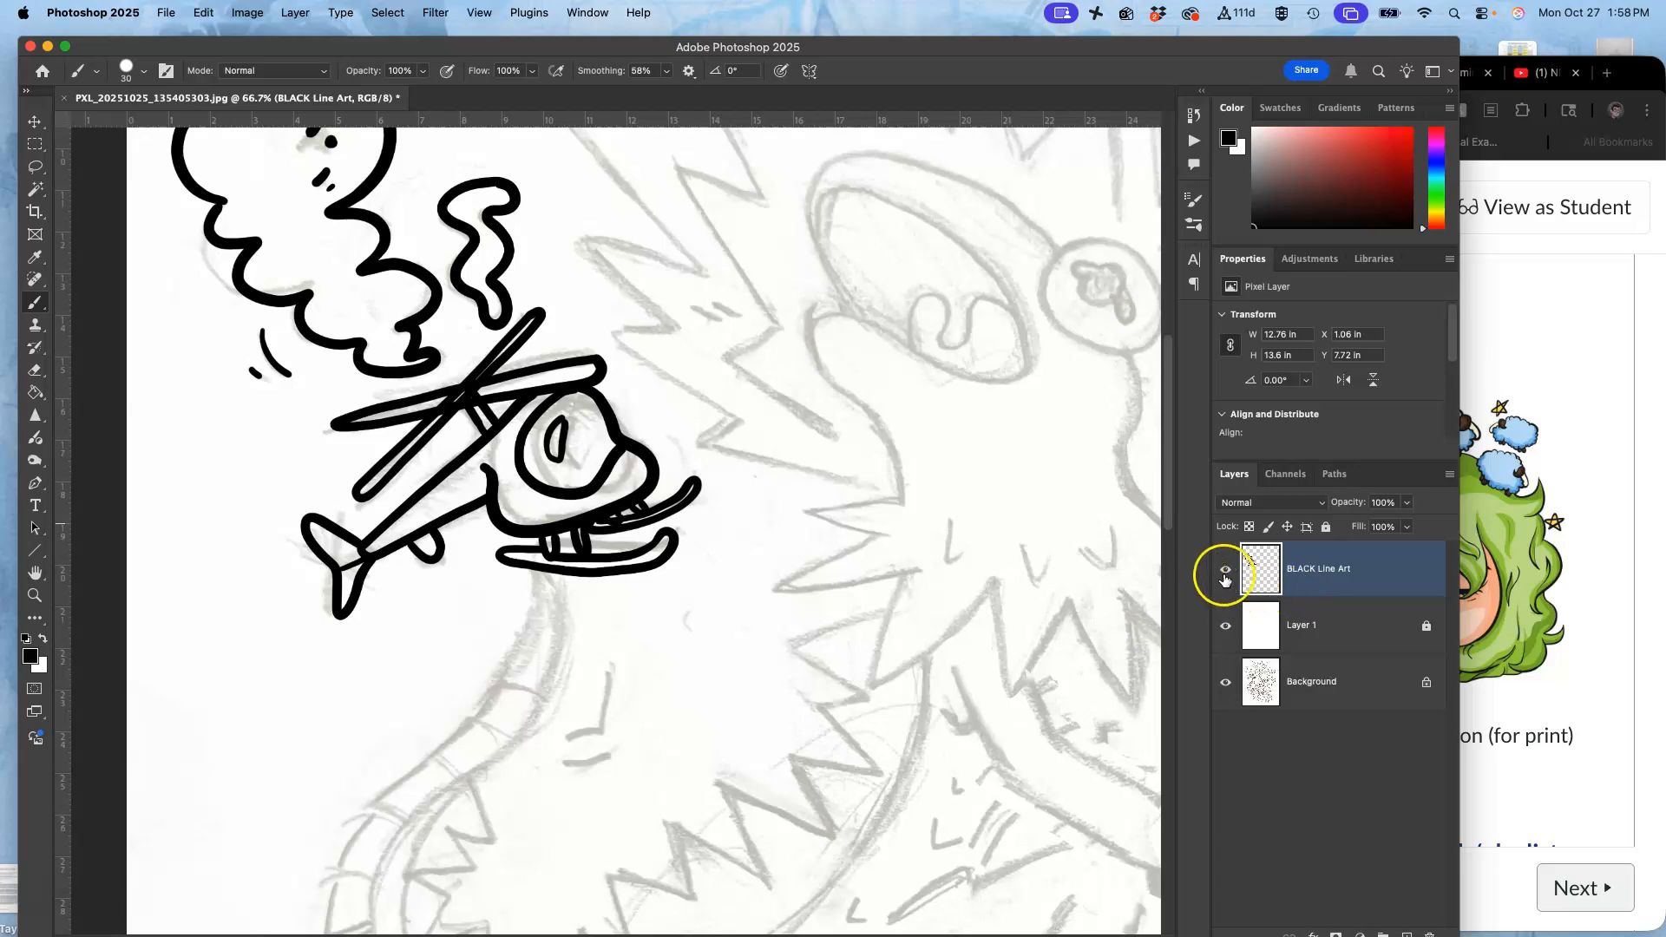
Step: Hide the BLACK Line Art layer and Layer 1, and unlock both Layer 1 and the Background sketch layer
click(1224, 573)
key(super+minus)
key(super+minus)
key(super+minus)
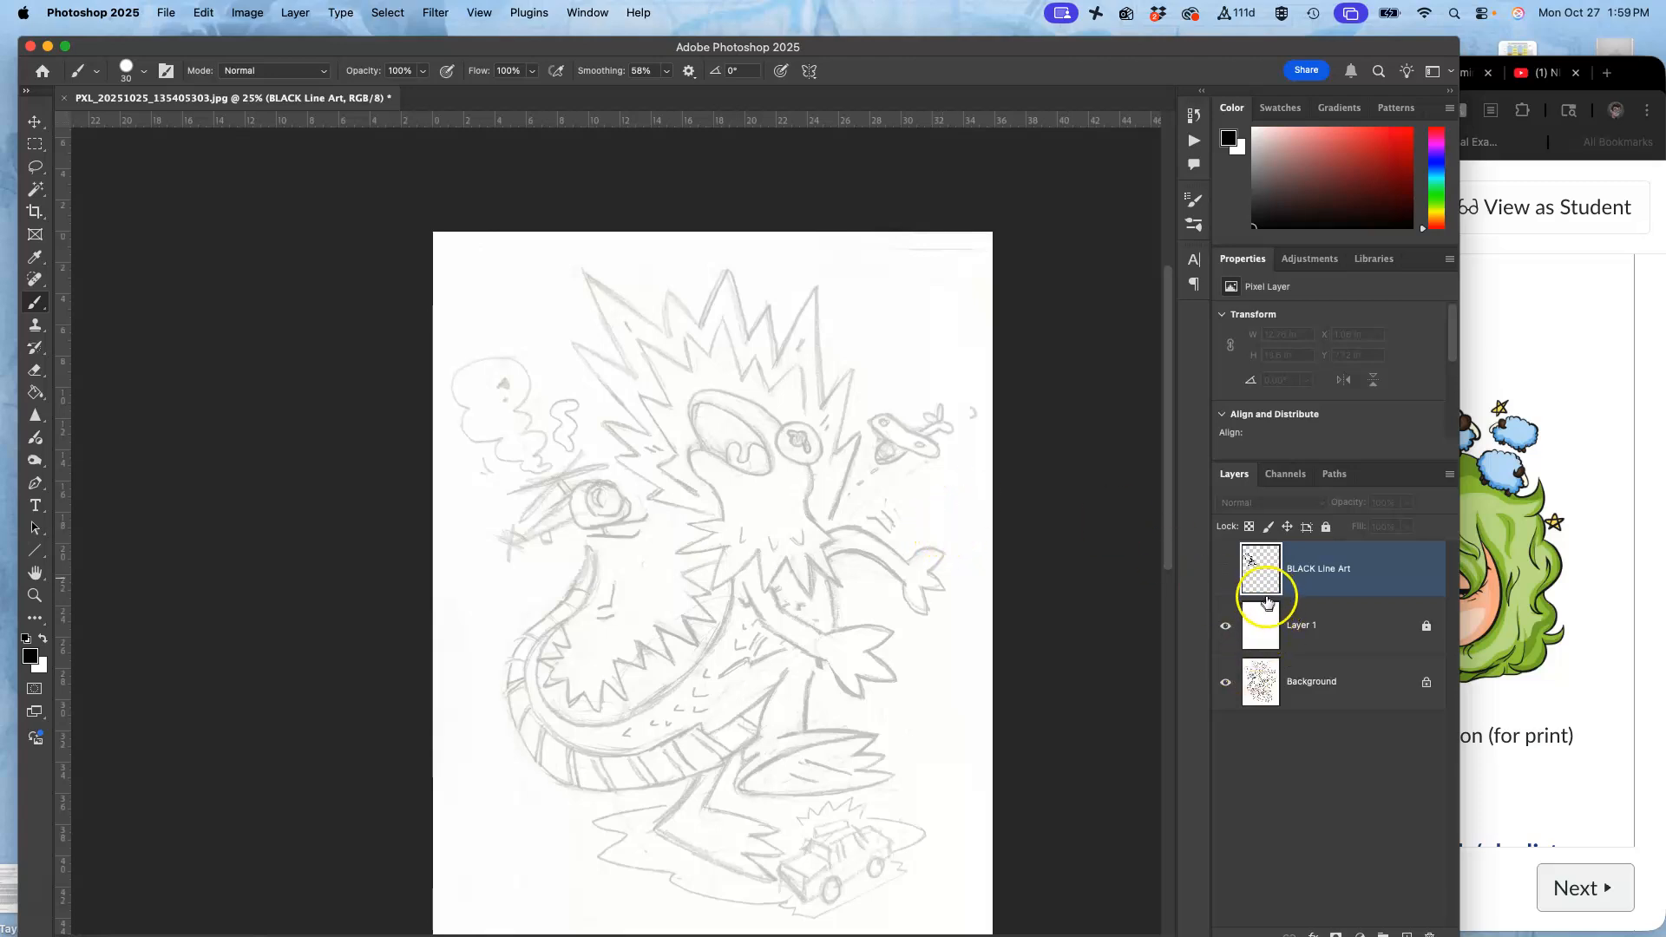
click(1299, 681)
click(1426, 626)
click(1425, 683)
click(1225, 625)
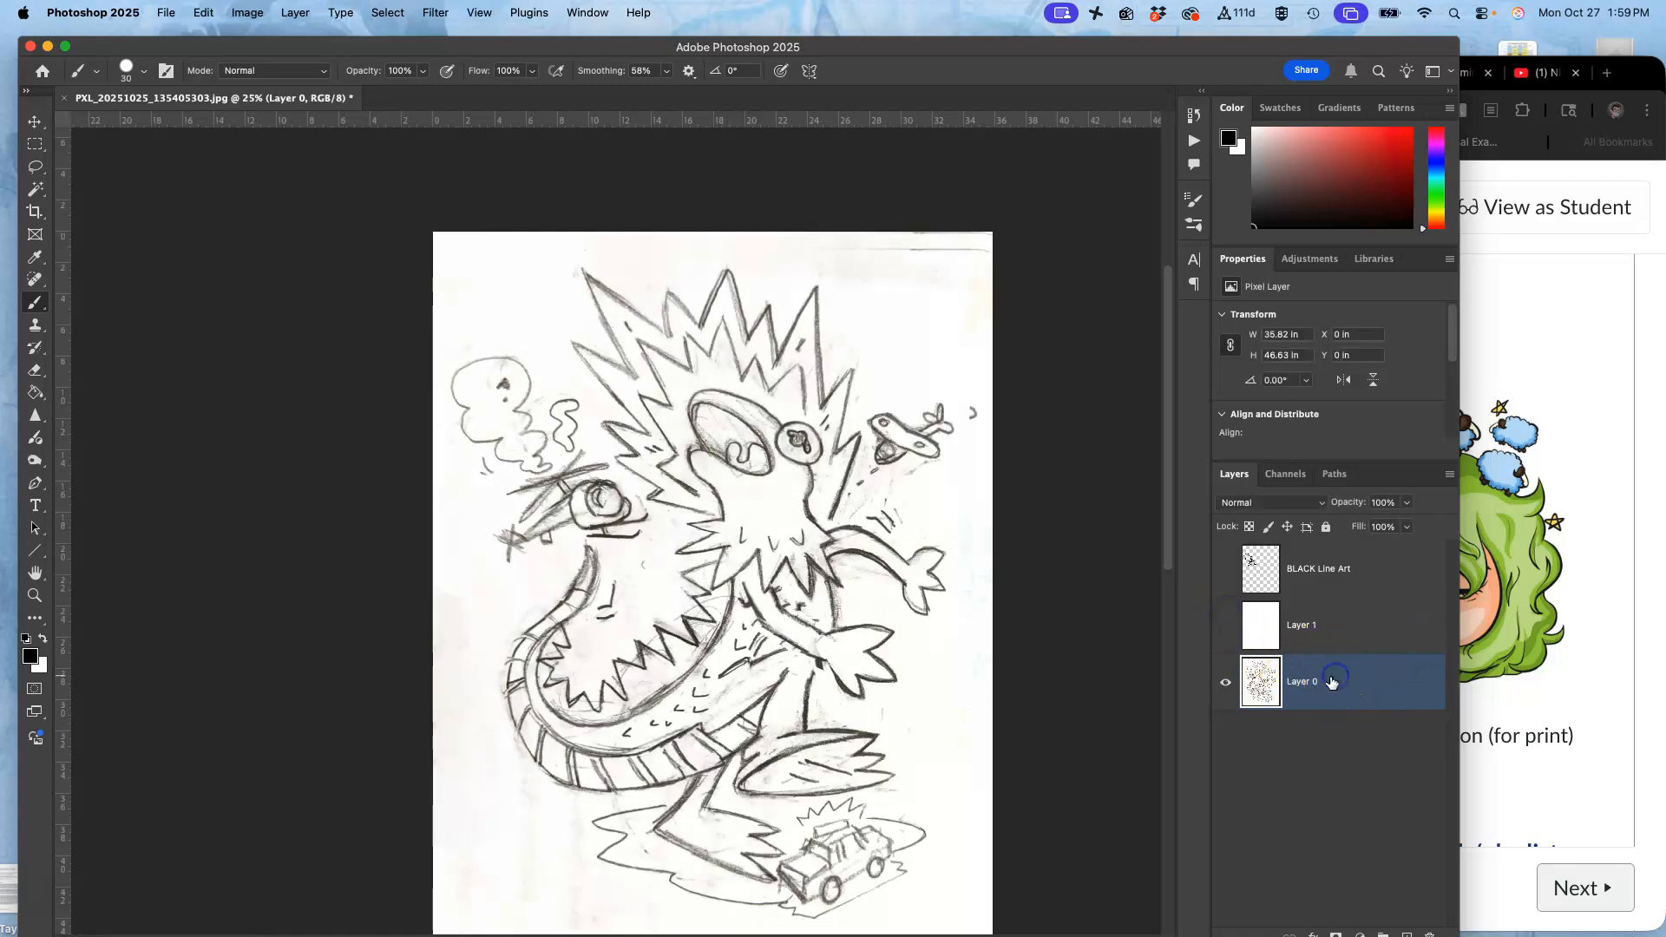
Step: Duplicate the sketch layer and warp the copy, shifting the monster's lower hand slightly right and its head slightly down
key(super+j)
click(1226, 736)
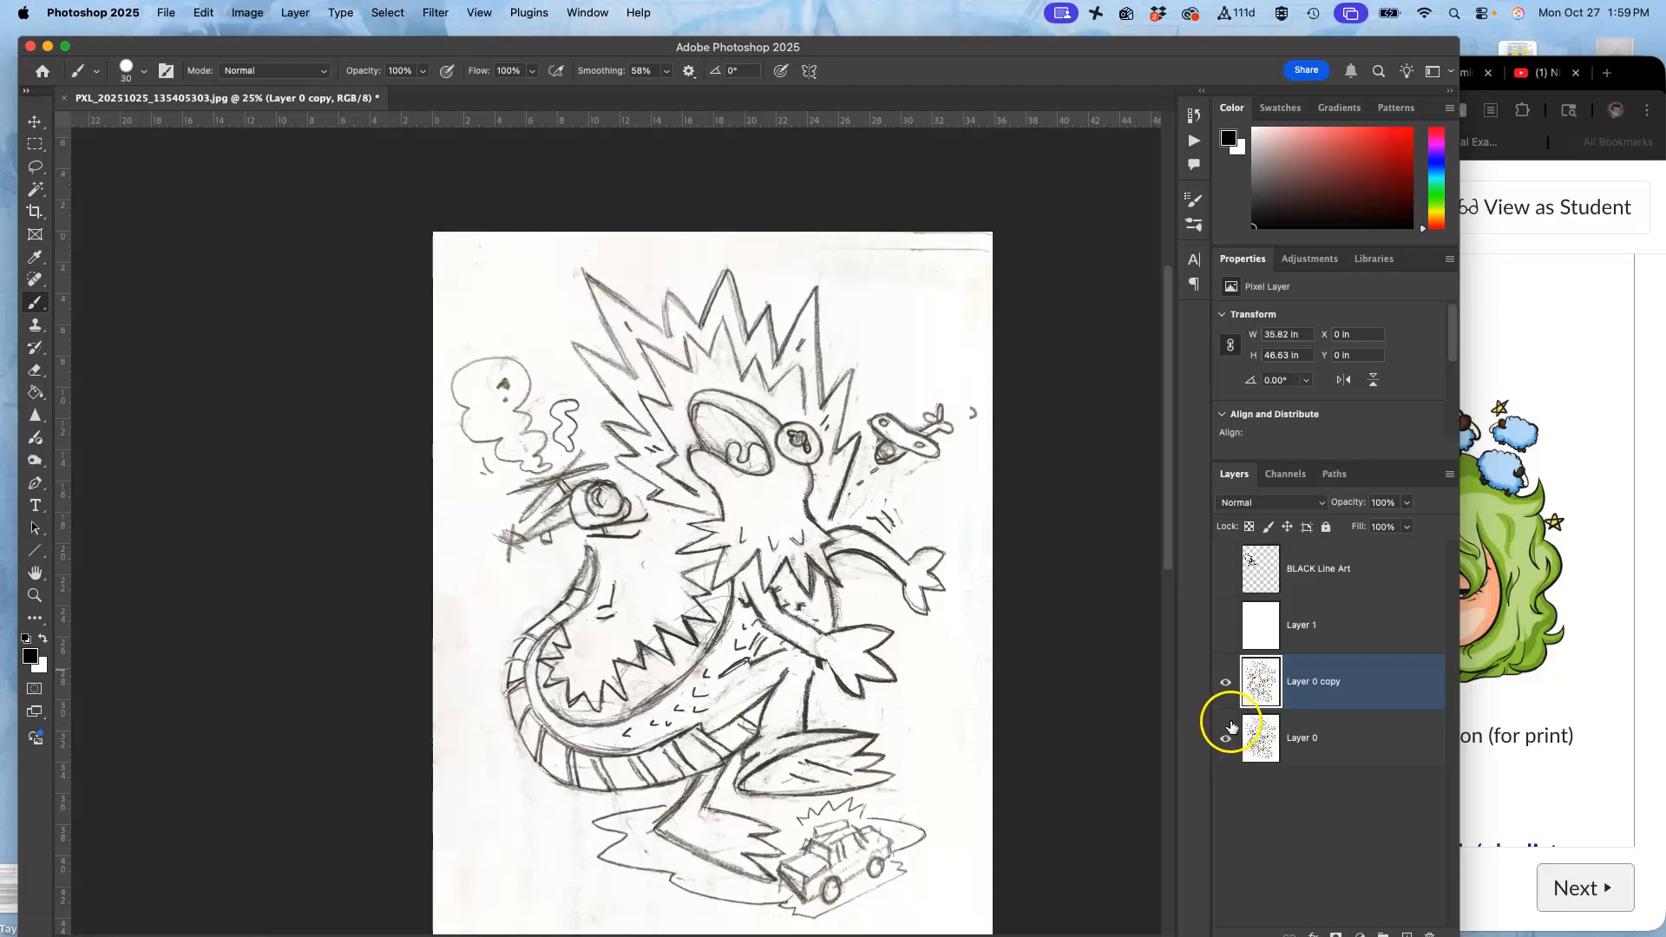
key(super+t)
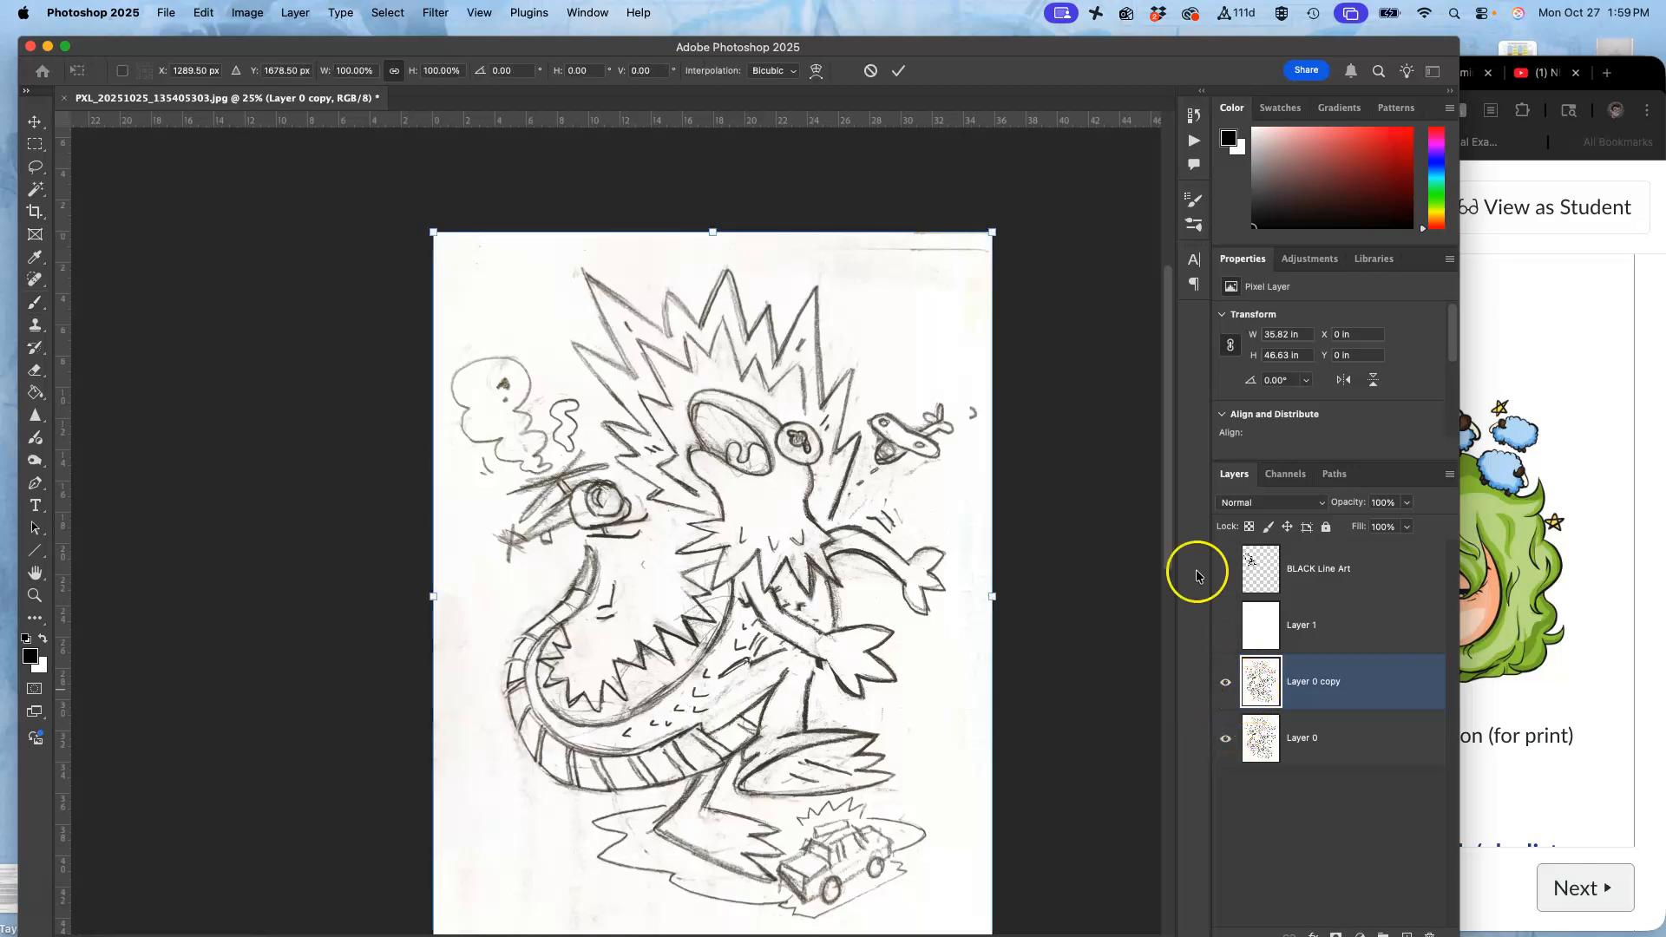
scroll(876, 499, down, 3)
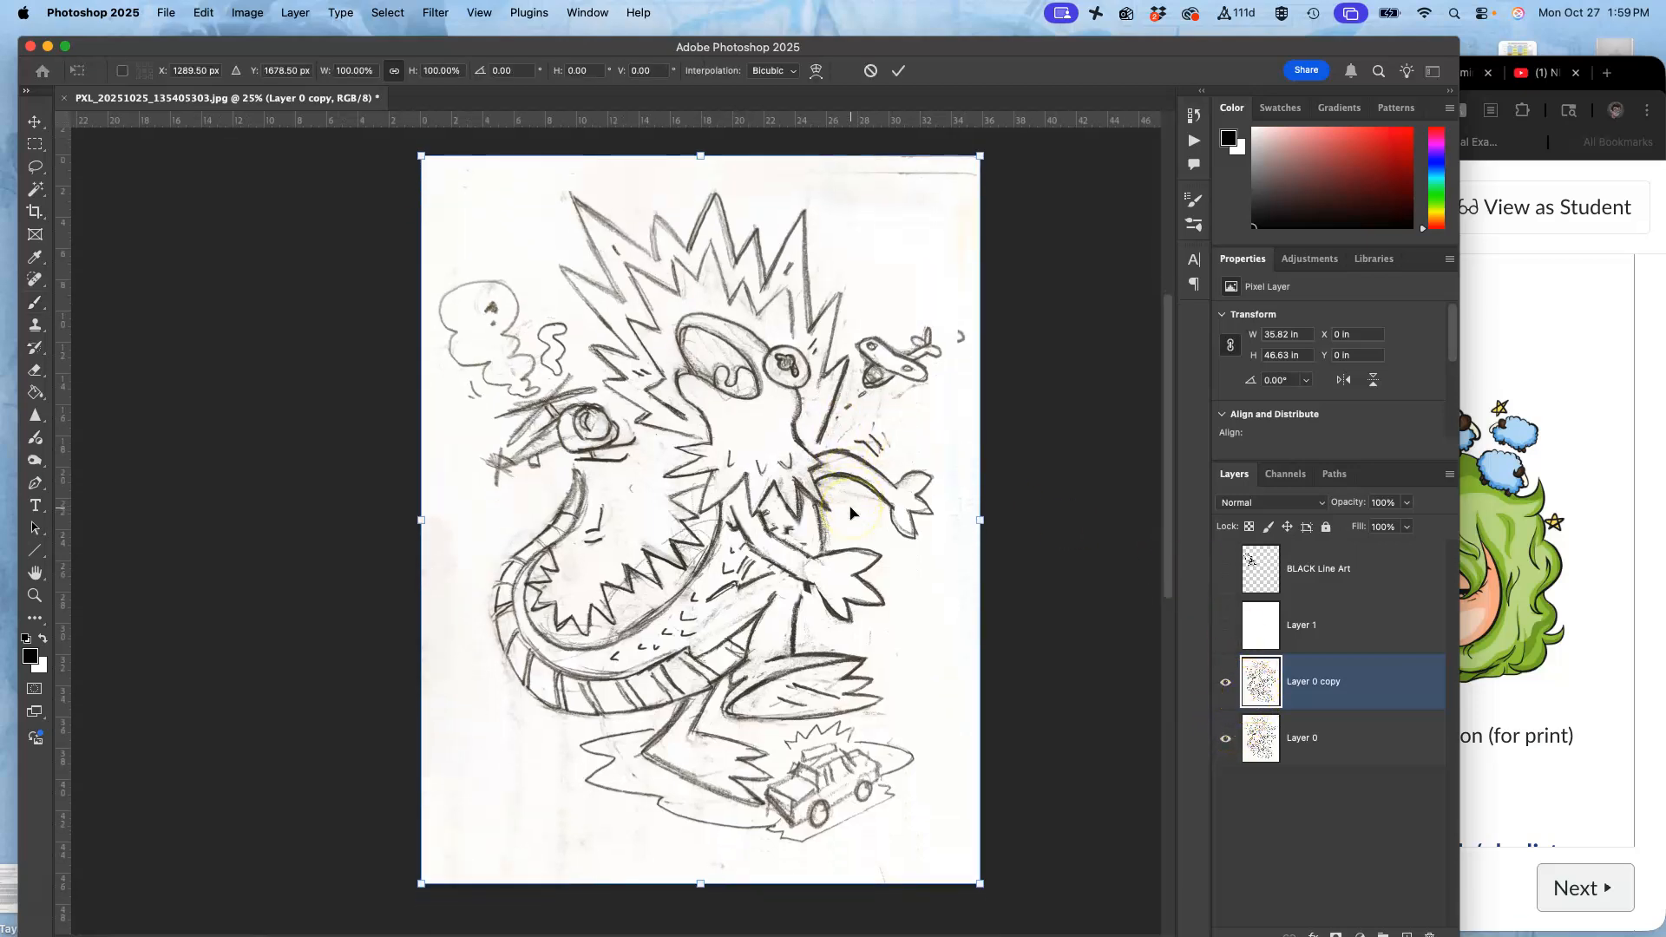
right_click(771, 486)
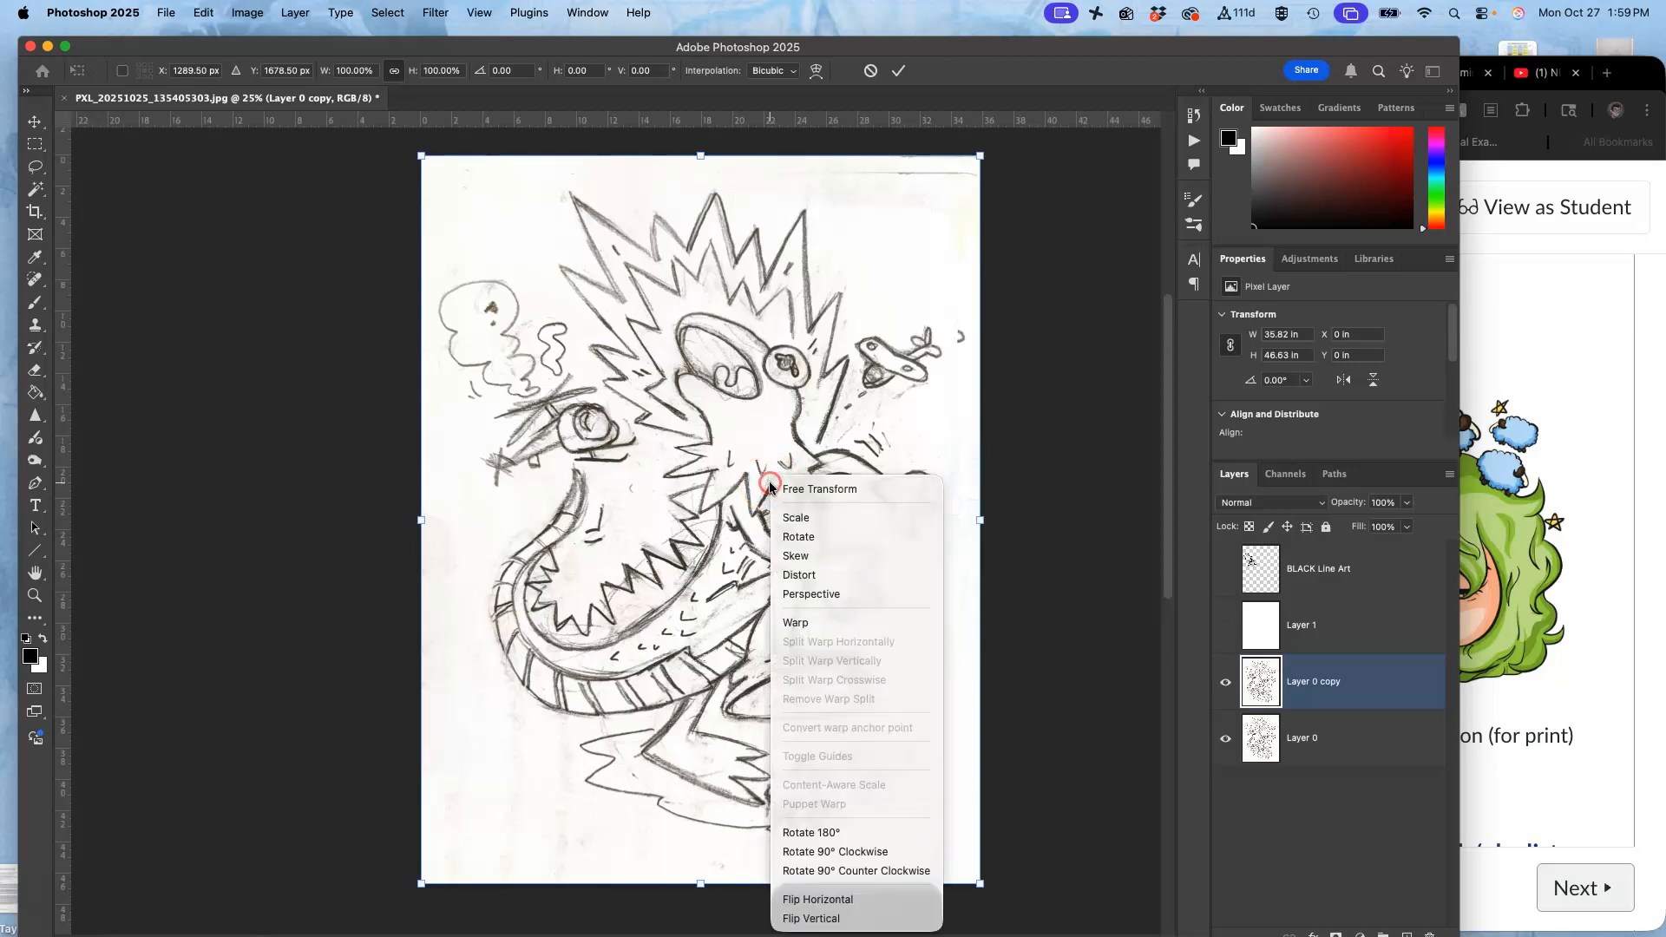
click(833, 624)
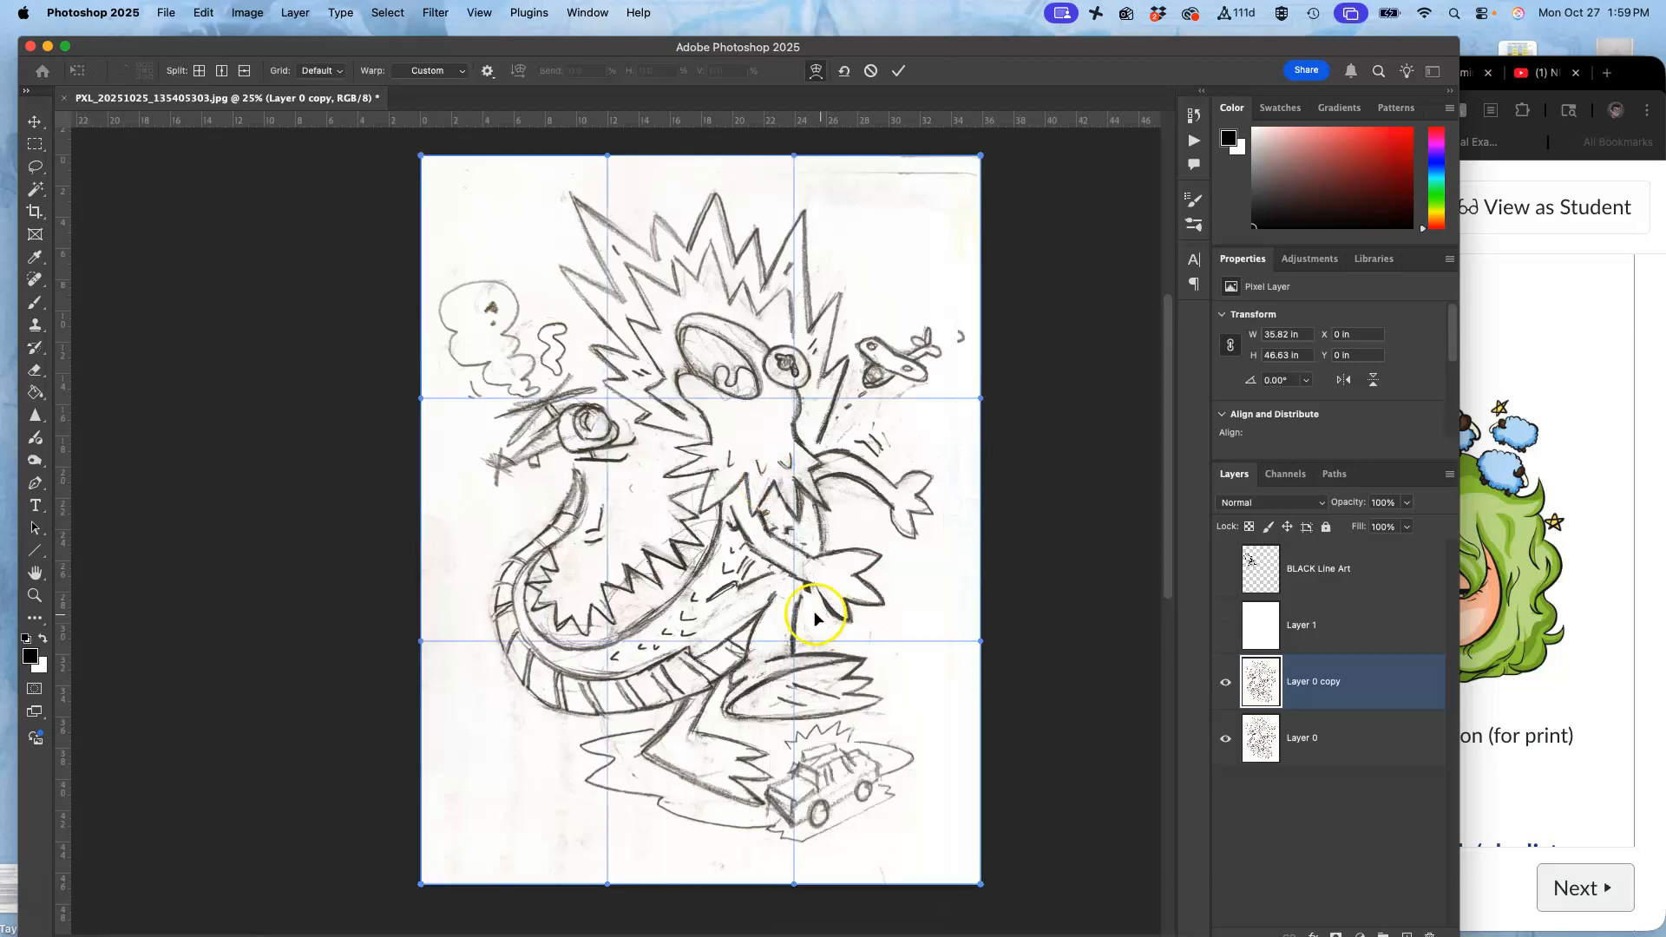
drag(807, 612, 826, 610)
drag(654, 323, 656, 335)
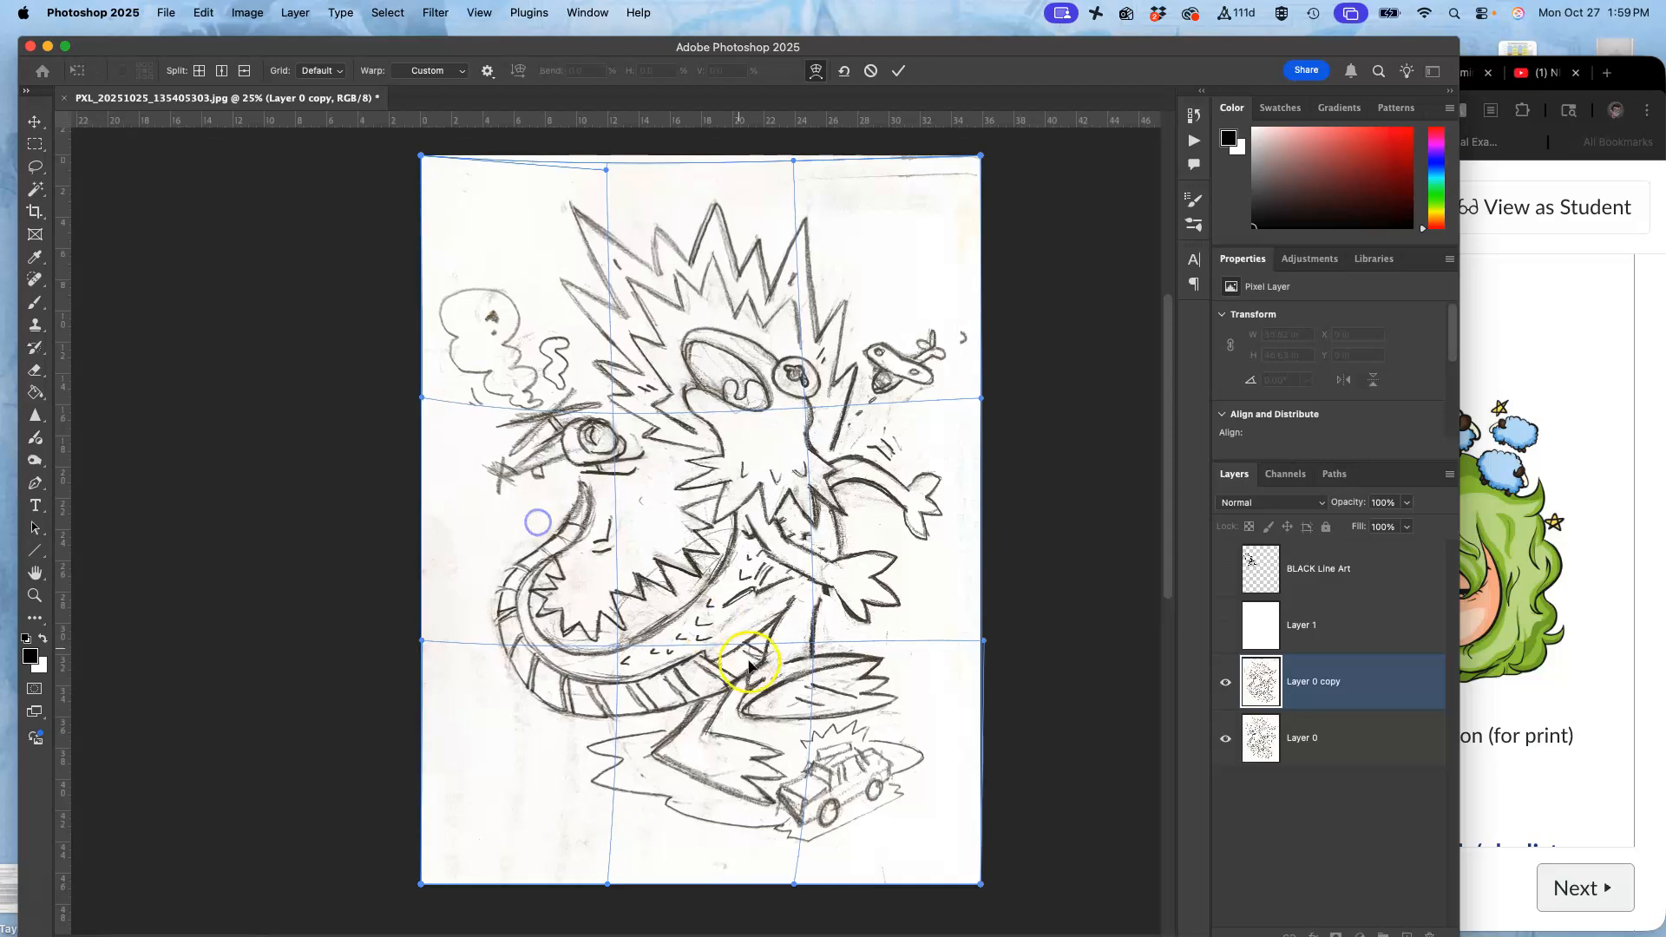
drag(761, 709, 761, 714)
drag(897, 645, 899, 642)
key(Return)
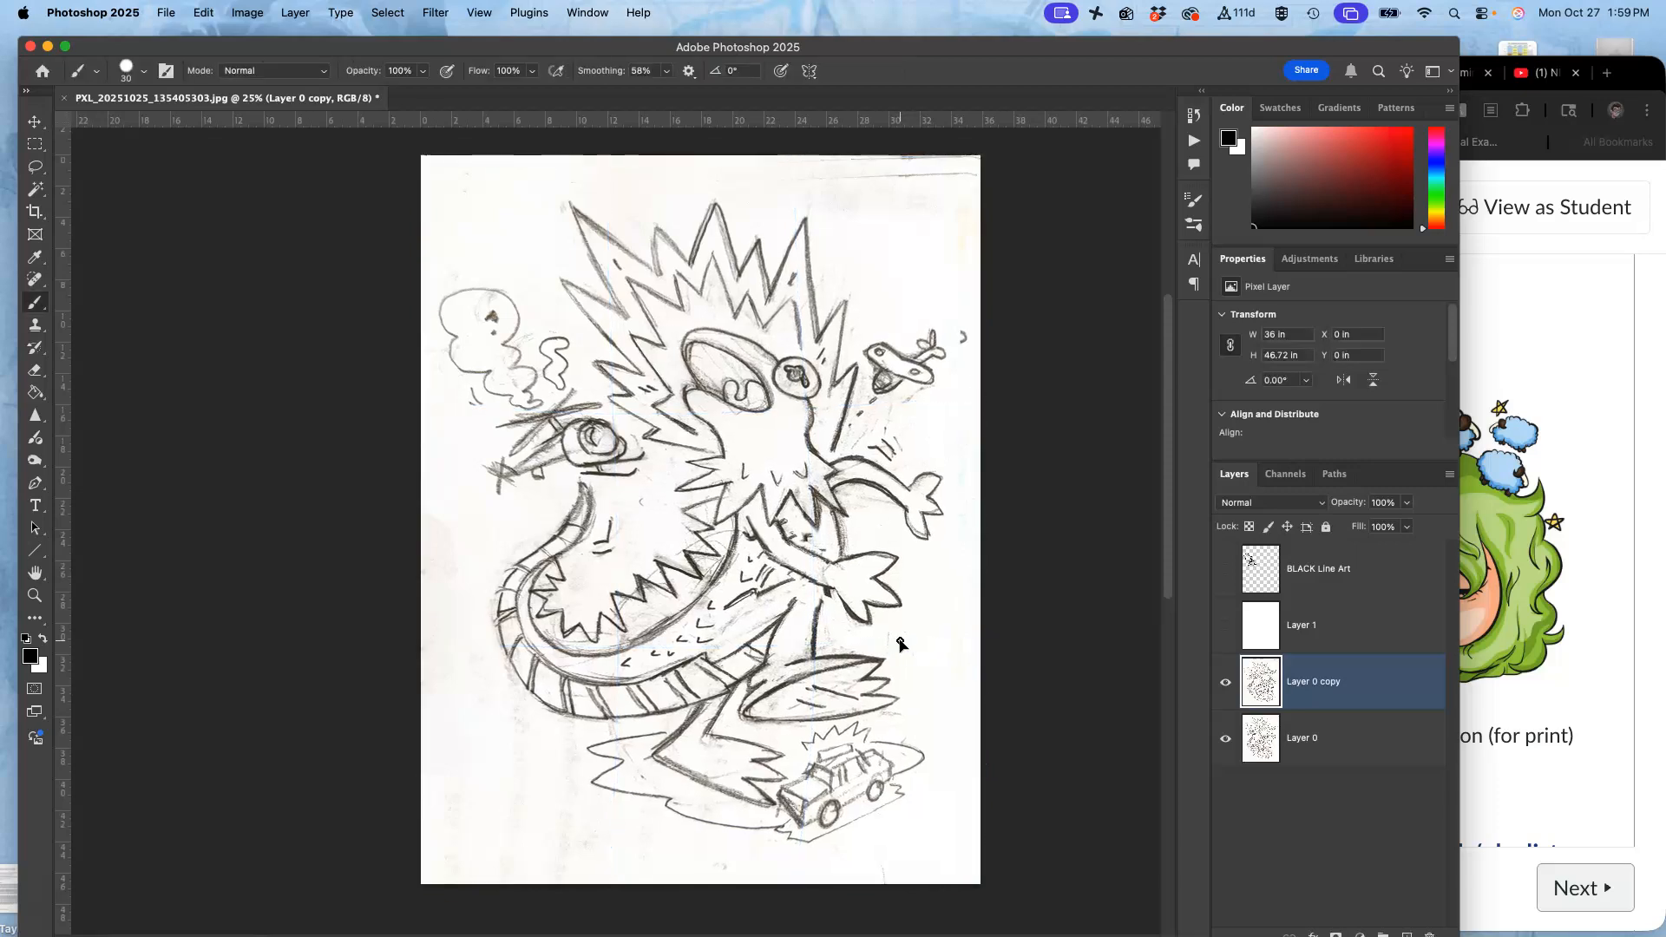
Step: Warp the copied sketch again, stretching the car's corner outward, nudging the tail area left and the lower hand right
key(super+t)
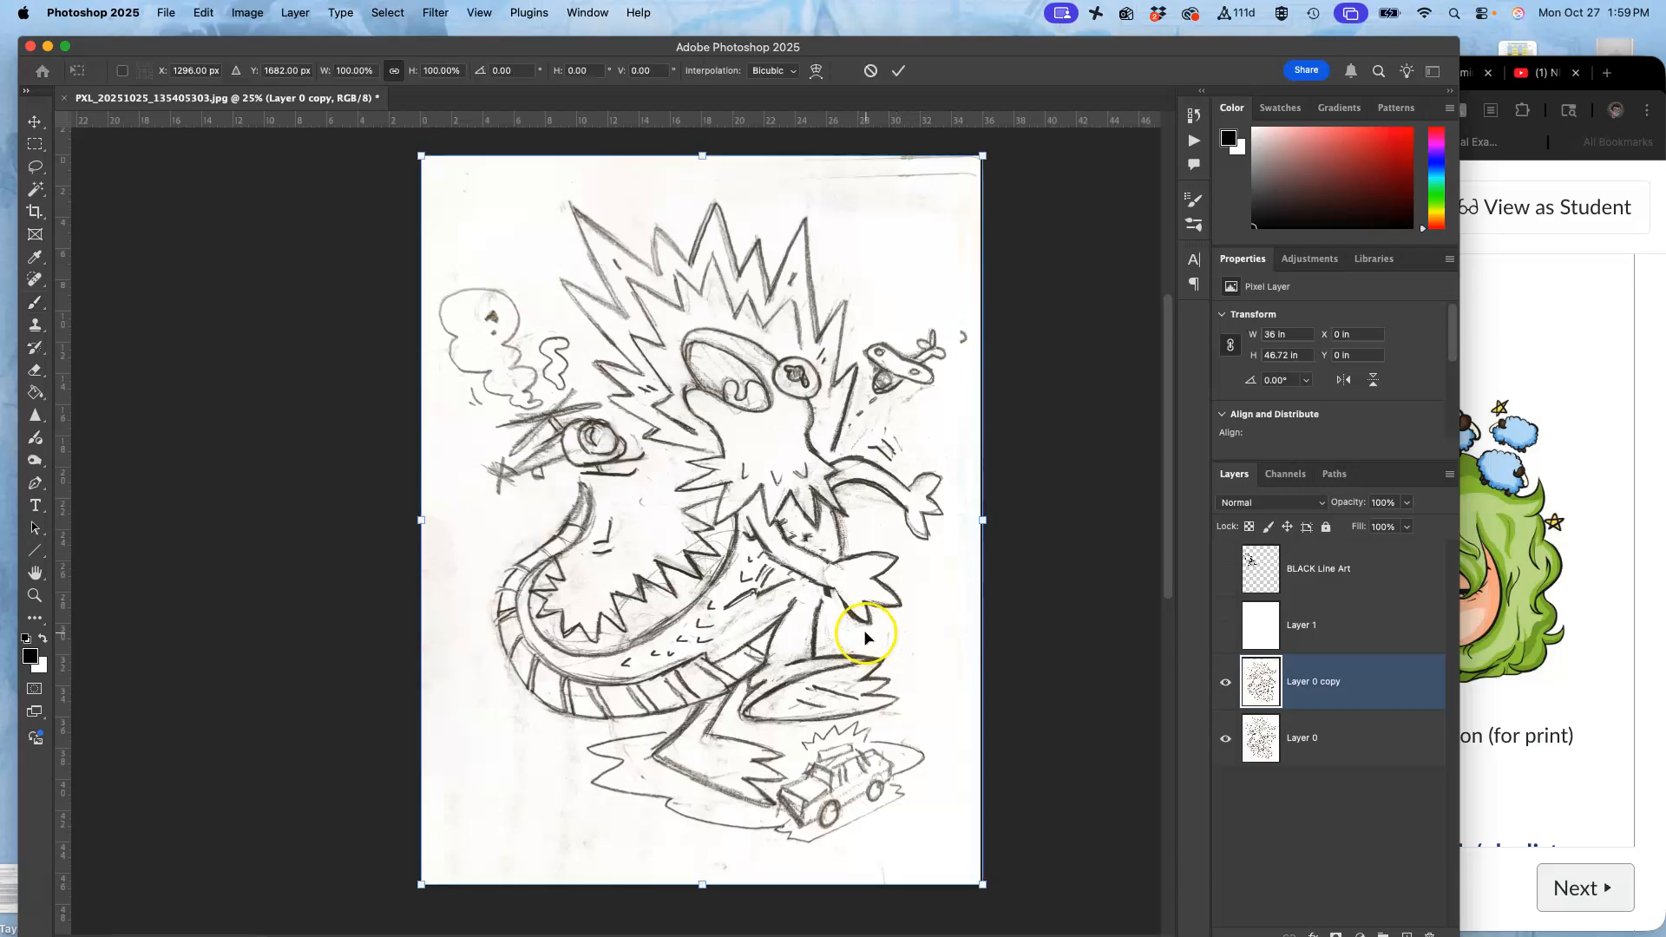
right_click(864, 638)
click(902, 618)
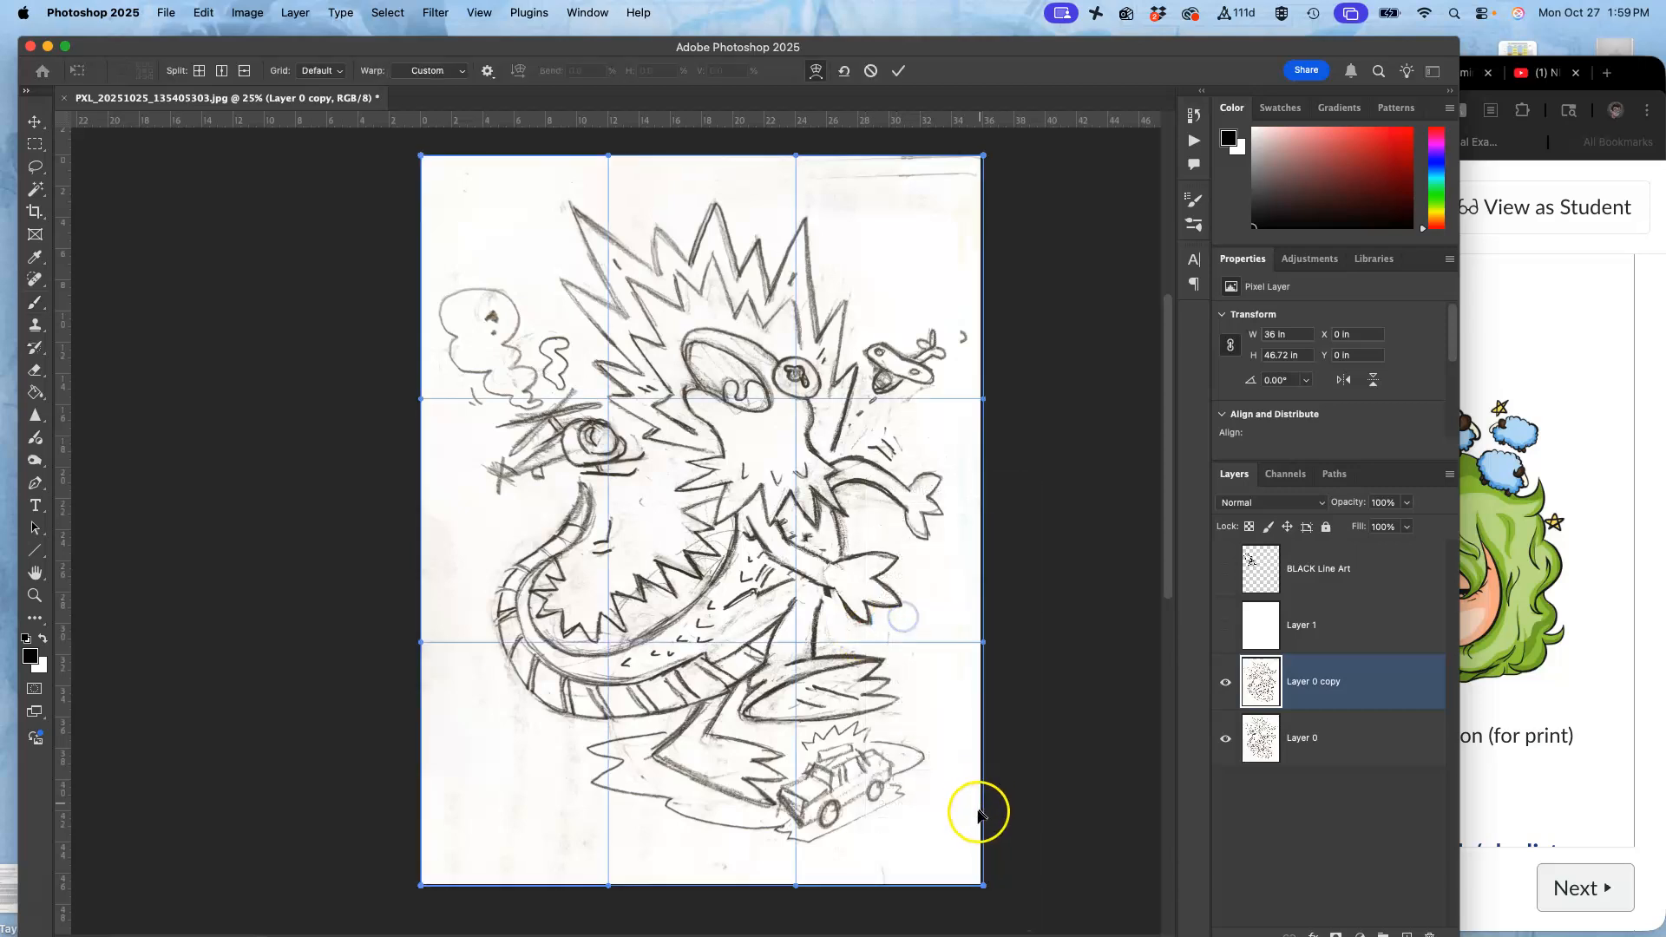
drag(956, 847, 978, 885)
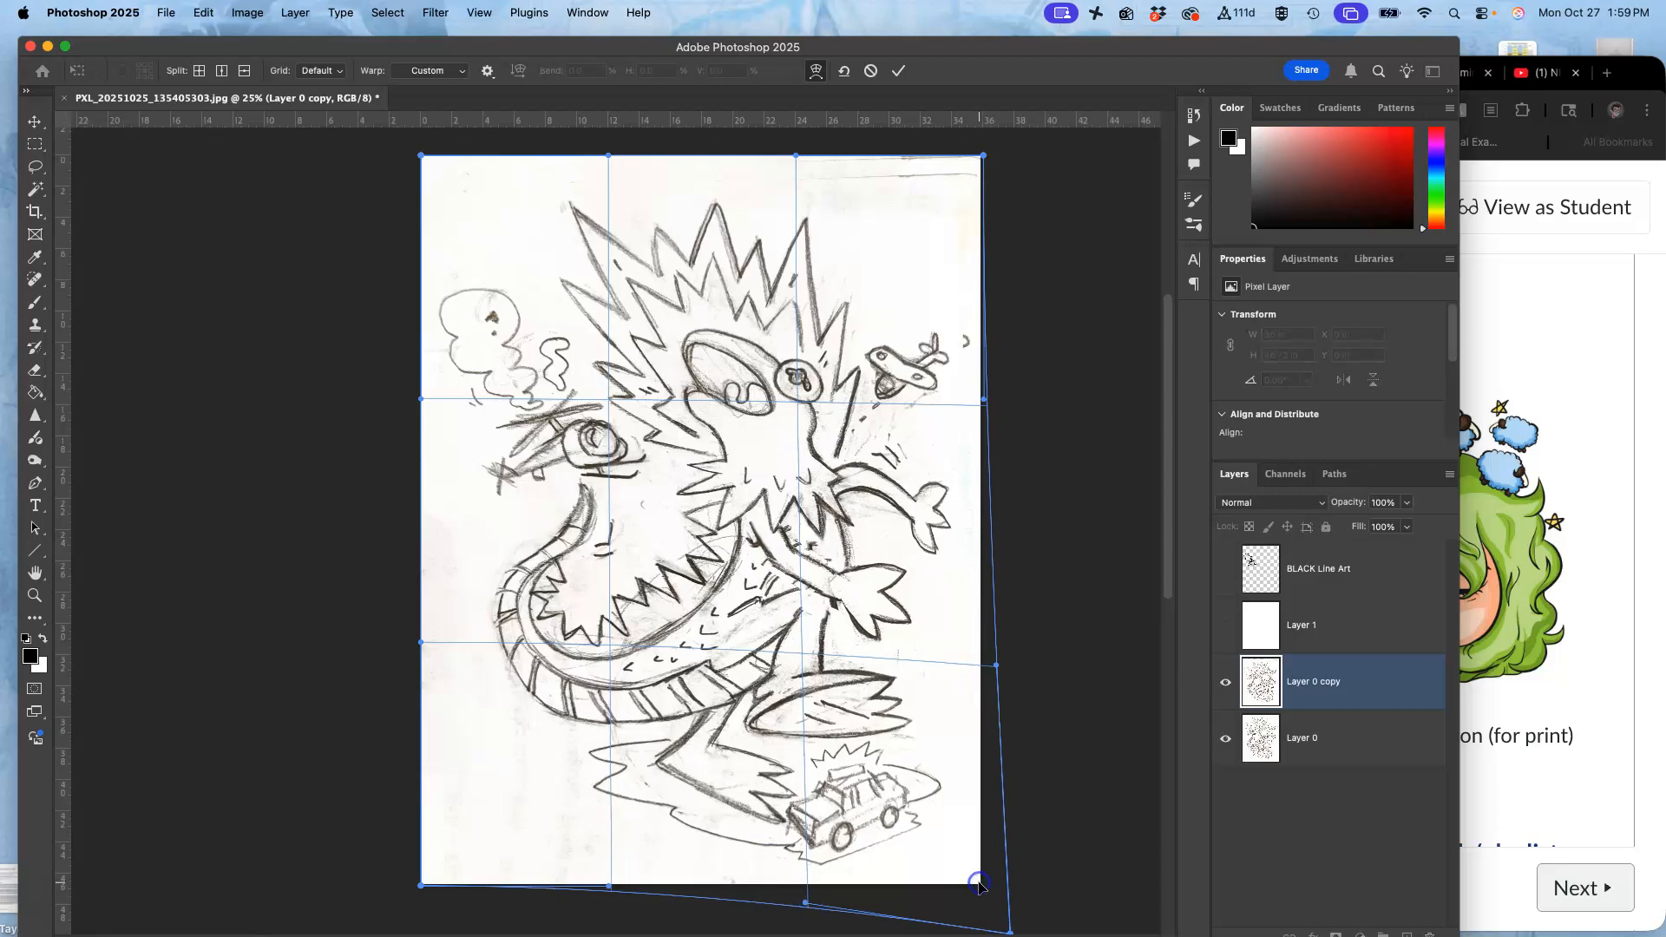
drag(745, 683, 728, 682)
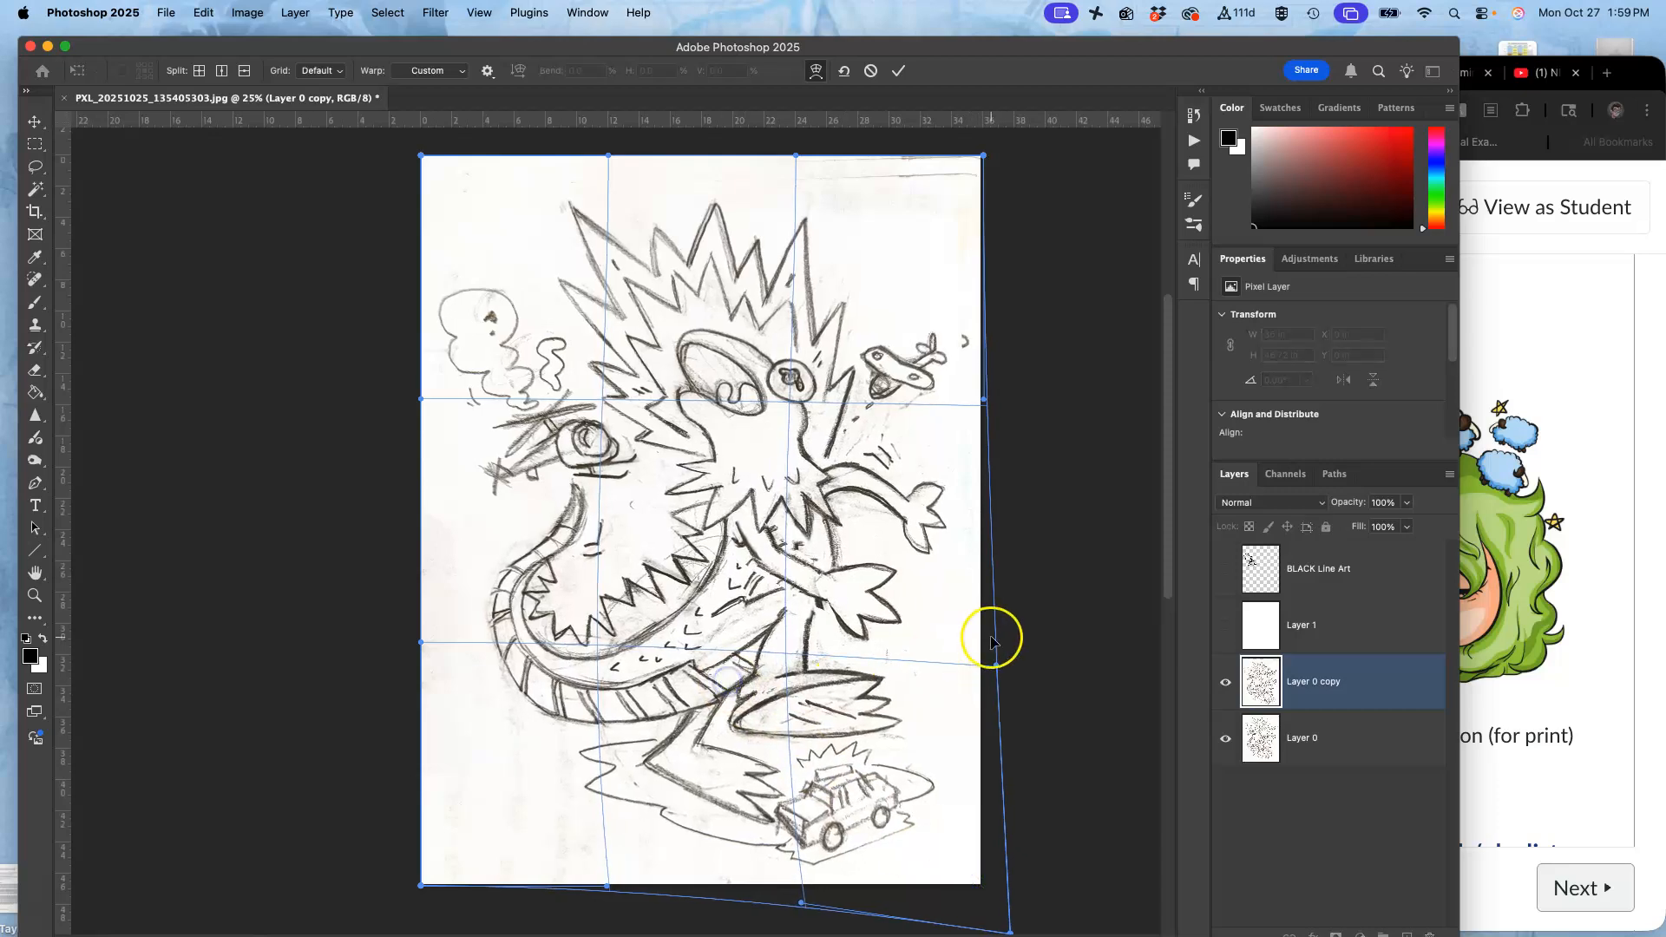
drag(979, 604, 985, 600)
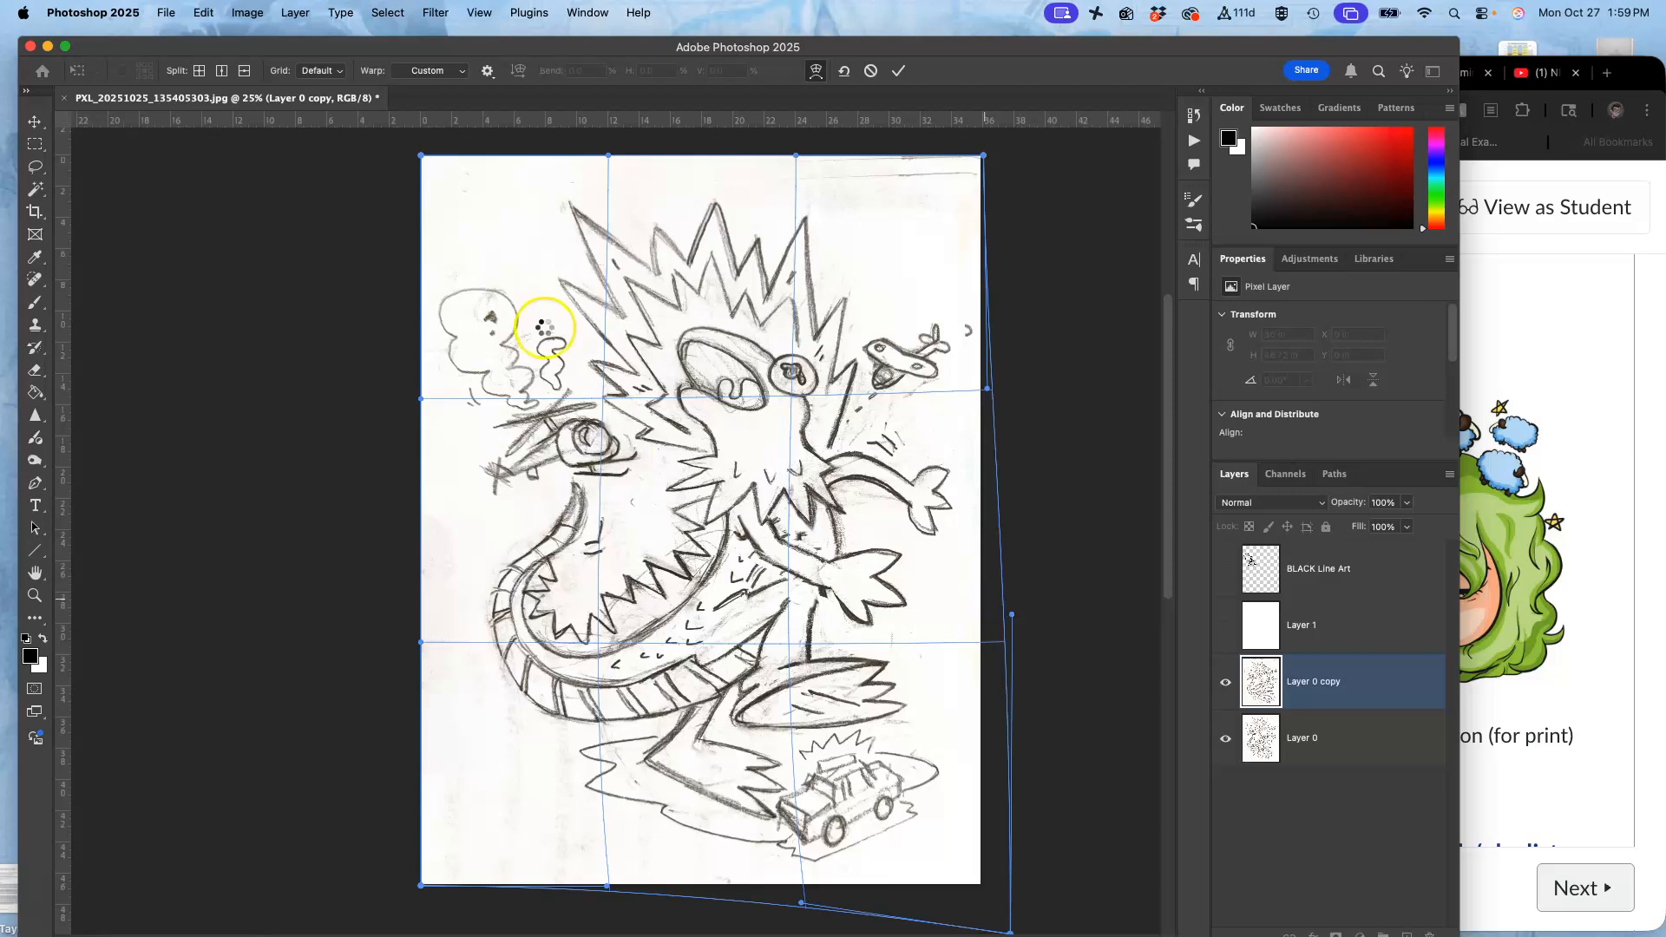
key(Return)
Step: Lasso the monster's raised leg and foot, copy them to a new layer and enlarge them to about 107%
click(36, 165)
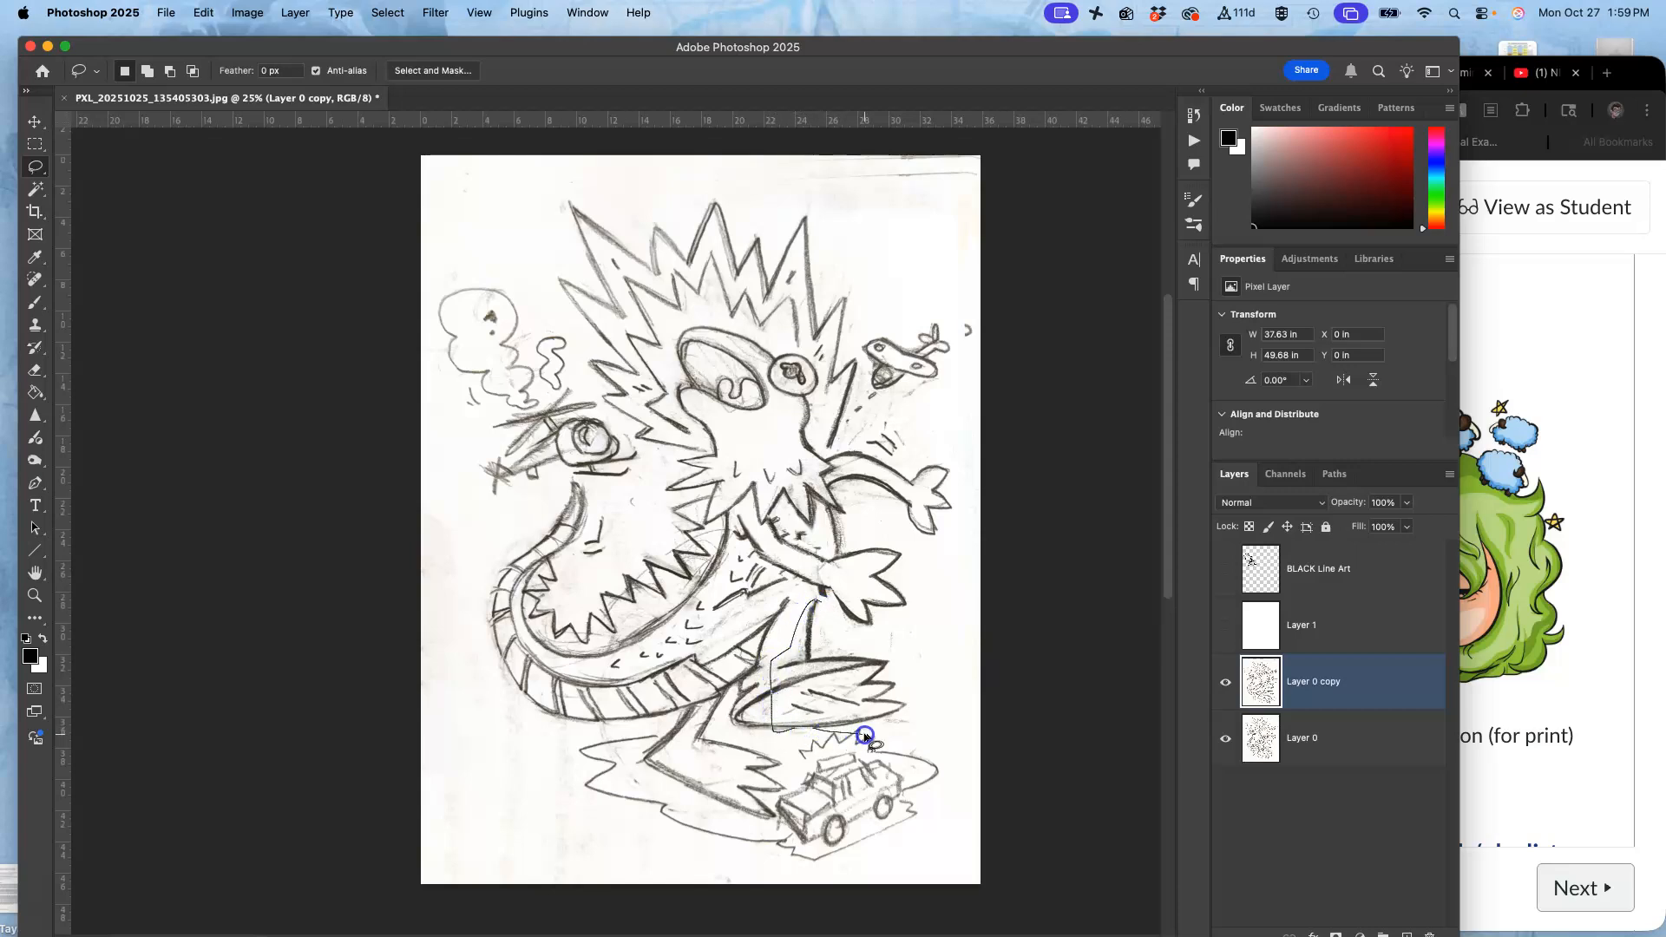
drag(822, 611, 820, 608)
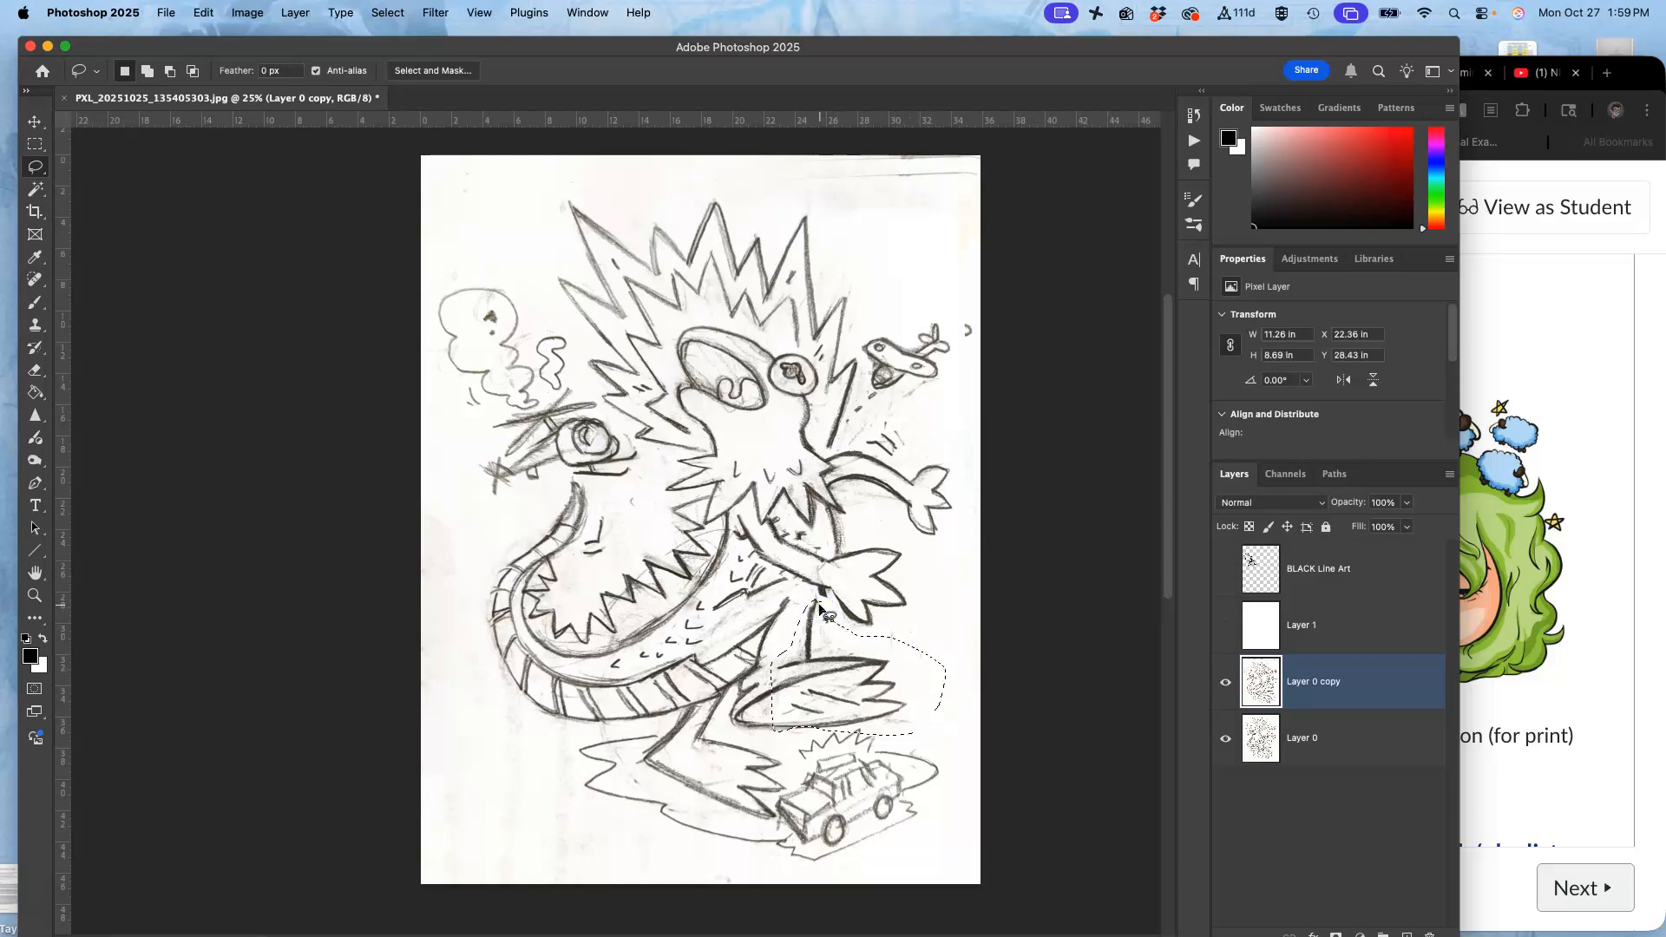
key(super+j)
key(super+t)
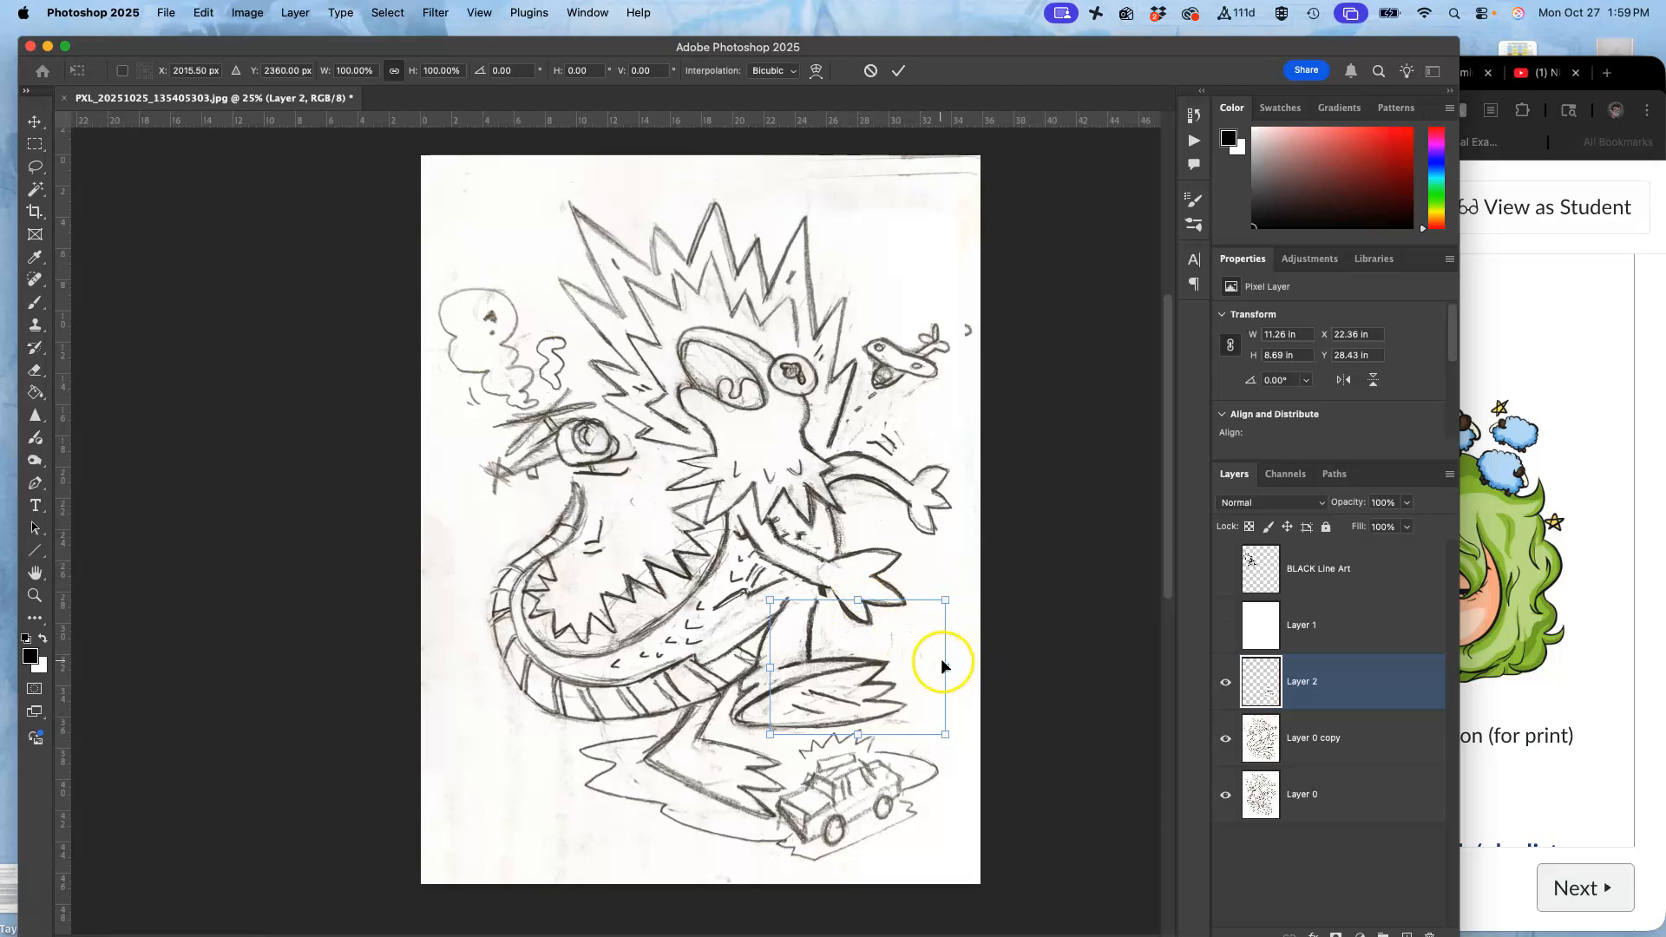
drag(943, 598, 958, 591)
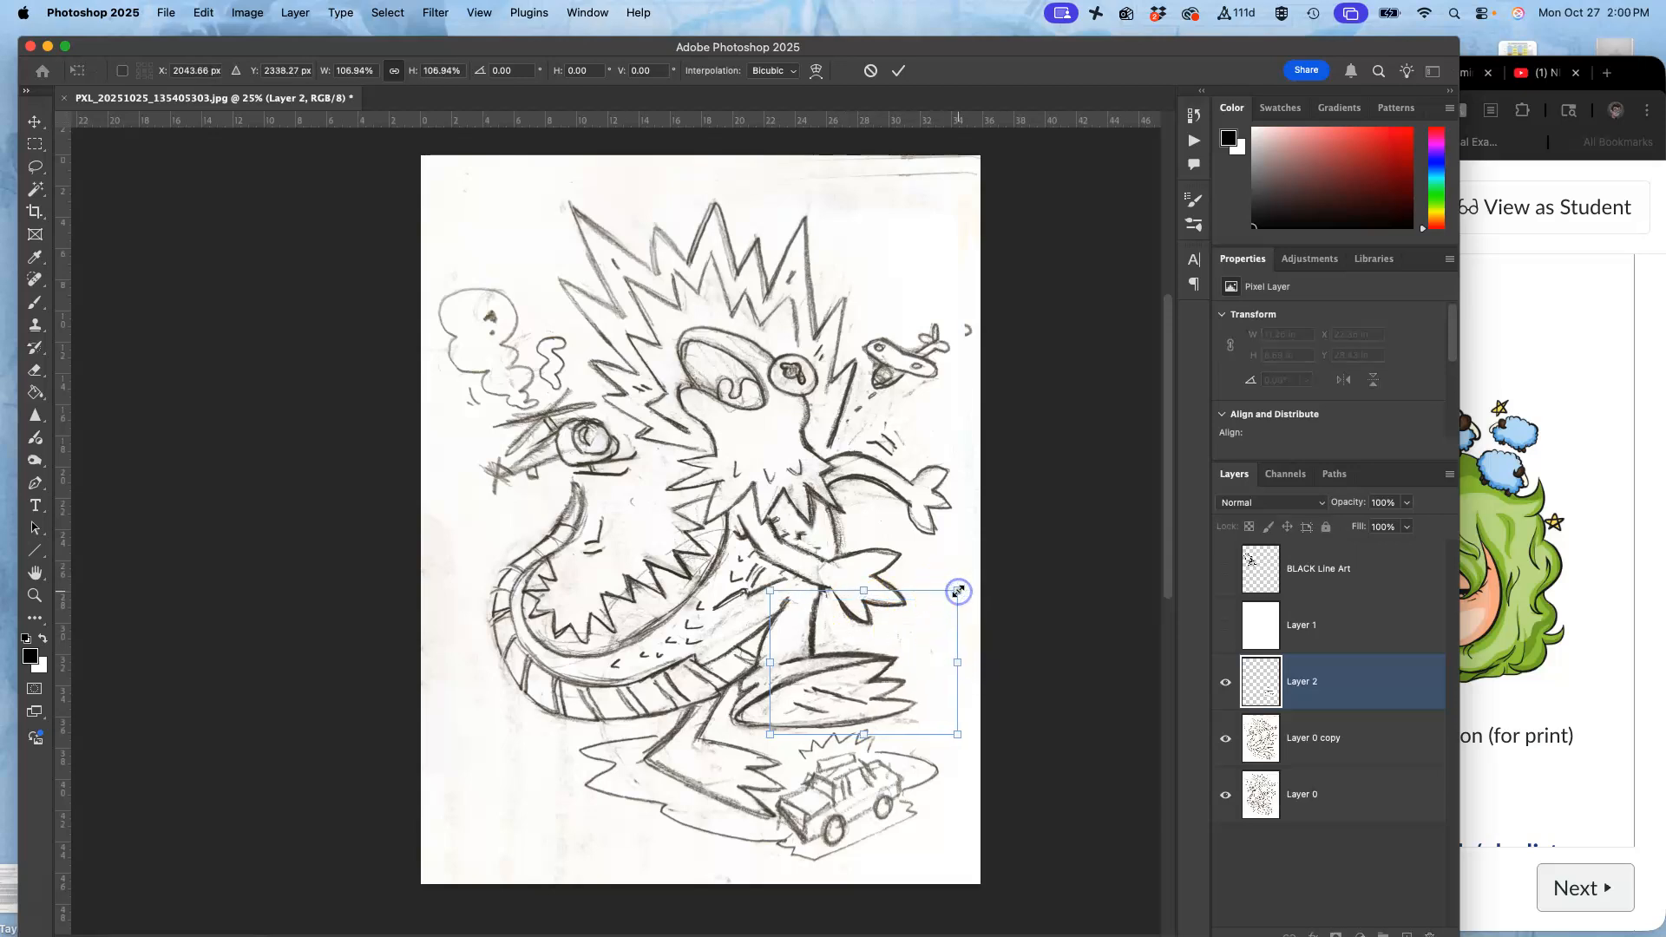
key(Return)
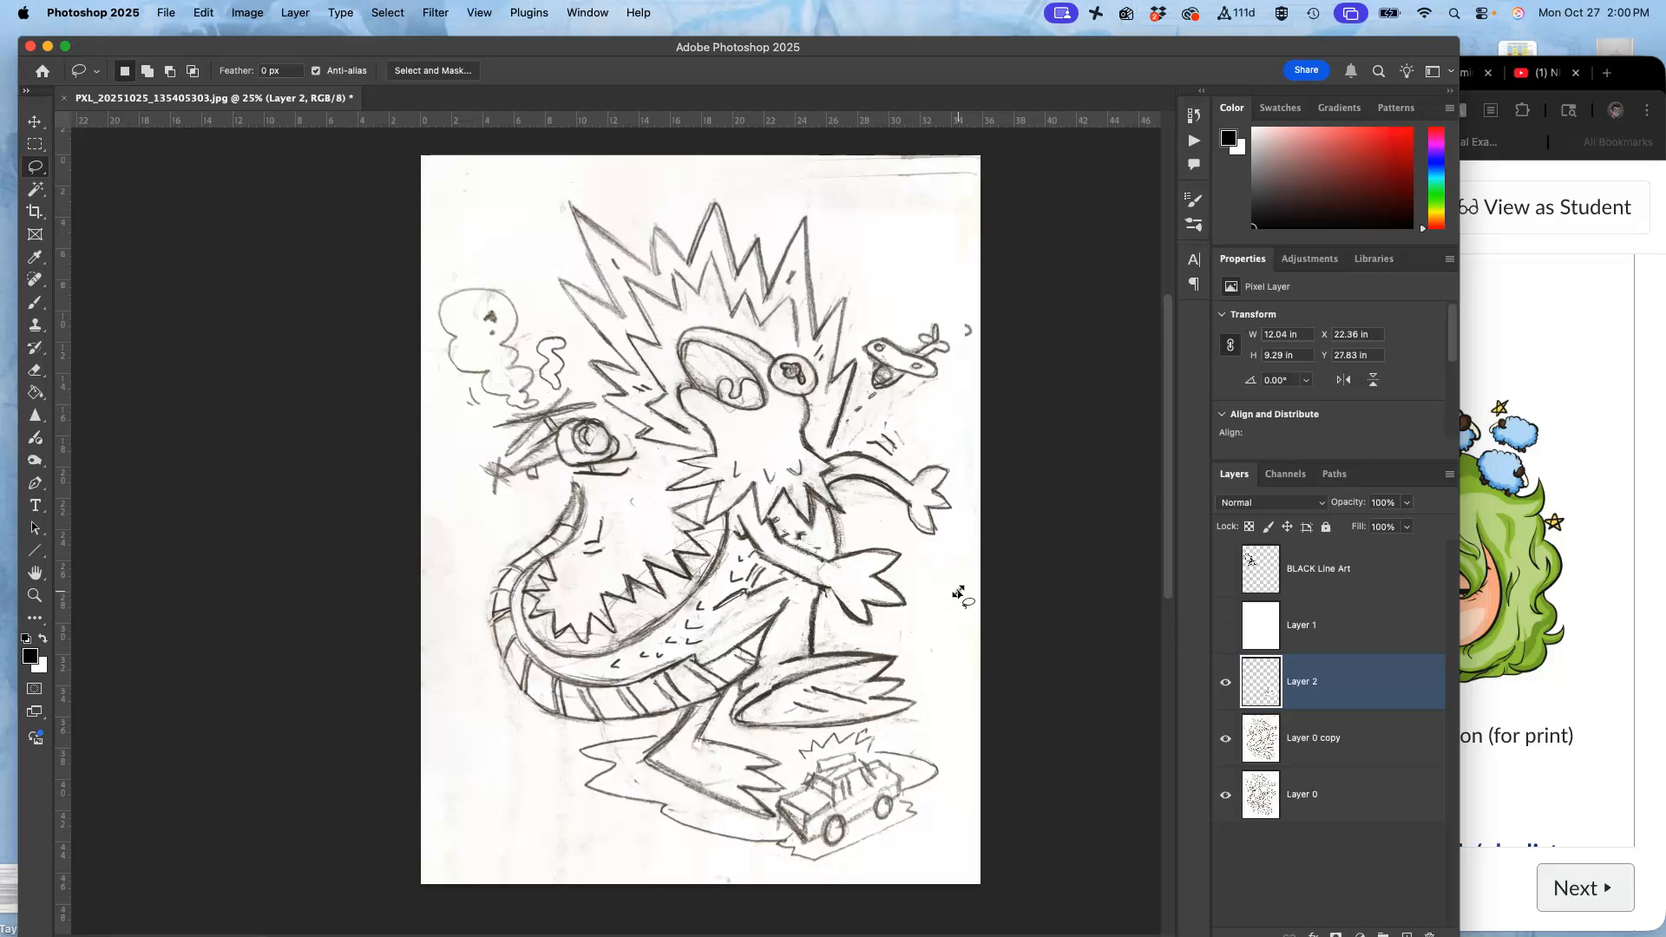
Step: Brush a black outline over the helicopter's tail fins and paint out the small bump under the tail boom with sampled paper color
scroll(958, 593, right, 3)
scroll(958, 593, down, 2)
scroll(958, 594, up, 5)
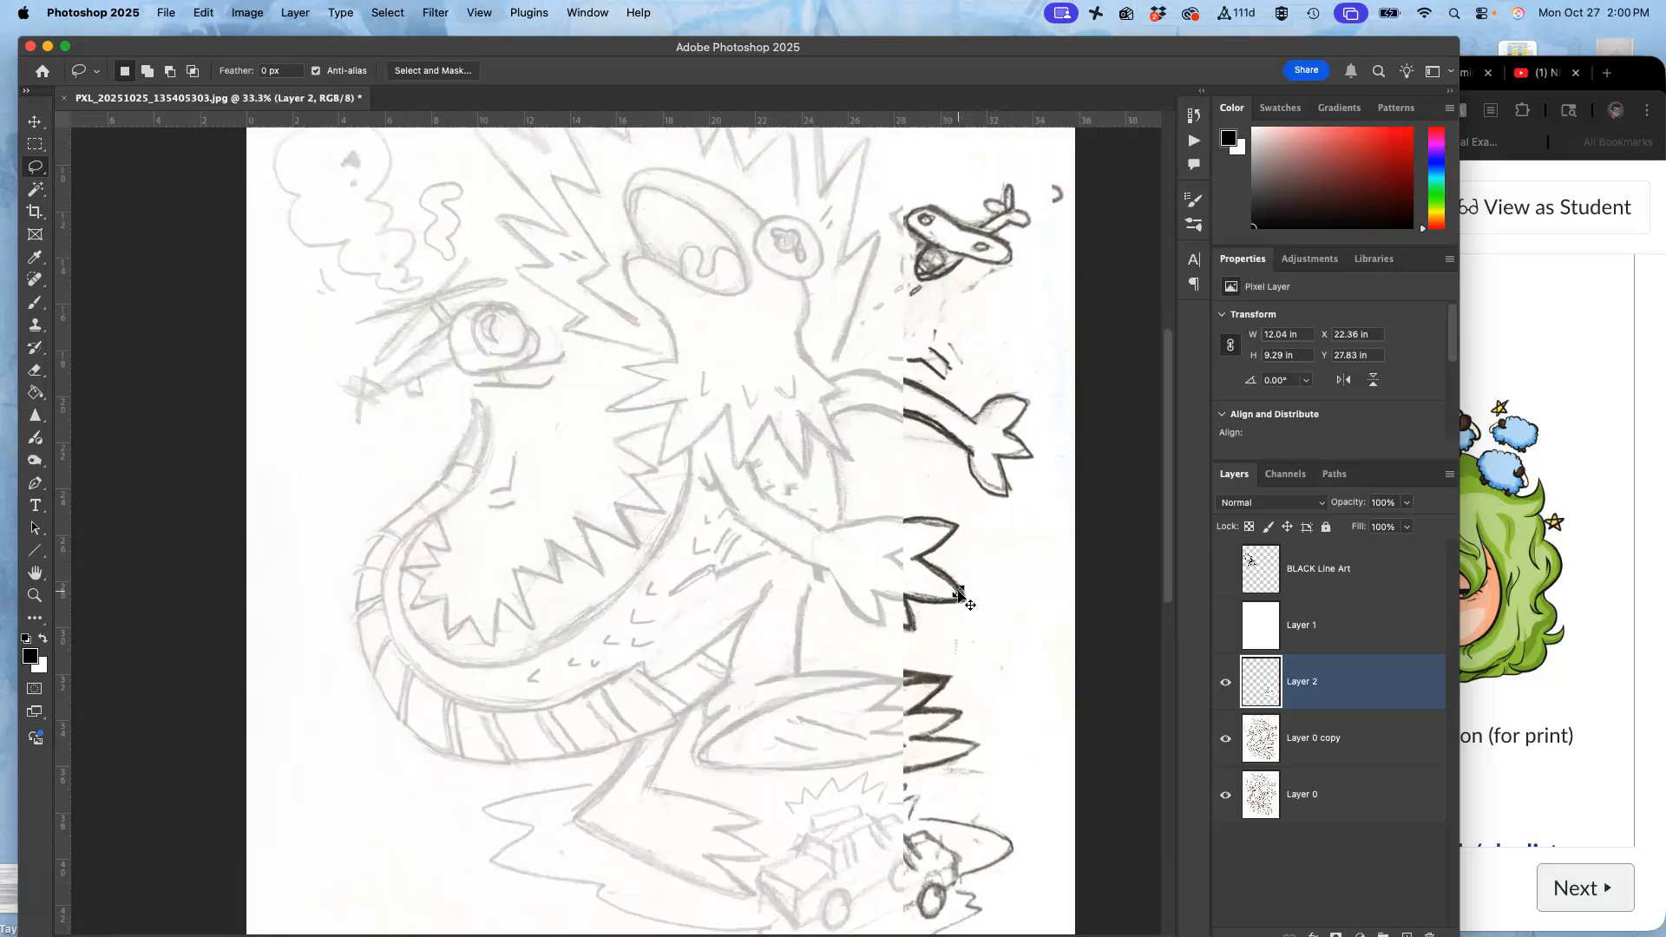
scroll(958, 594, up, 1)
scroll(957, 593, left, 1)
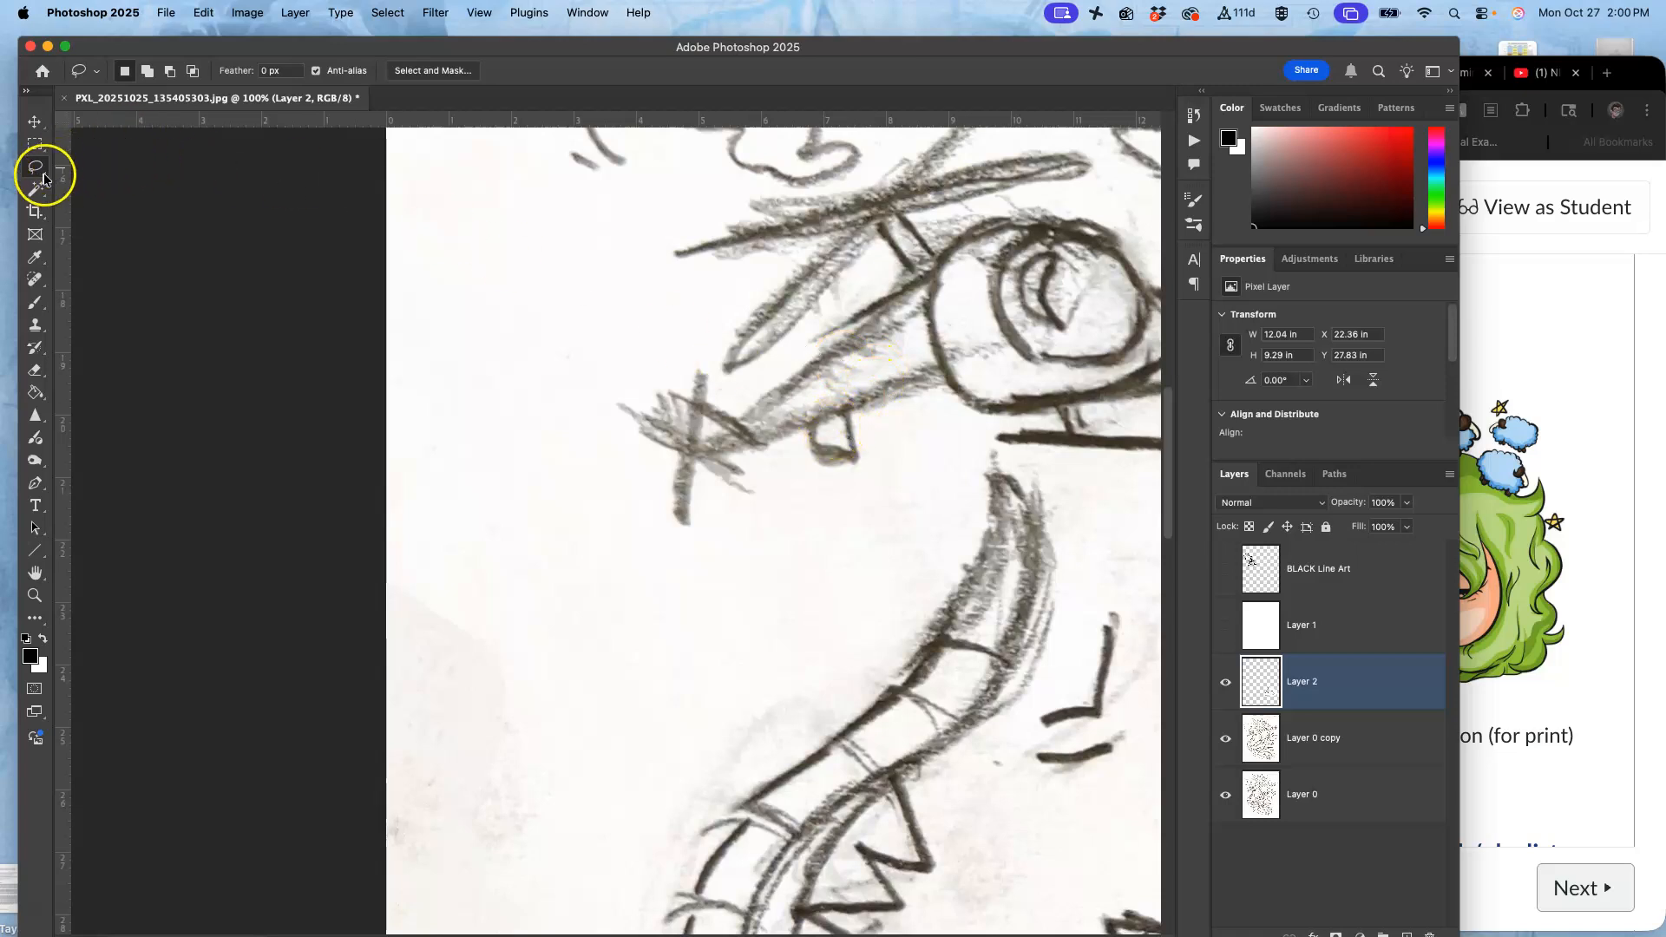
click(37, 302)
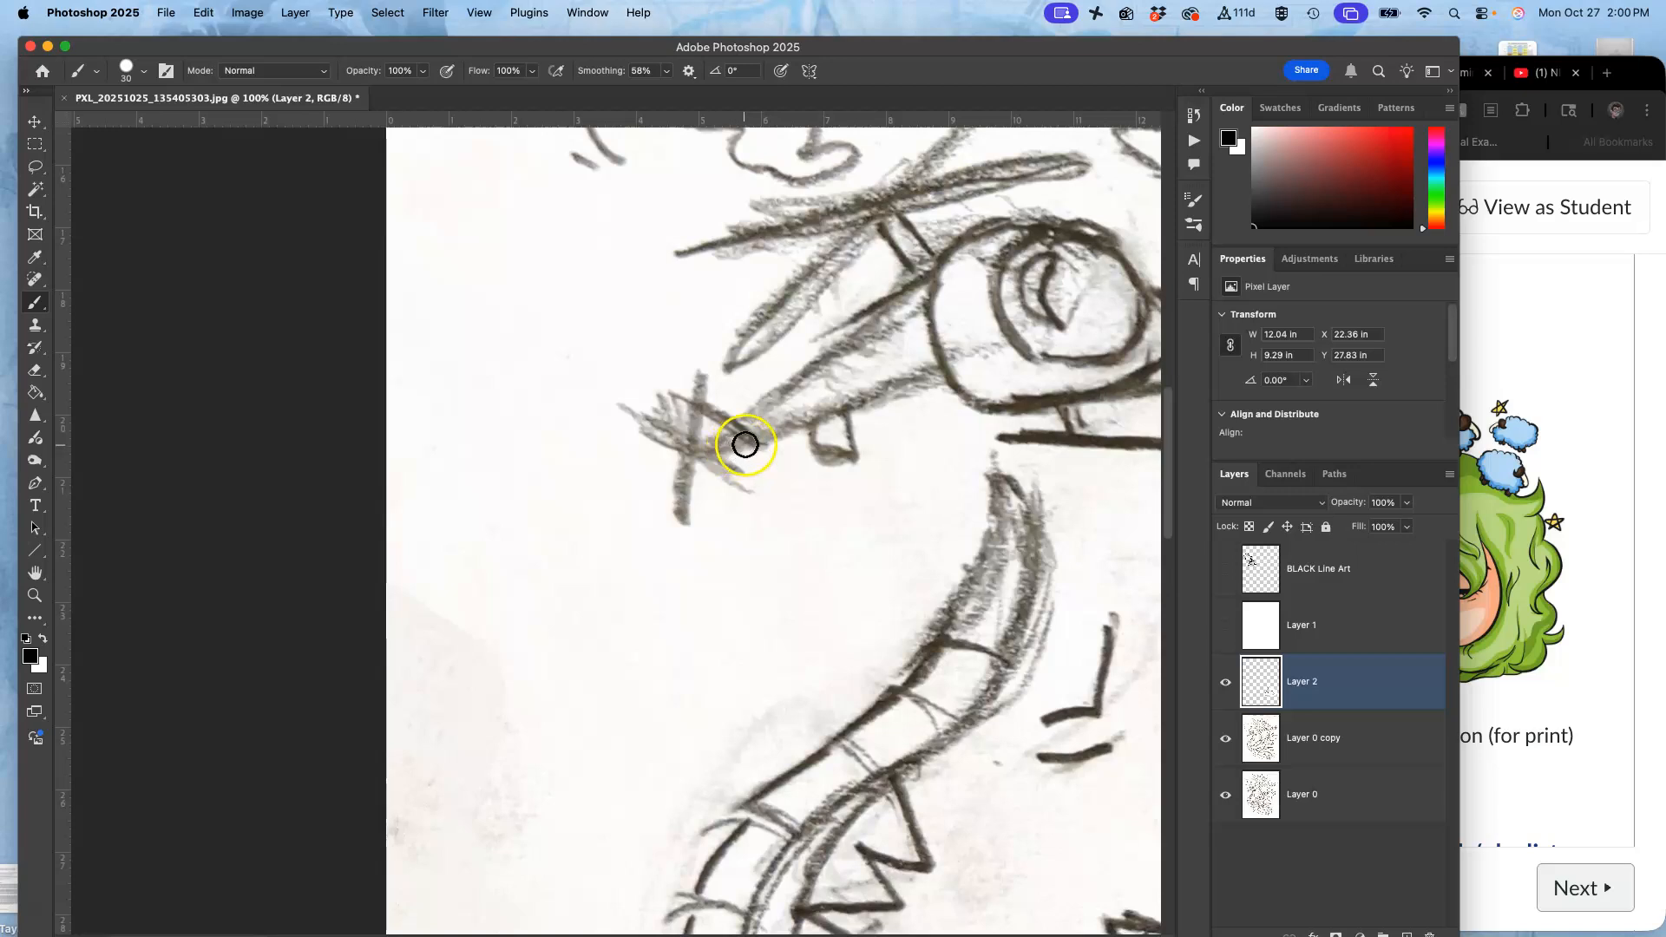
mouse_move(744, 445)
mouse_down()
mouse_move(756, 485)
mouse_move(709, 463)
mouse_move(682, 519)
mouse_move(669, 494)
mouse_move(697, 444)
mouse_move(659, 388)
mouse_move(681, 377)
mouse_move(738, 430)
mouse_move(769, 416)
mouse_up()
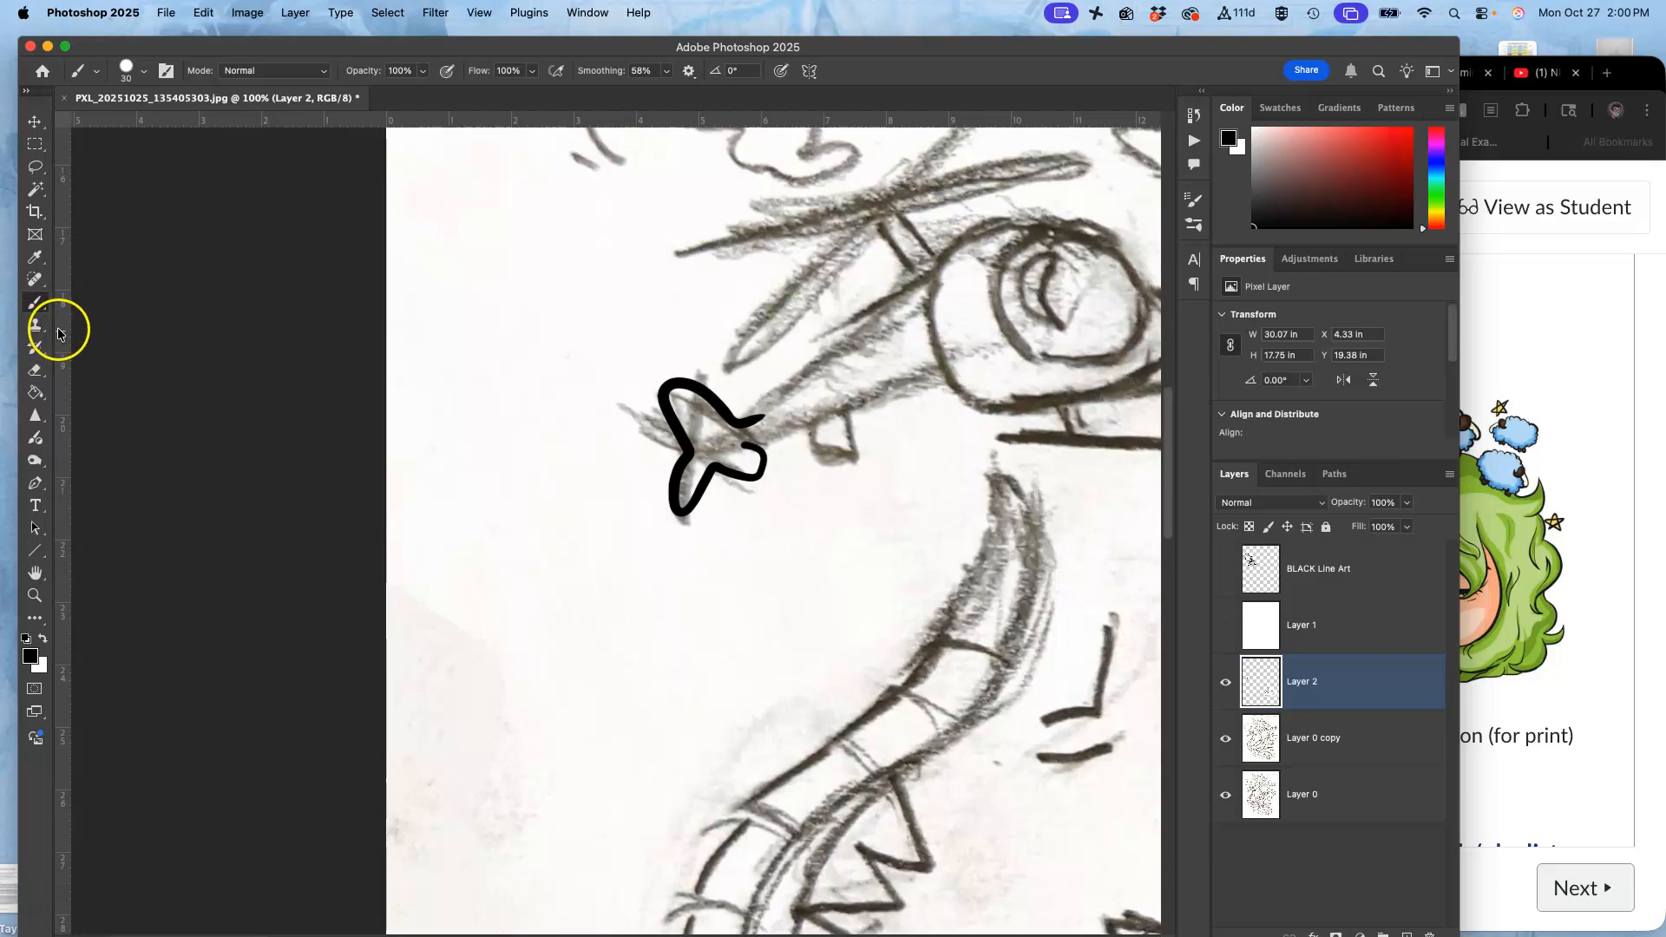
alt+click(536, 399)
mouse_move(856, 445)
mouse_down()
mouse_move(818, 469)
mouse_move(866, 446)
mouse_move(863, 413)
mouse_move(810, 435)
mouse_move(796, 463)
mouse_move(813, 469)
mouse_up()
Step: View the whole sketch and toggle the visibility of Layer 2 and Layer 0 copy to compare the edits with the original
key(super+minus)
key(super+minus)
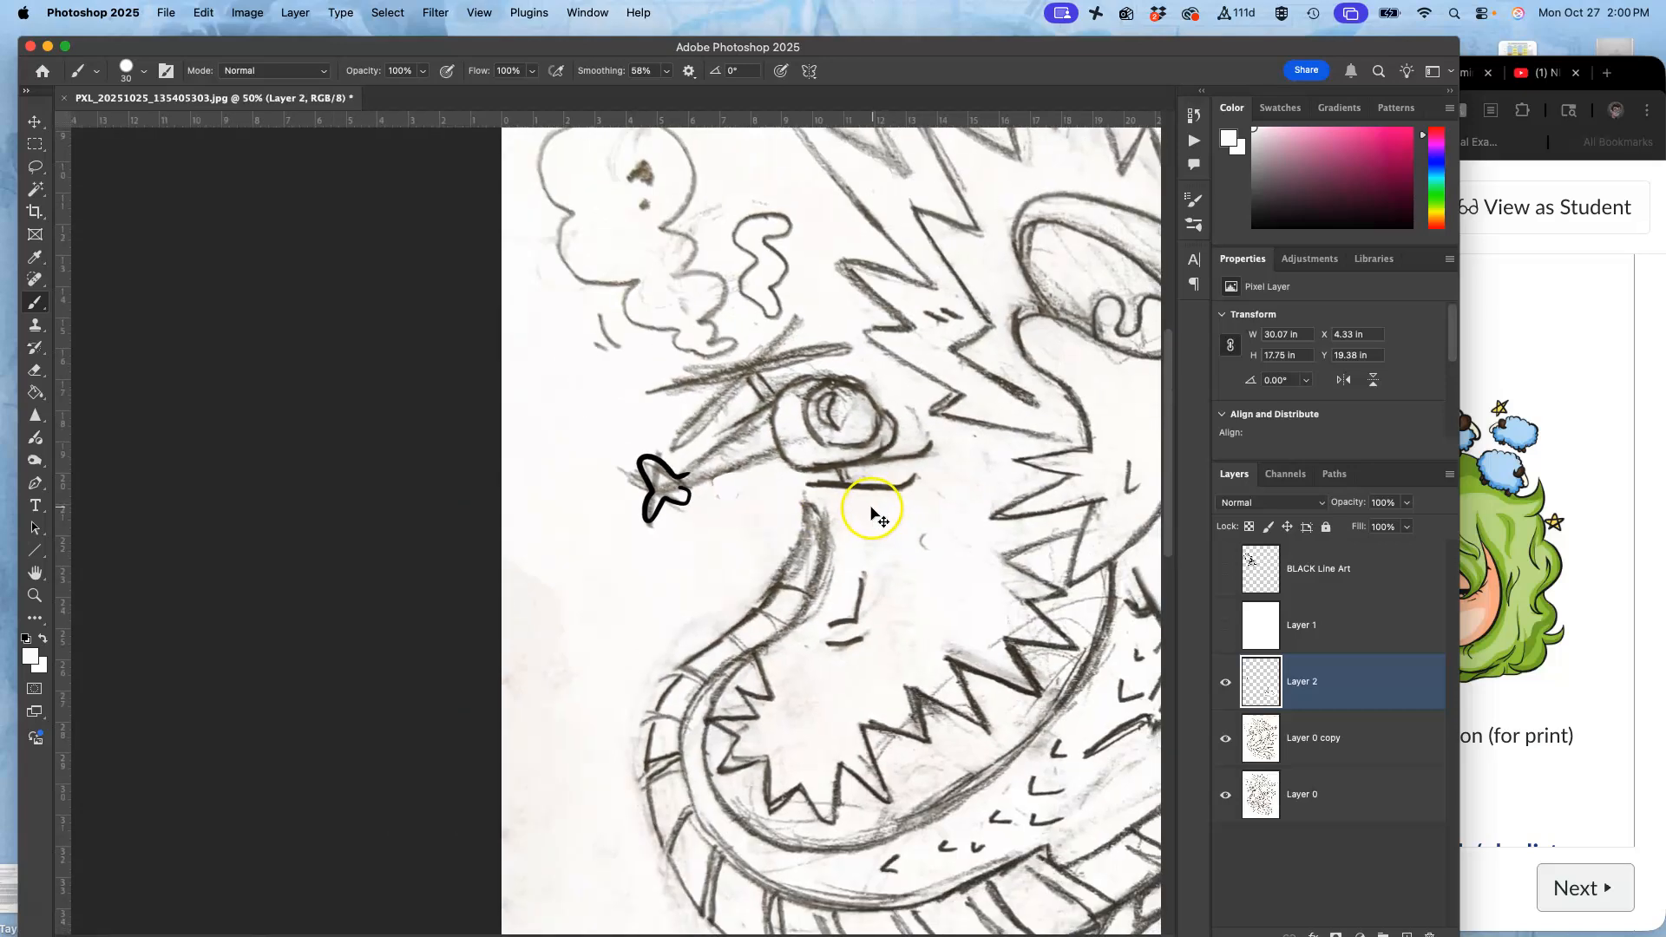
key(super+minus)
key(super+minus)
drag(875, 512, 803, 484)
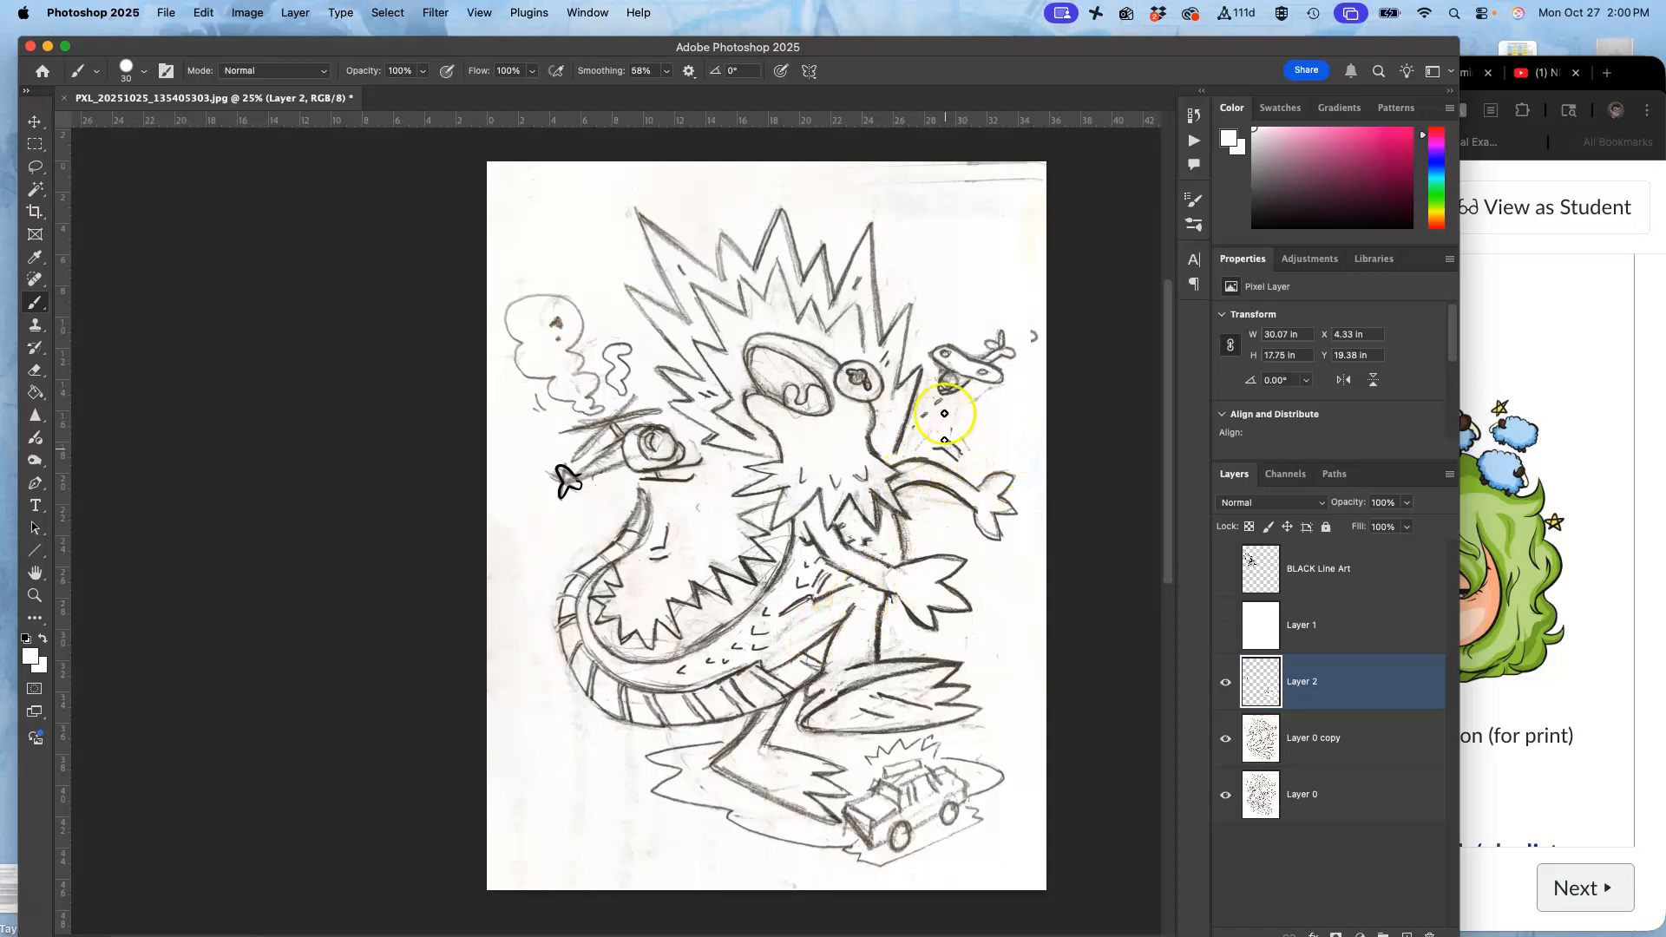
click(1225, 681)
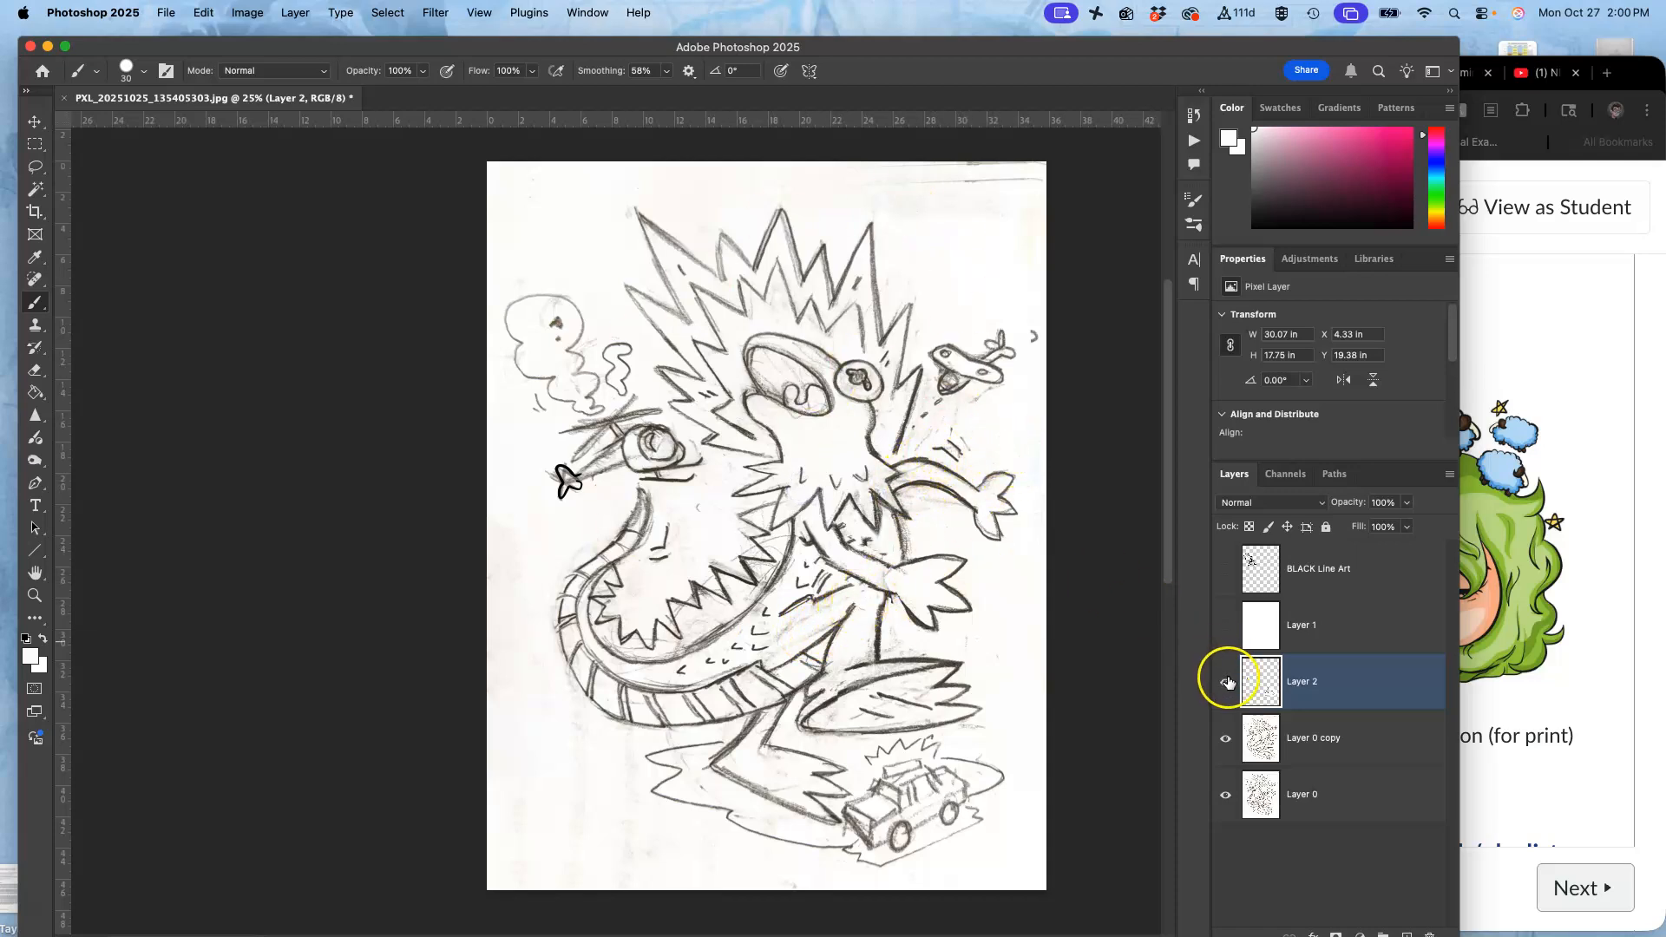
click(1225, 736)
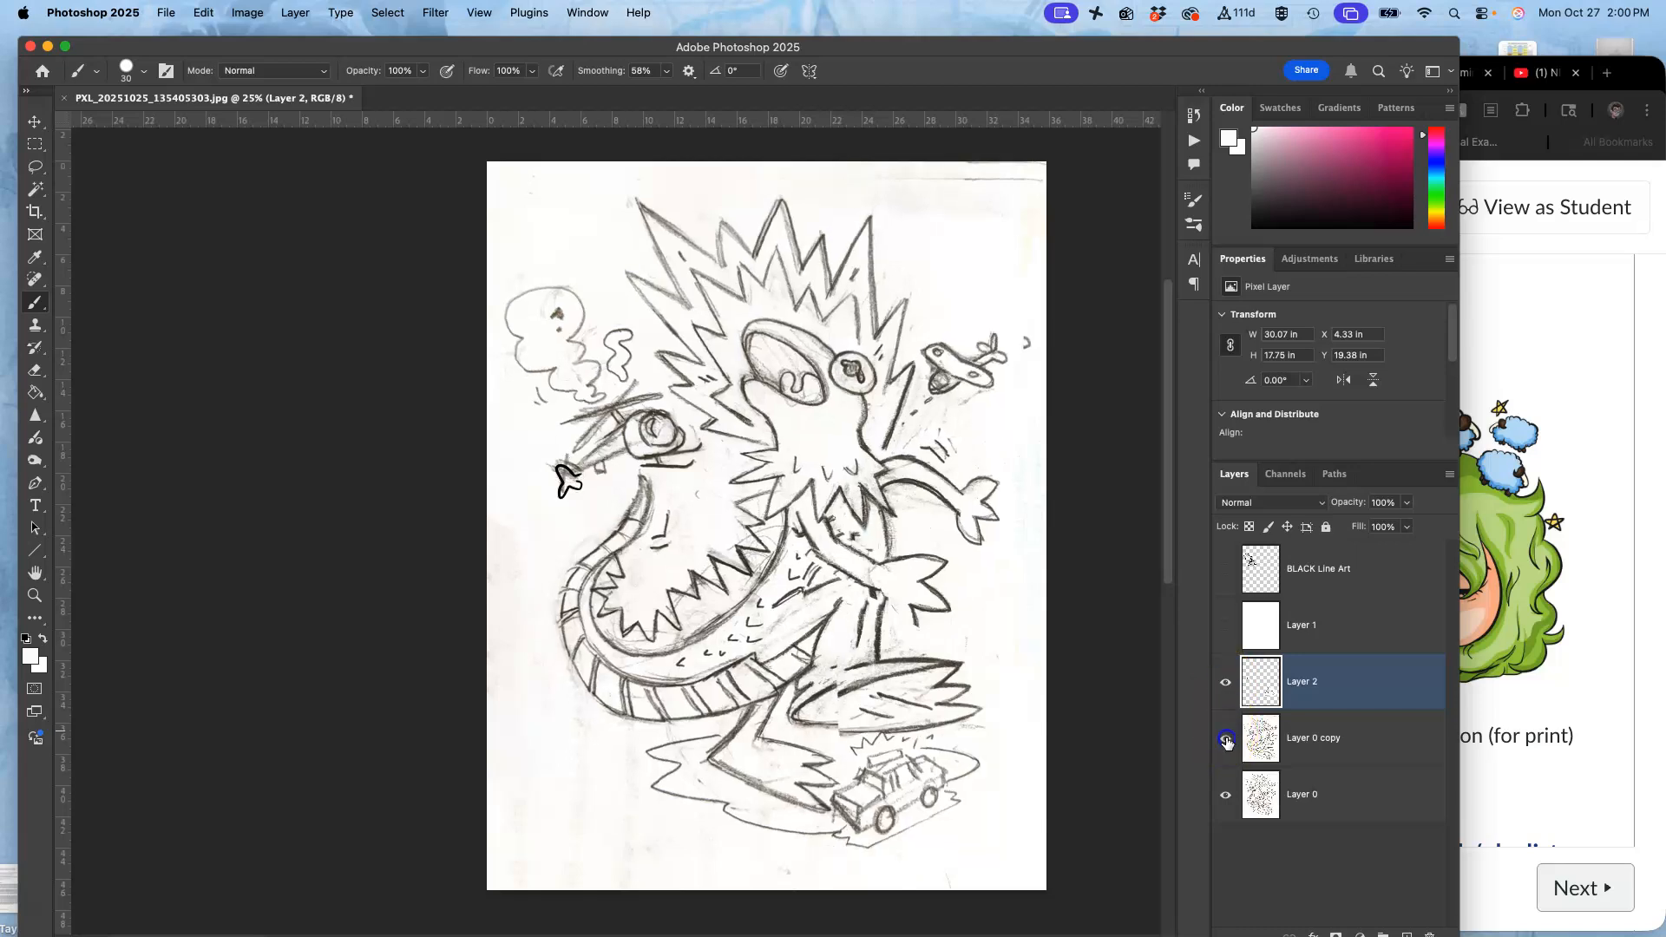
Step: Toggle the visibility of Layer 0 copy and Layer 2 repeatedly to compare the warped sketch with the original
click(1226, 739)
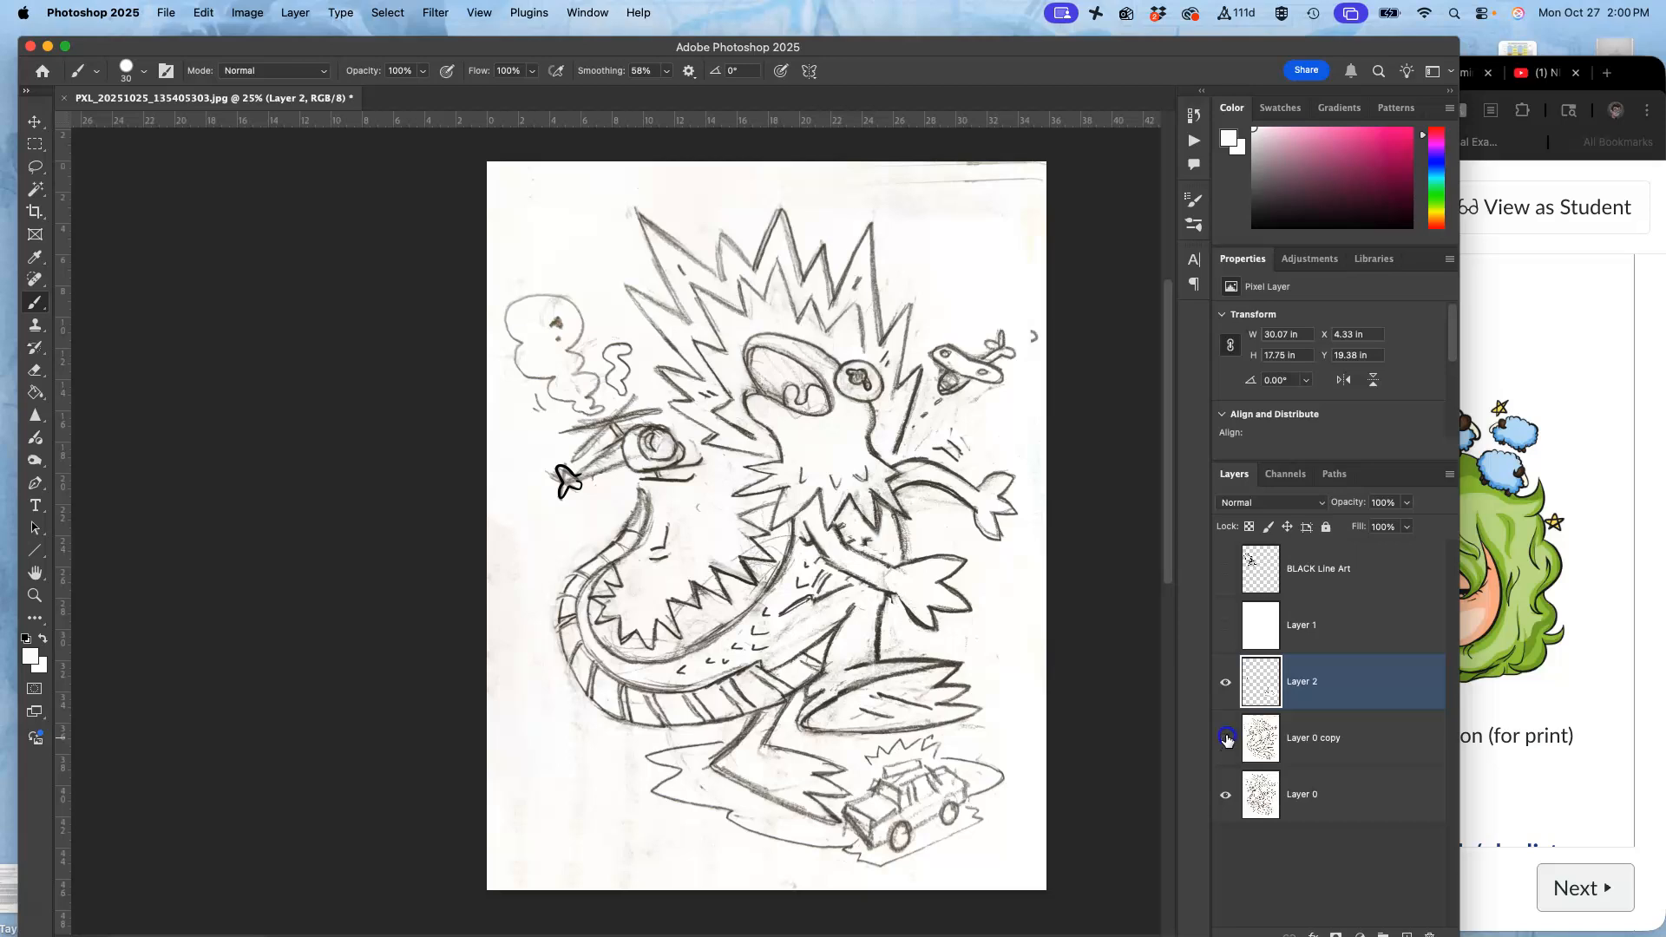
click(1226, 741)
click(1224, 741)
click(1224, 741)
click(1224, 741)
click(1225, 742)
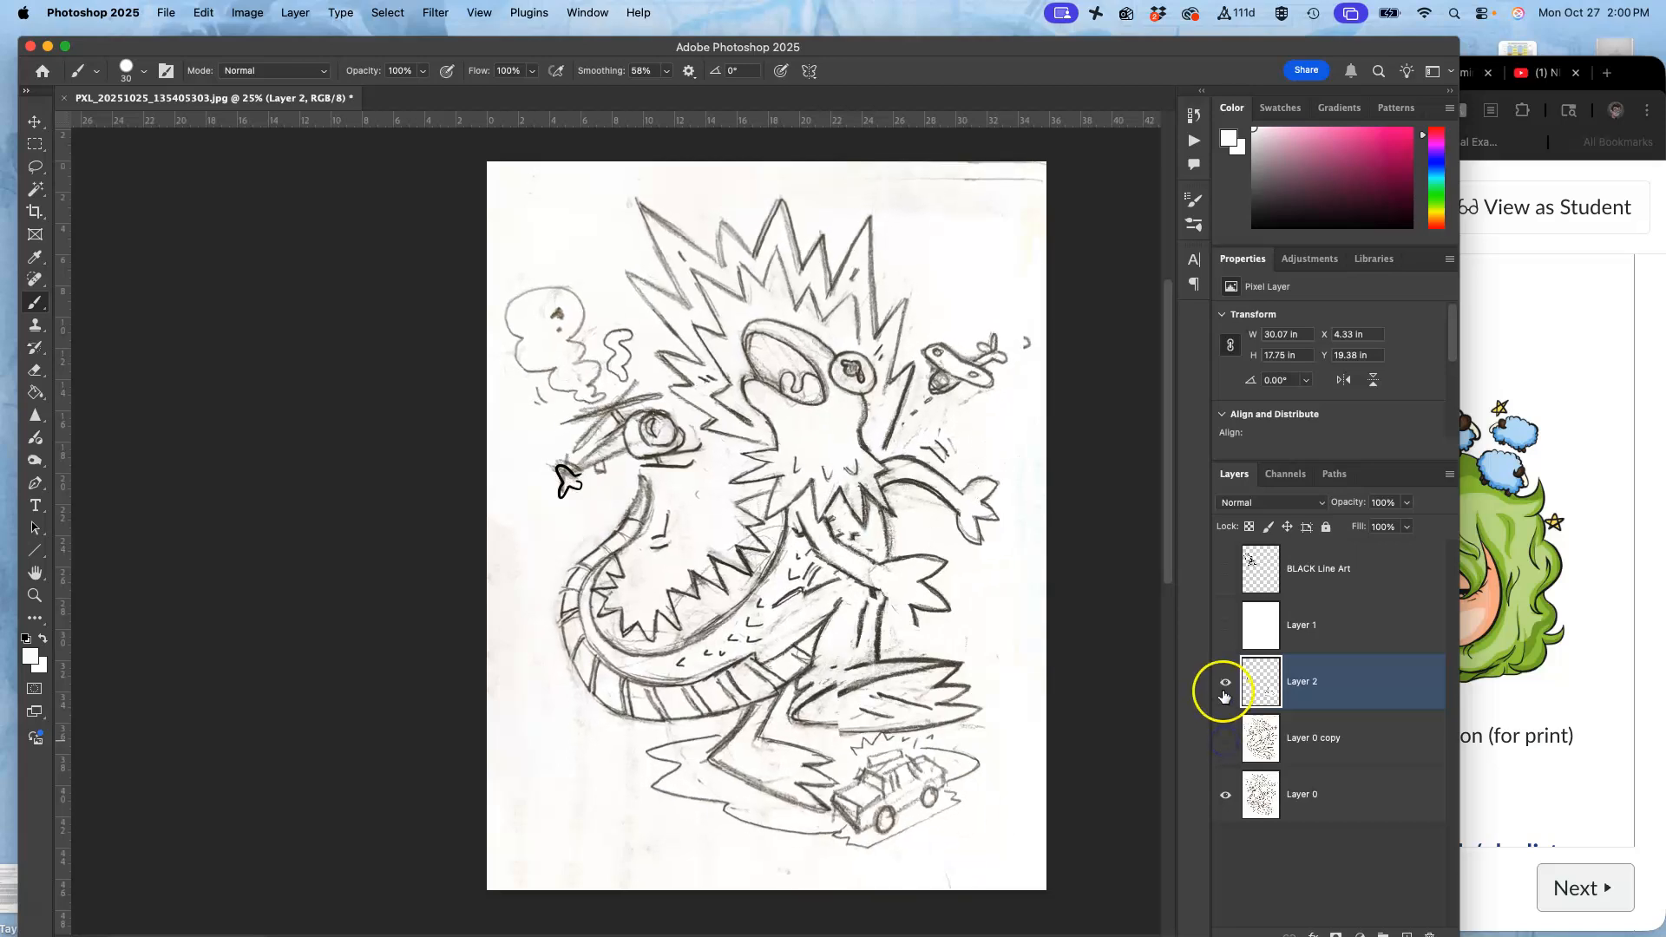
click(1224, 683)
click(1224, 692)
click(1224, 742)
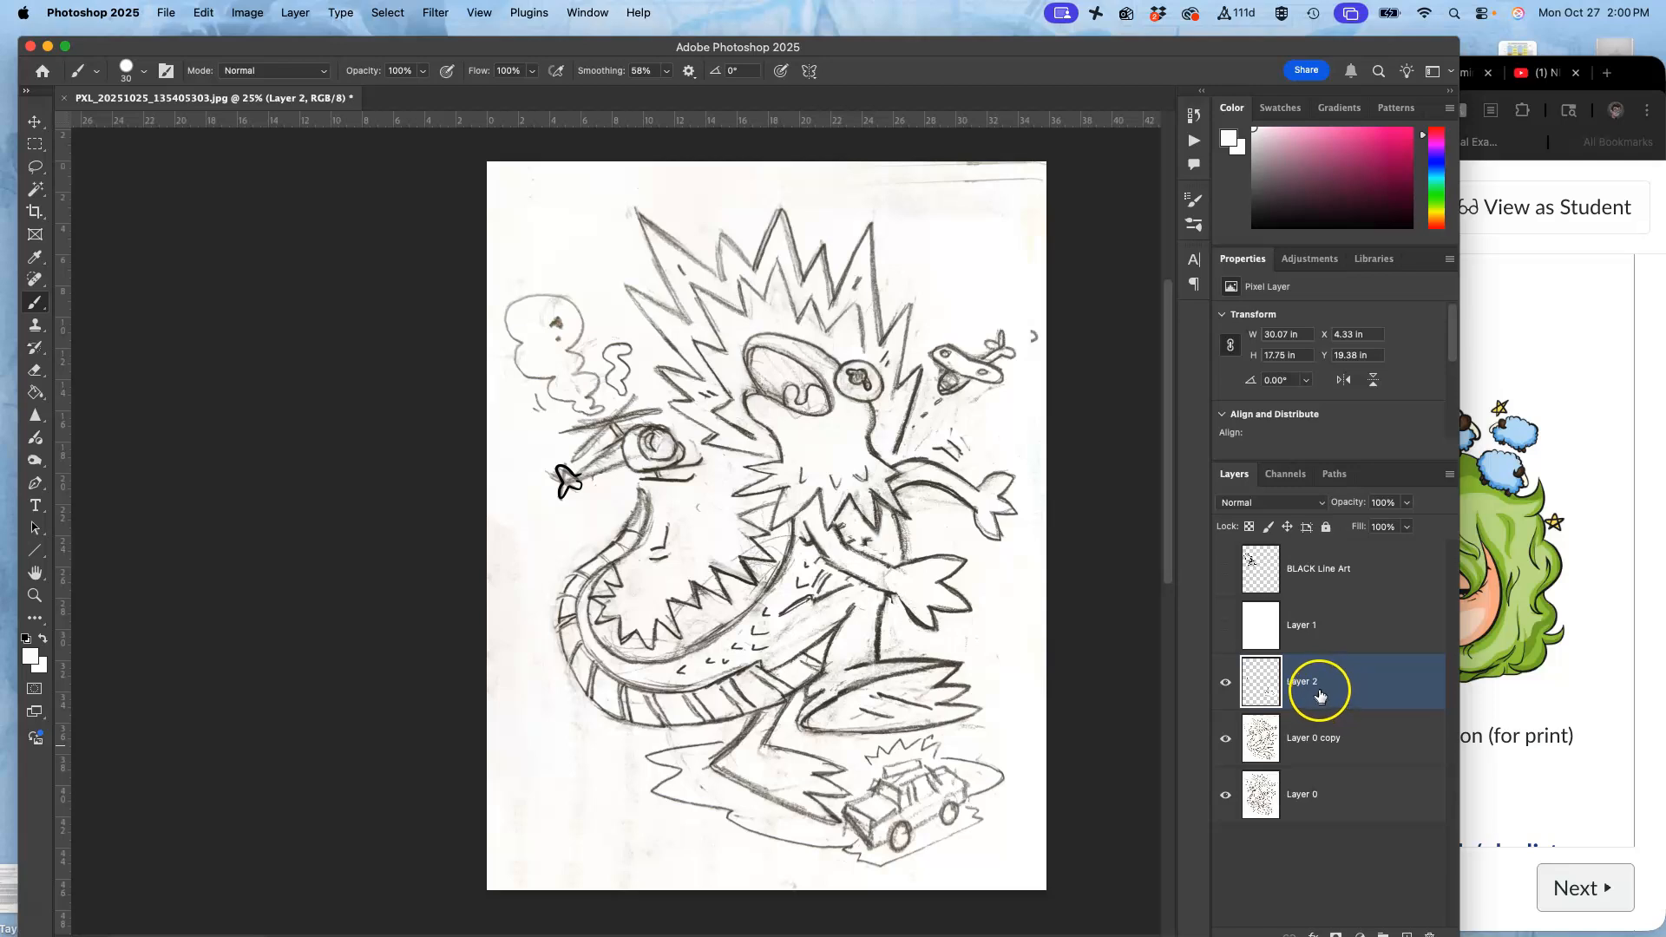
Step: Merge the visible layers into a new layer above Layer 2, keeping the source layers, and hide Layer 2 and Layer 0 copy
click(306, 11)
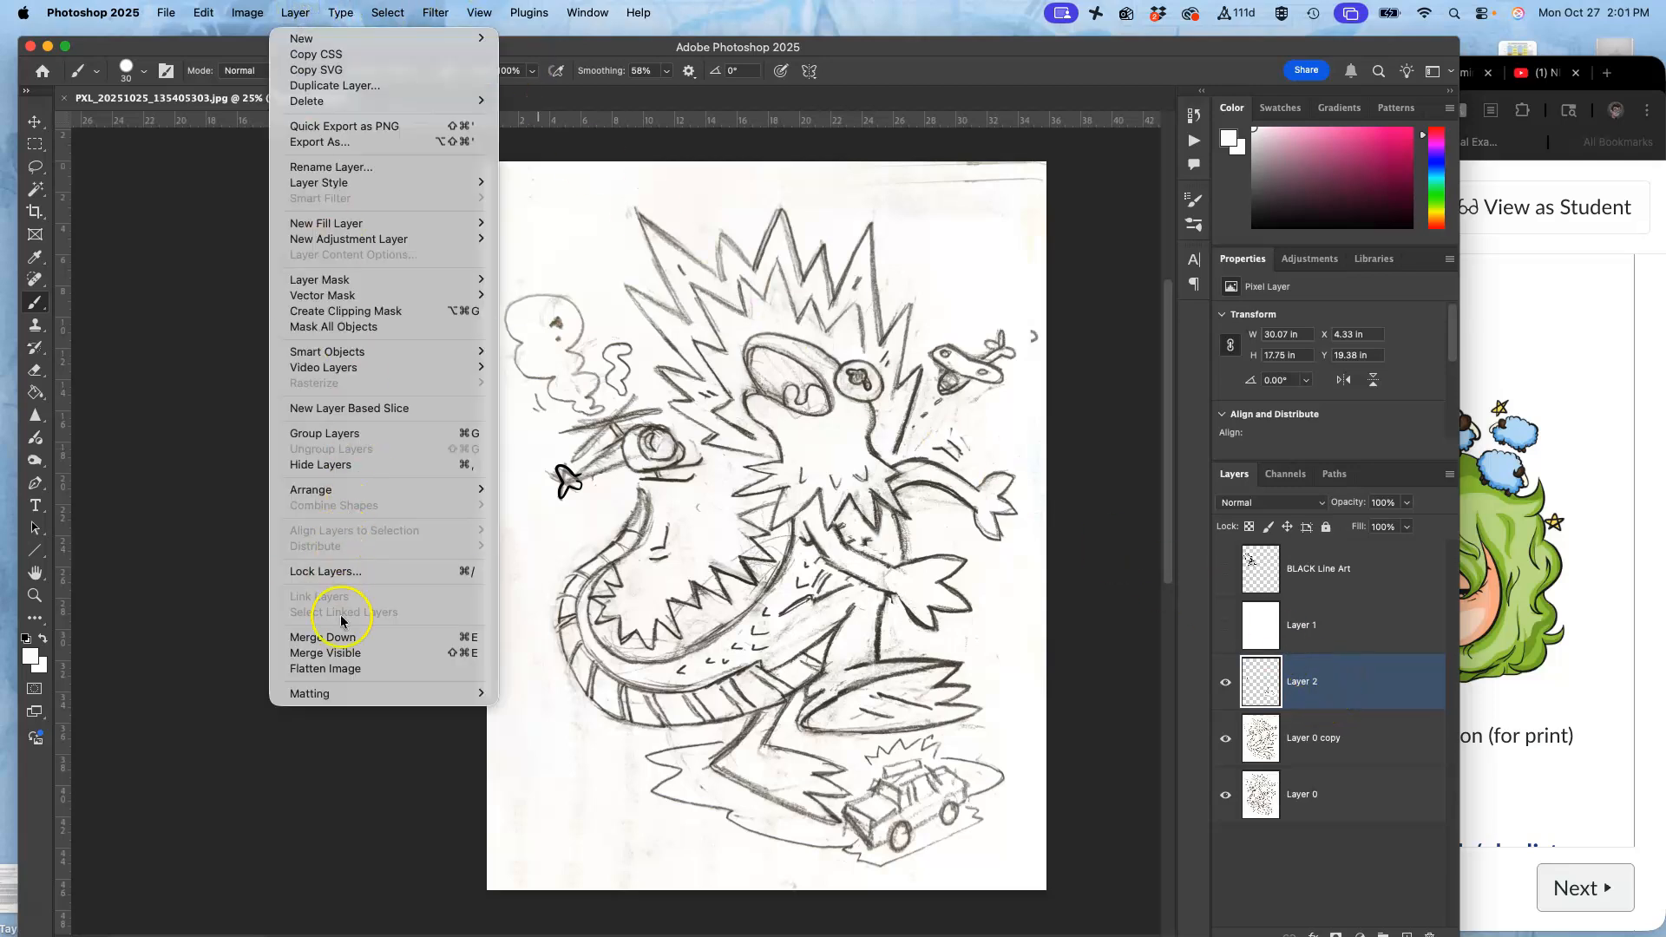
click(345, 654)
click(1226, 740)
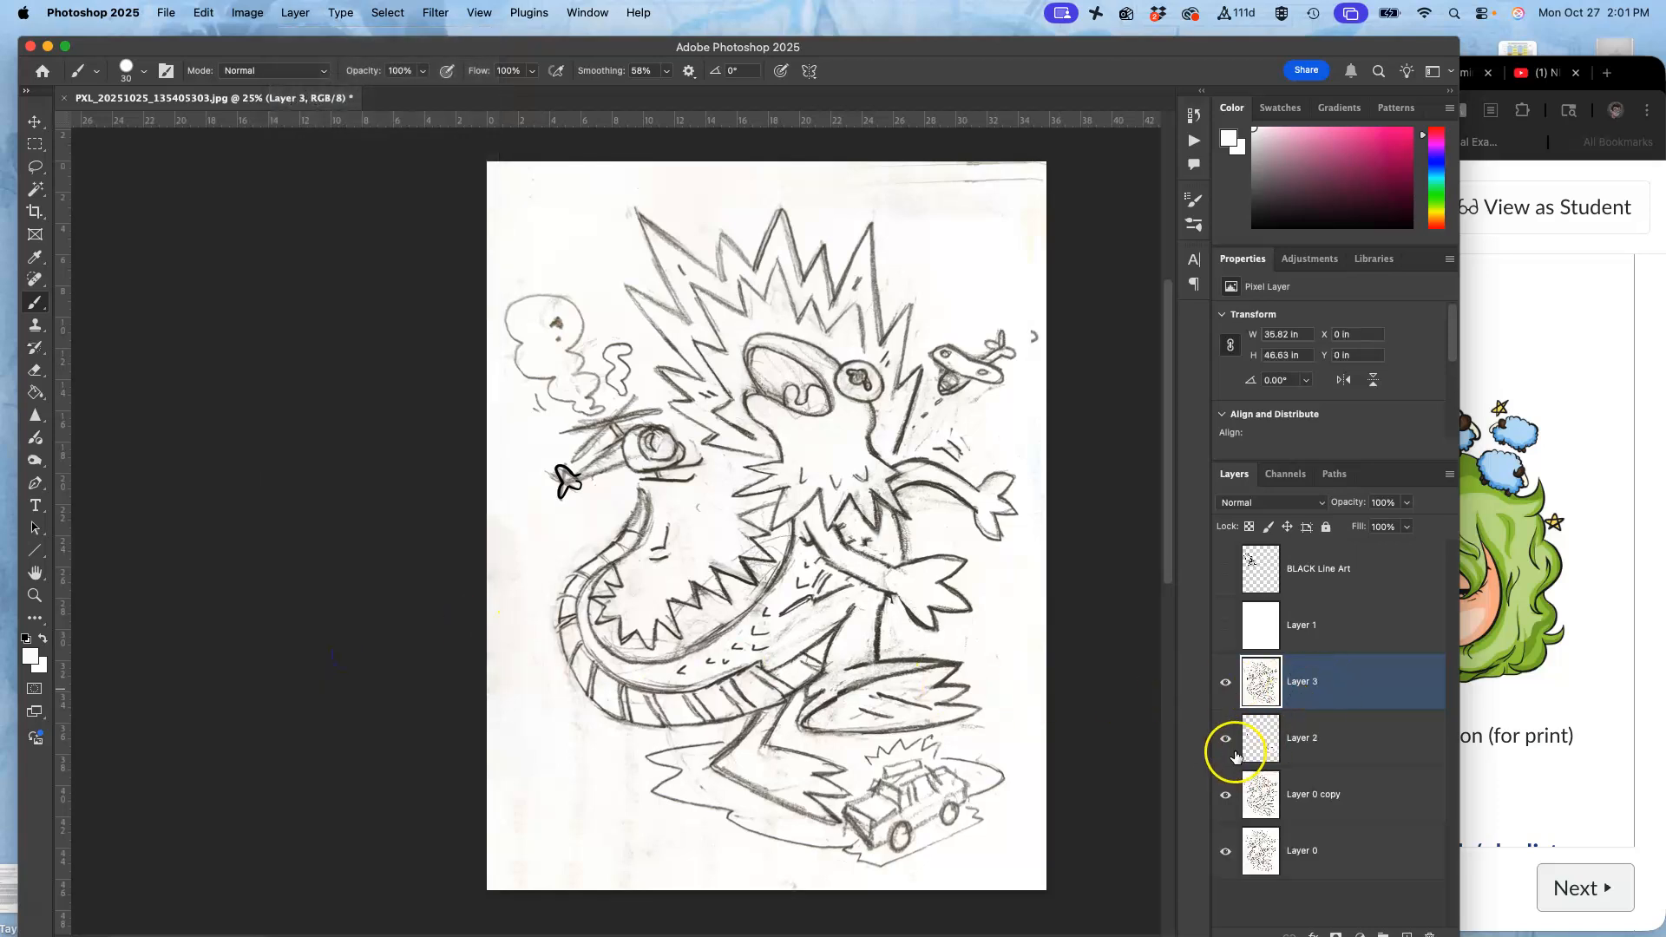
click(1225, 797)
Step: Warp the merged sketch, pulling the foot and car side slightly inward and the tail slightly right, and compare it with the original
key(super+t)
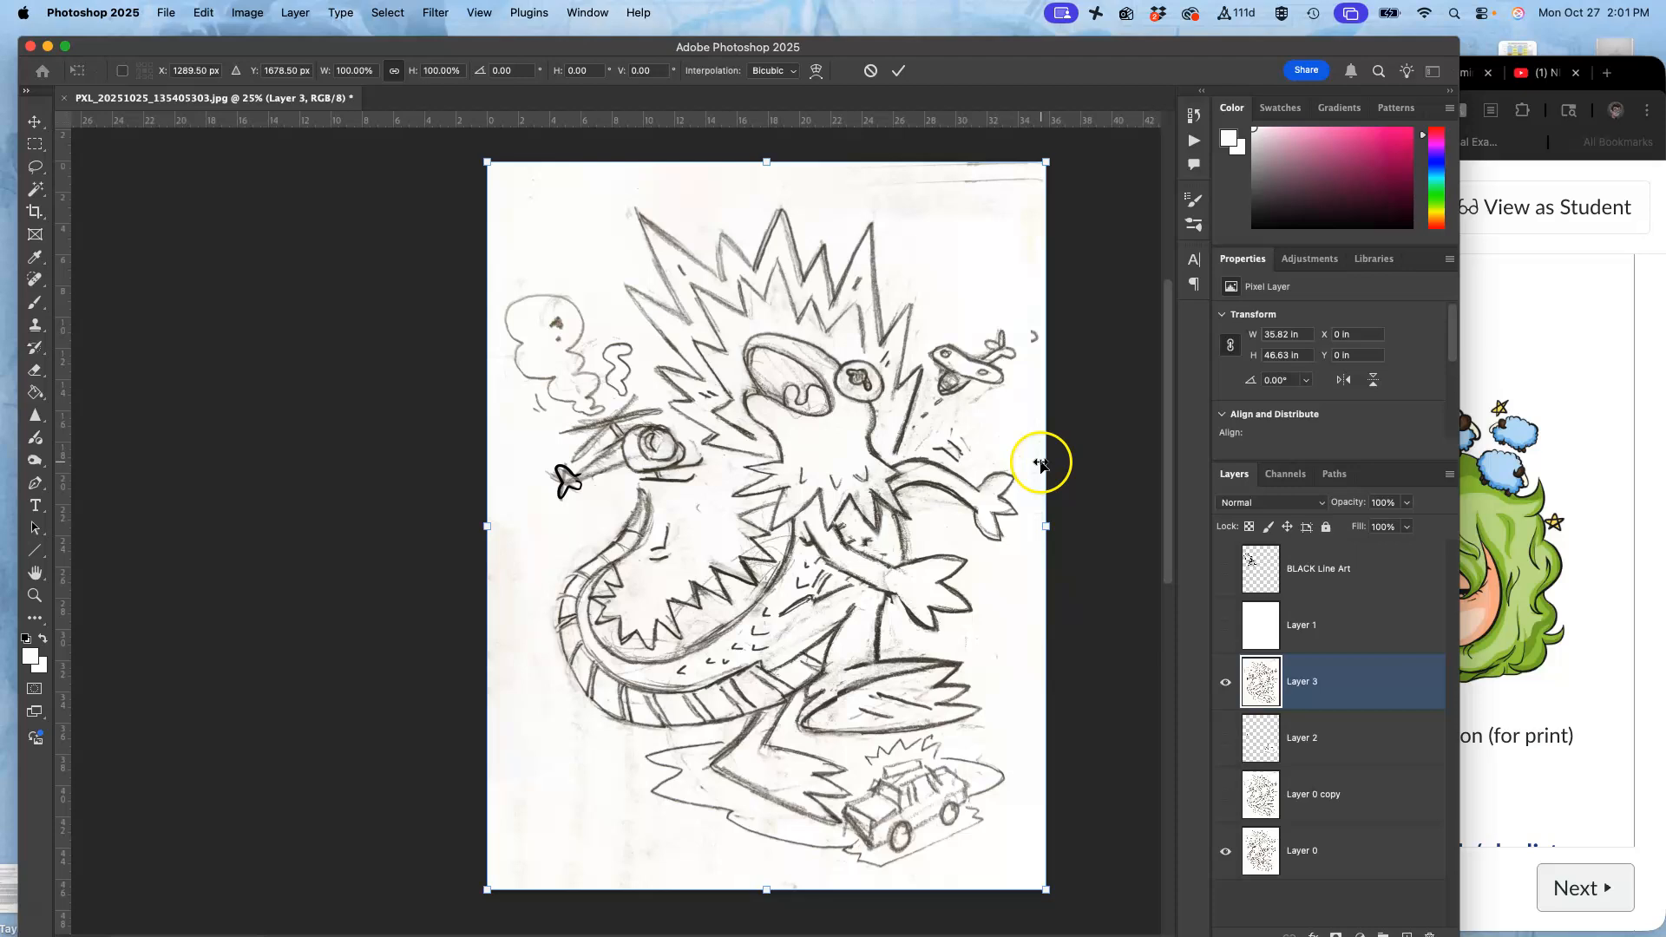
right_click(1015, 553)
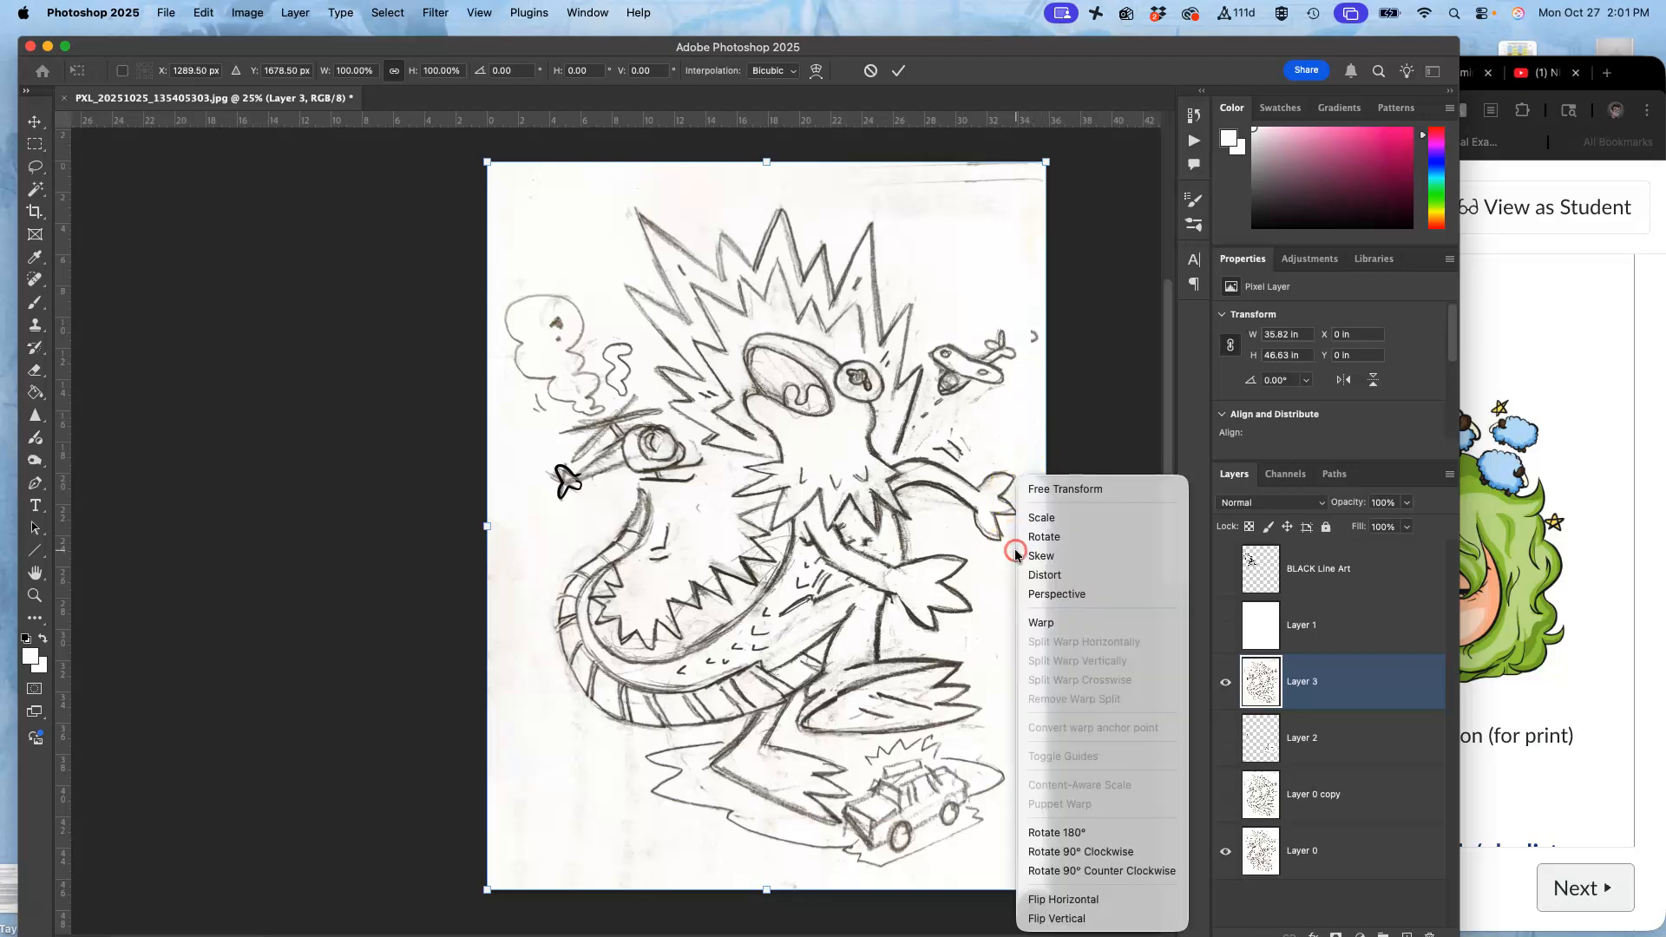
click(1038, 622)
drag(1007, 708, 992, 701)
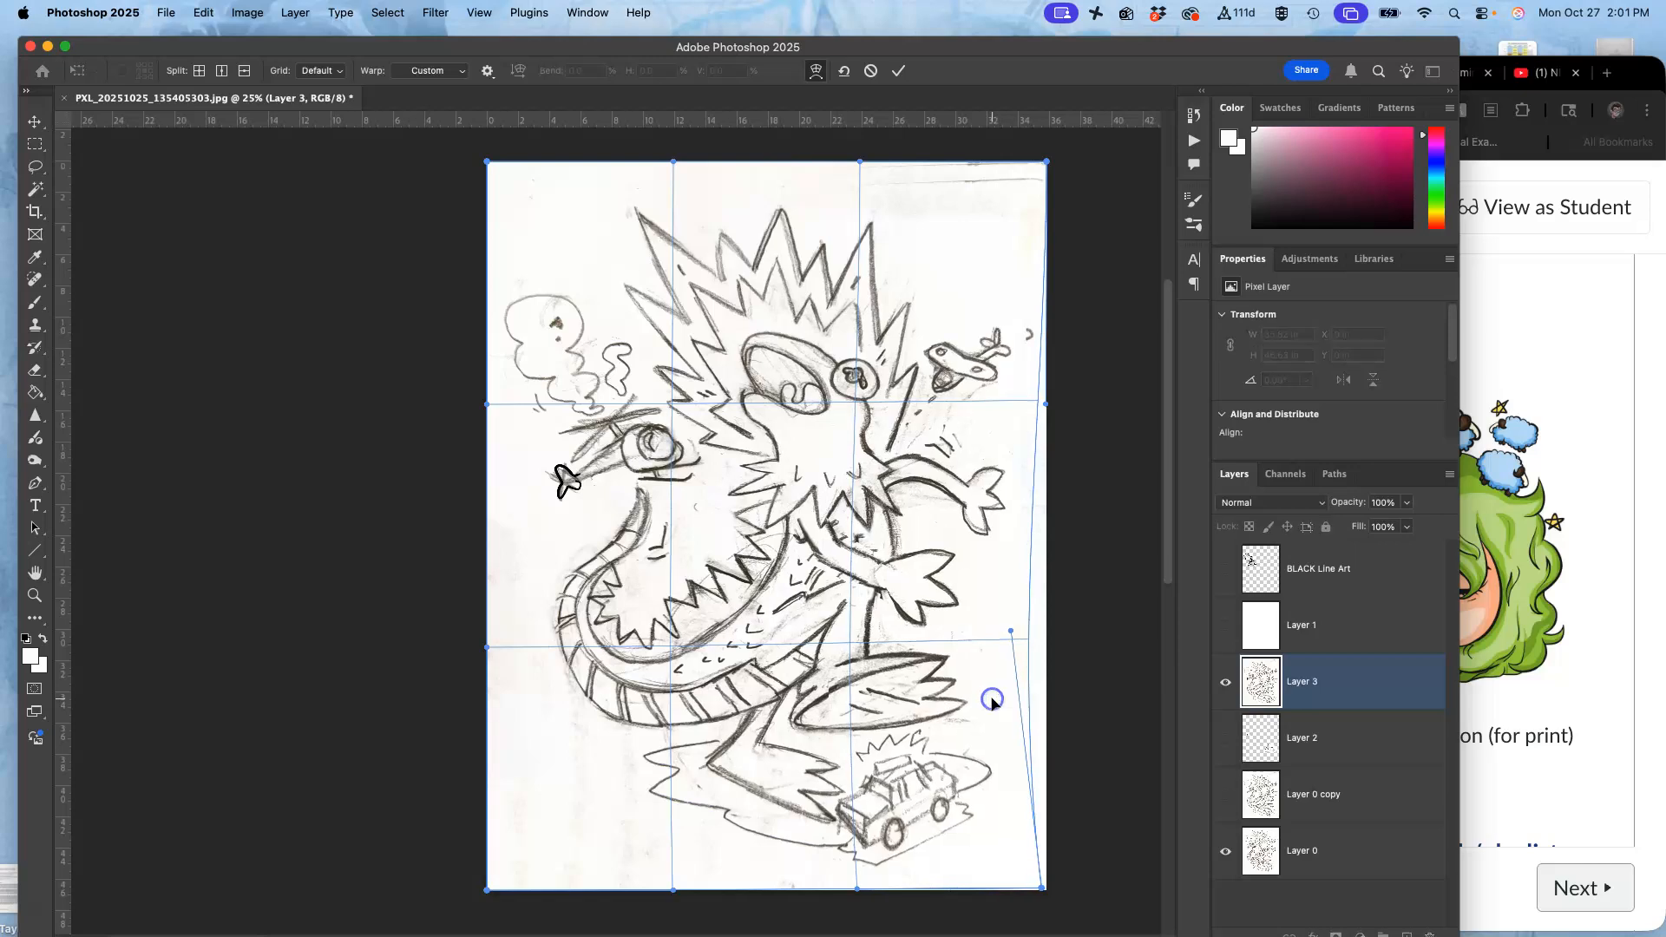
drag(689, 822, 689, 816)
drag(597, 586, 603, 588)
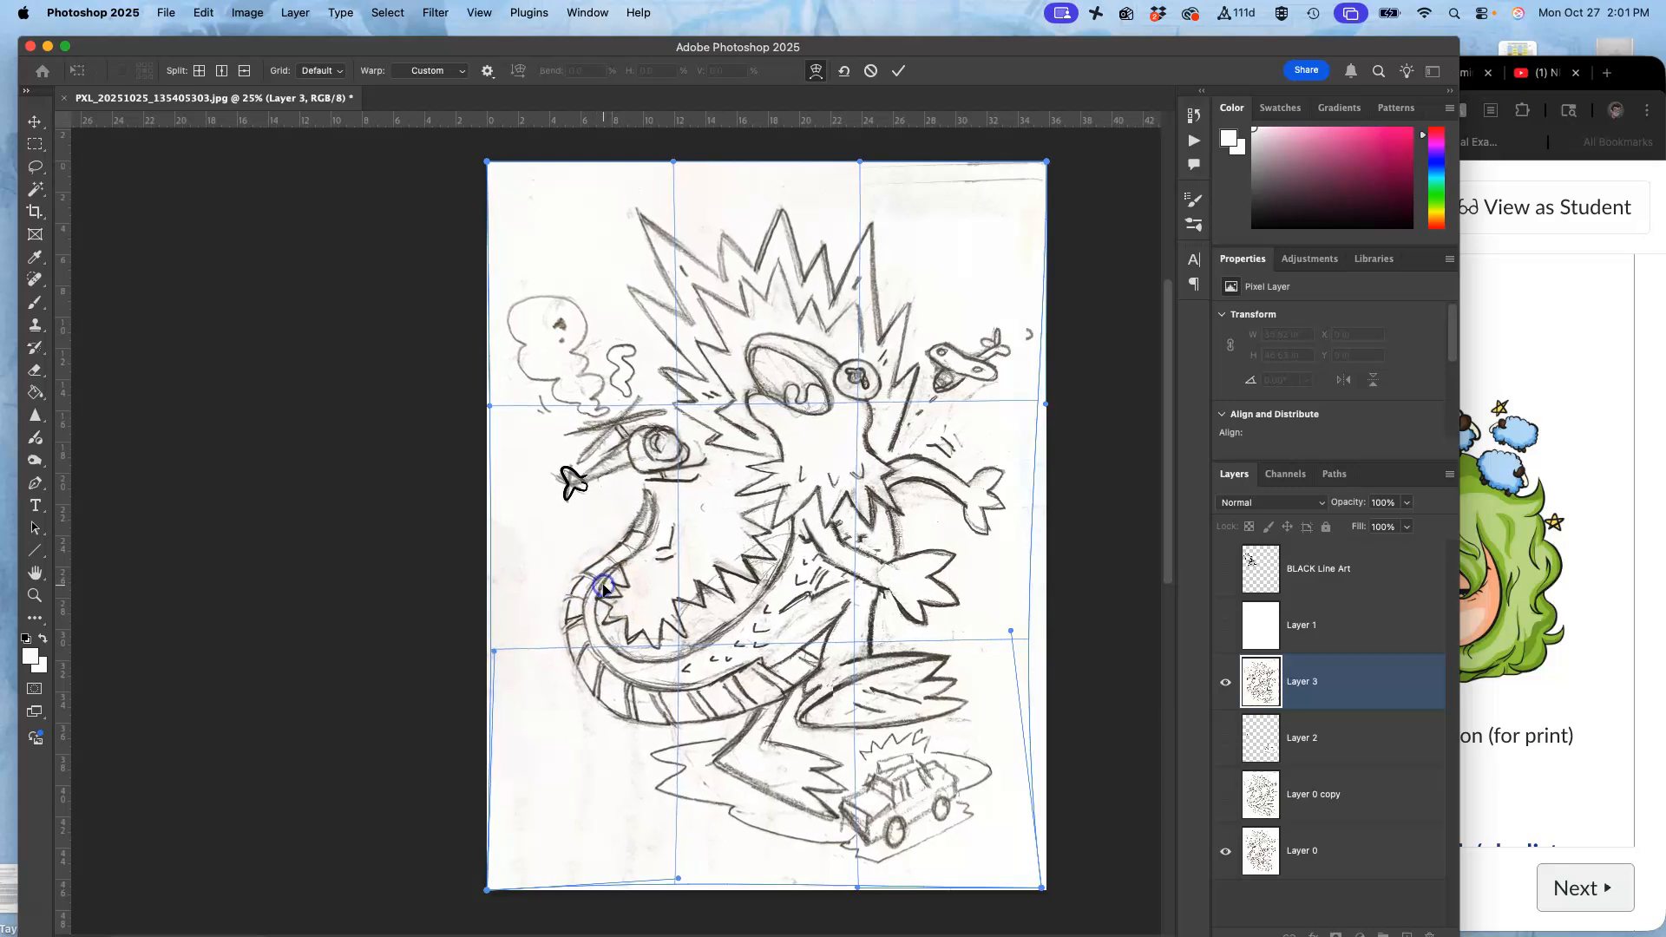
key(Return)
key(b)
mouse_move(1158, 699)
mouse_down()
mouse_move(1202, 740)
mouse_move(1218, 692)
mouse_up()
click(1223, 685)
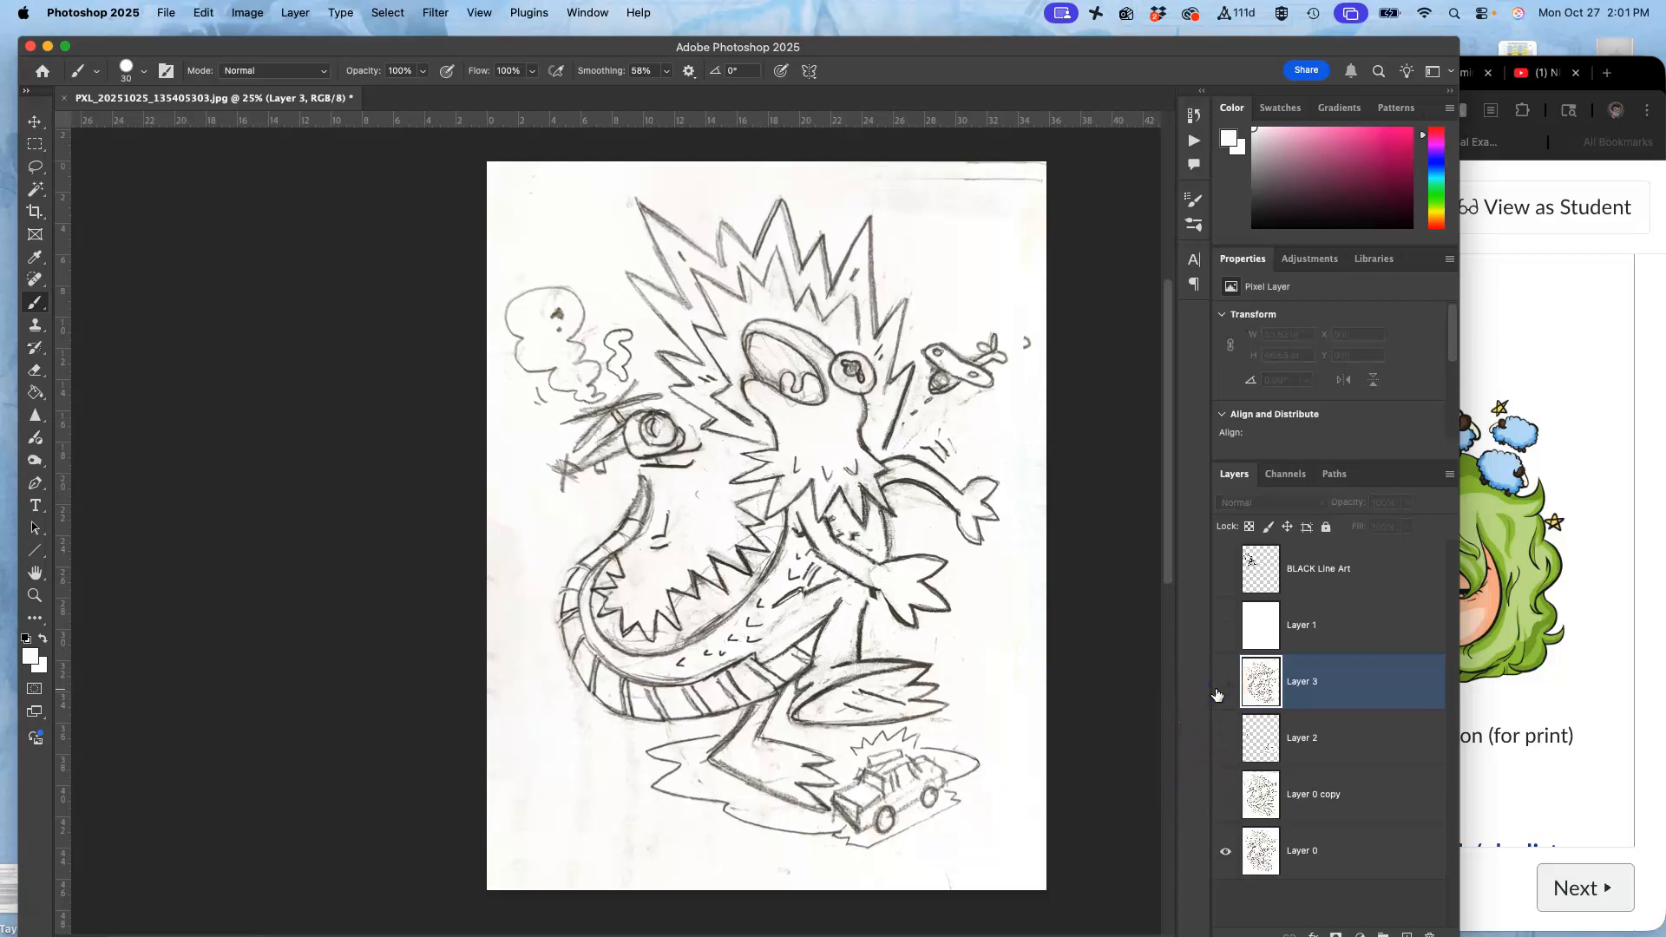
click(1223, 686)
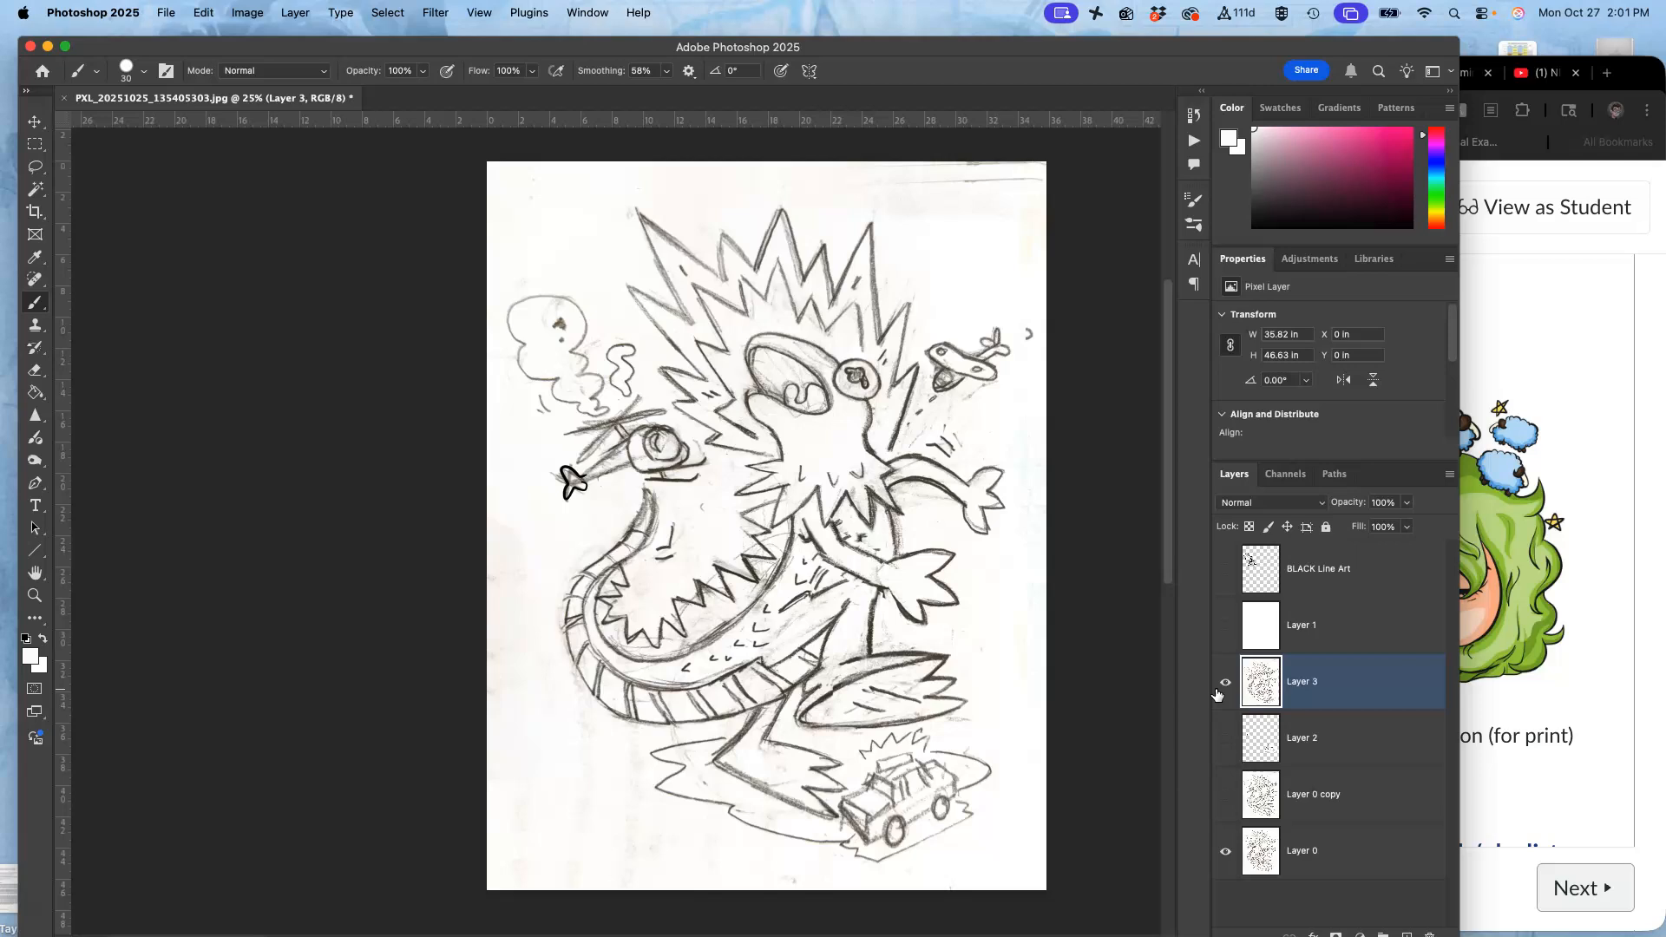
Step: Save a maximum-quality JPEG copy to the Desktop, named with the artist's first name followed by "Assign 5 Sketch Kermit"
click(167, 14)
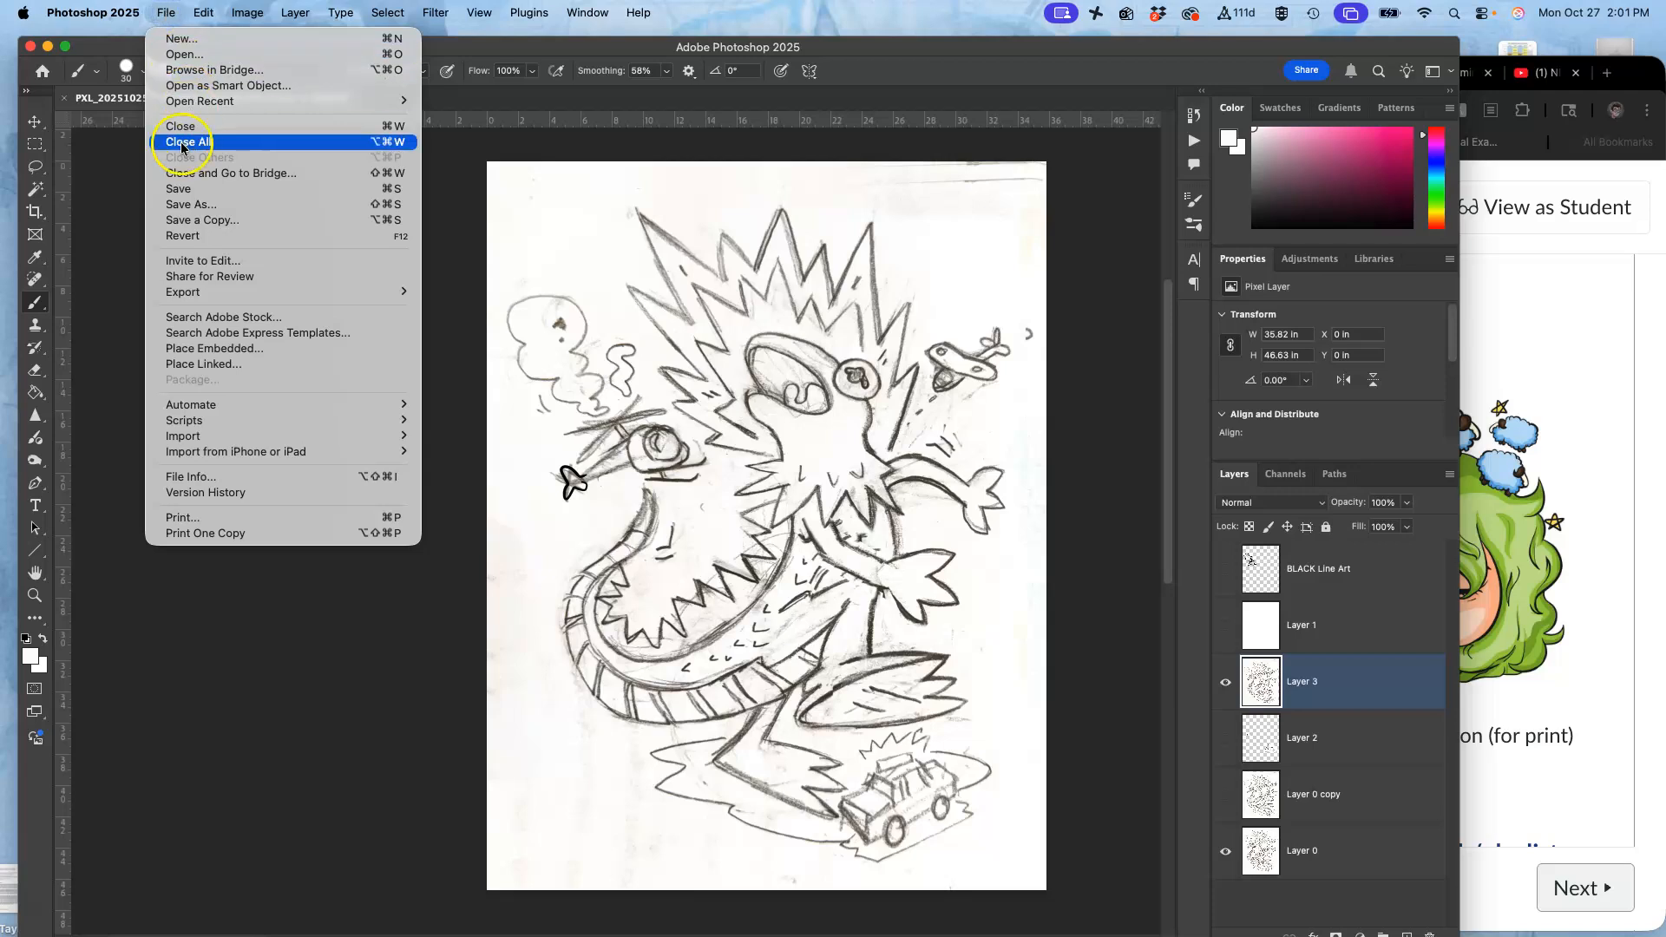
click(197, 220)
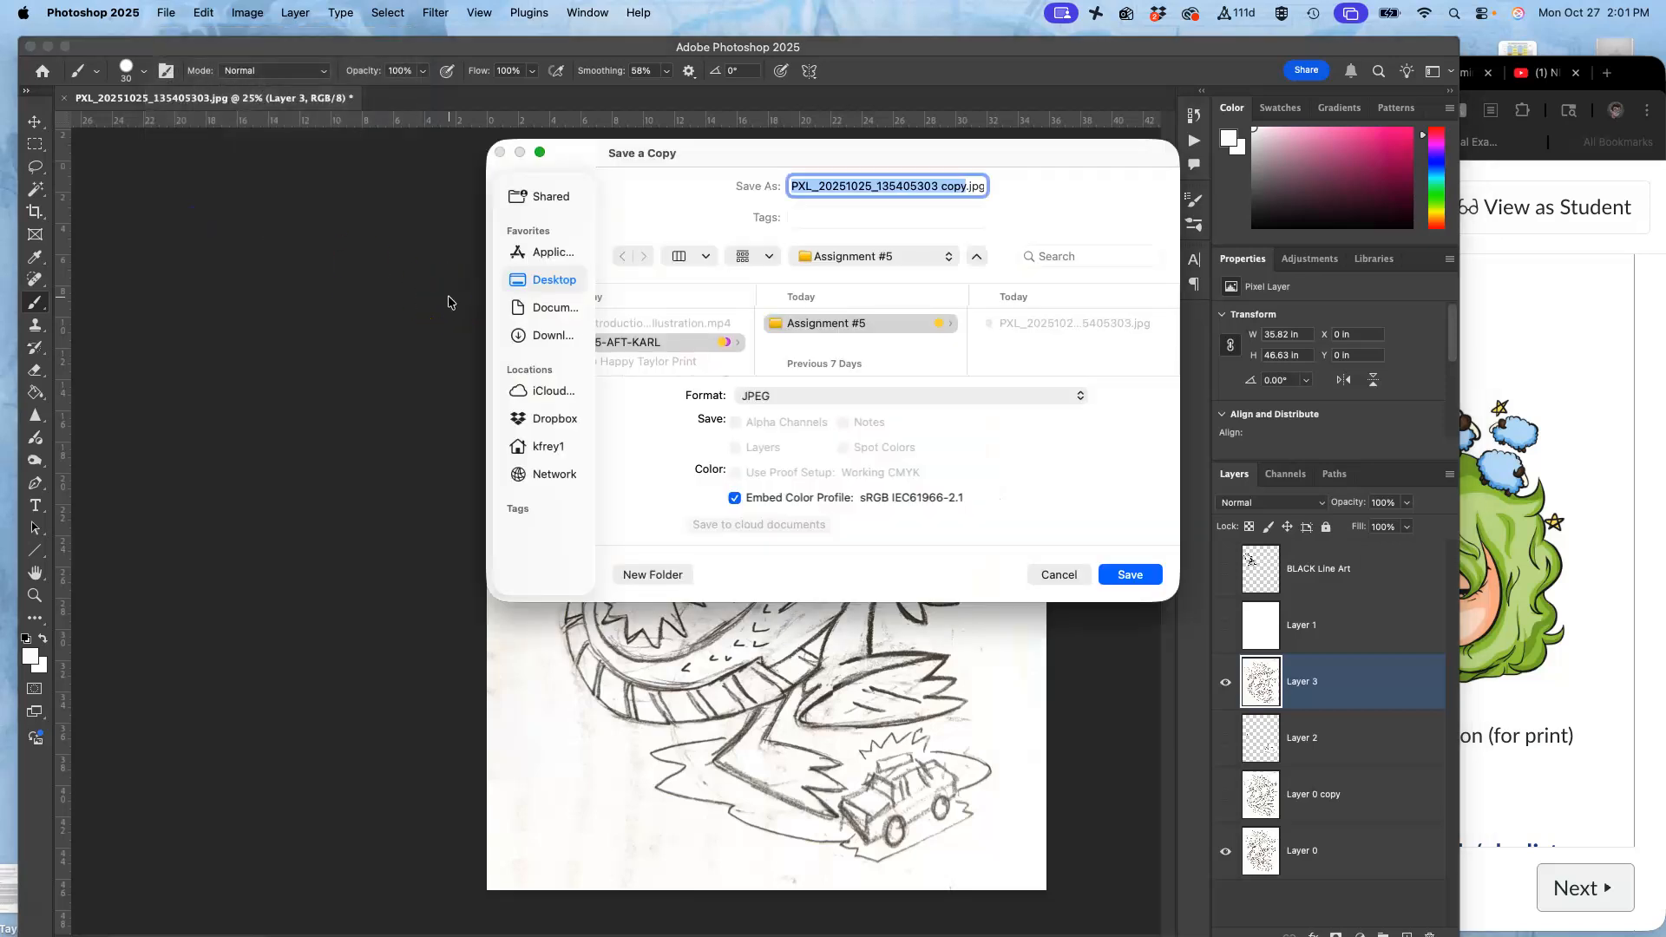
text(Karl Assign 5 Sketch Kermit)
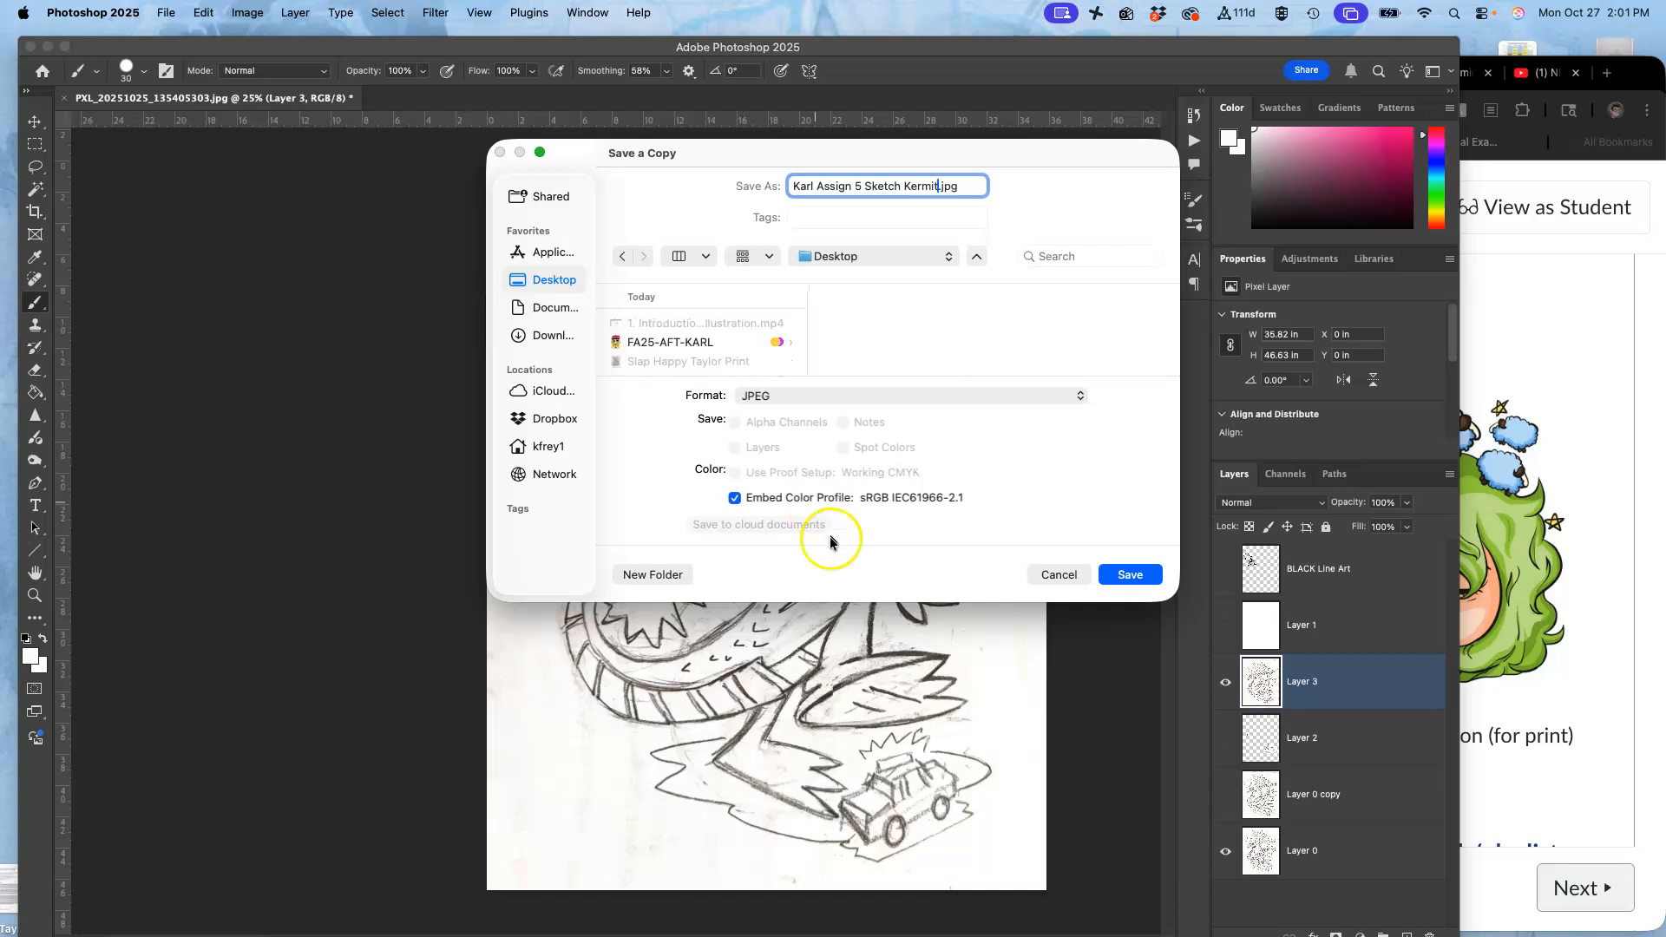
click(1128, 575)
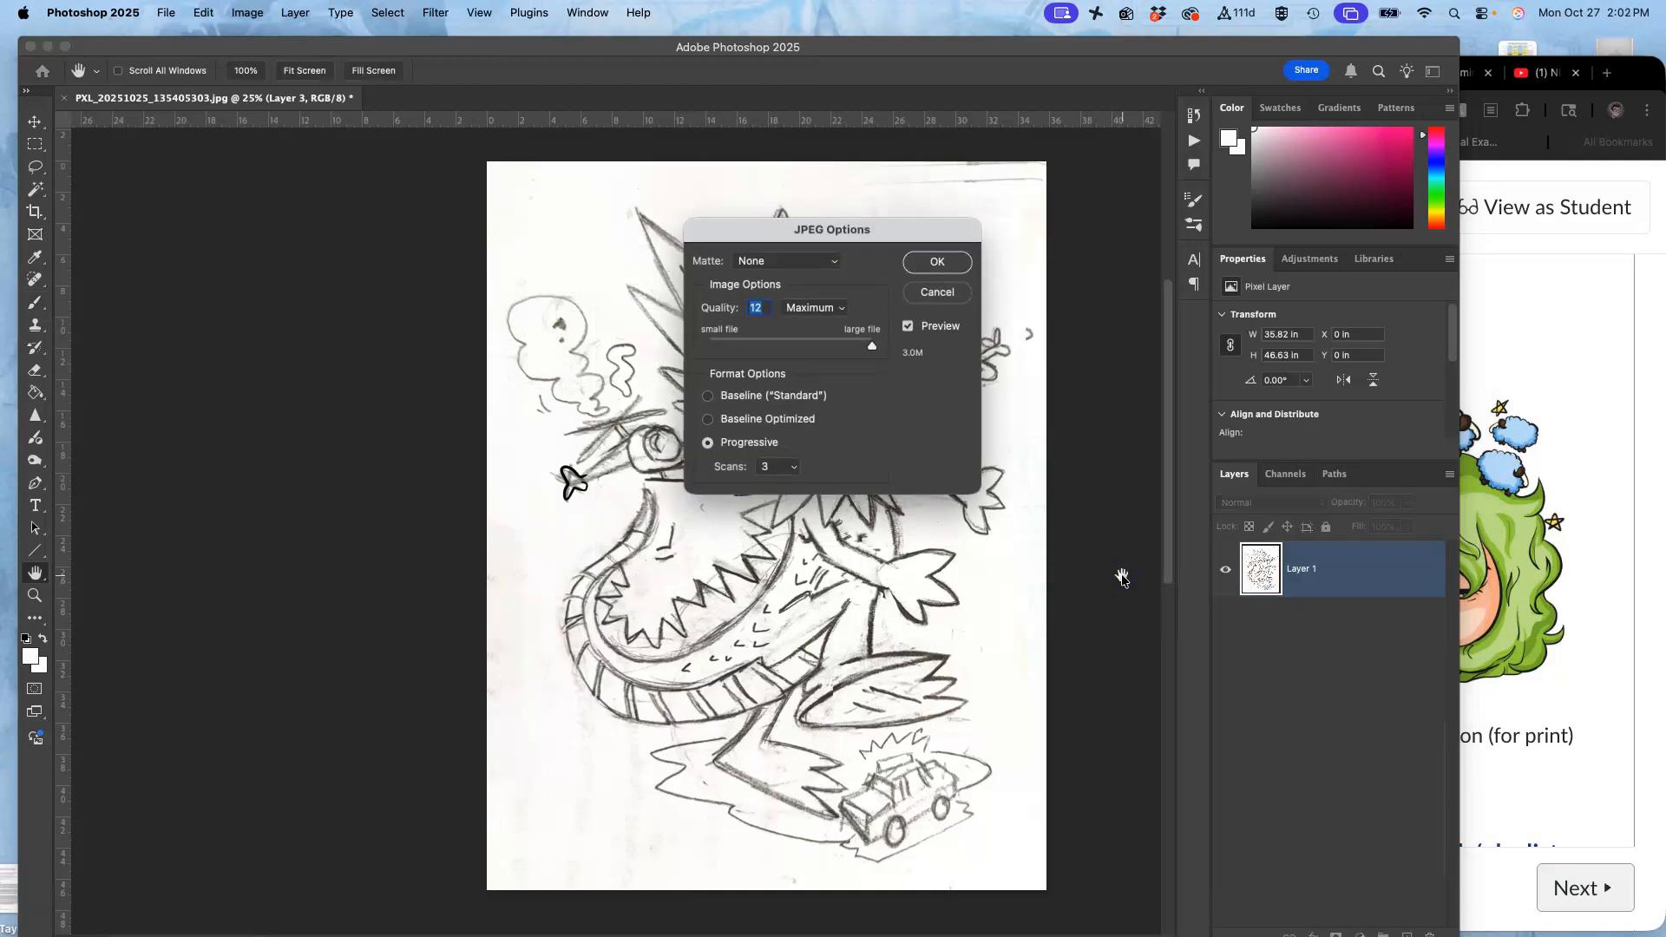
click(937, 261)
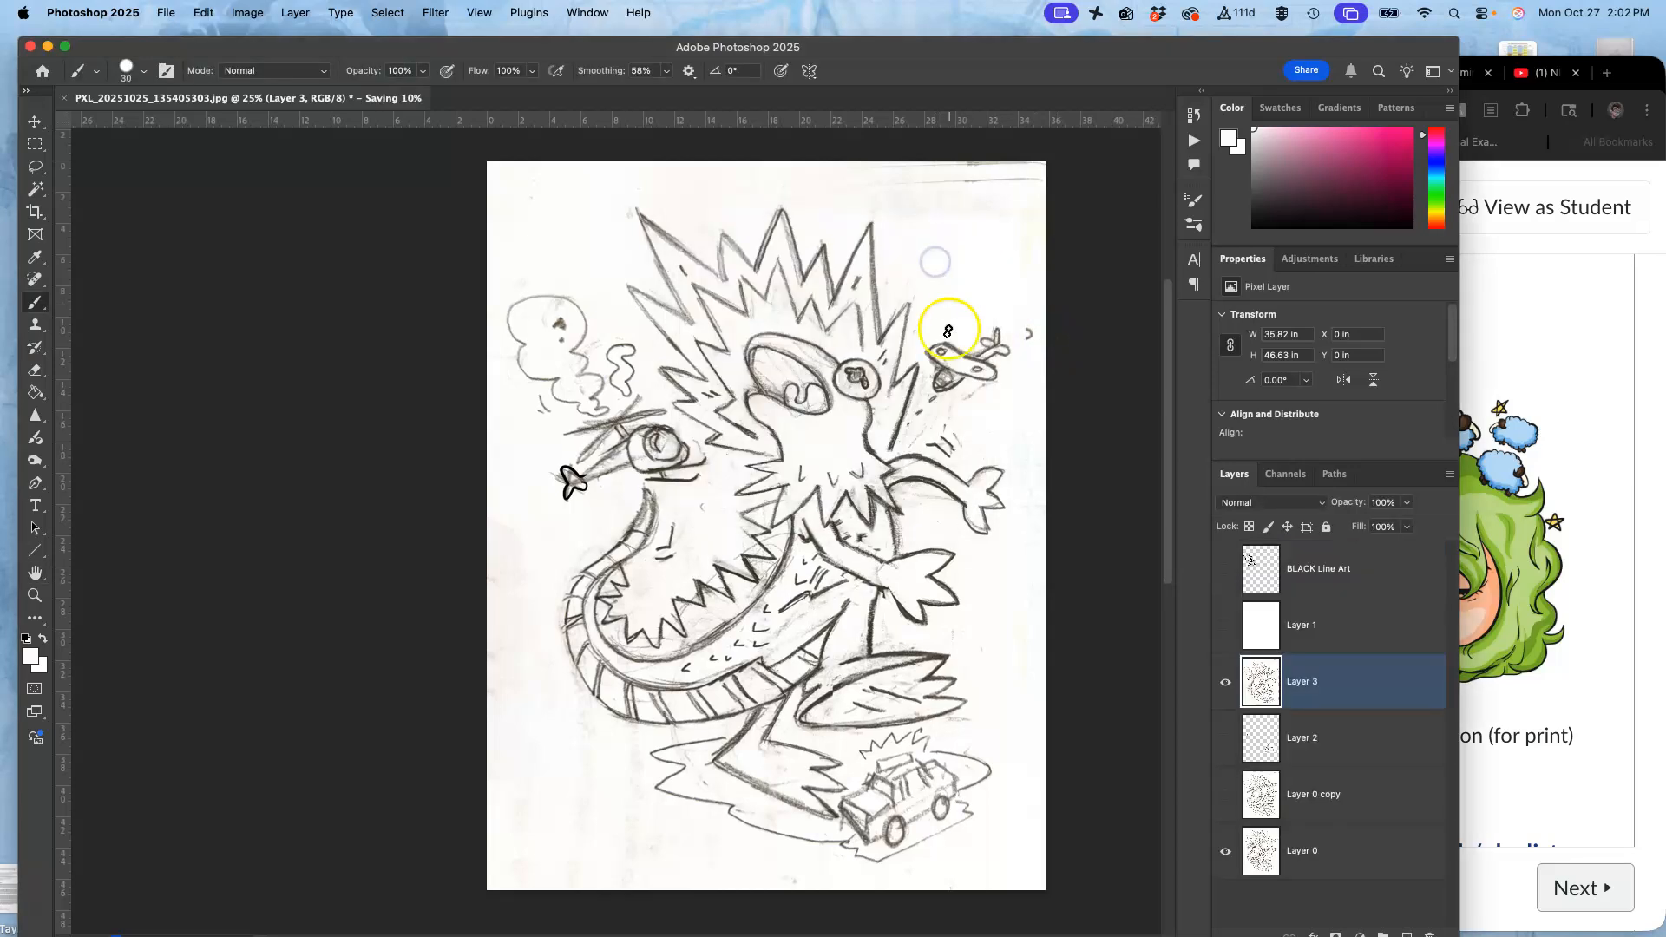
Step: Show the desktop, move the saved sketch JPEG to a clear area and tag it orange
key(F11)
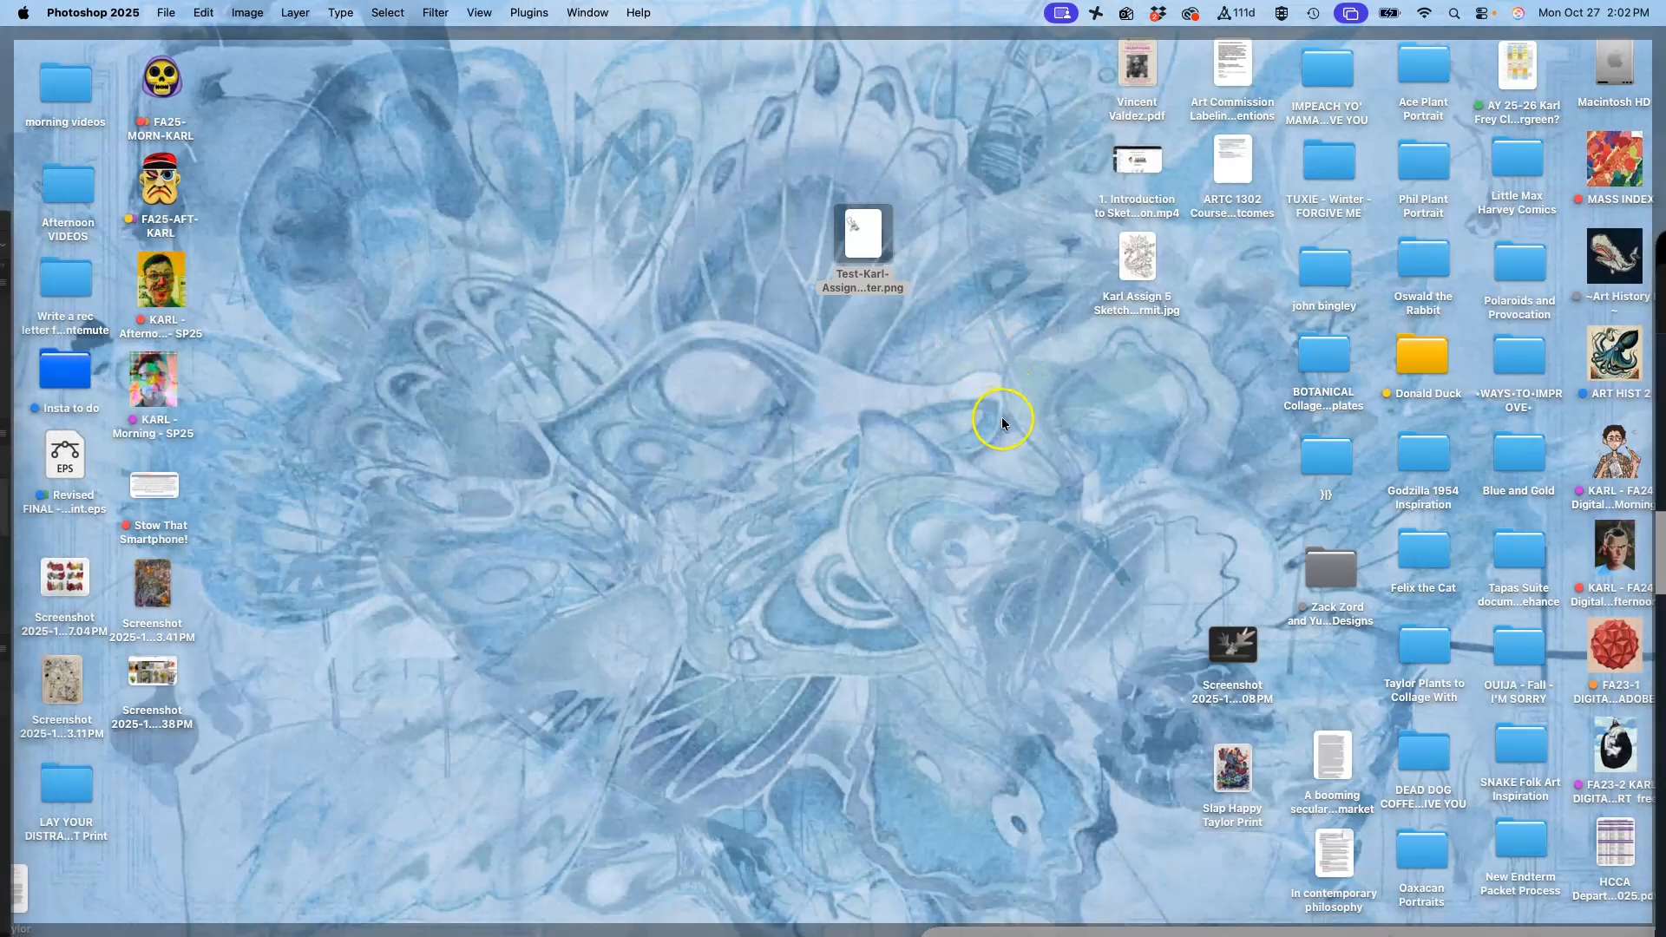
mouse_move(1137, 258)
mouse_down()
mouse_move(638, 234)
mouse_move(469, 178)
mouse_up()
right_click(473, 173)
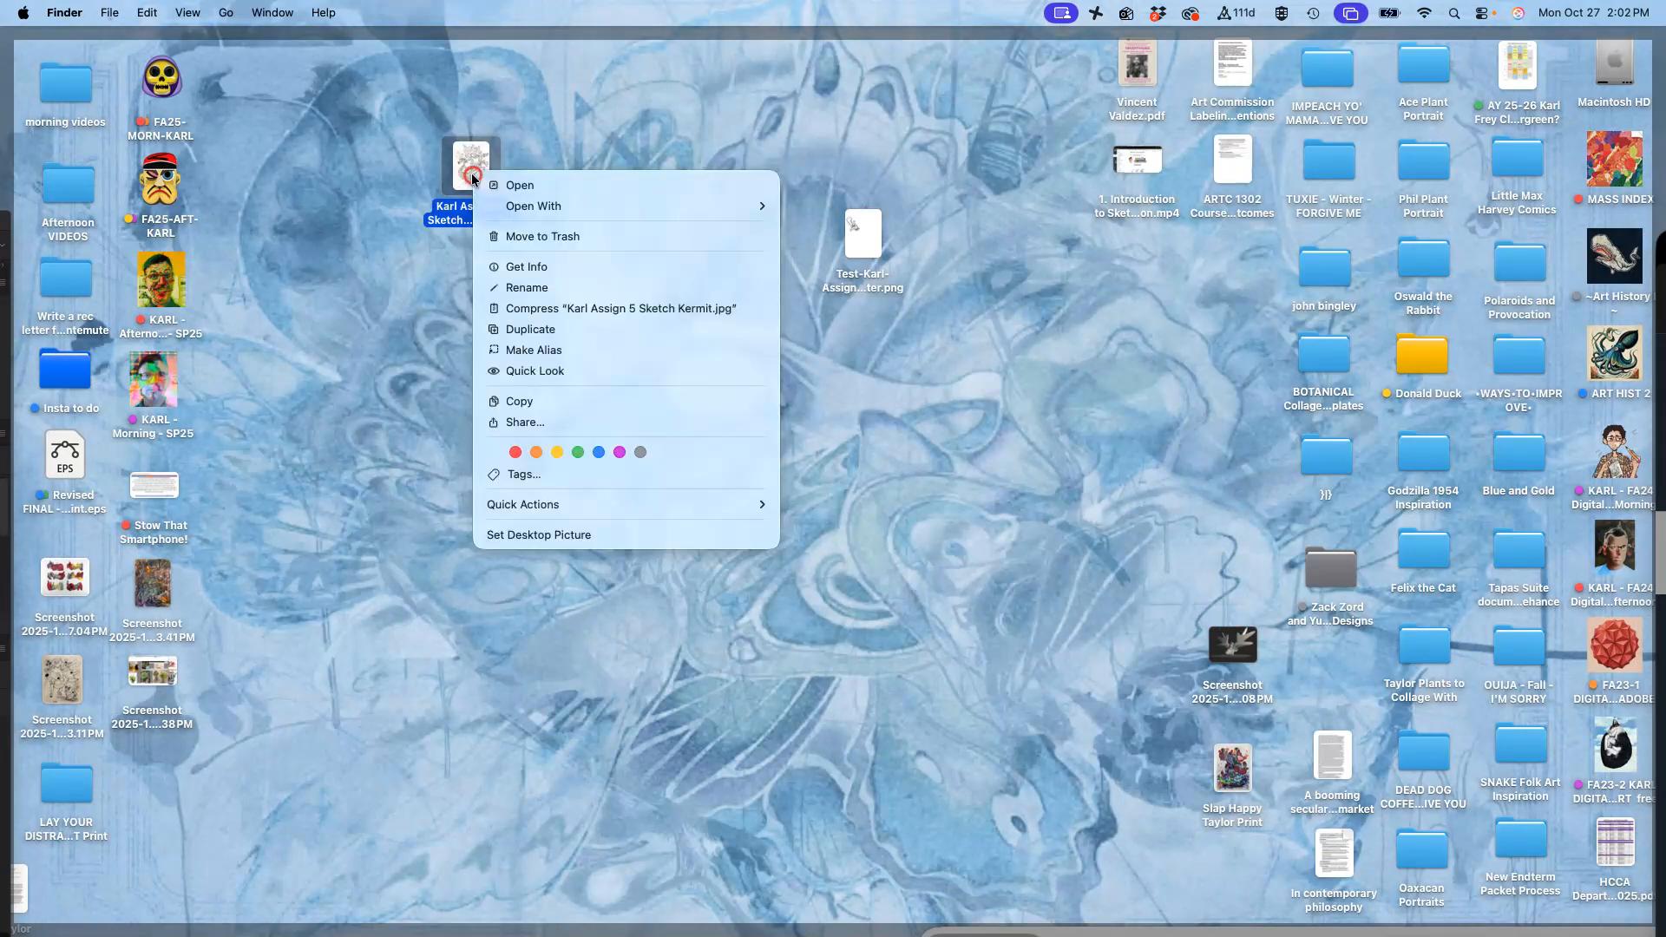
click(543, 457)
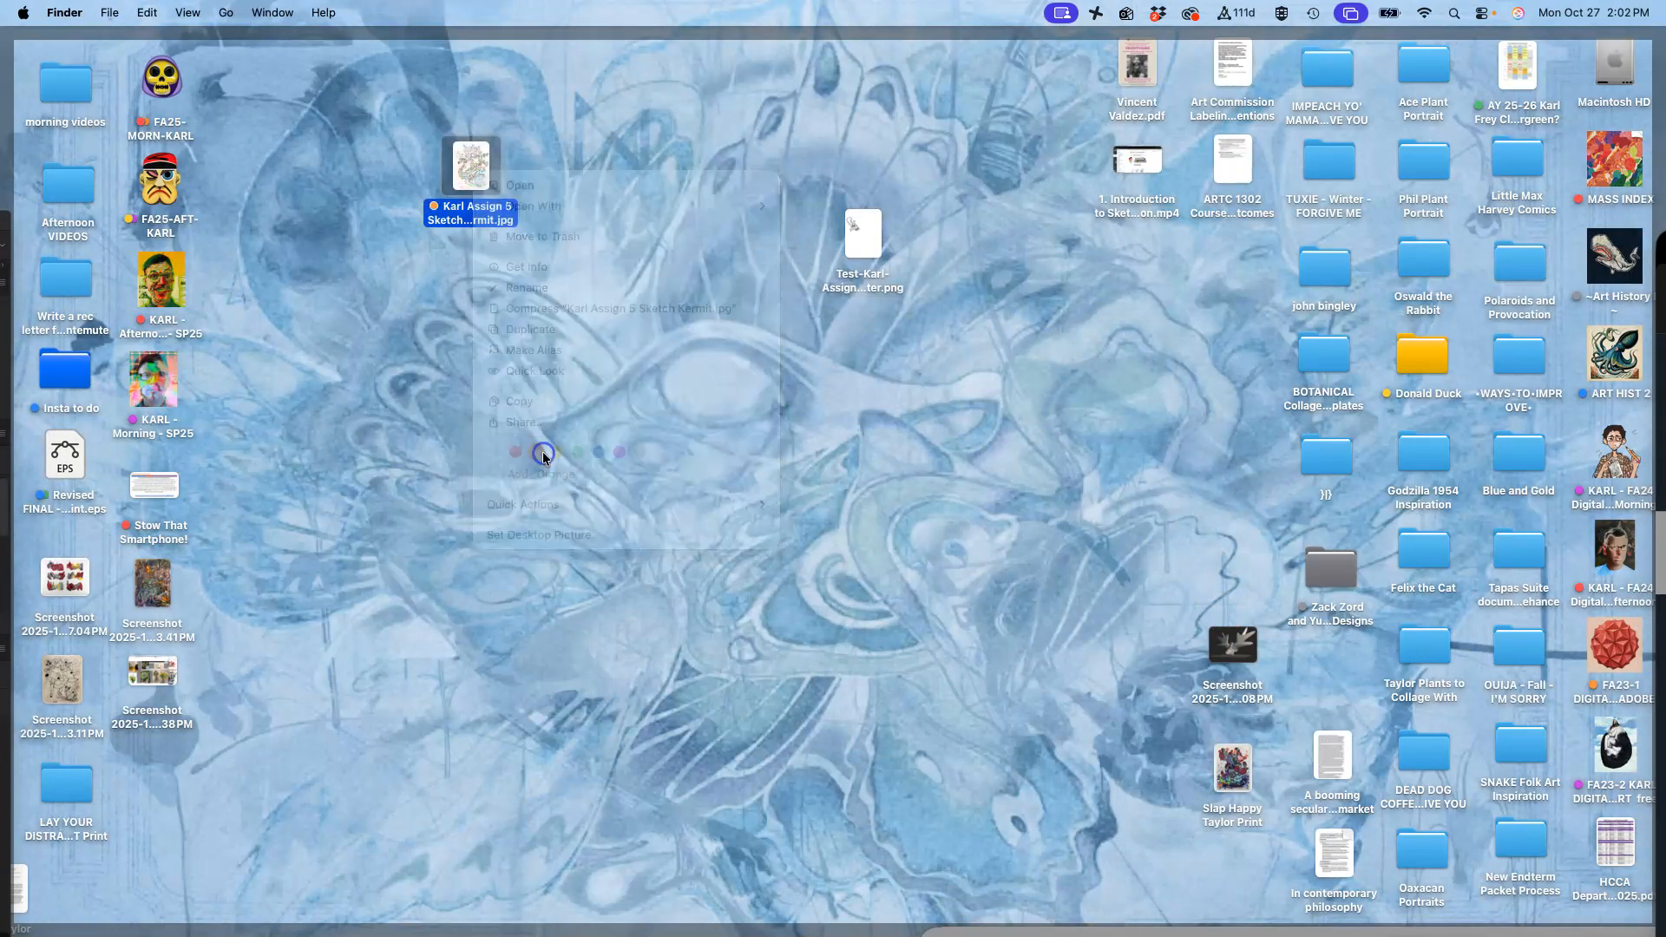
Step: Open the sketch JPEG in Adobe Illustrator 2025 and fit the whole drawing in view
right_click(462, 173)
mouse_move(556, 200)
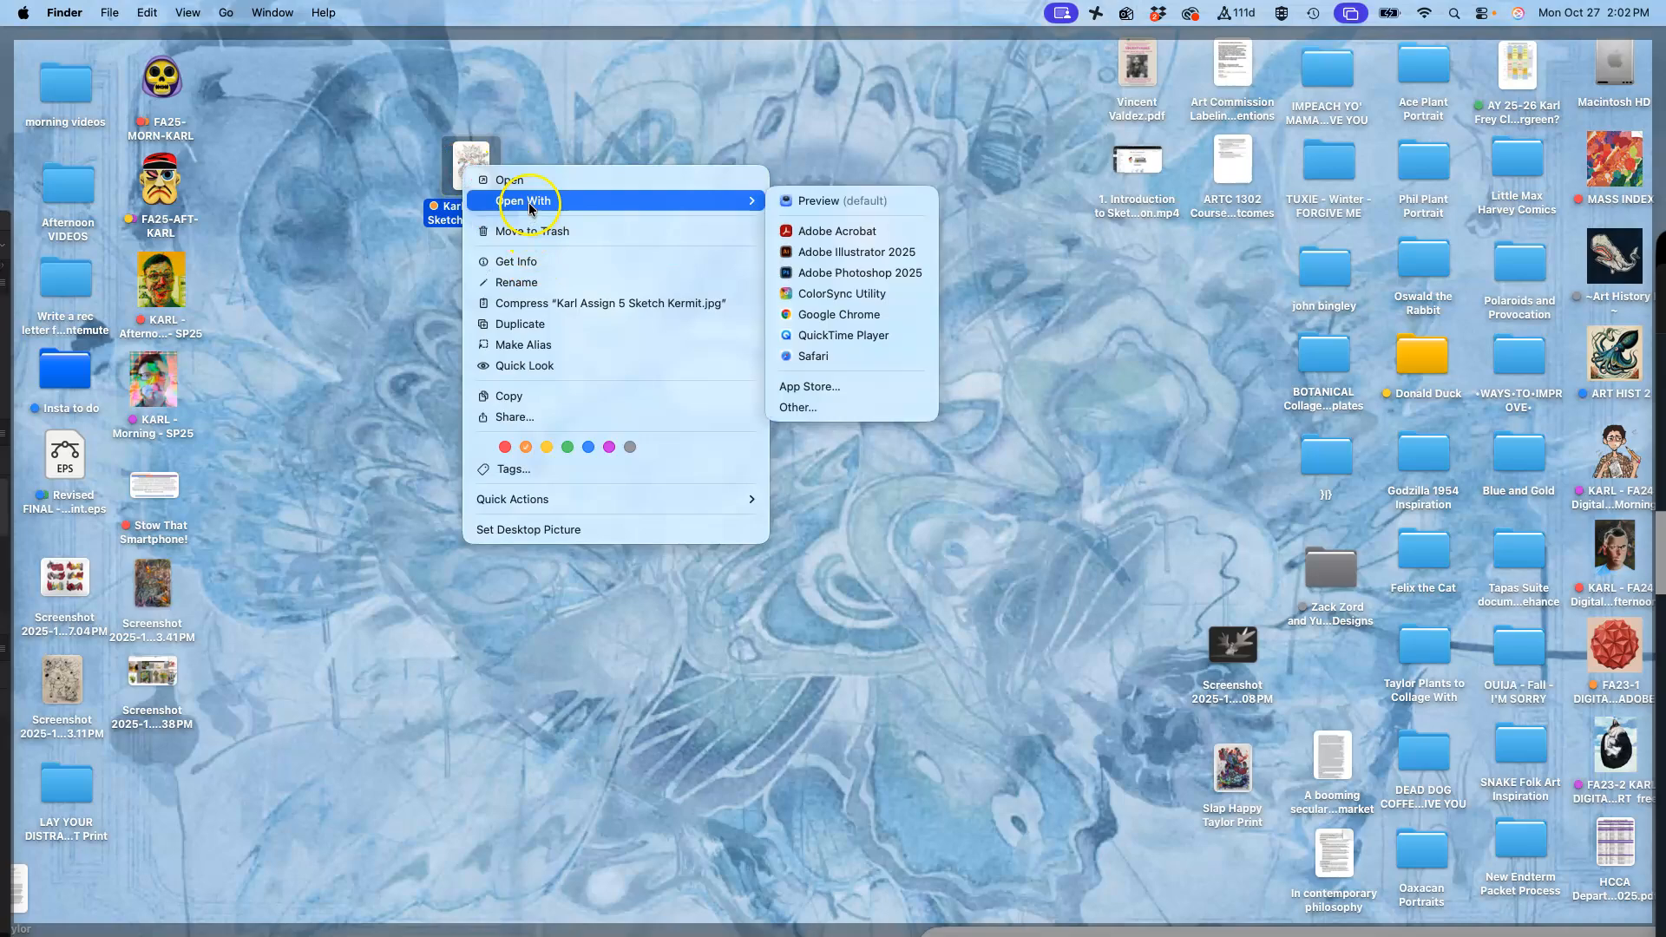
click(823, 251)
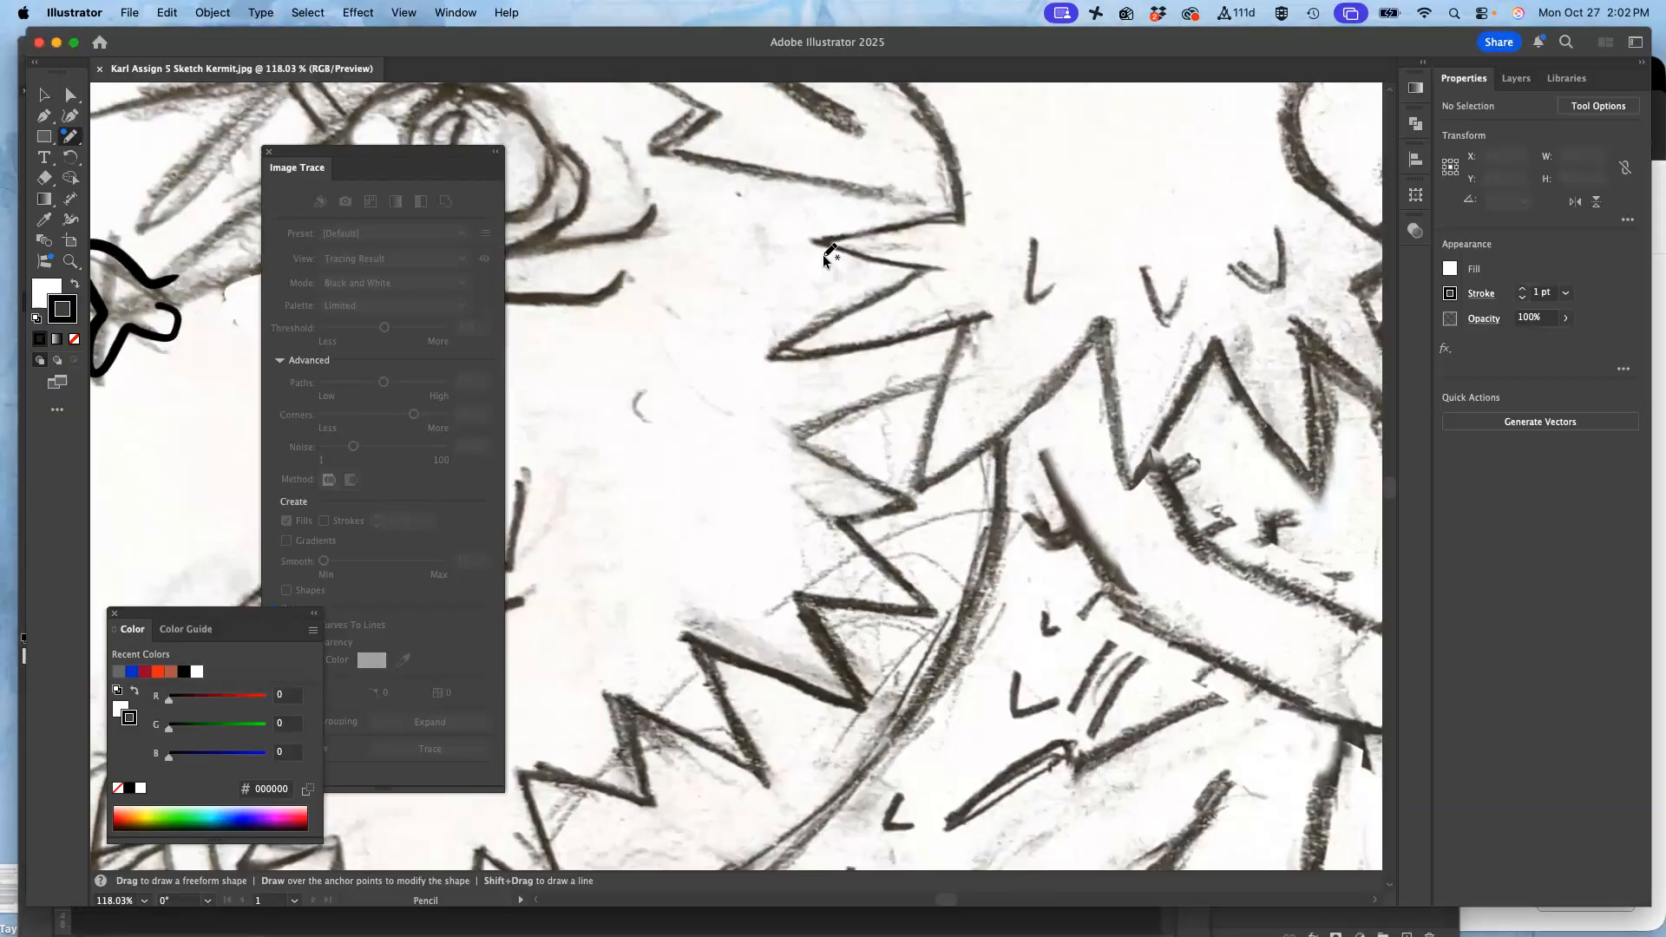
key(super+minus)
key(super+minus)
key(super+minus)
key(super+minus)
key(super+minus)
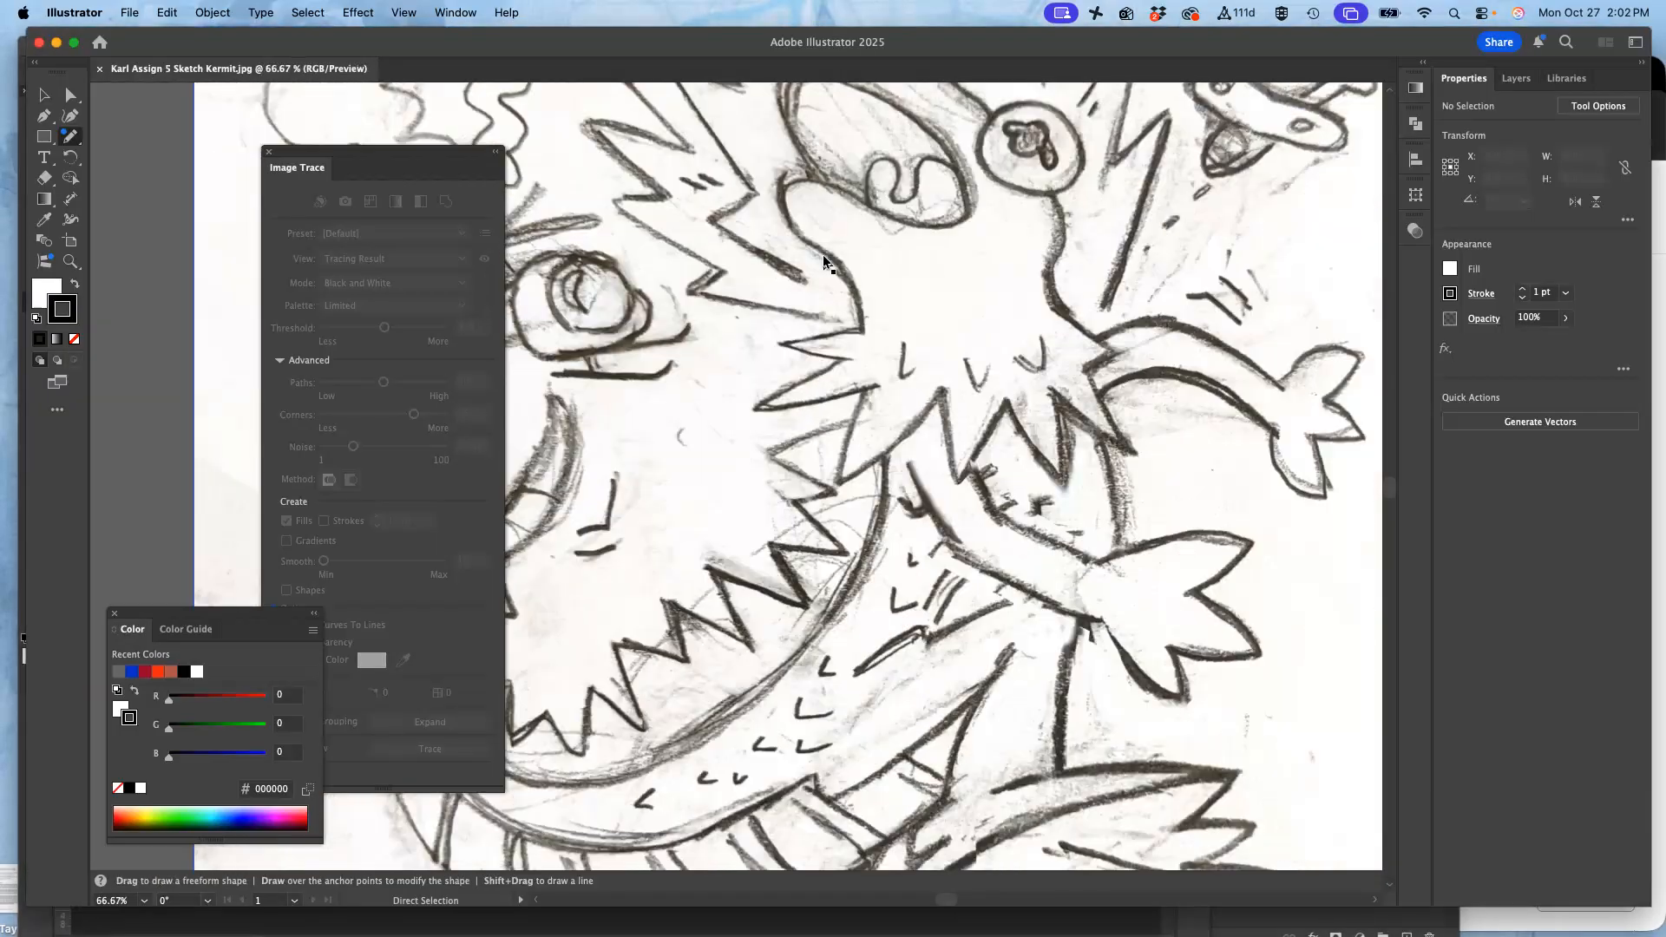
Step: Quit Photoshop without saving the changes to the original sketch document
mouse_move(7, 245)
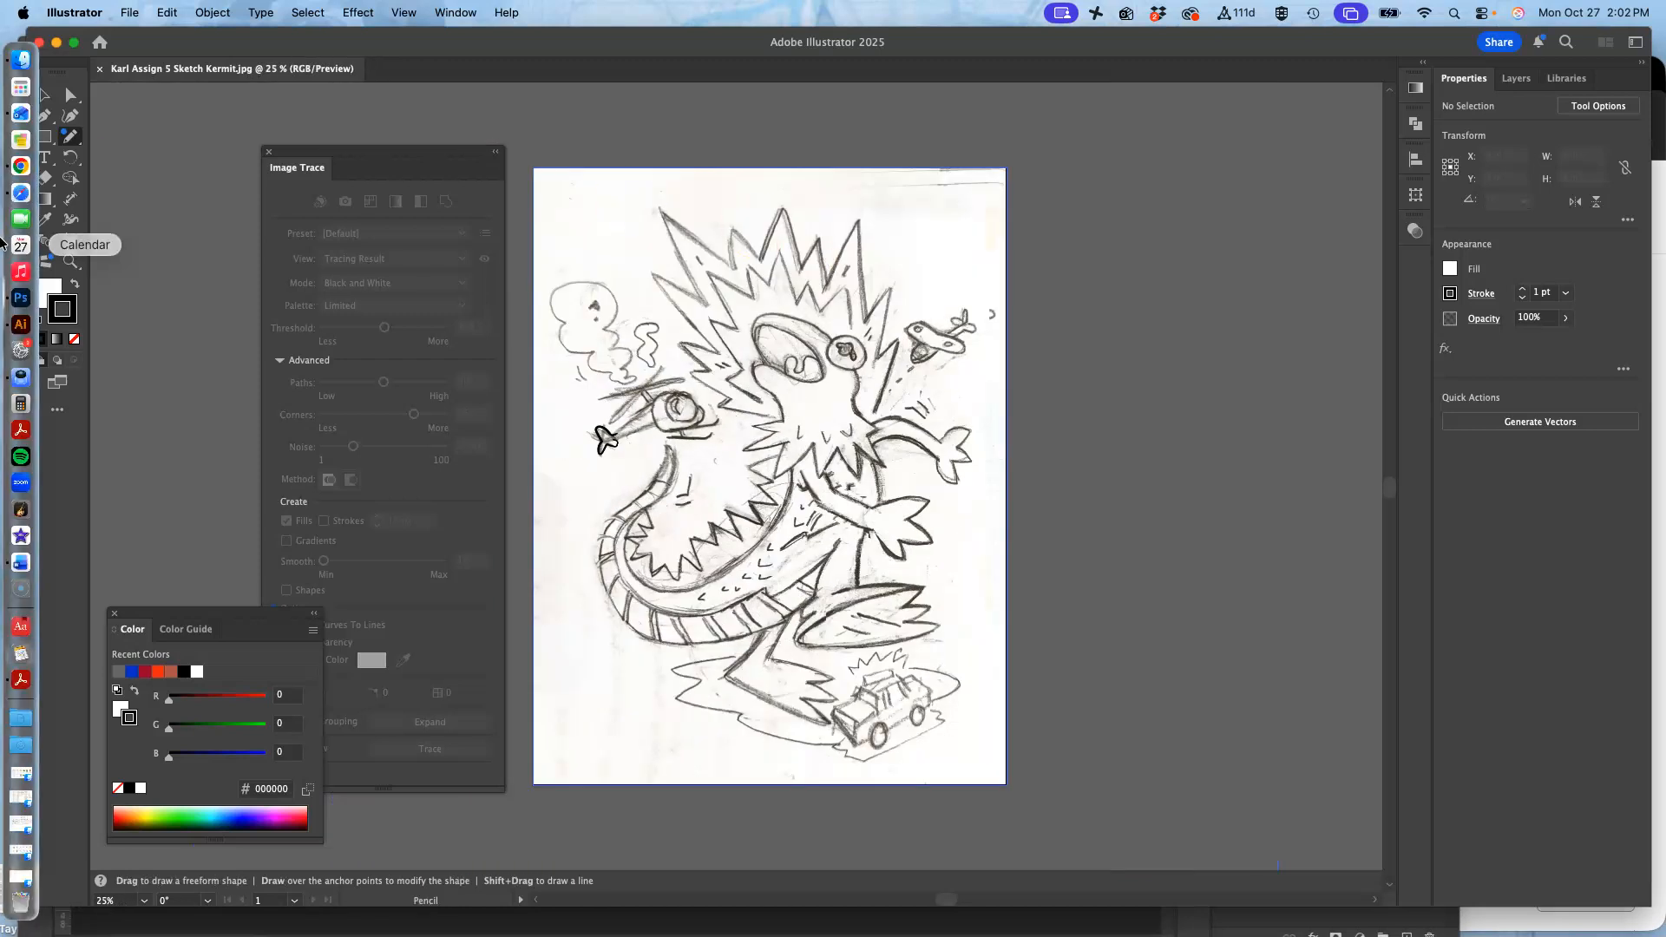
right_click(18, 300)
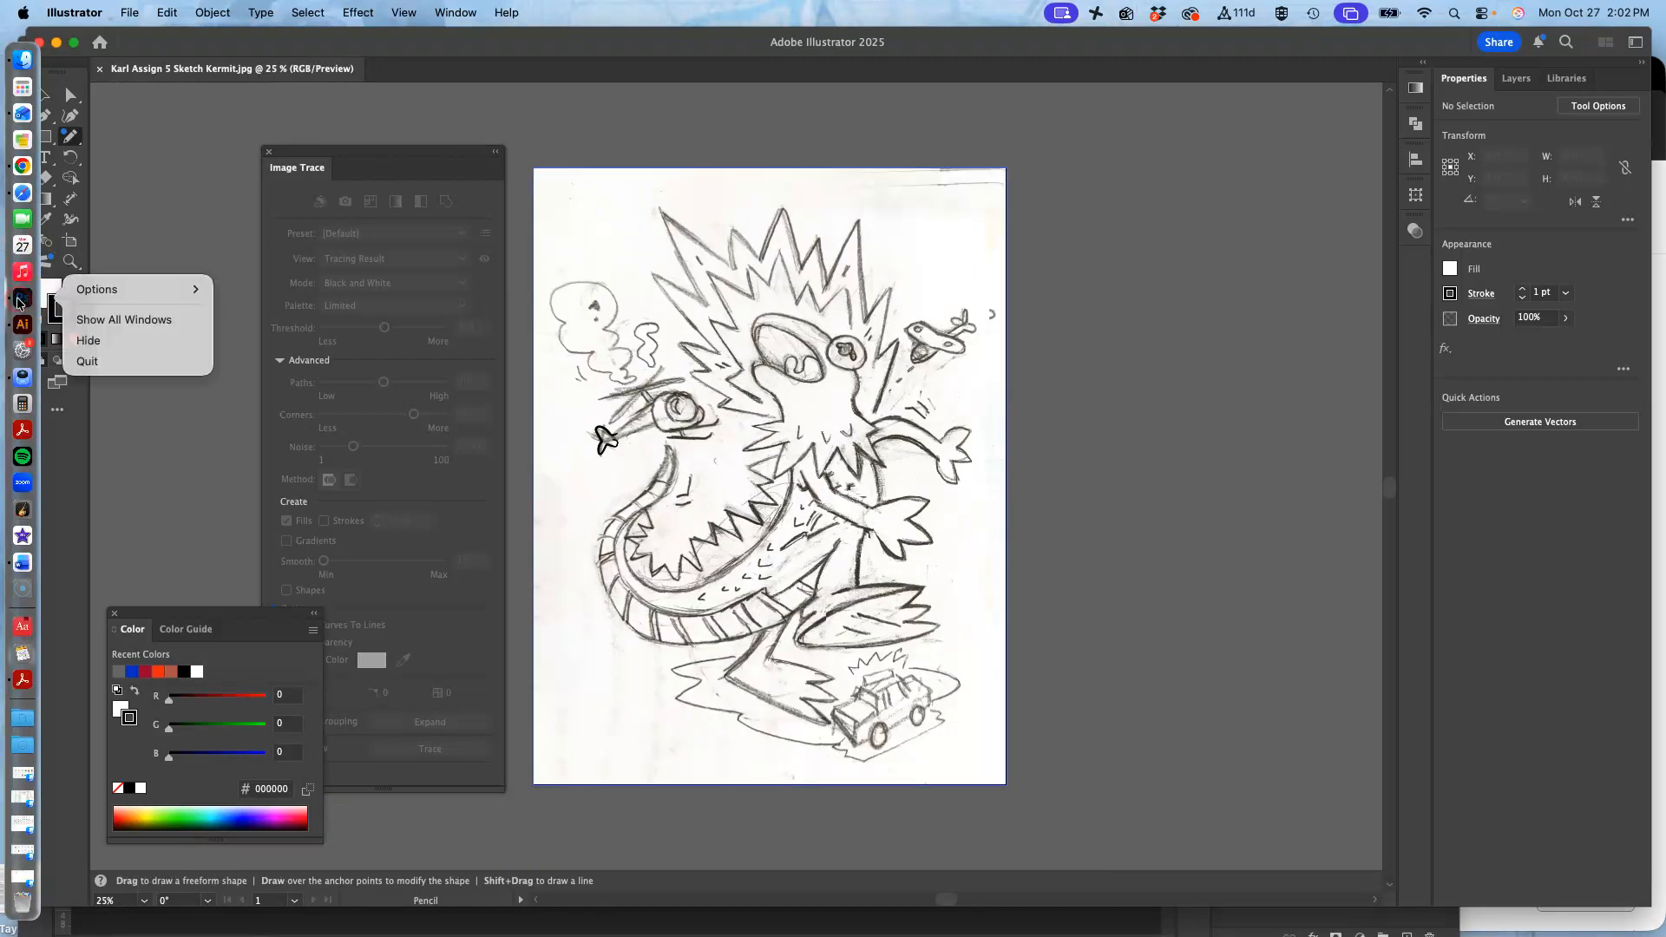
click(87, 361)
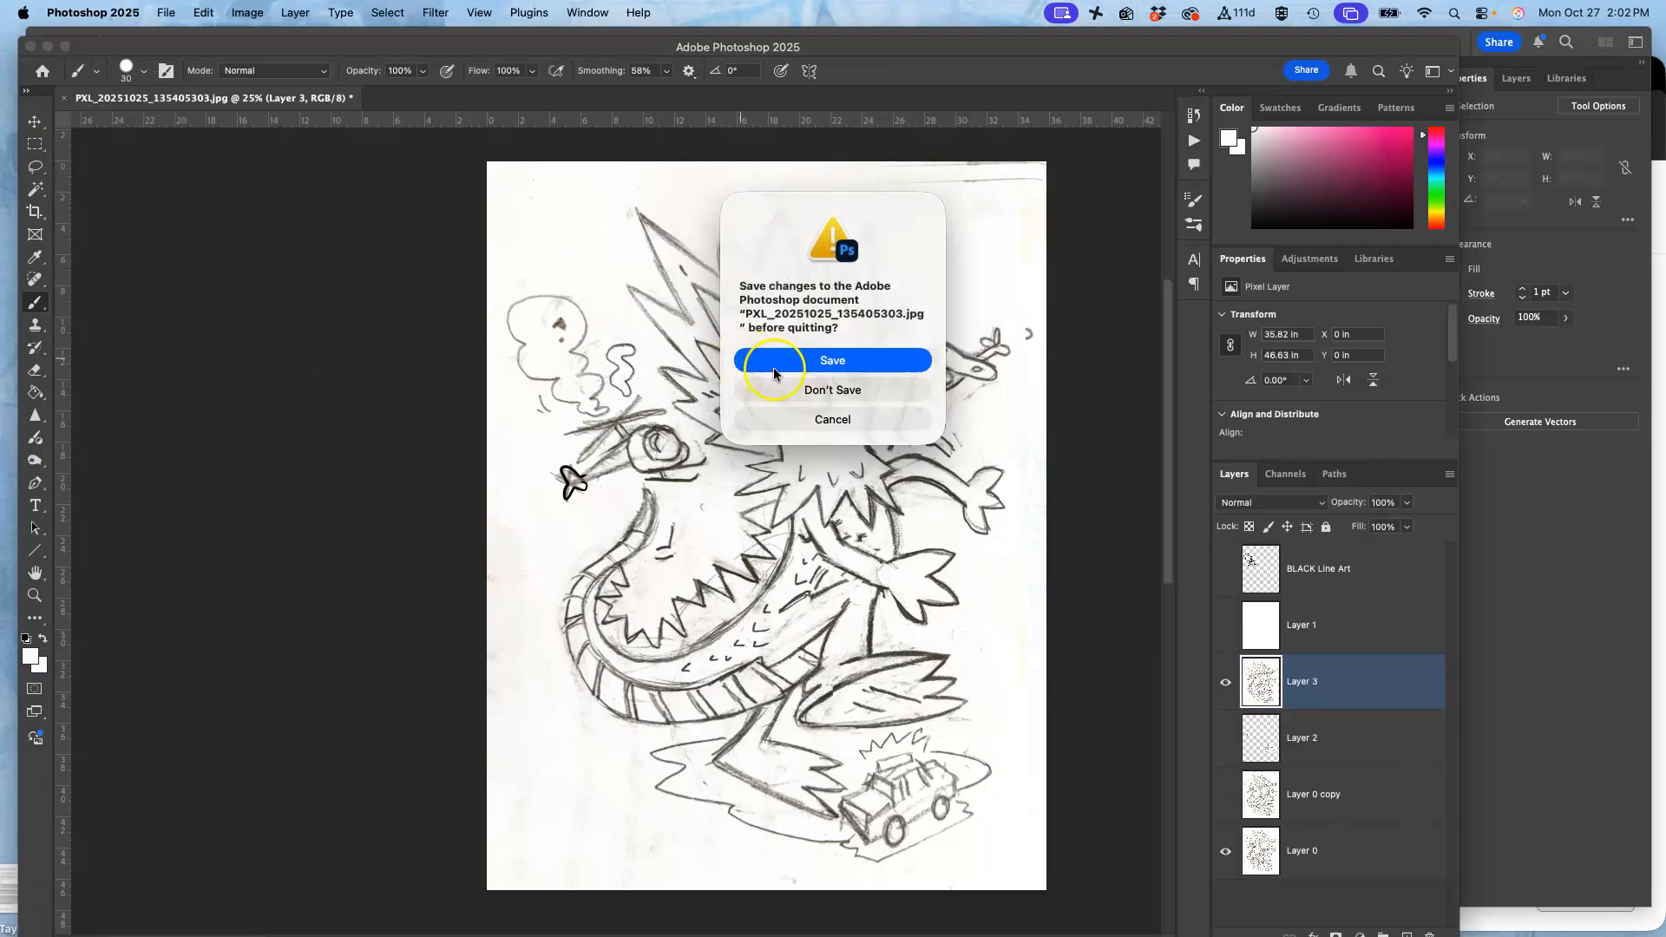
click(785, 393)
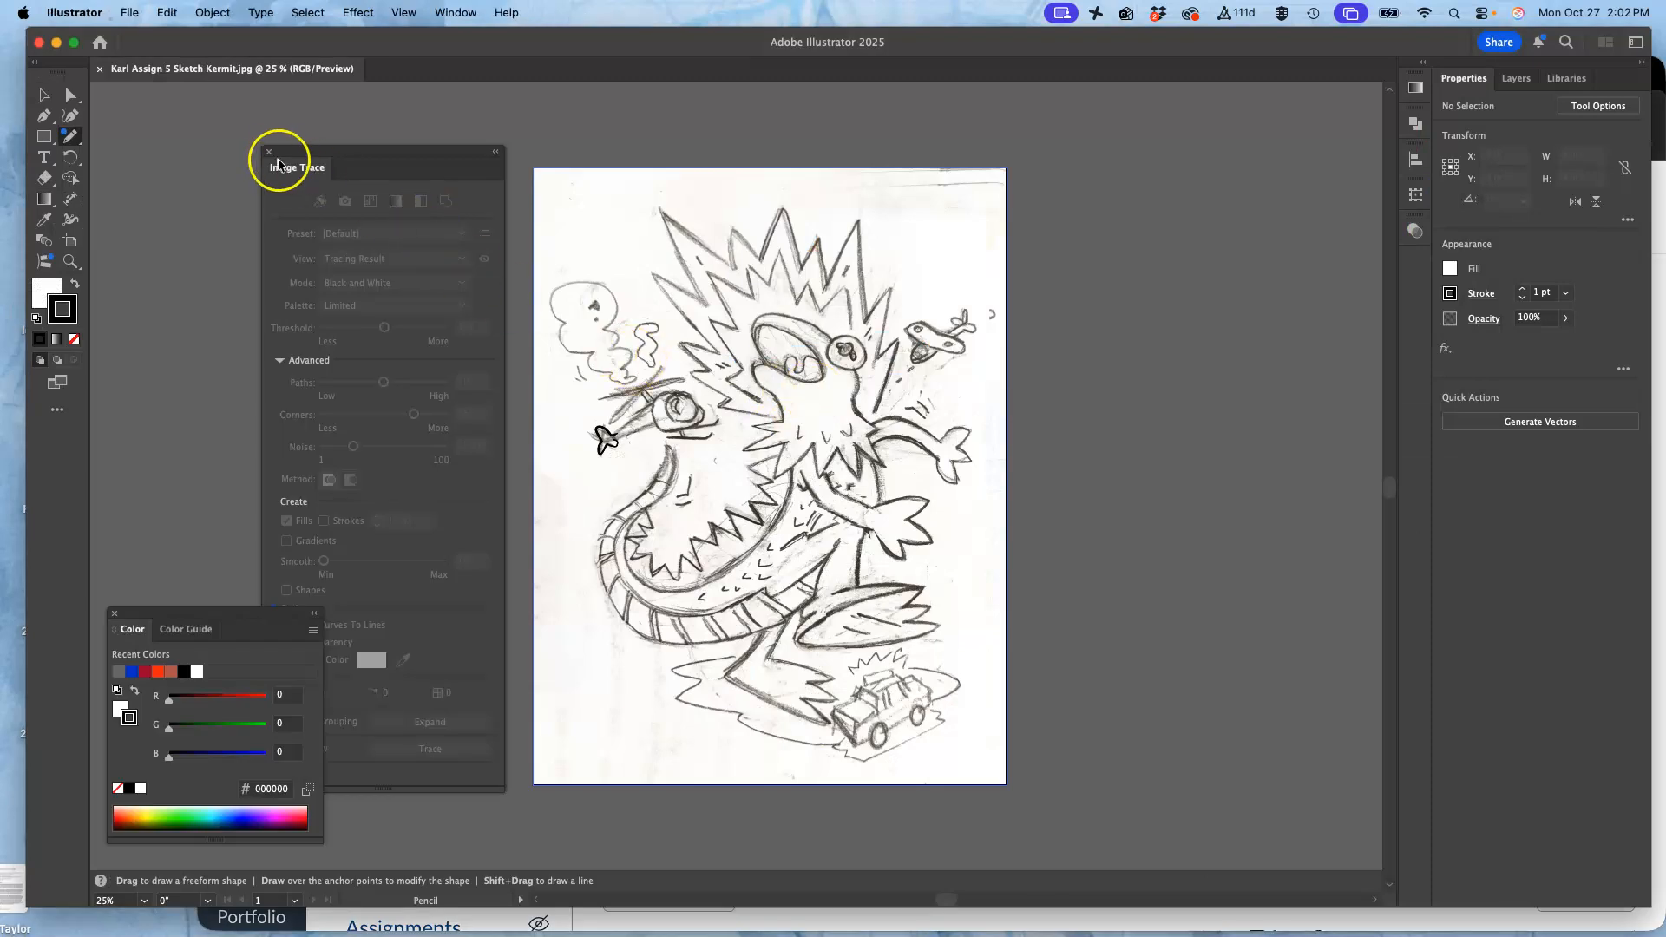
Step: Image Trace the sketch with the Black and White Logo preset and display its detailed tracing settings
click(270, 153)
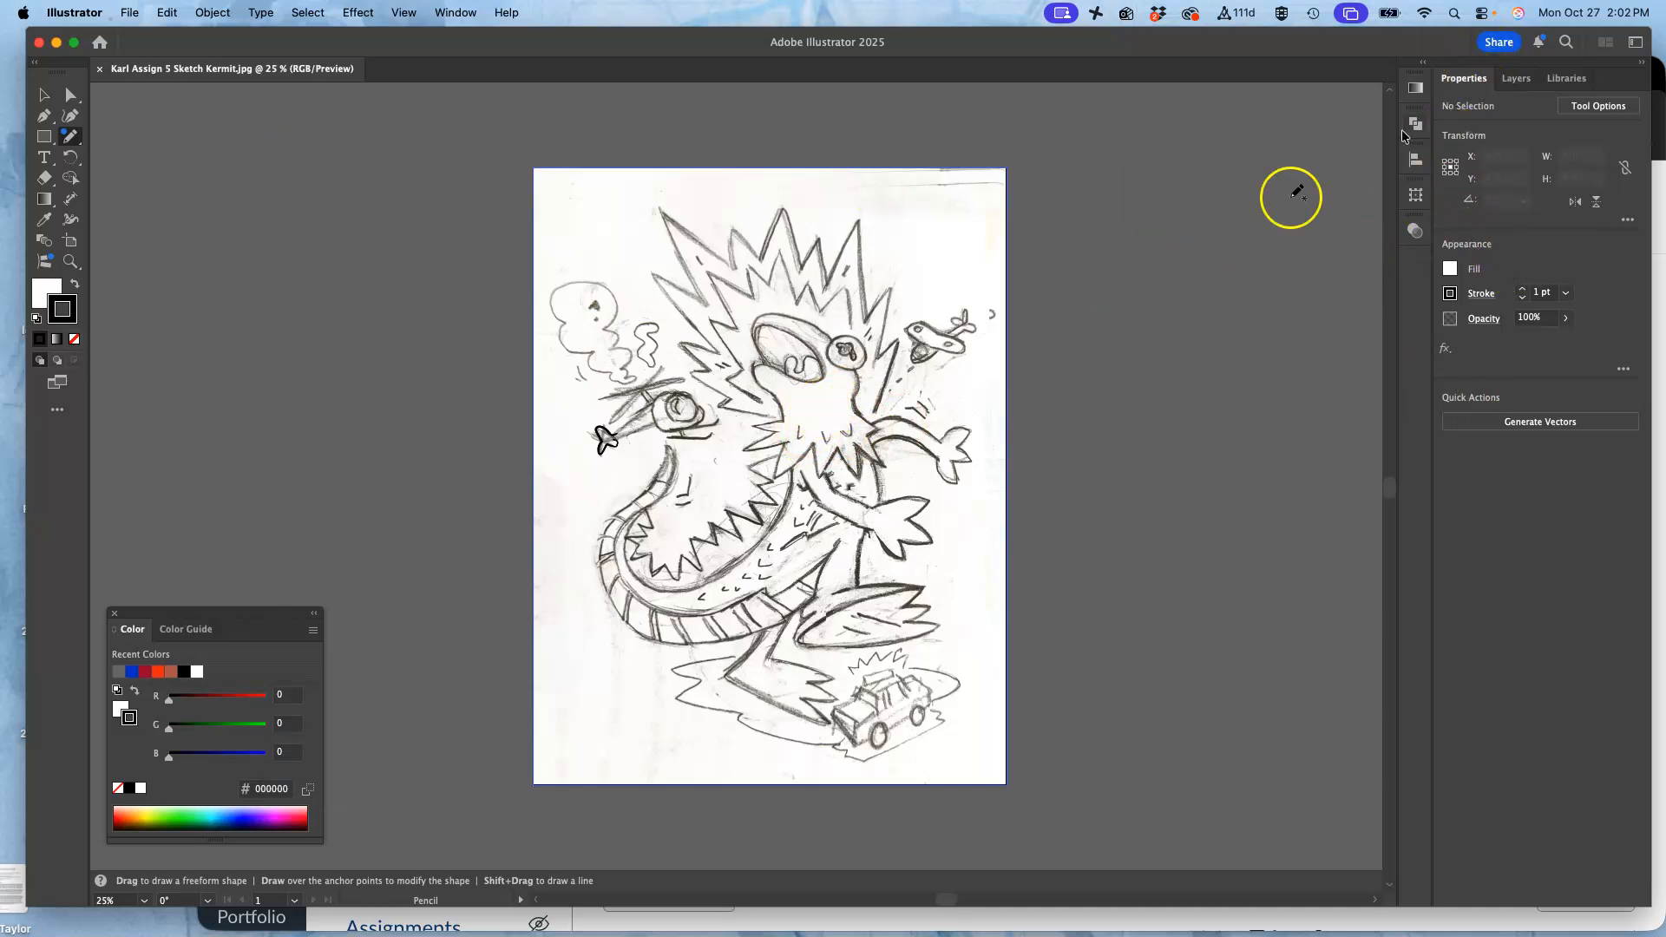
click(71, 94)
click(706, 353)
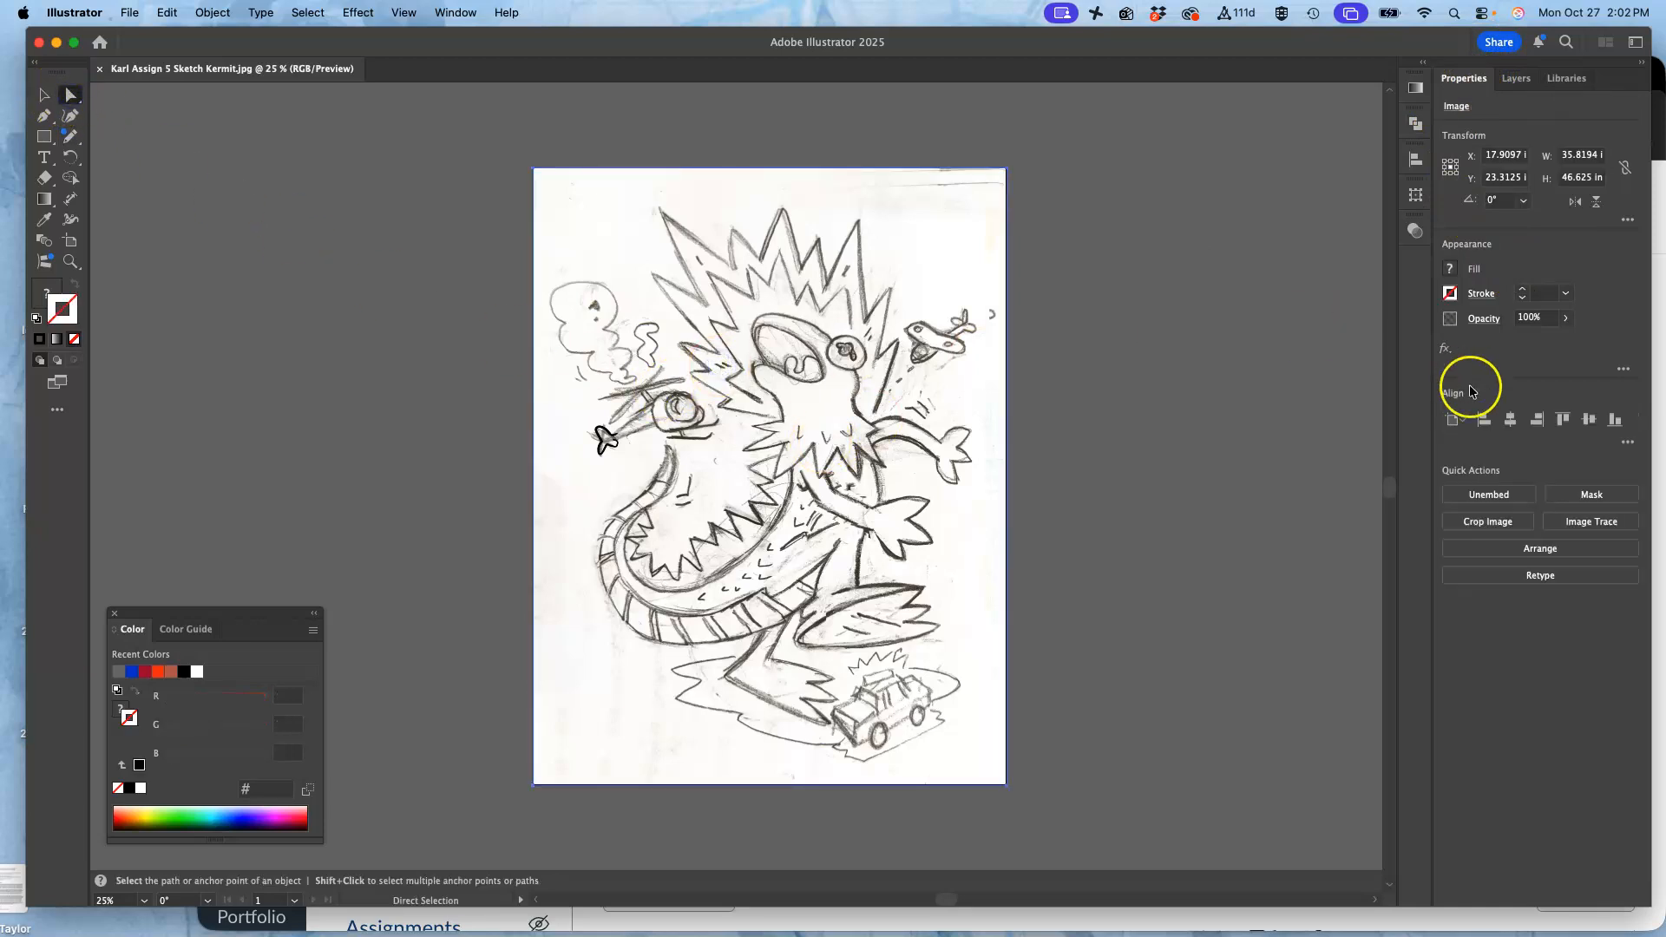
click(1590, 524)
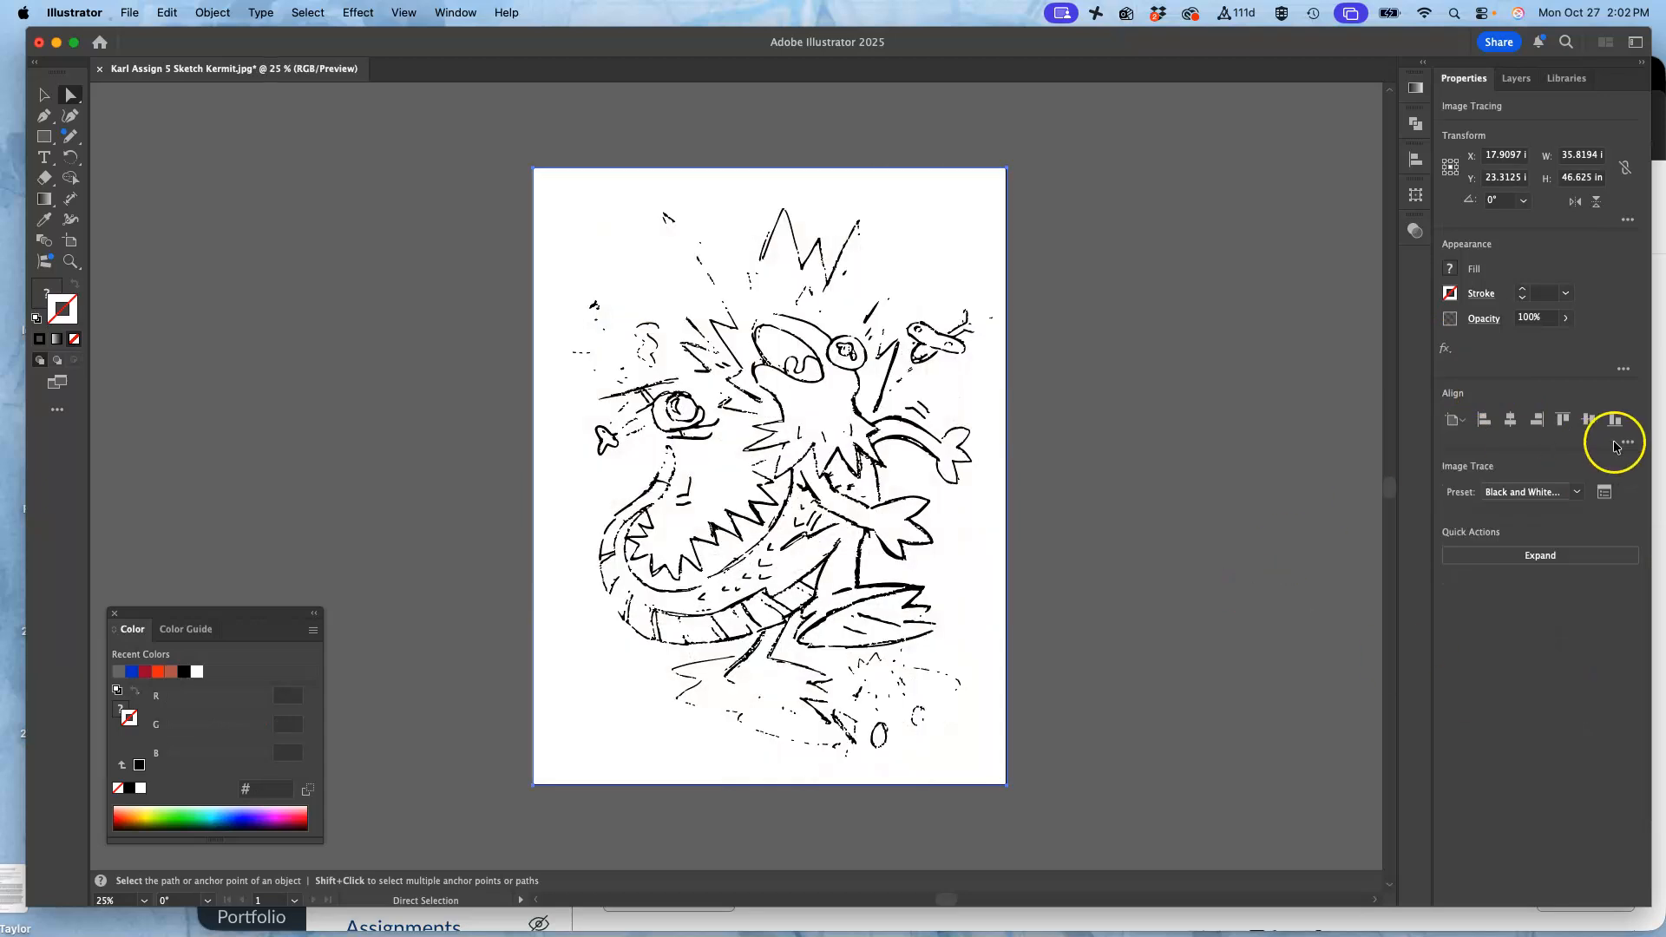
click(1603, 492)
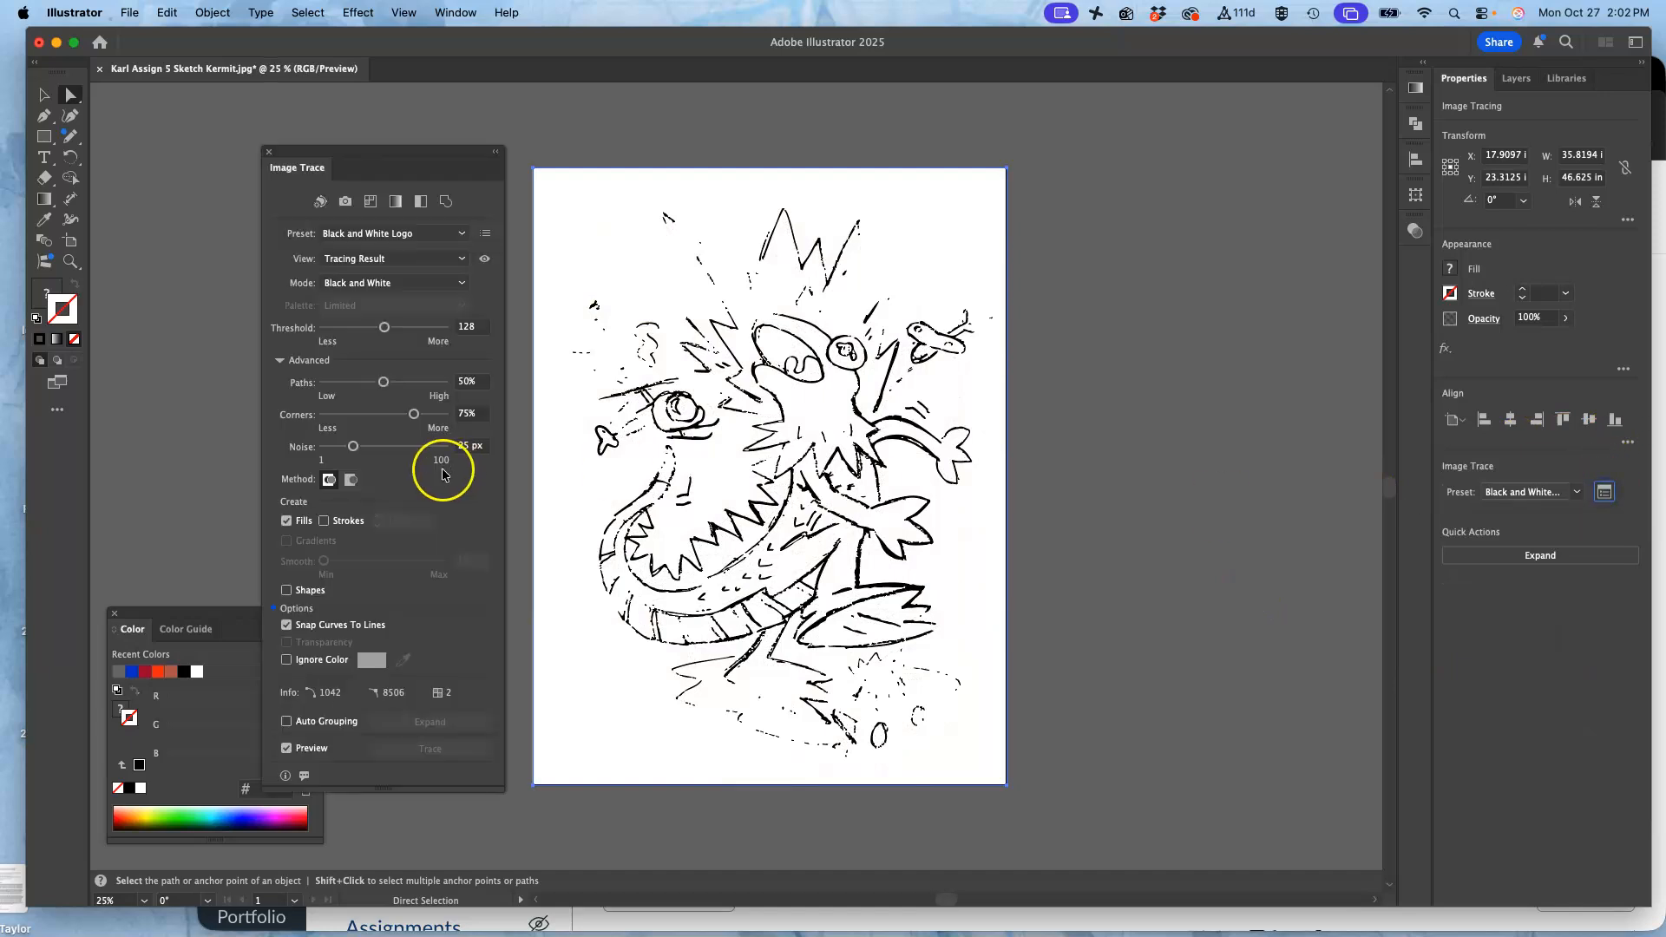
Step: Inspect the traced mouth area up close, and set the trace's threshold to 187, paths to 76% and corners to 39%
key(super+equal)
key(super+equal)
key(super+equal)
key(super+equal)
key(super+equal)
key(super+equal)
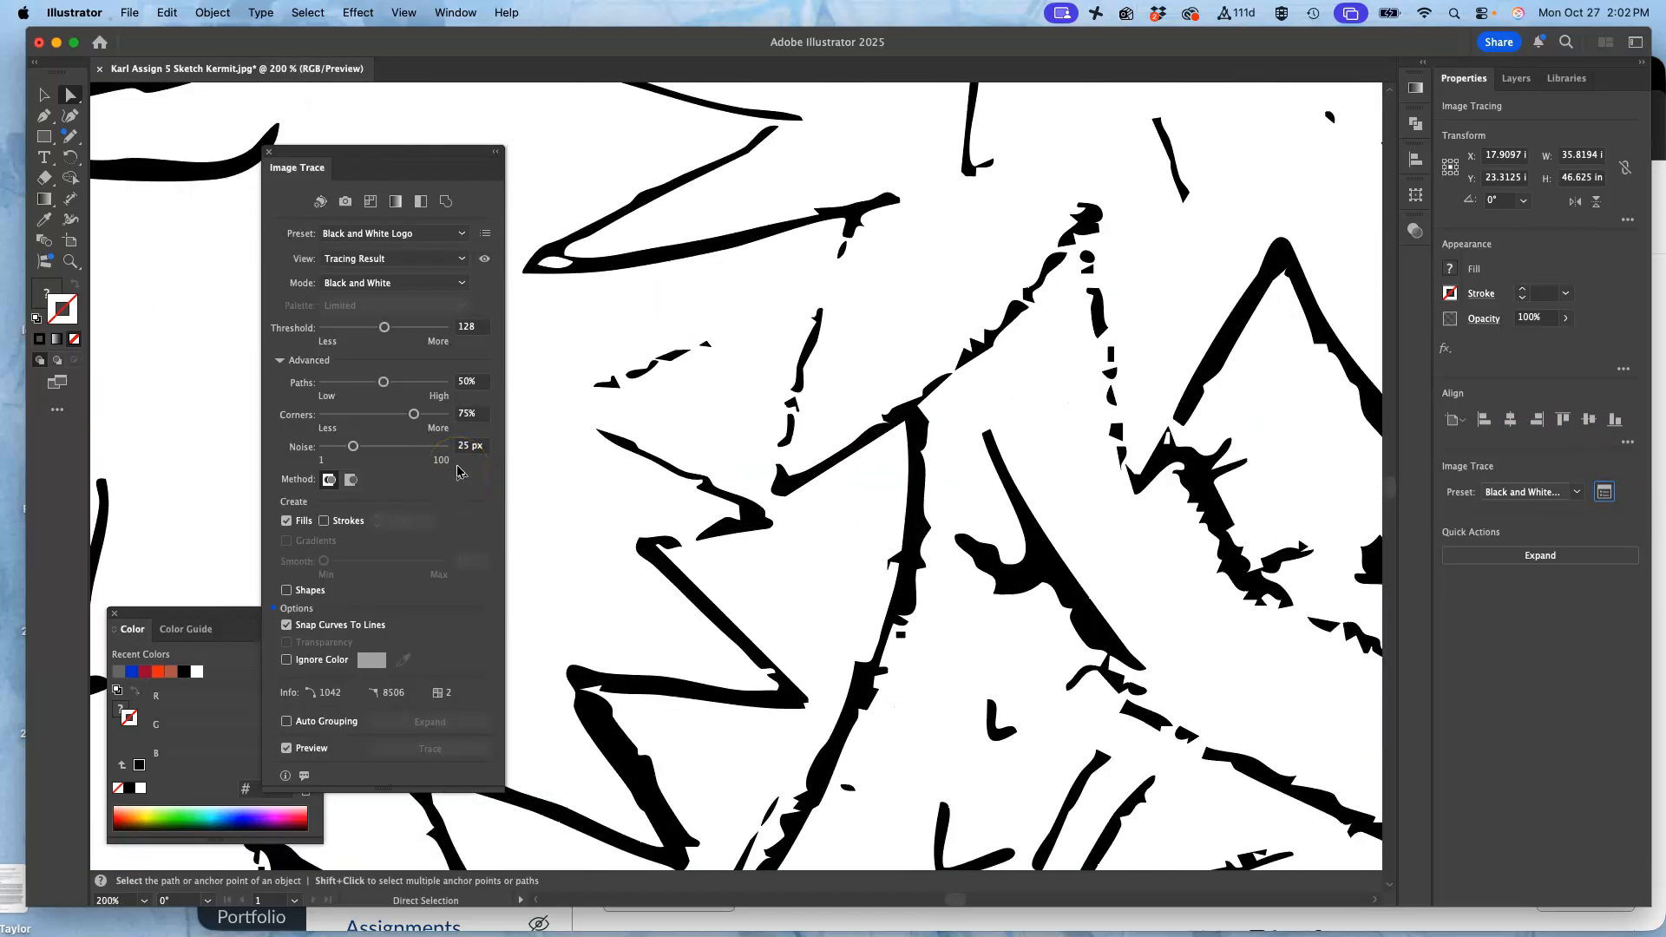
scroll(814, 492, up, 15)
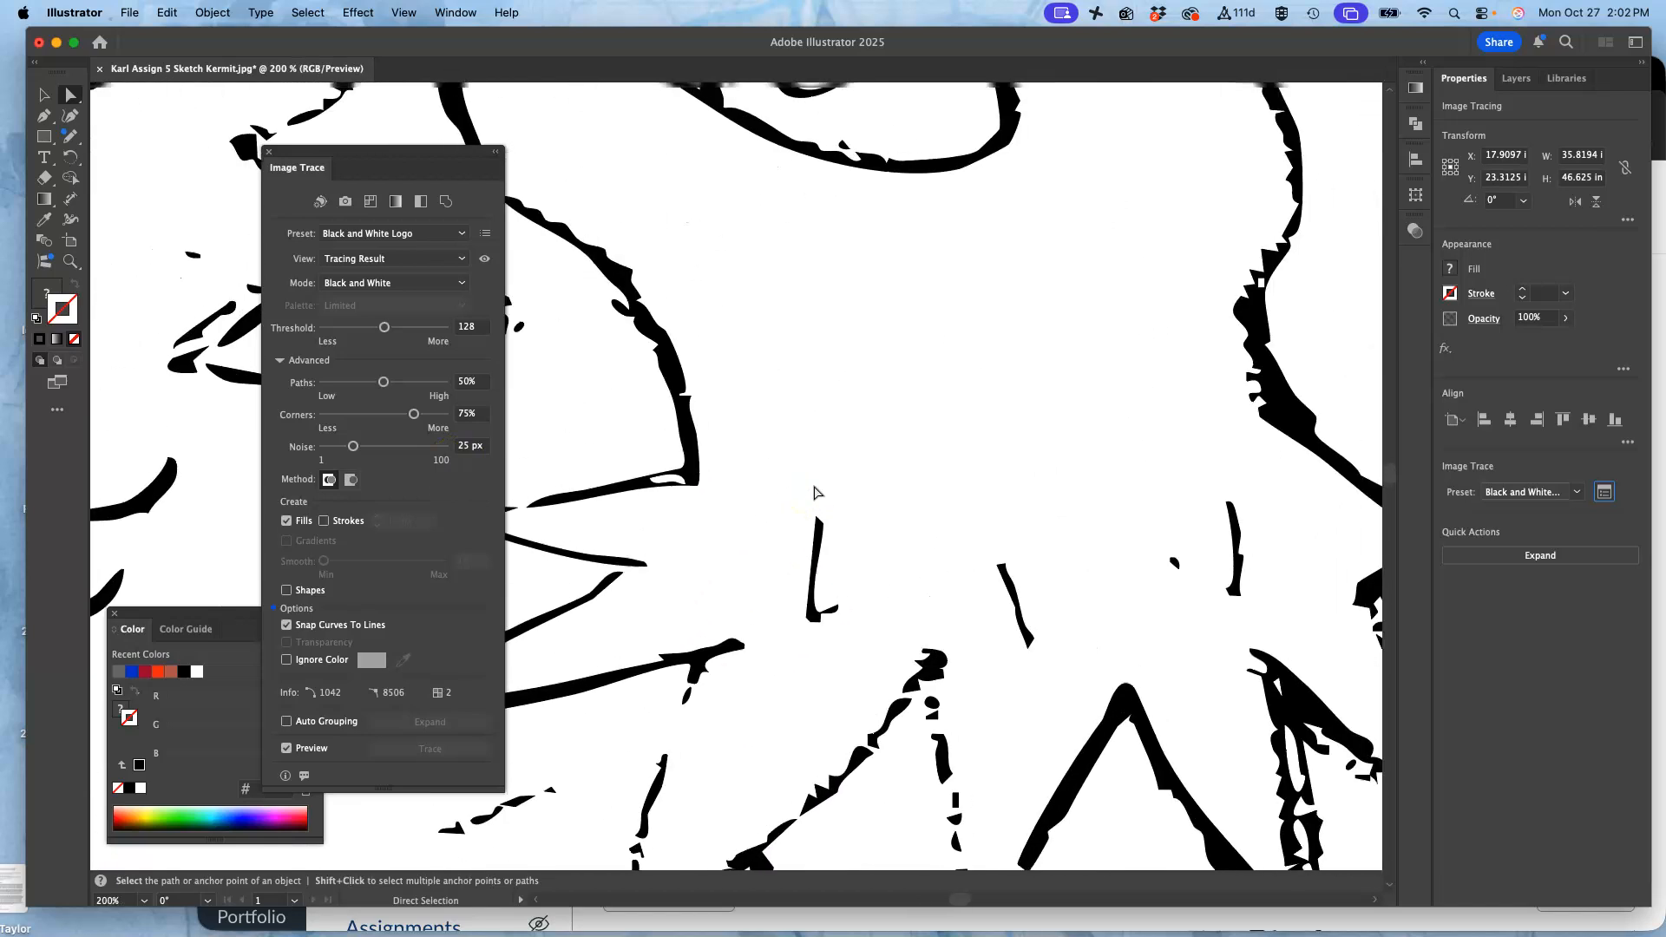
scroll(814, 492, up, 5)
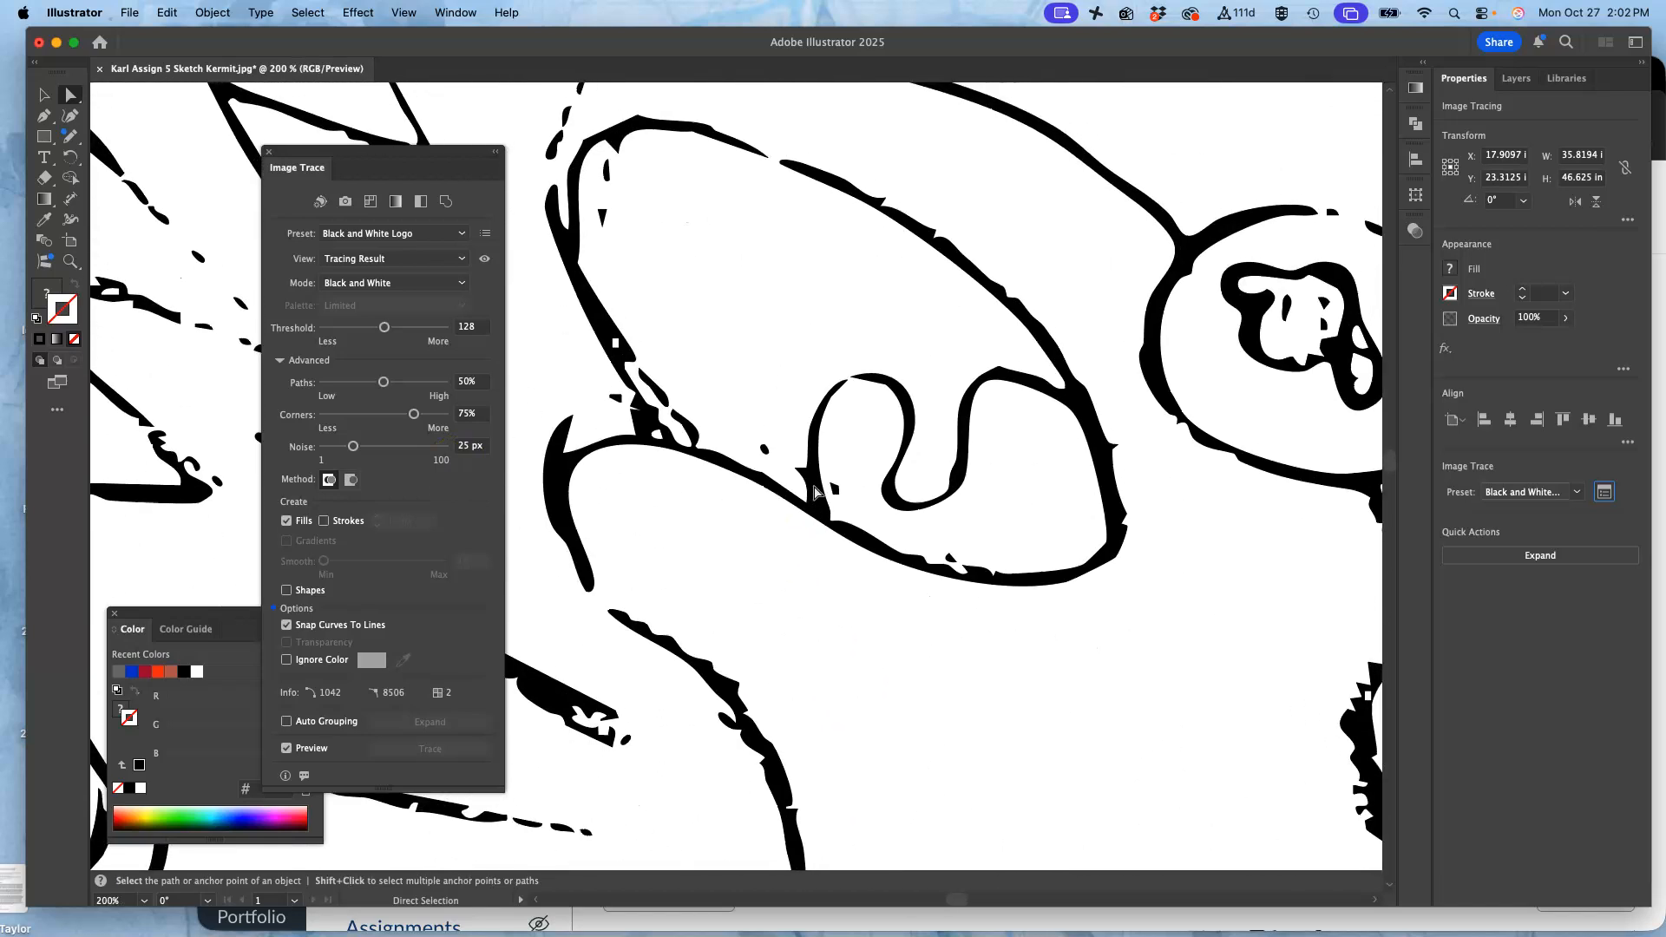
click(412, 329)
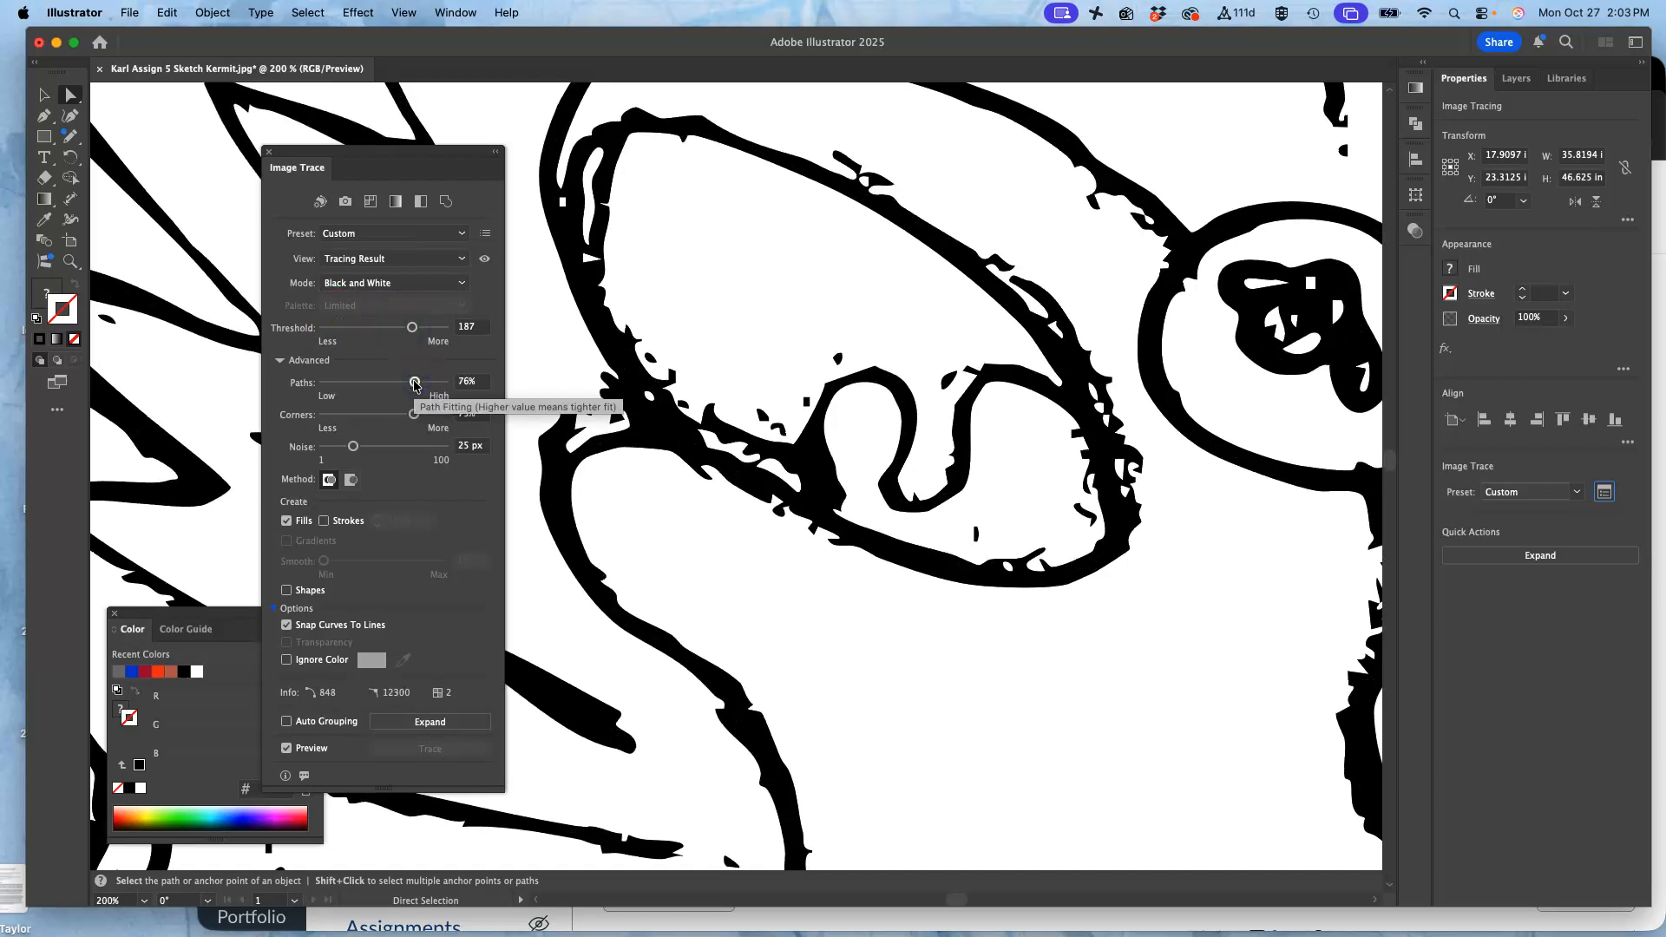
click(371, 415)
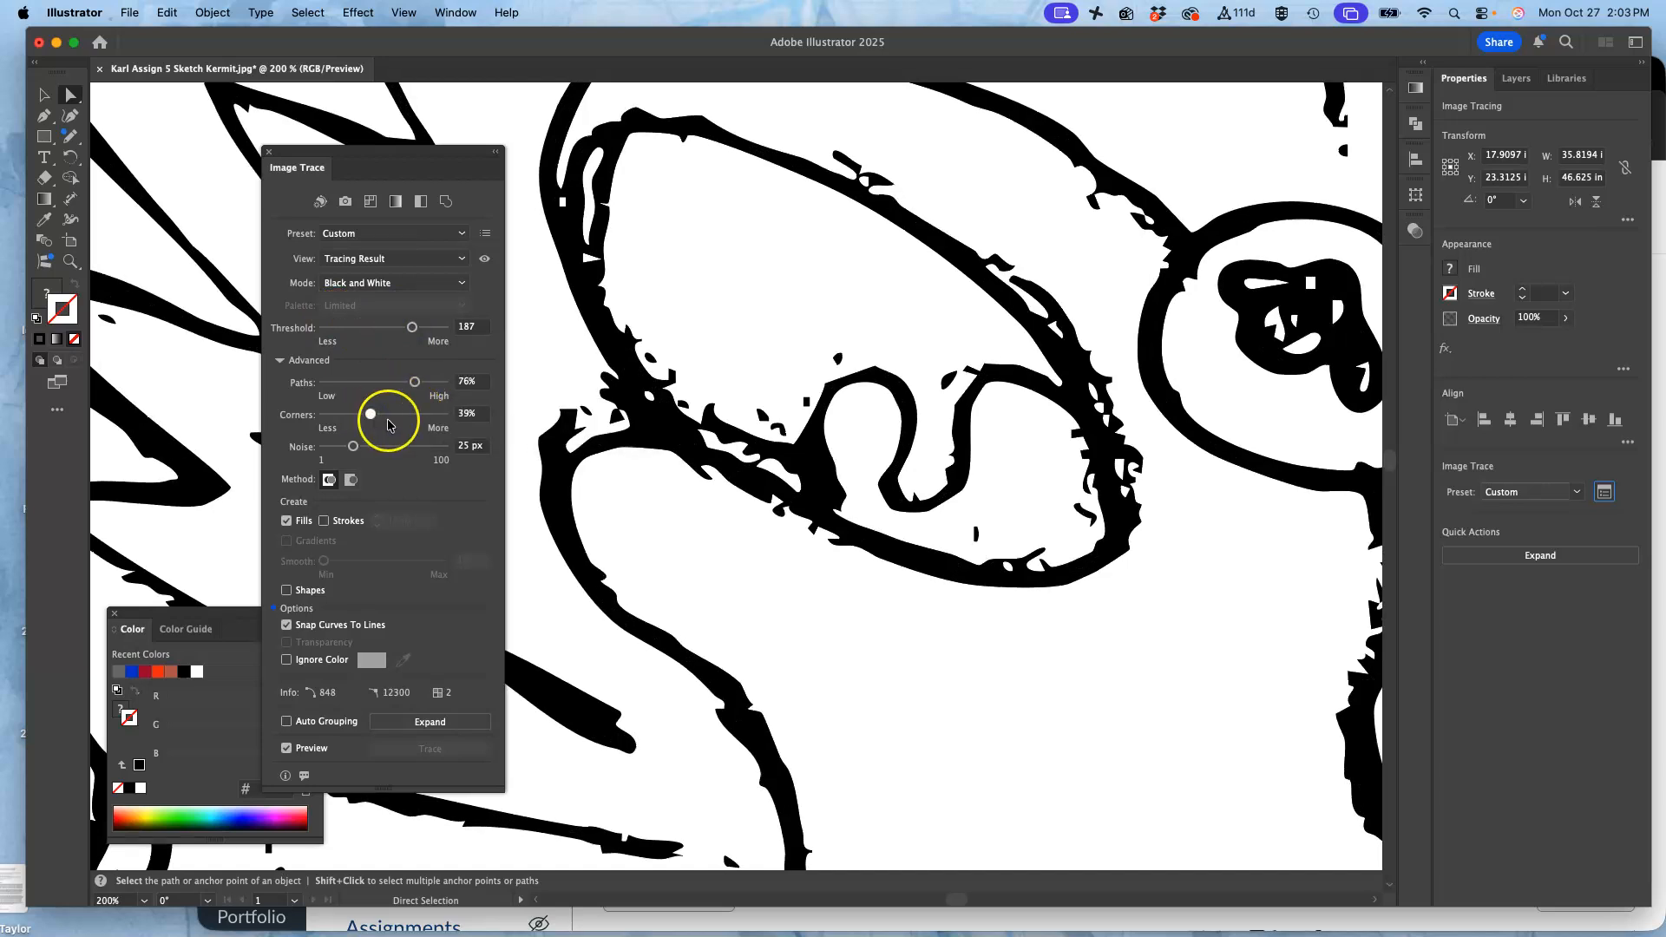
Step: Inspect the traced mouth and the whole traced drawing, and close the Image Trace settings
scroll(737, 443, up, 3)
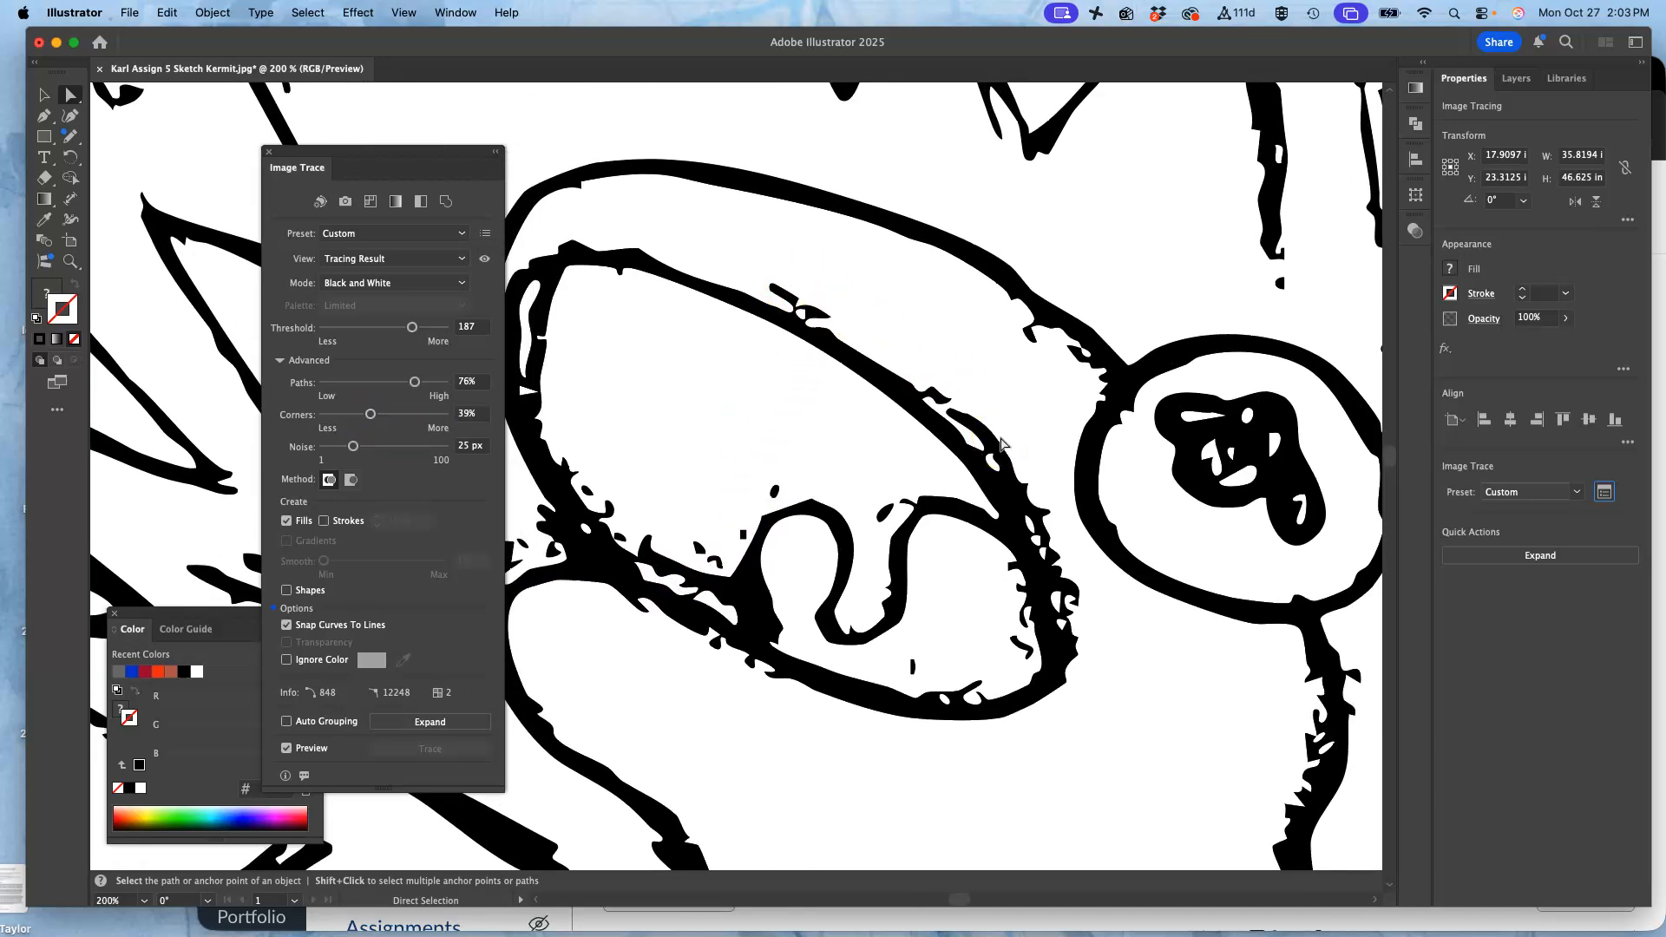
key(super+0)
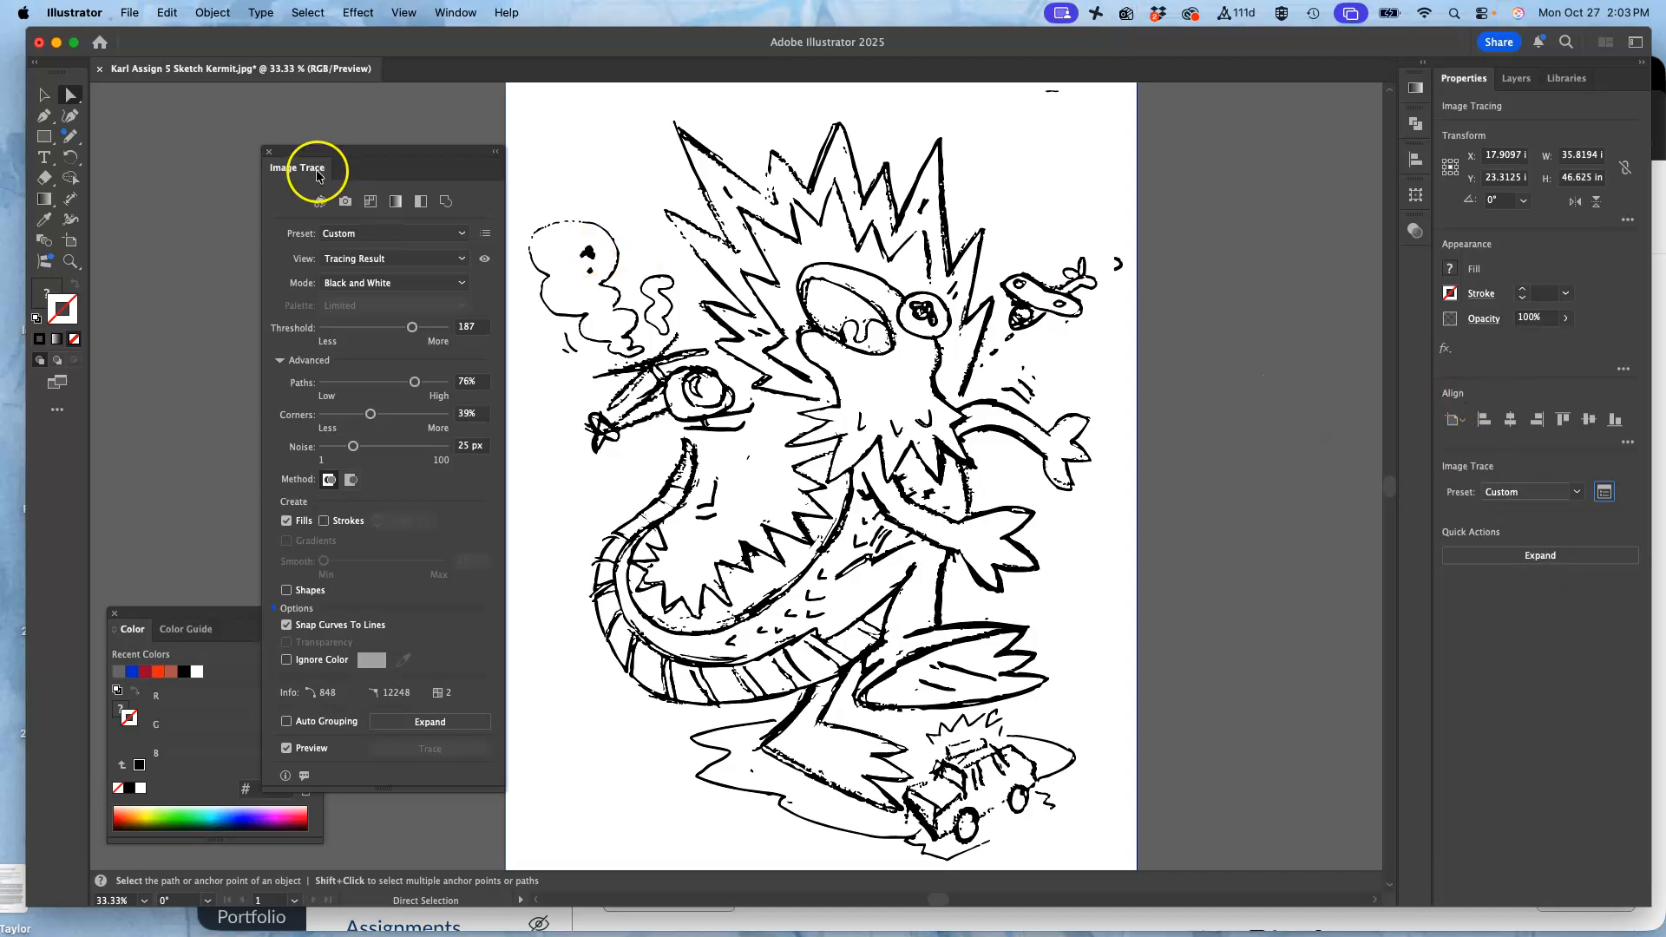
click(269, 153)
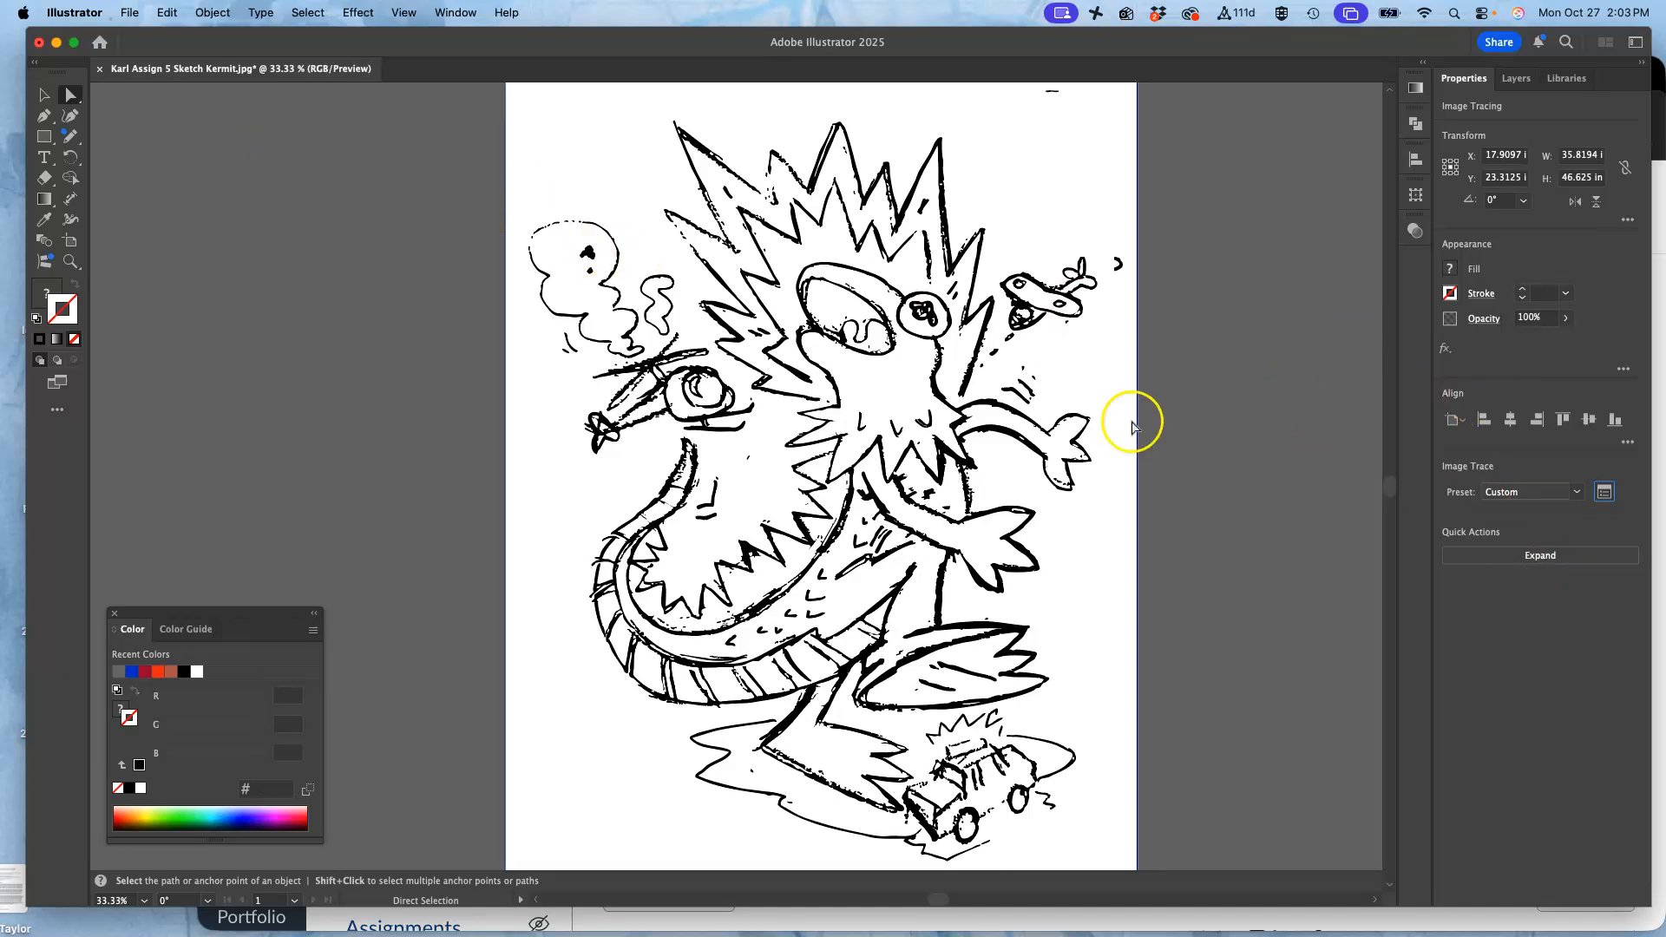
Step: List the contents of Layer 1 and undo the Image Trace to restore the original pencil sketch
click(1514, 81)
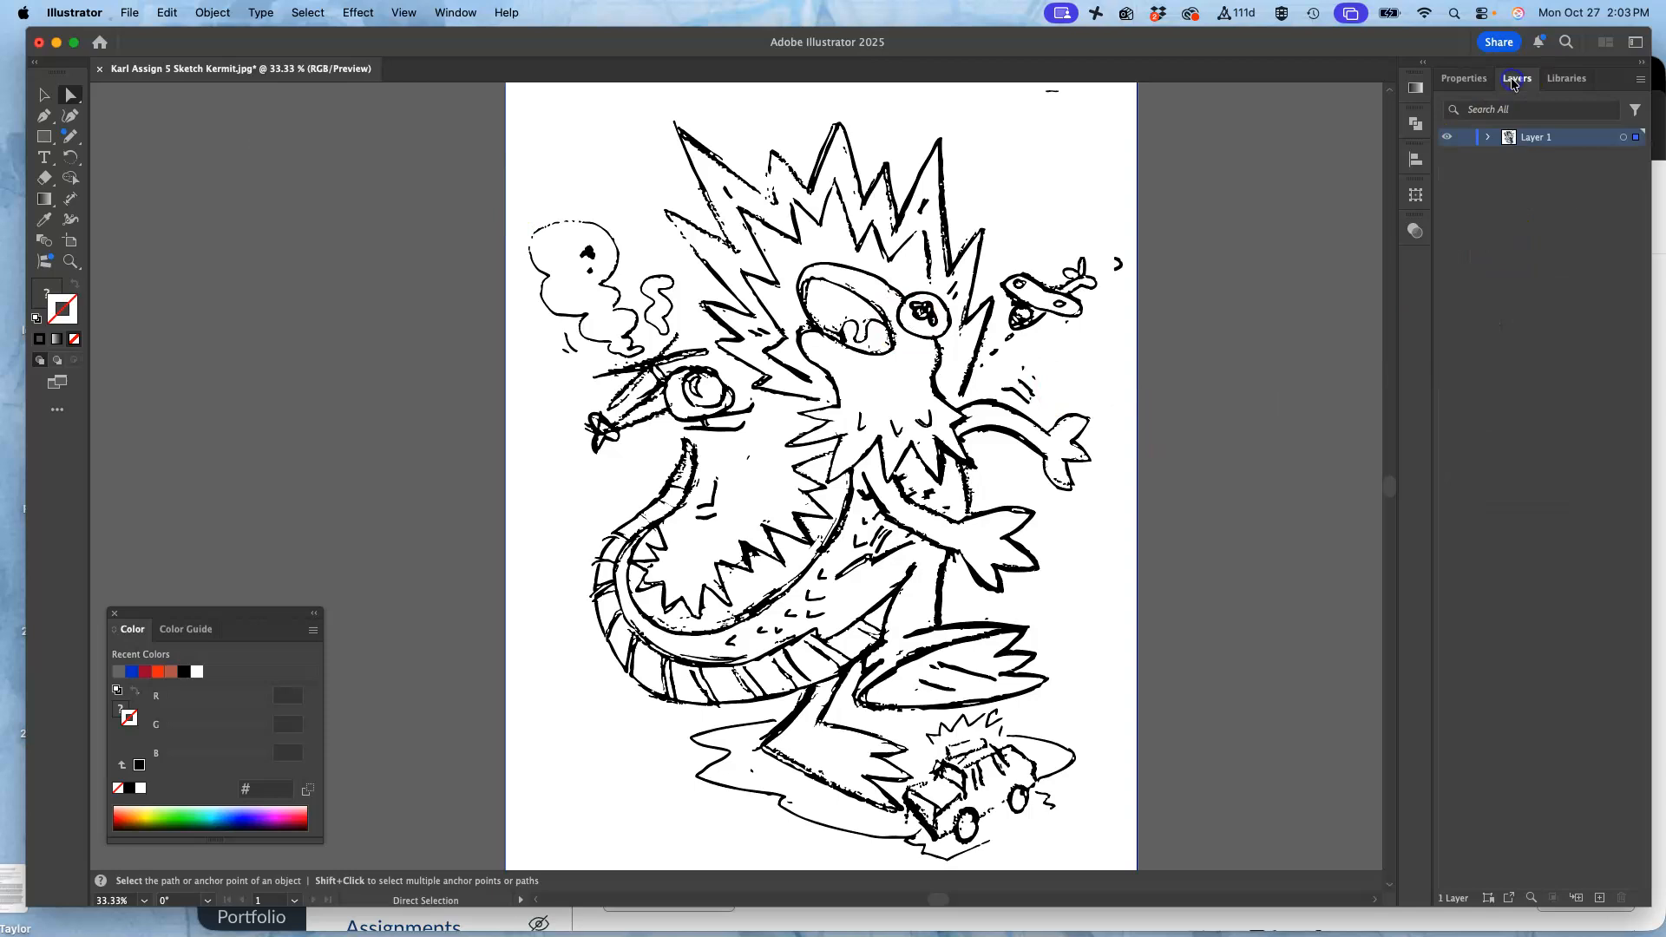
key(super)
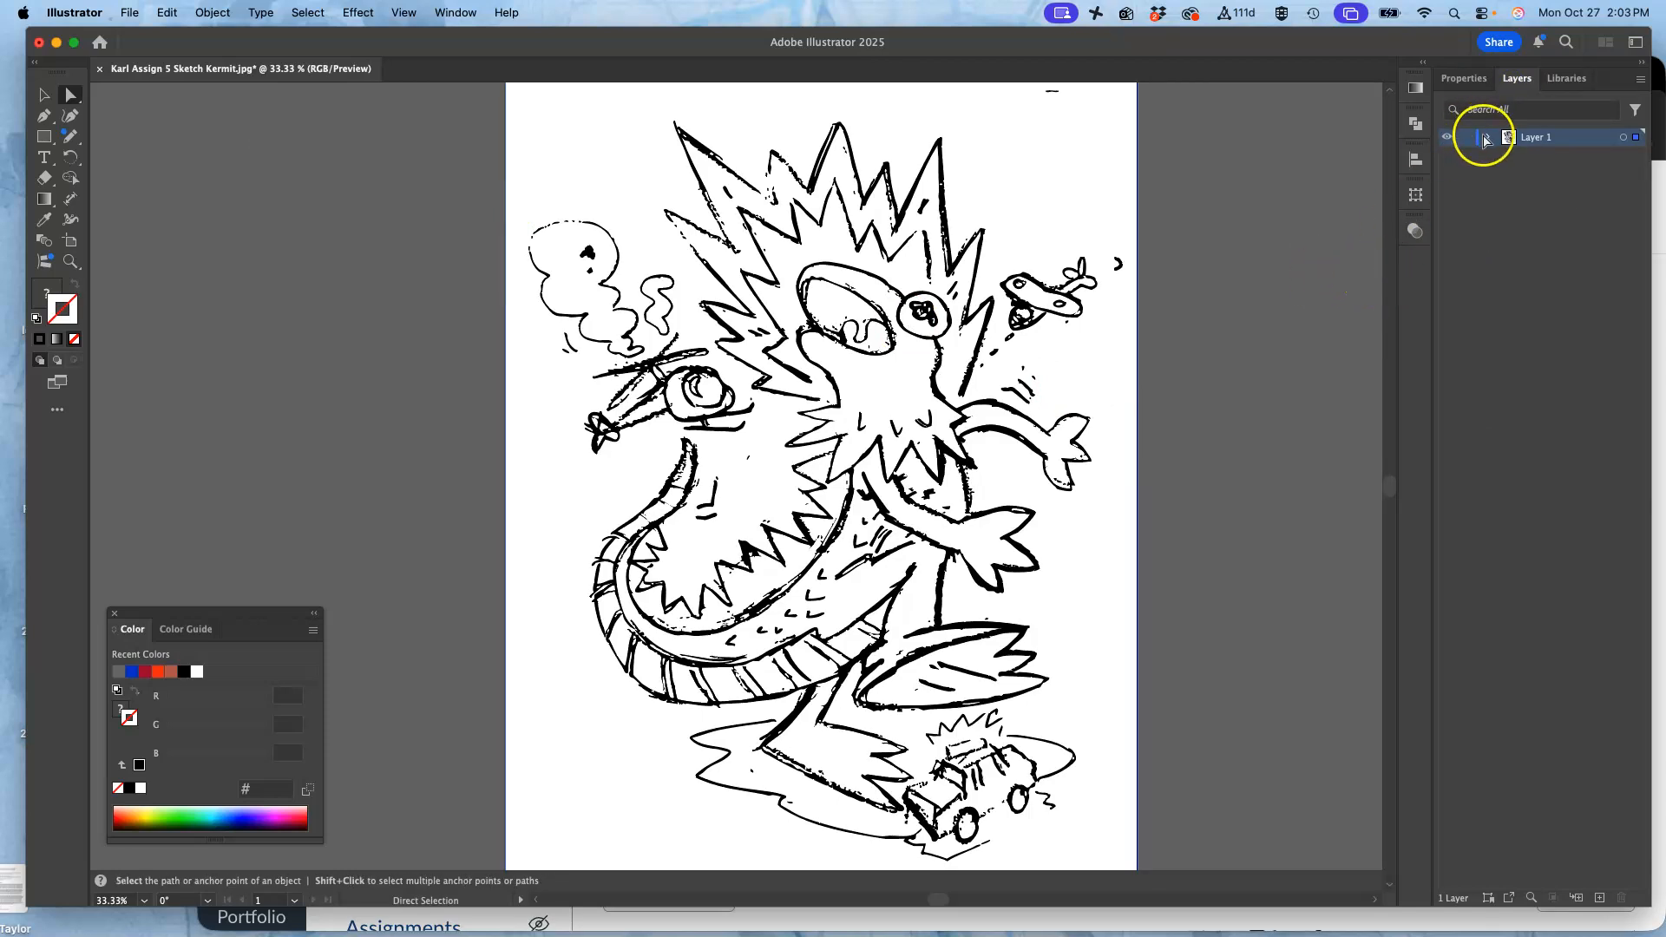
click(1487, 137)
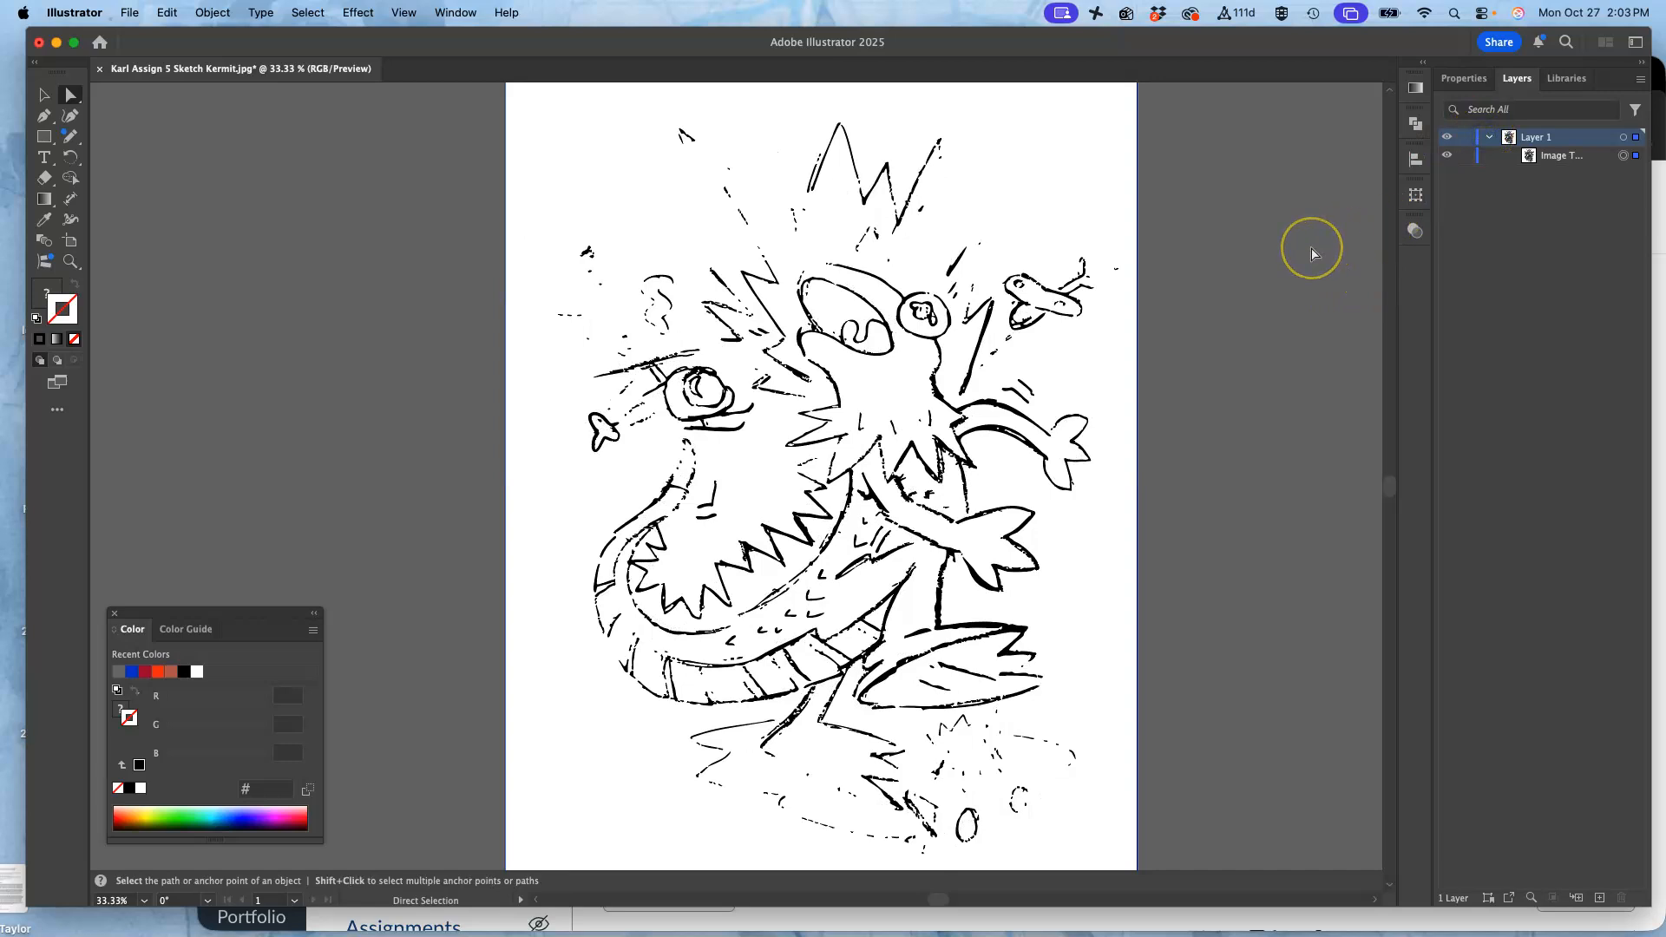
key(super+z)
key(a)
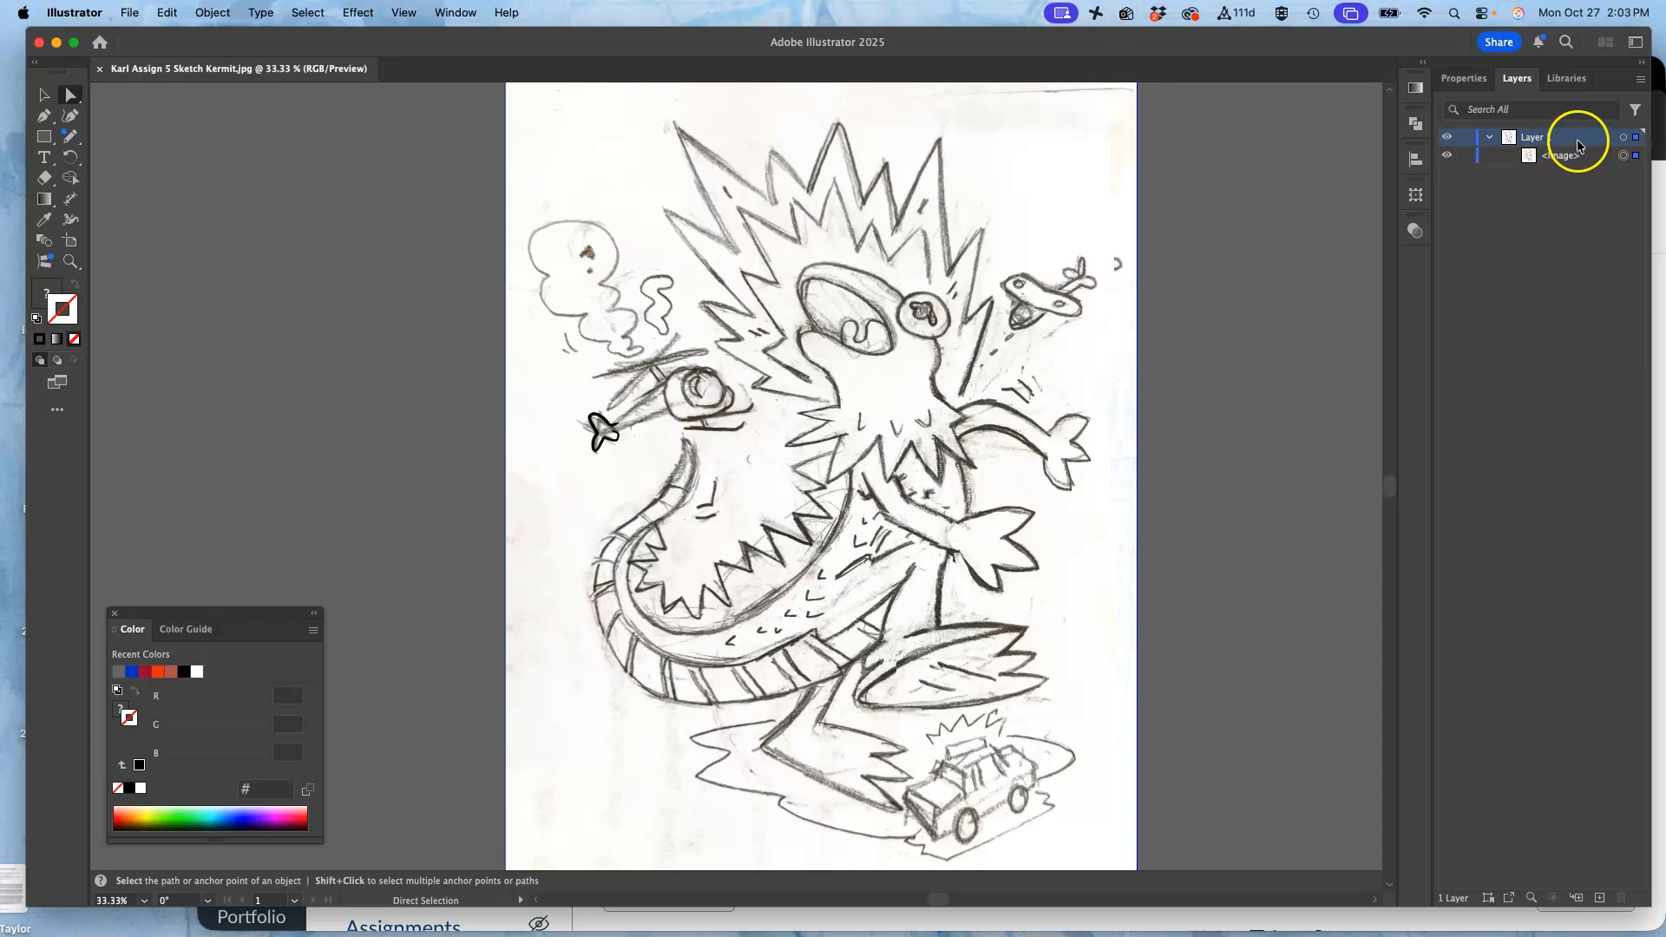
Step: Rename Layer 1 as Sketch, dim its images to 30% and lock the layer
double_click(1538, 145)
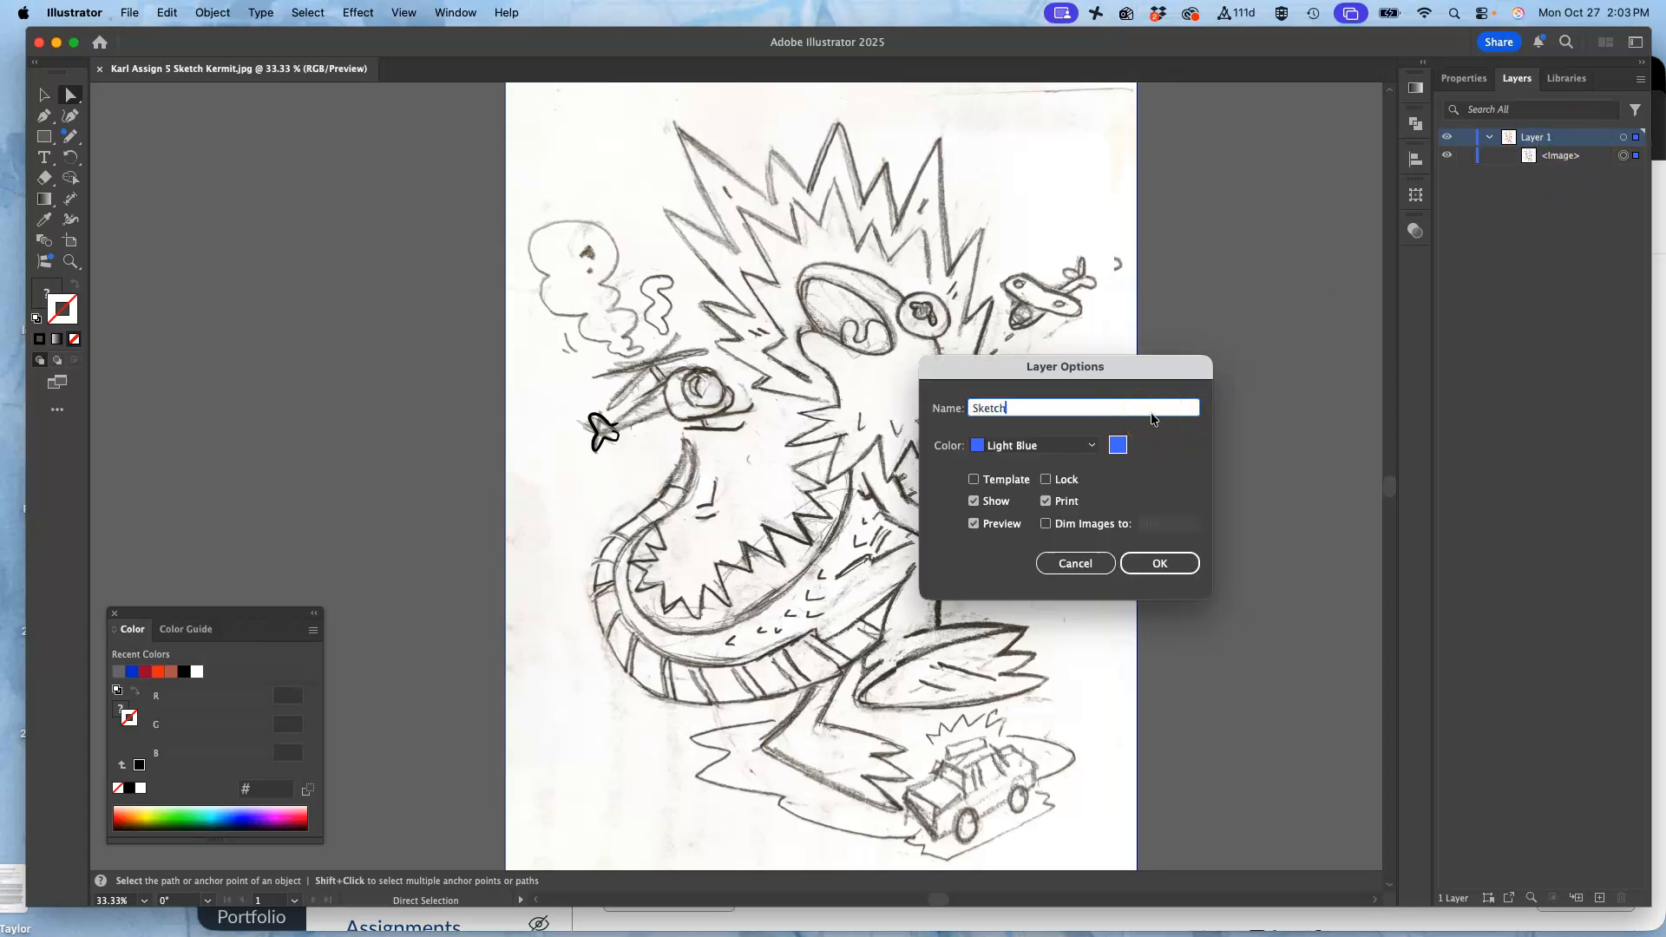
click(1046, 523)
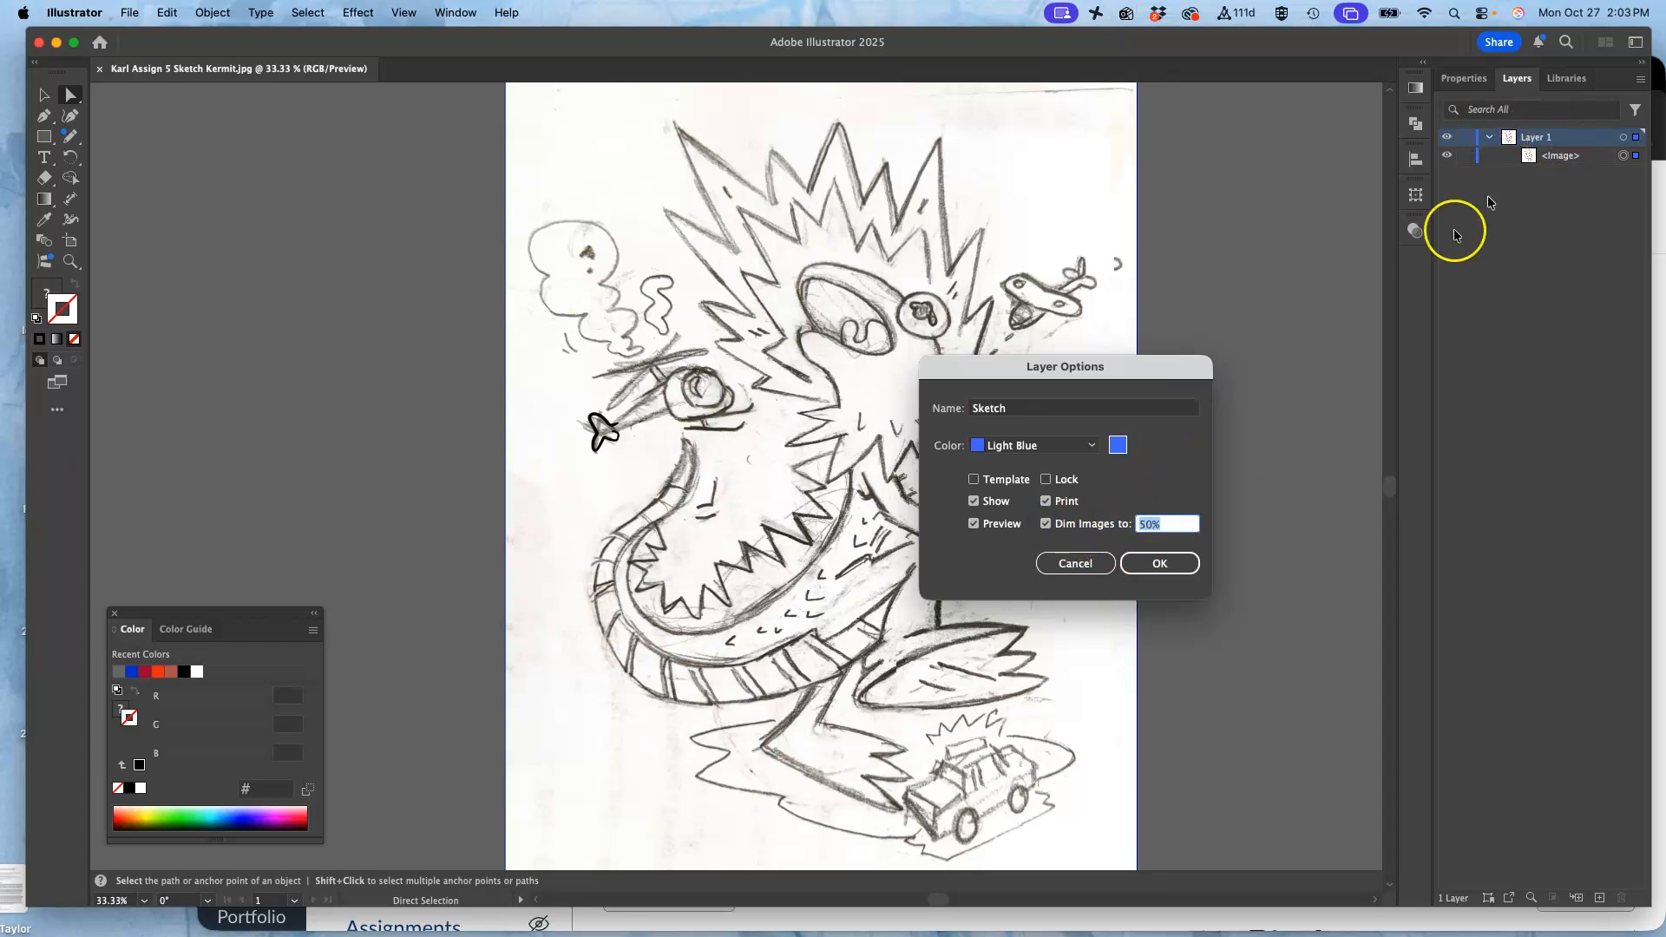
text(30)
click(1161, 564)
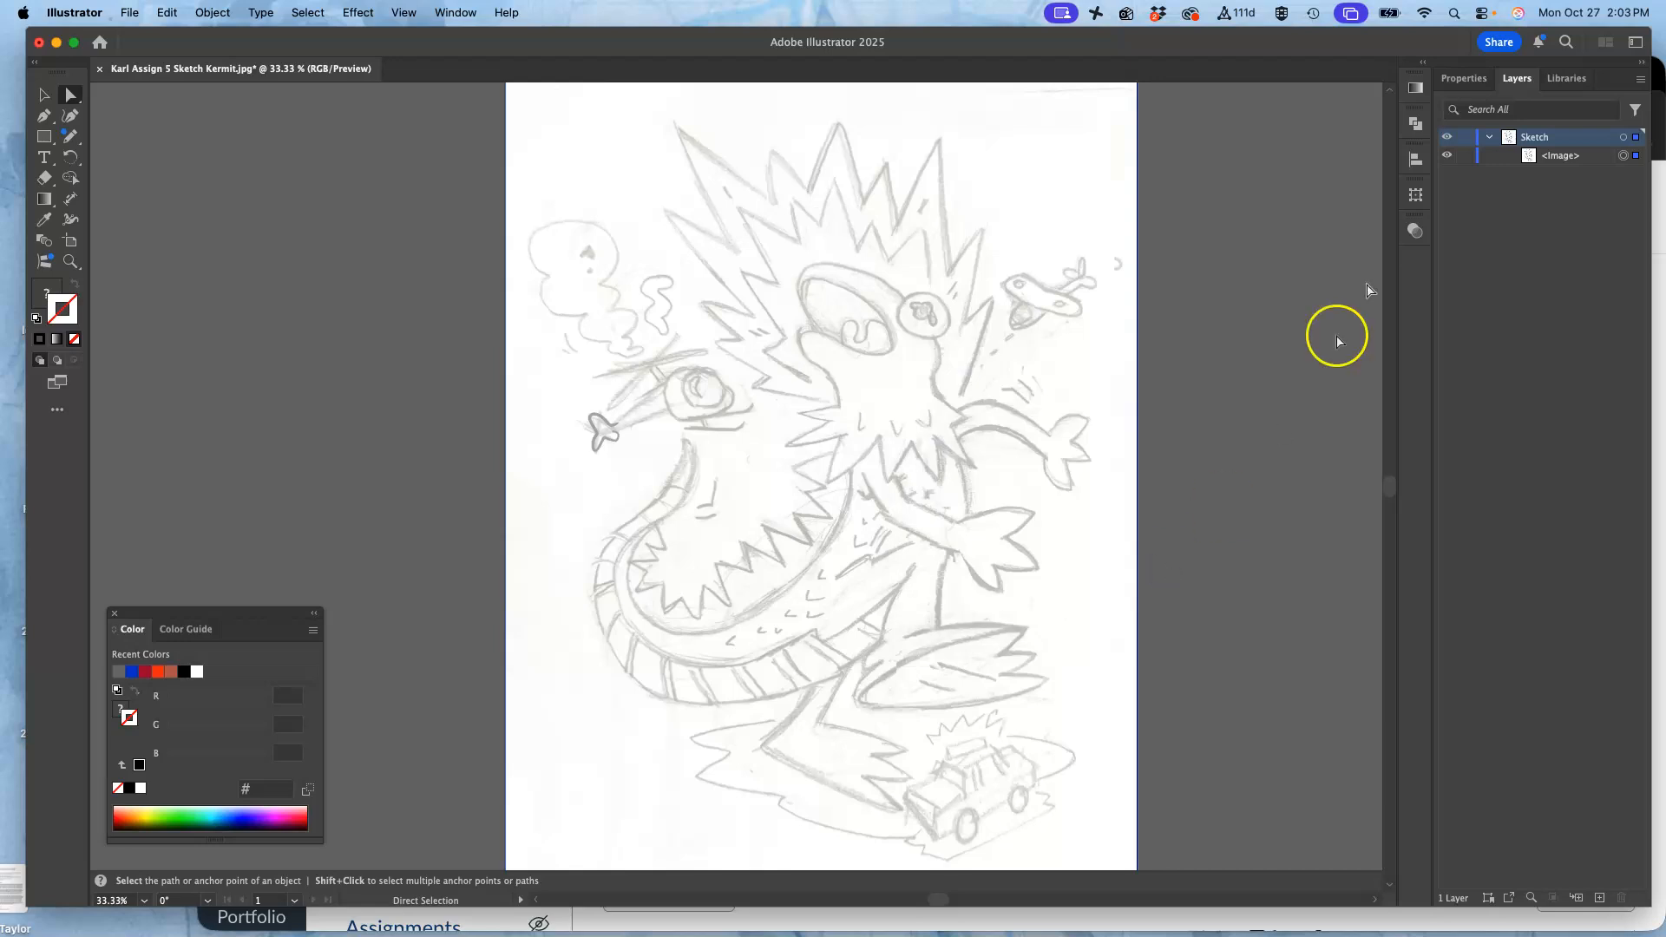
click(1466, 137)
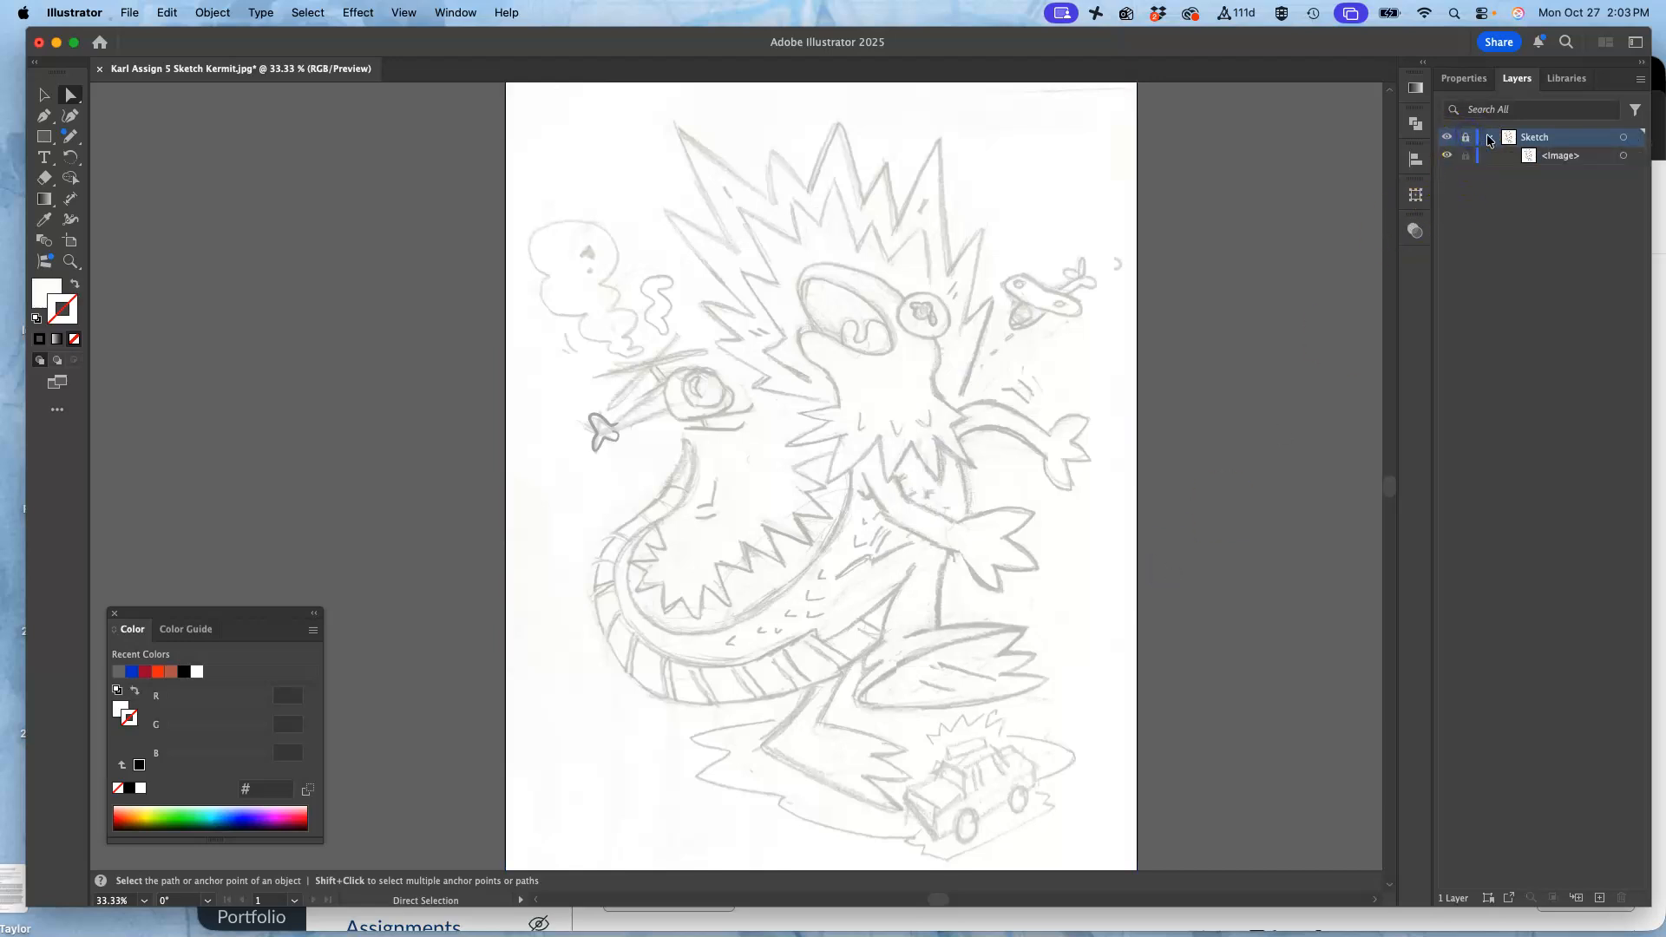
Step: Add a new layer above the Sketch layer and activate the Blob Brush tool
click(1599, 898)
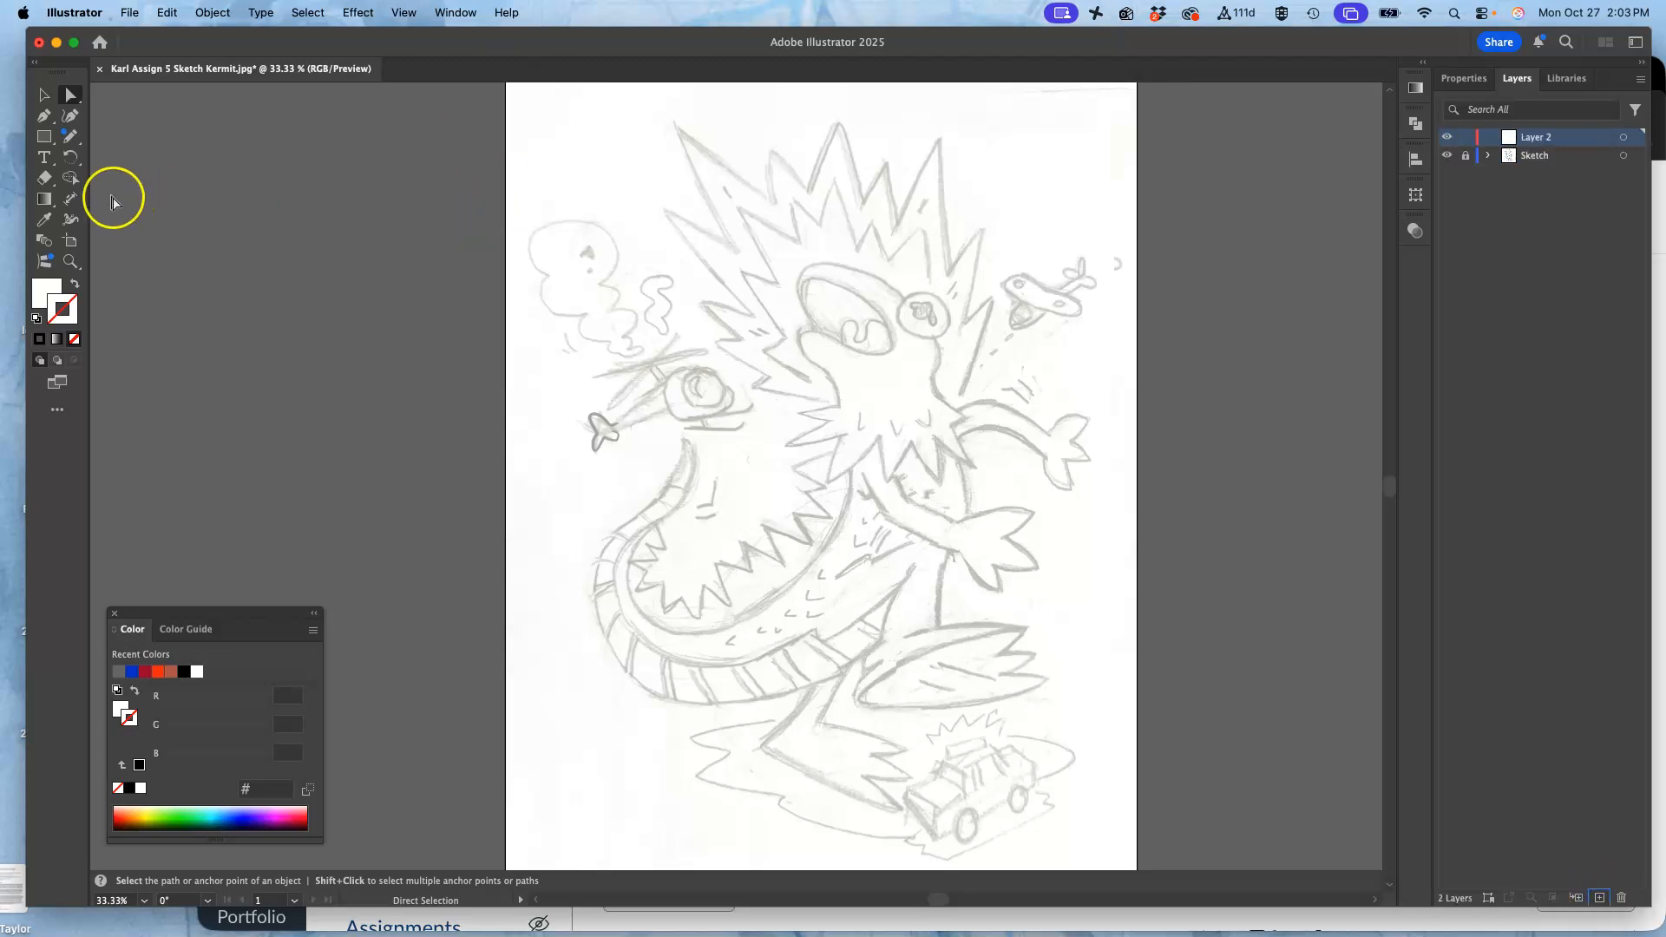
click(74, 137)
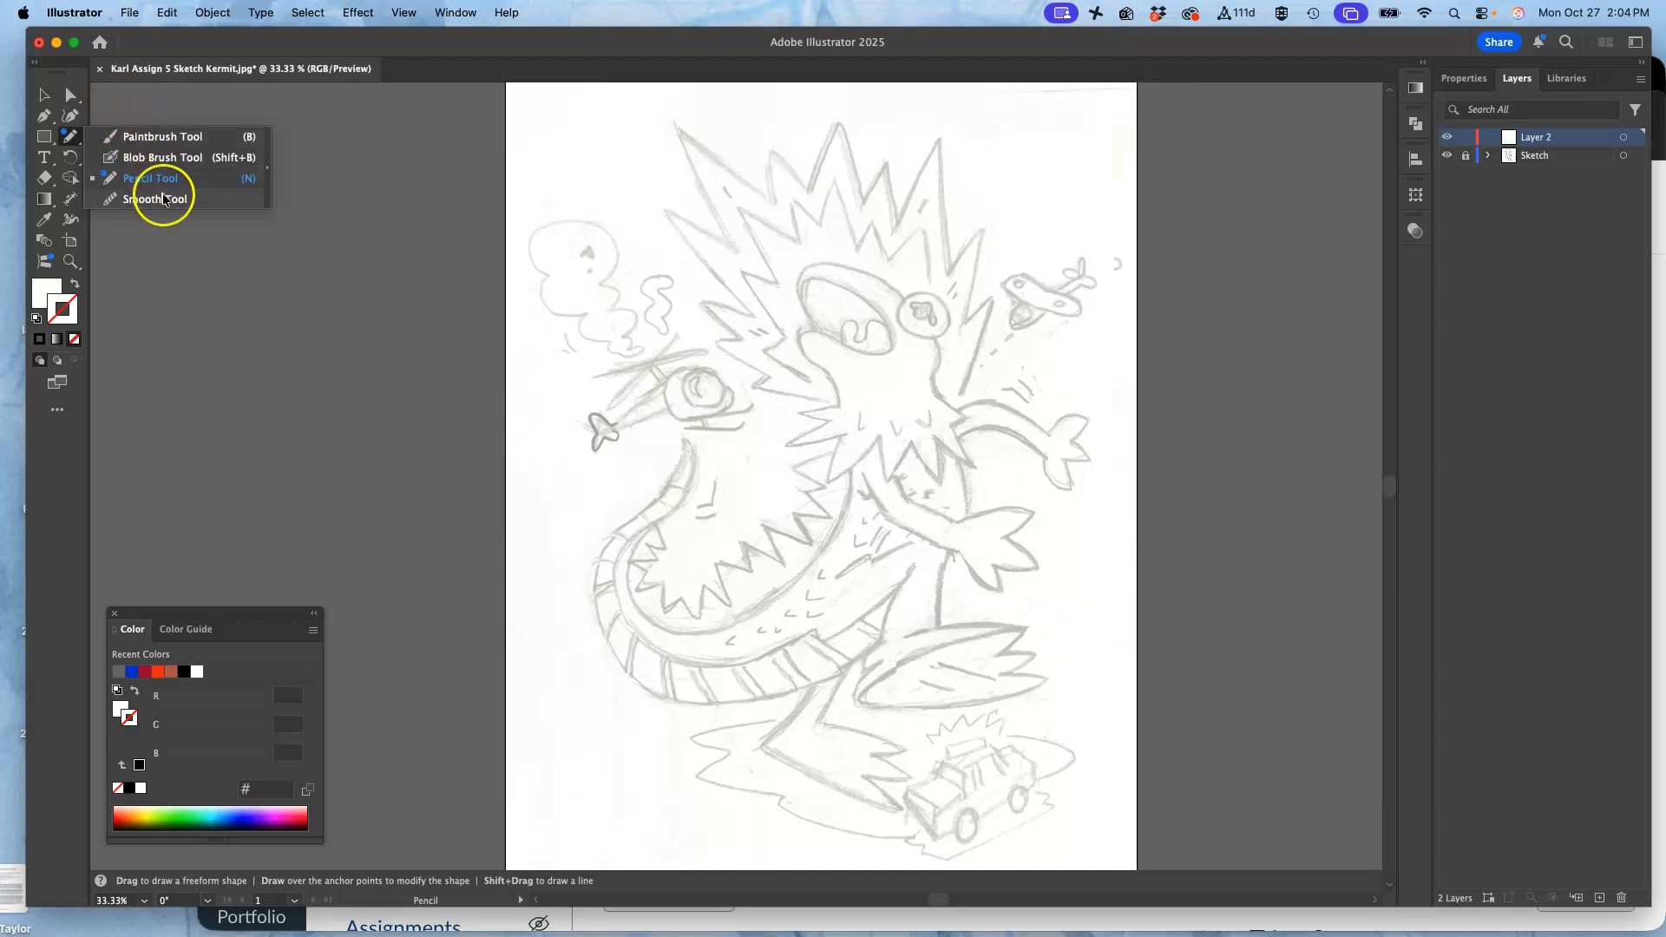
click(156, 164)
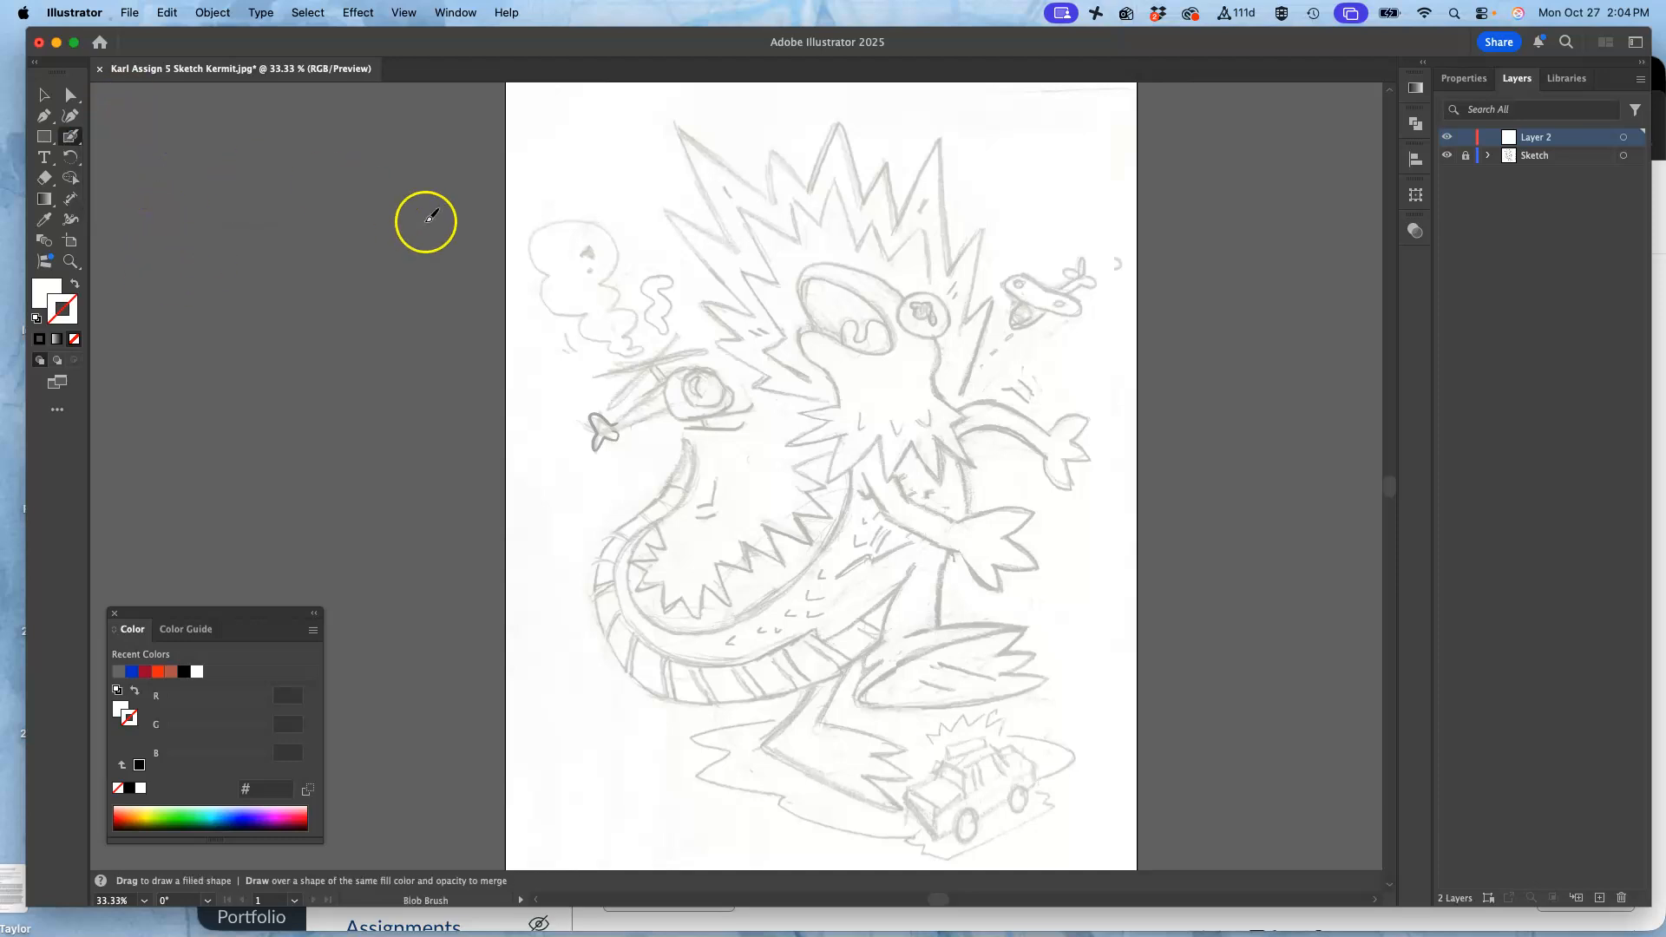
Step: Set the fill color to black (000000) and paint a wavy test stroke across the upper part of the page
double_click(46, 292)
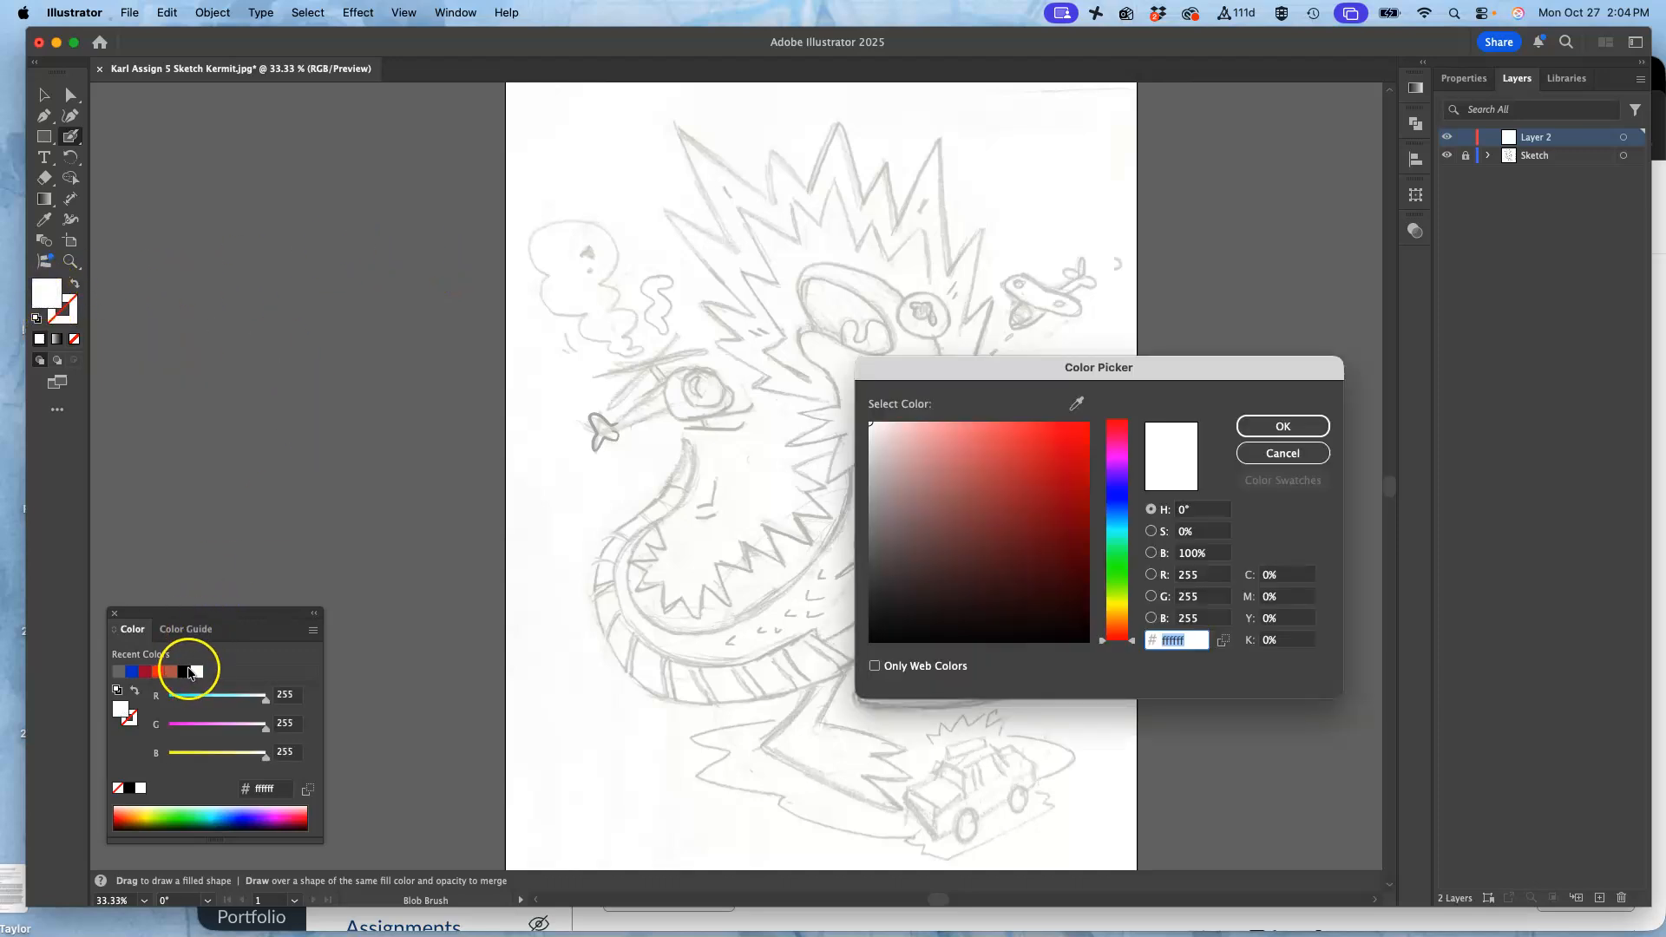
mouse_move(915, 555)
mouse_down()
mouse_move(906, 618)
mouse_move(840, 658)
mouse_up()
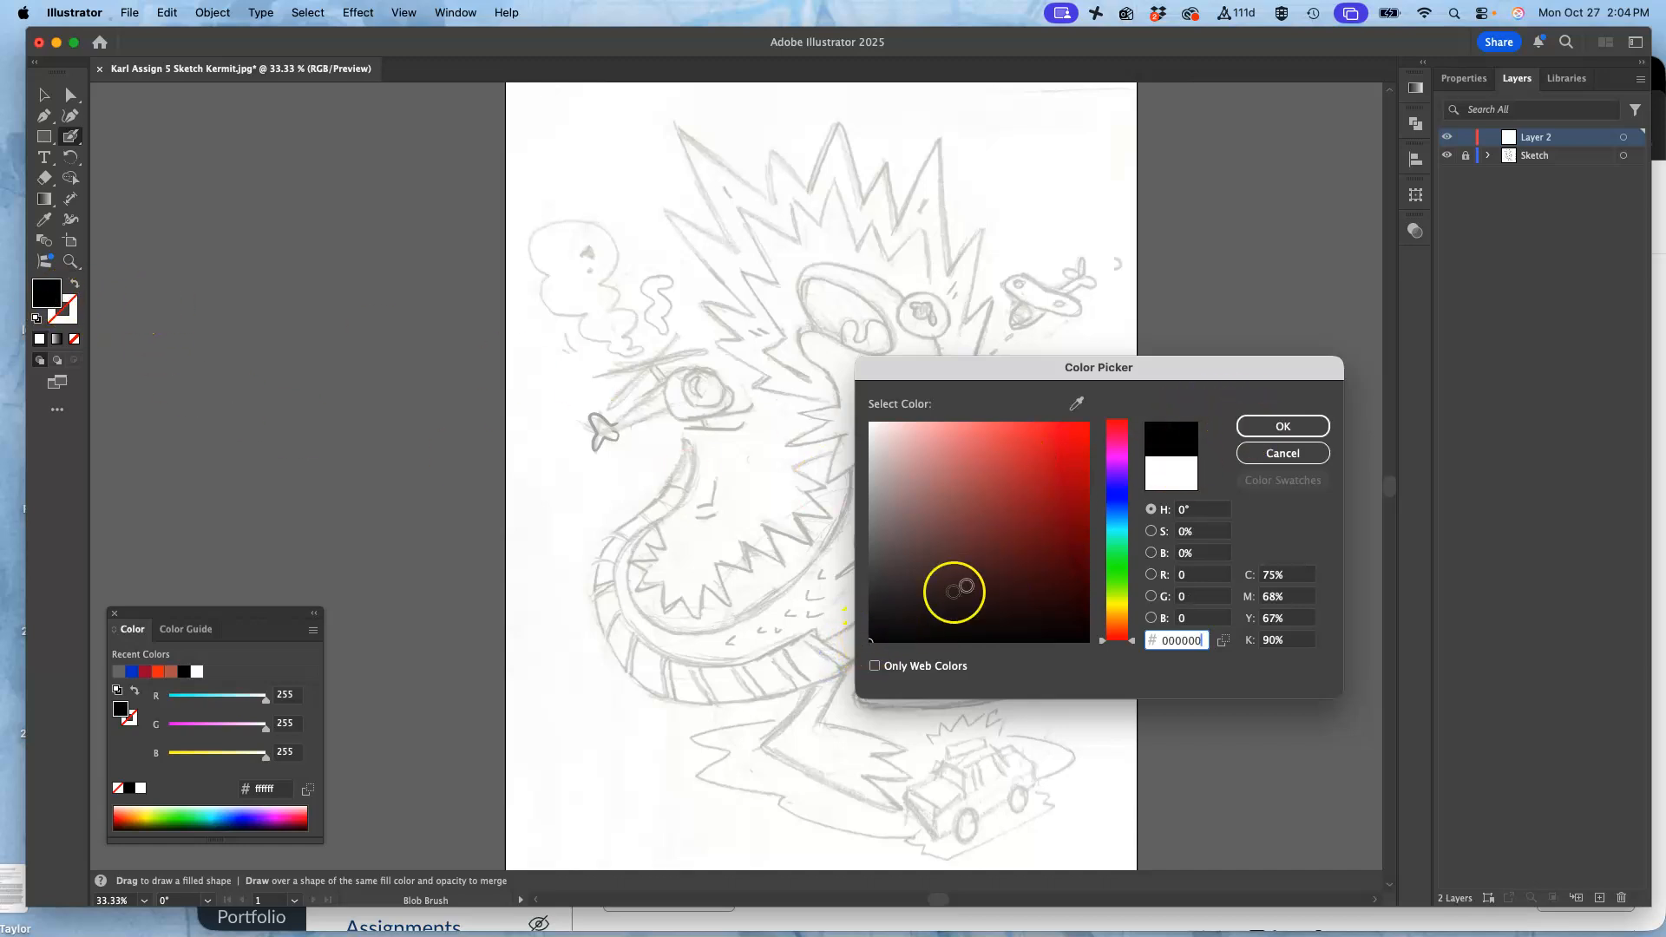
click(1253, 426)
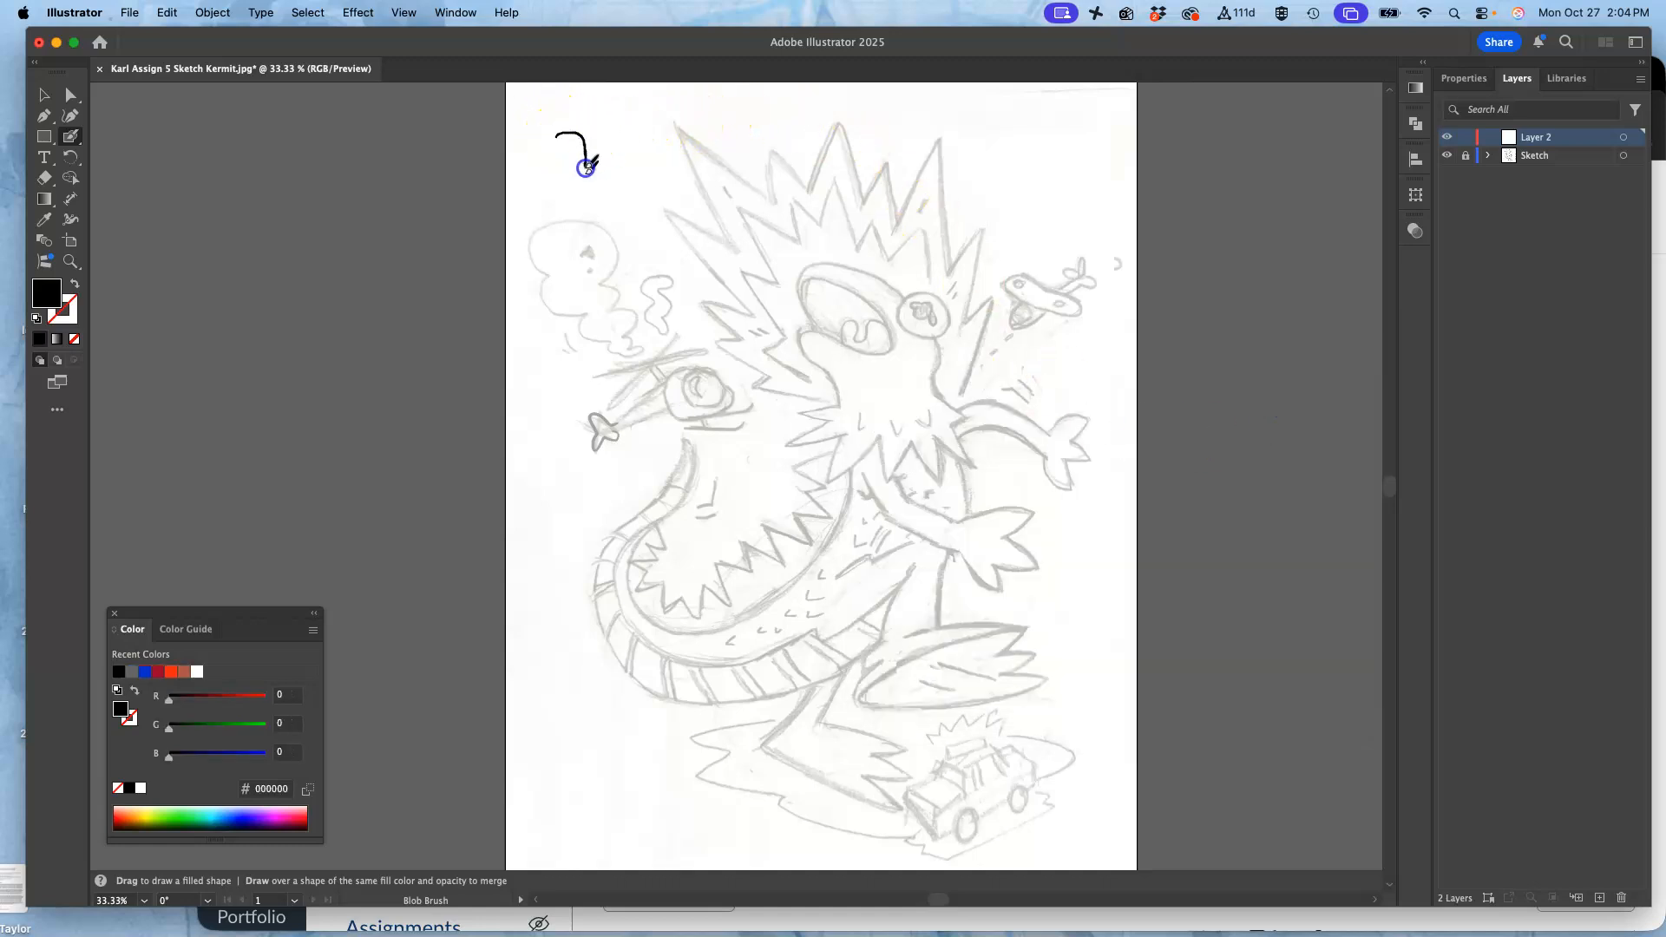
mouse_move(727, 186)
mouse_down()
mouse_move(787, 133)
mouse_move(808, 216)
mouse_move(889, 134)
mouse_move(907, 228)
mouse_move(987, 184)
mouse_move(1032, 232)
mouse_up()
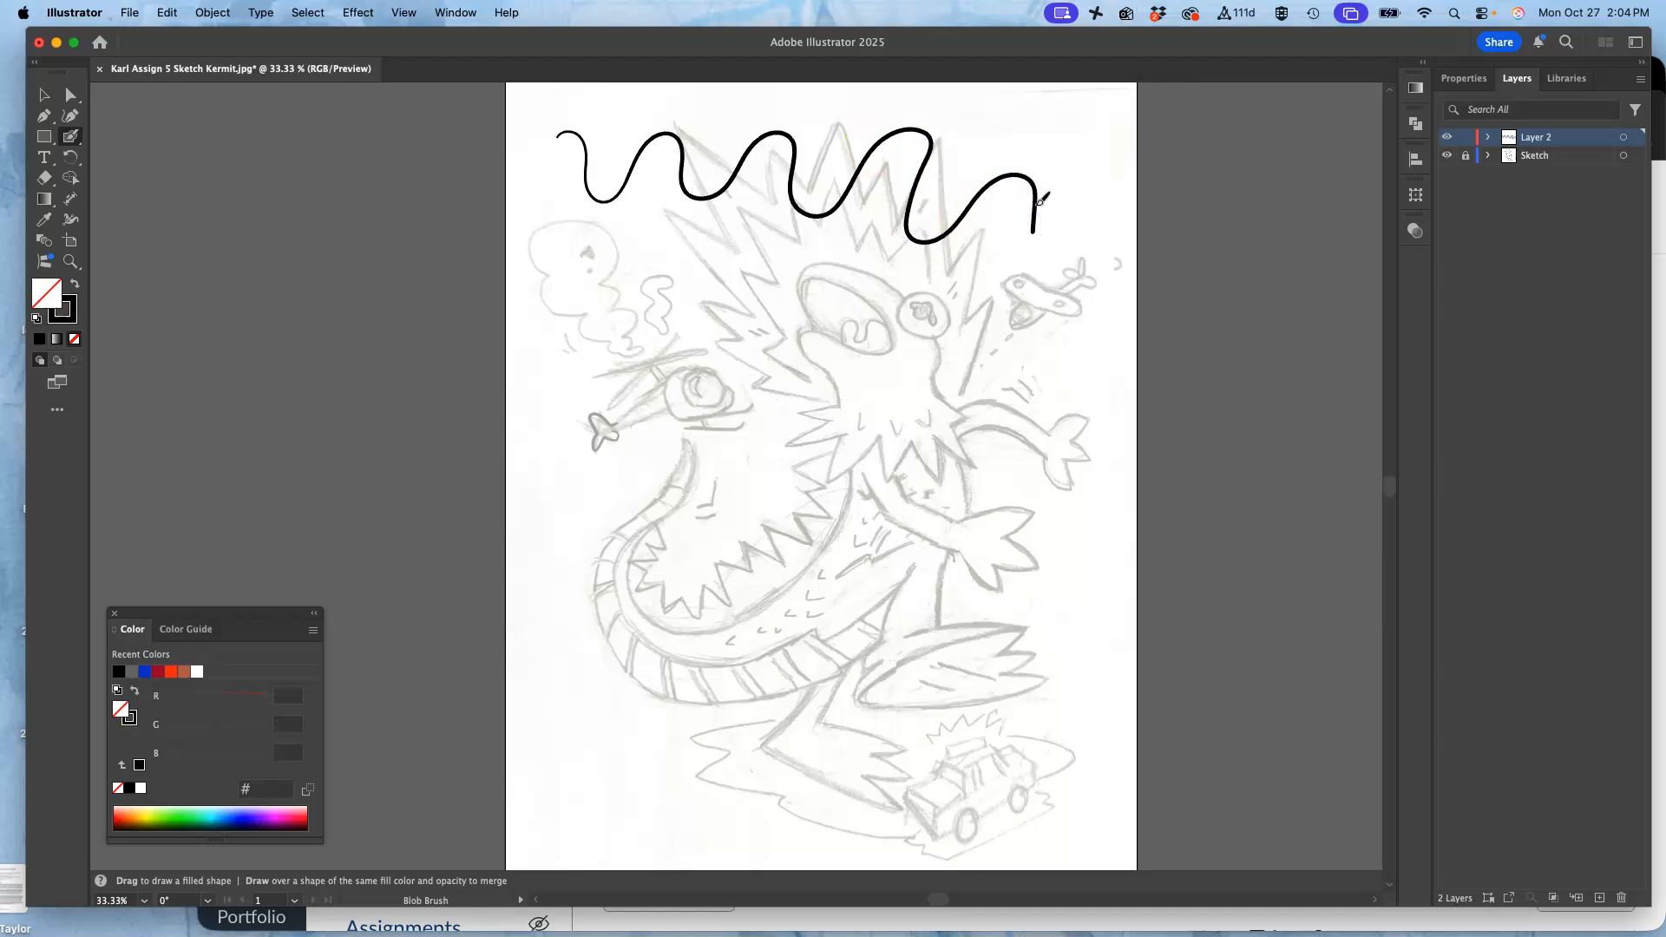
Step: Set the Blob Brush to a smoother fidelity and a size of 22 pt, keeping its size controlled by Pressure
double_click(73, 143)
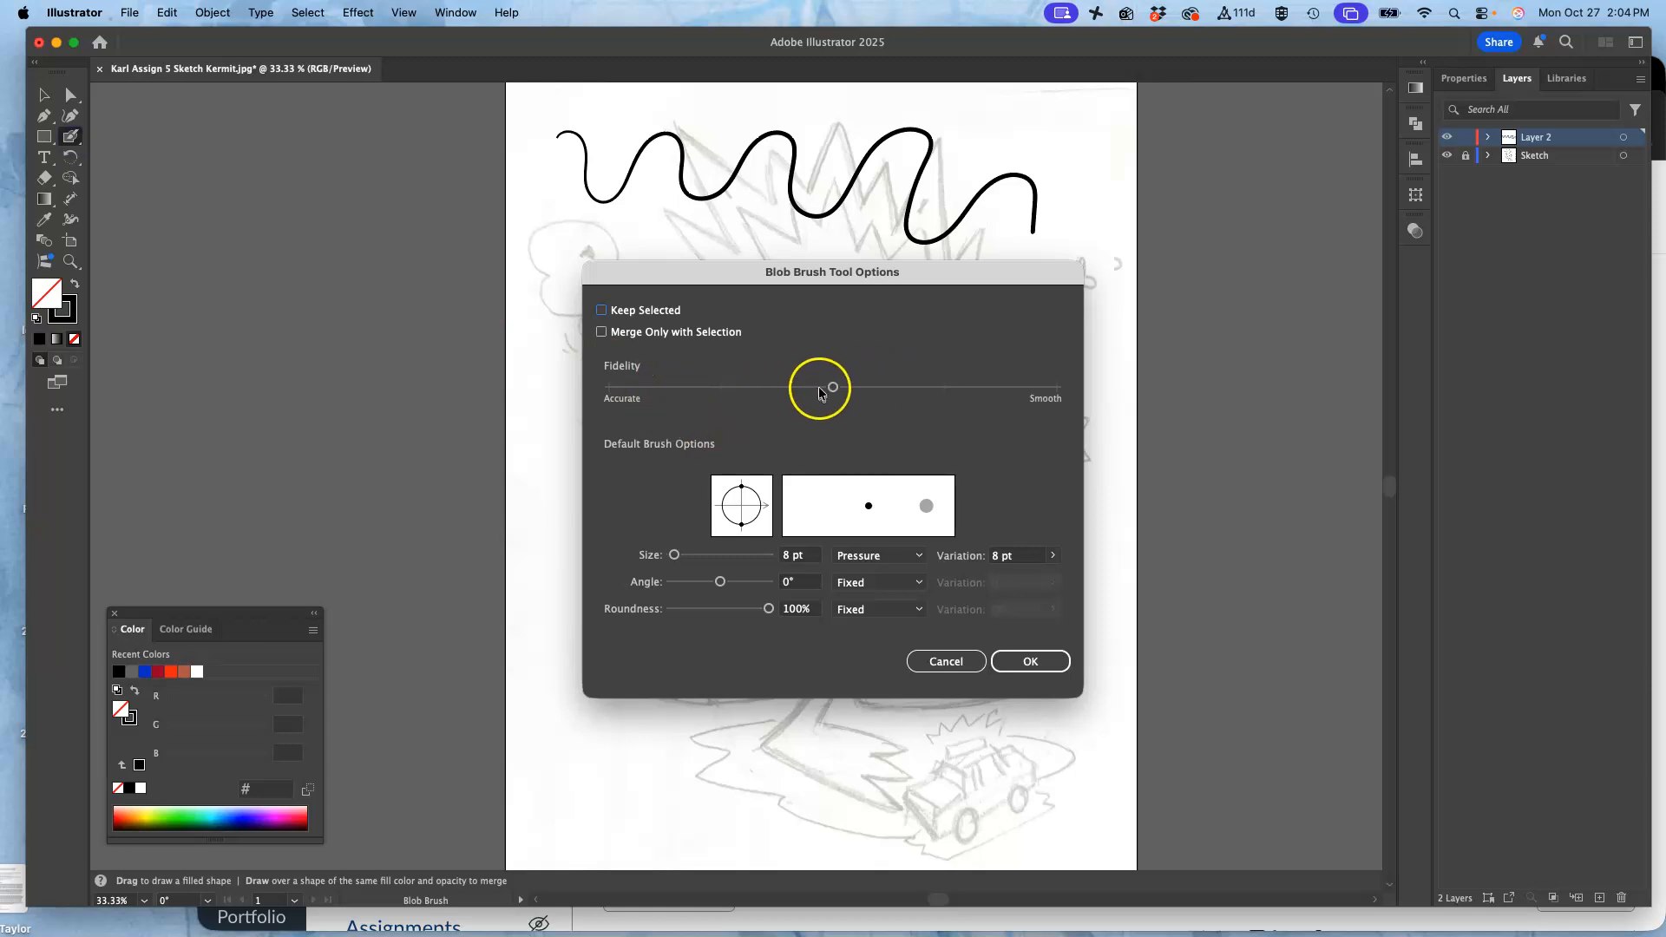
drag(832, 390, 838, 397)
drag(679, 562, 685, 565)
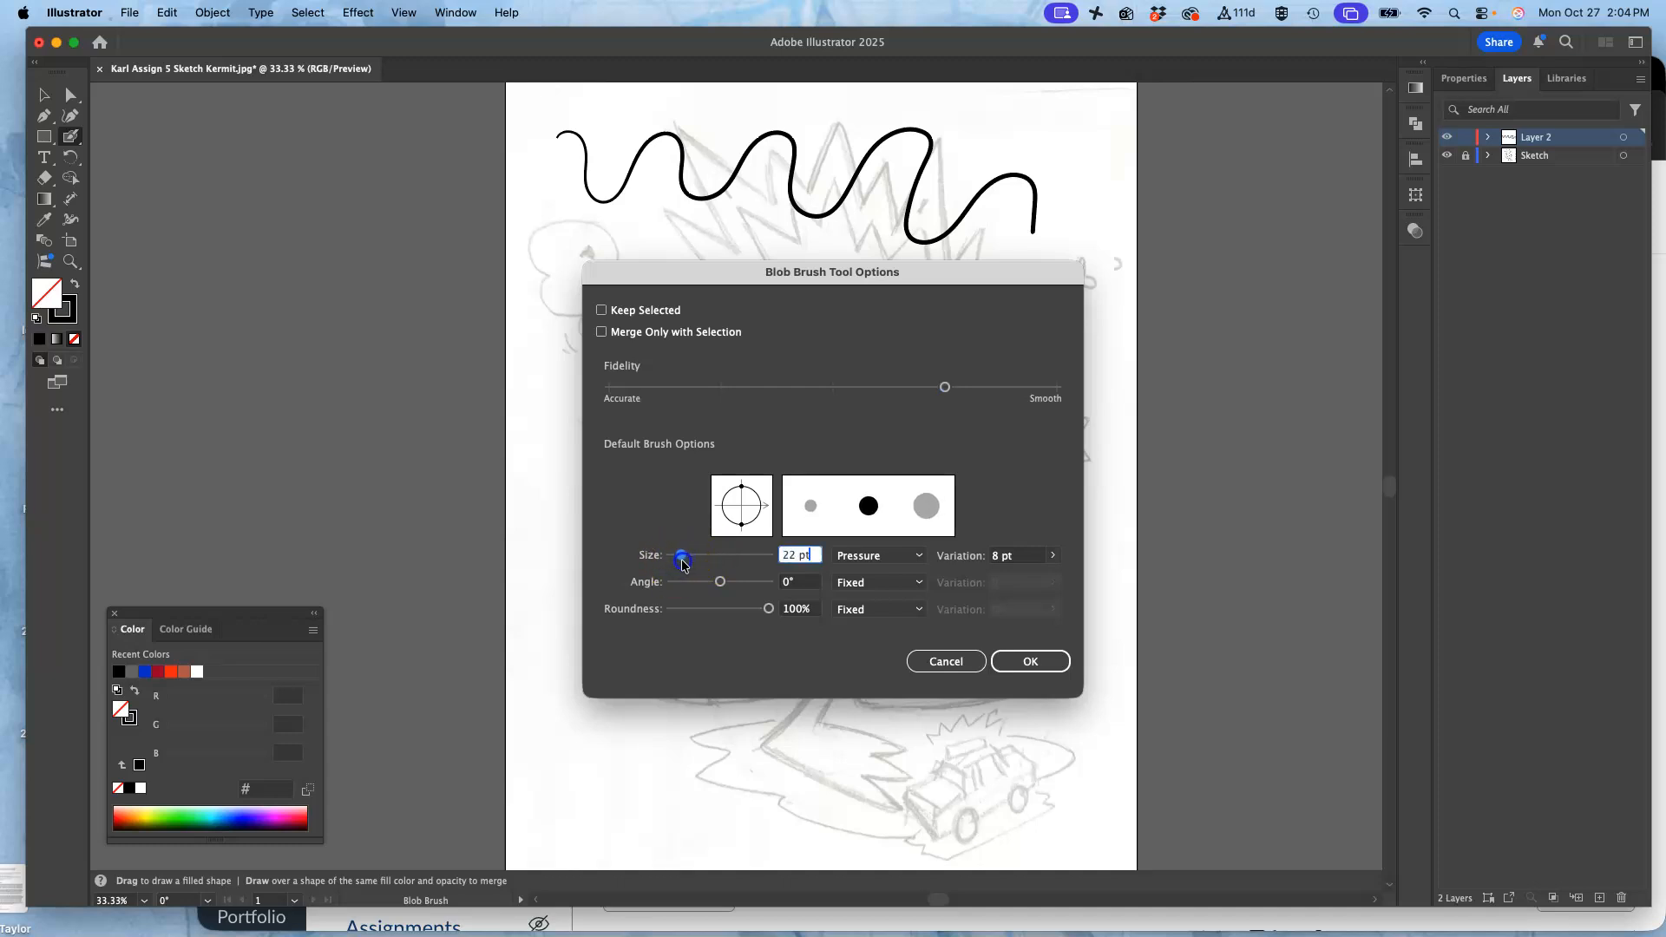
click(1053, 557)
click(1031, 659)
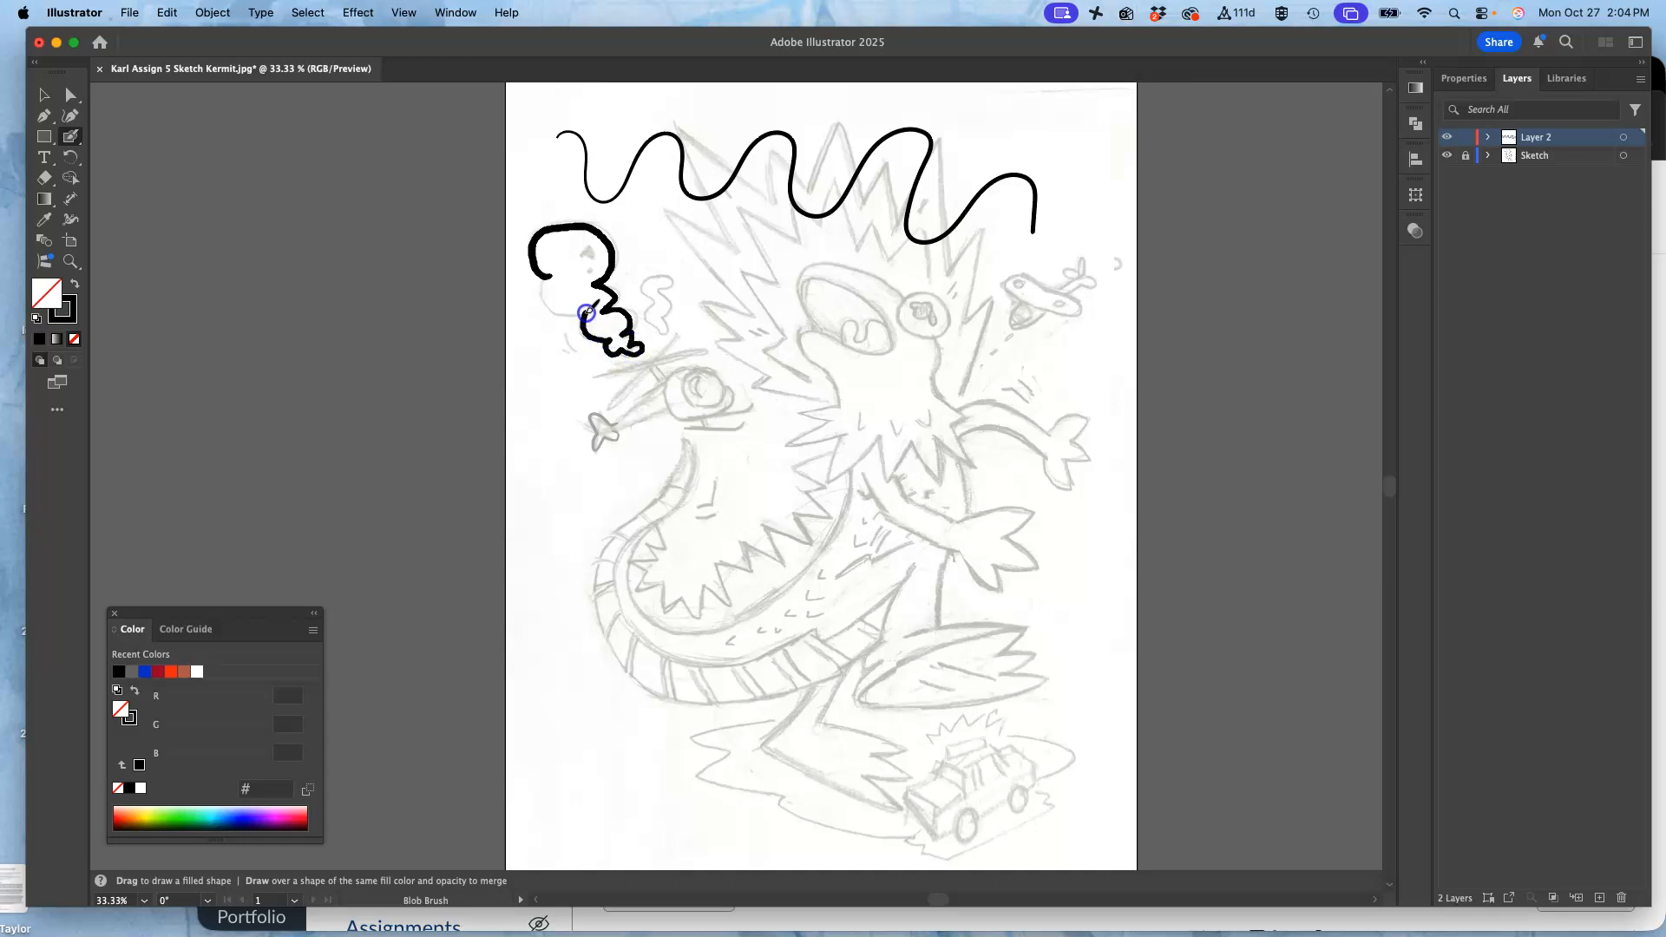
Step: Ink the large smoke puff, the small smoke wisp, the motion lines and the marks inside the puff with the Blob Brush
drag(548, 278, 550, 269)
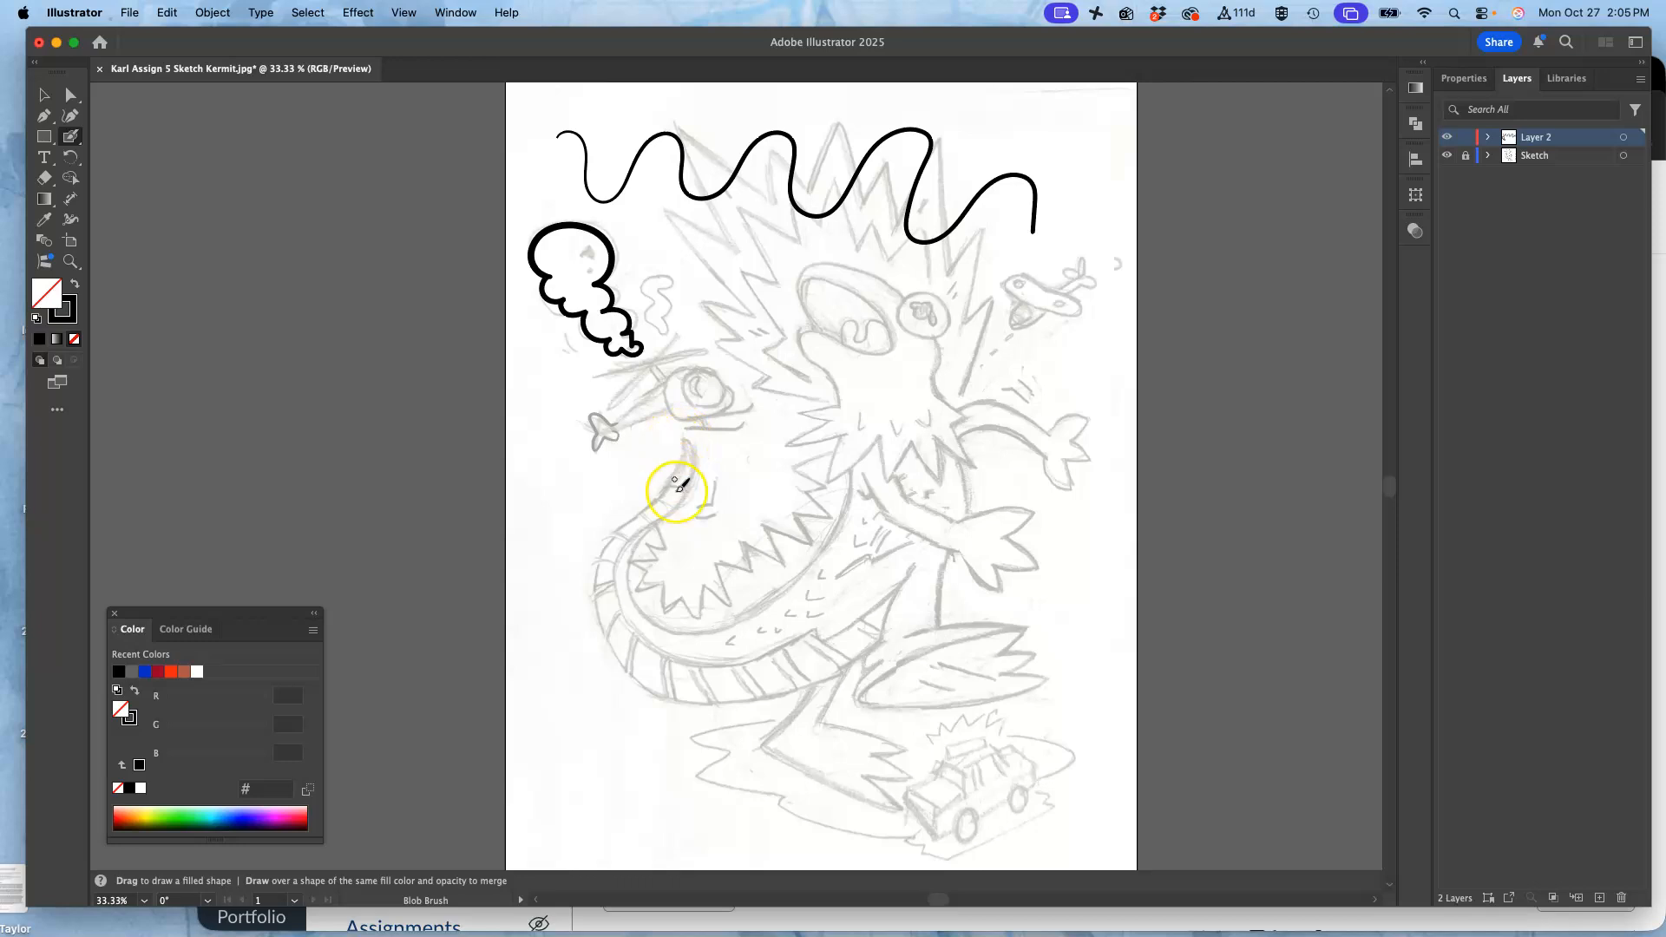
mouse_move(675, 272)
mouse_down()
mouse_move(642, 285)
mouse_move(656, 331)
mouse_move(665, 316)
mouse_up()
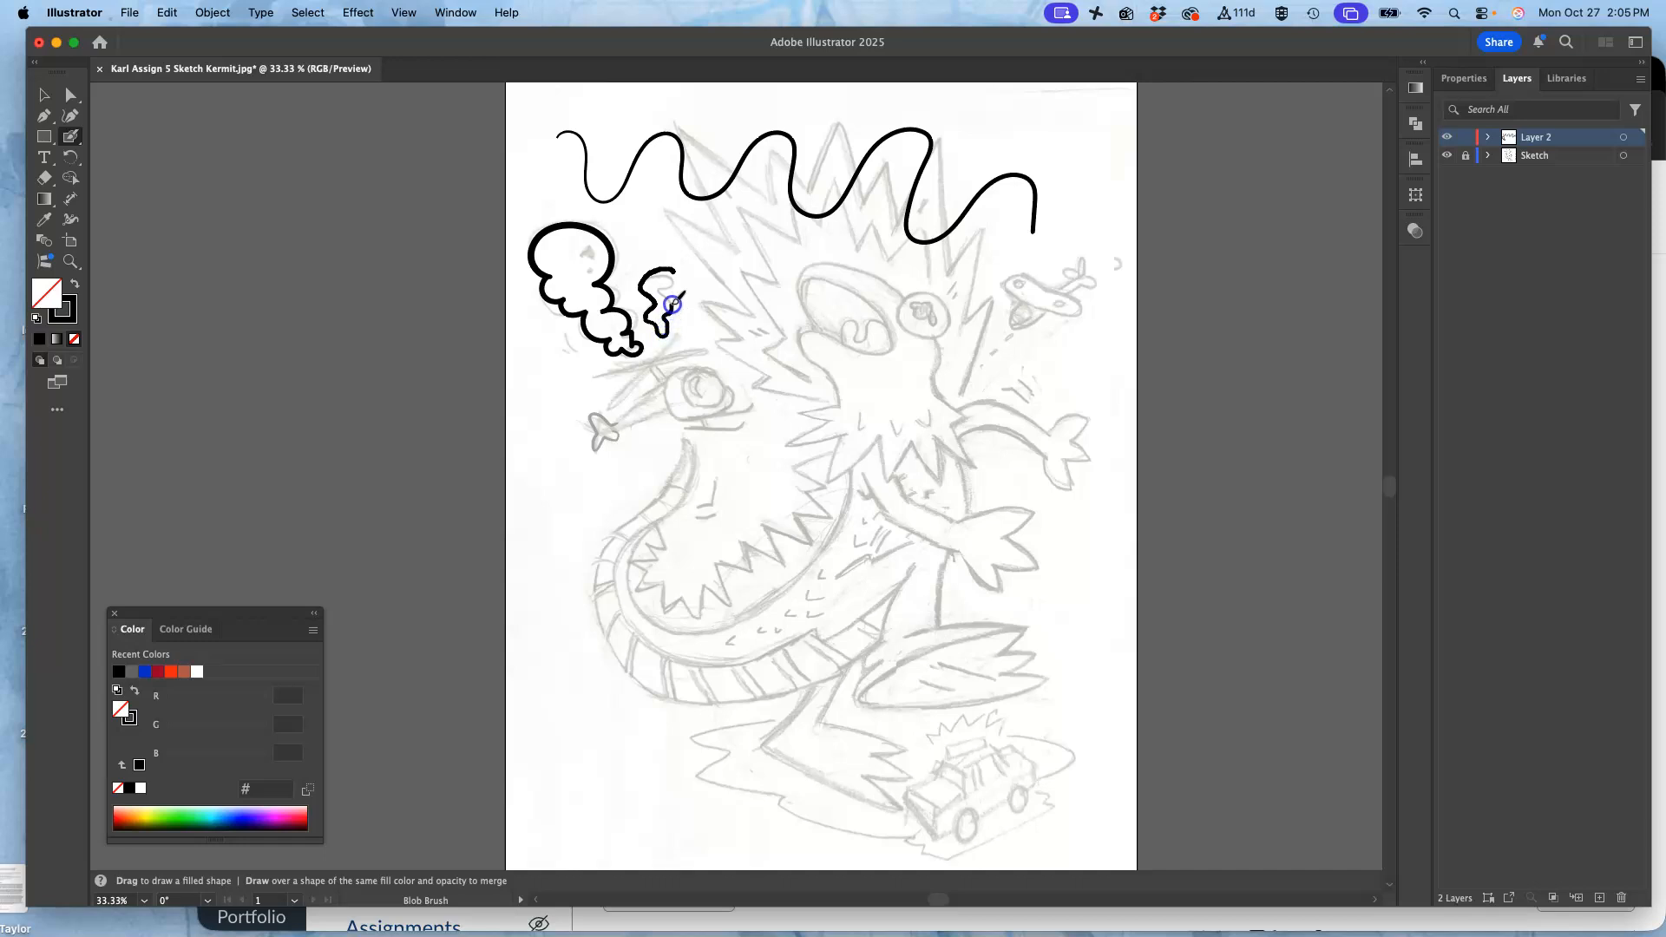
drag(674, 273, 676, 269)
mouse_move(569, 333)
mouse_down()
mouse_move(579, 356)
mouse_move(564, 346)
mouse_up()
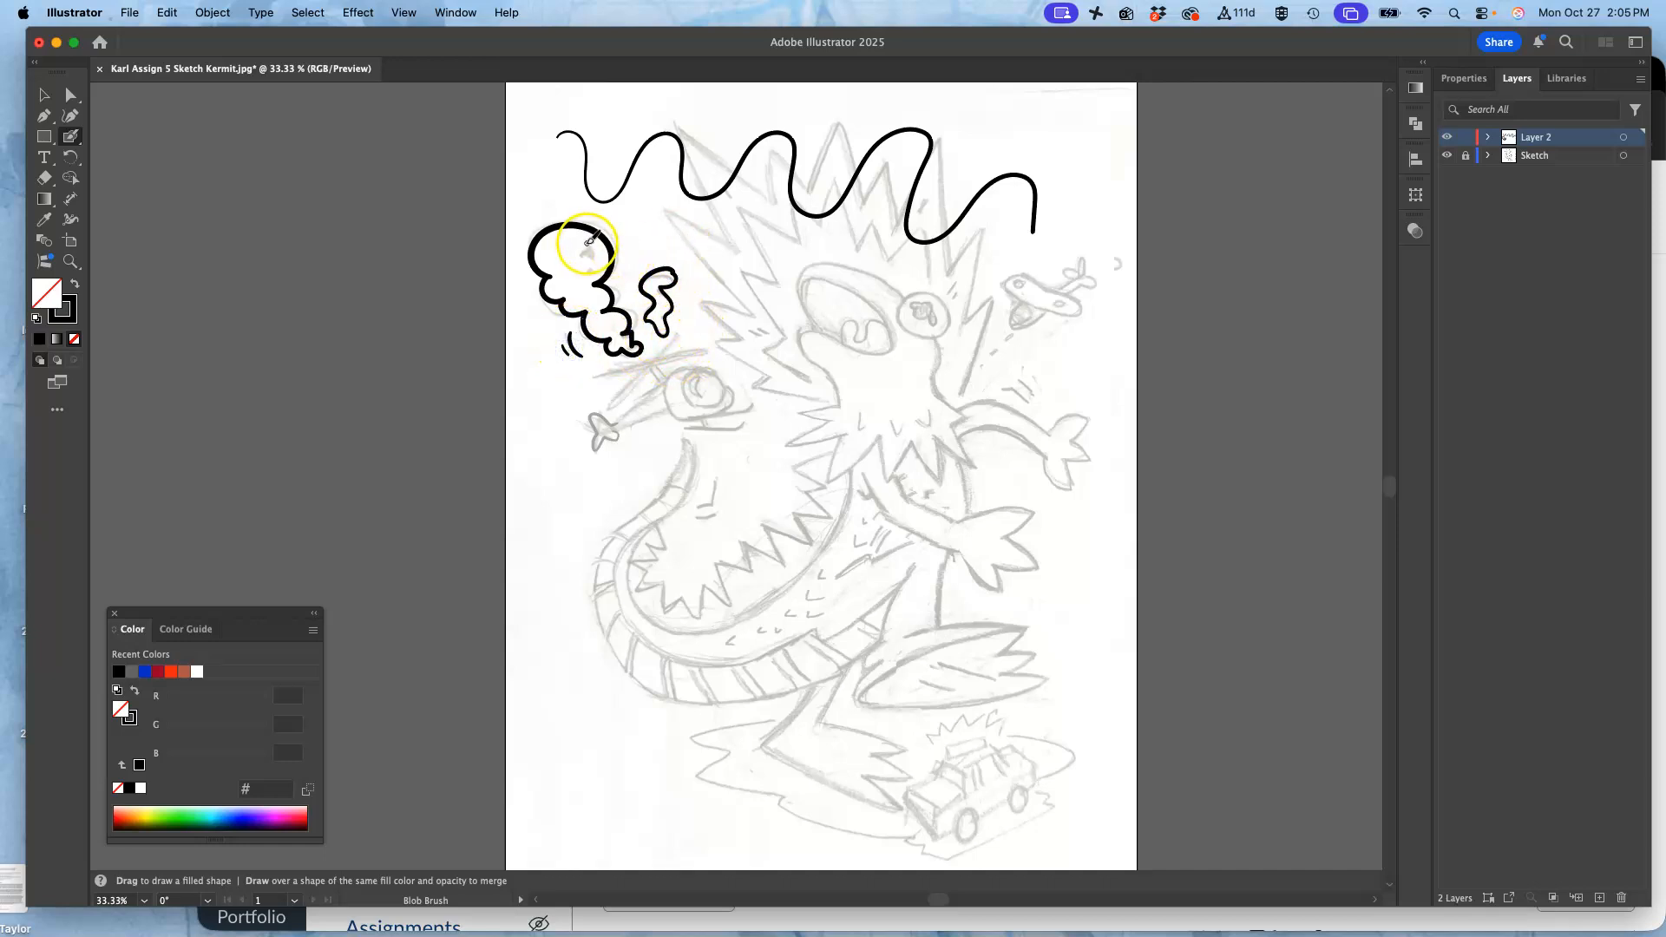
drag(586, 252, 591, 271)
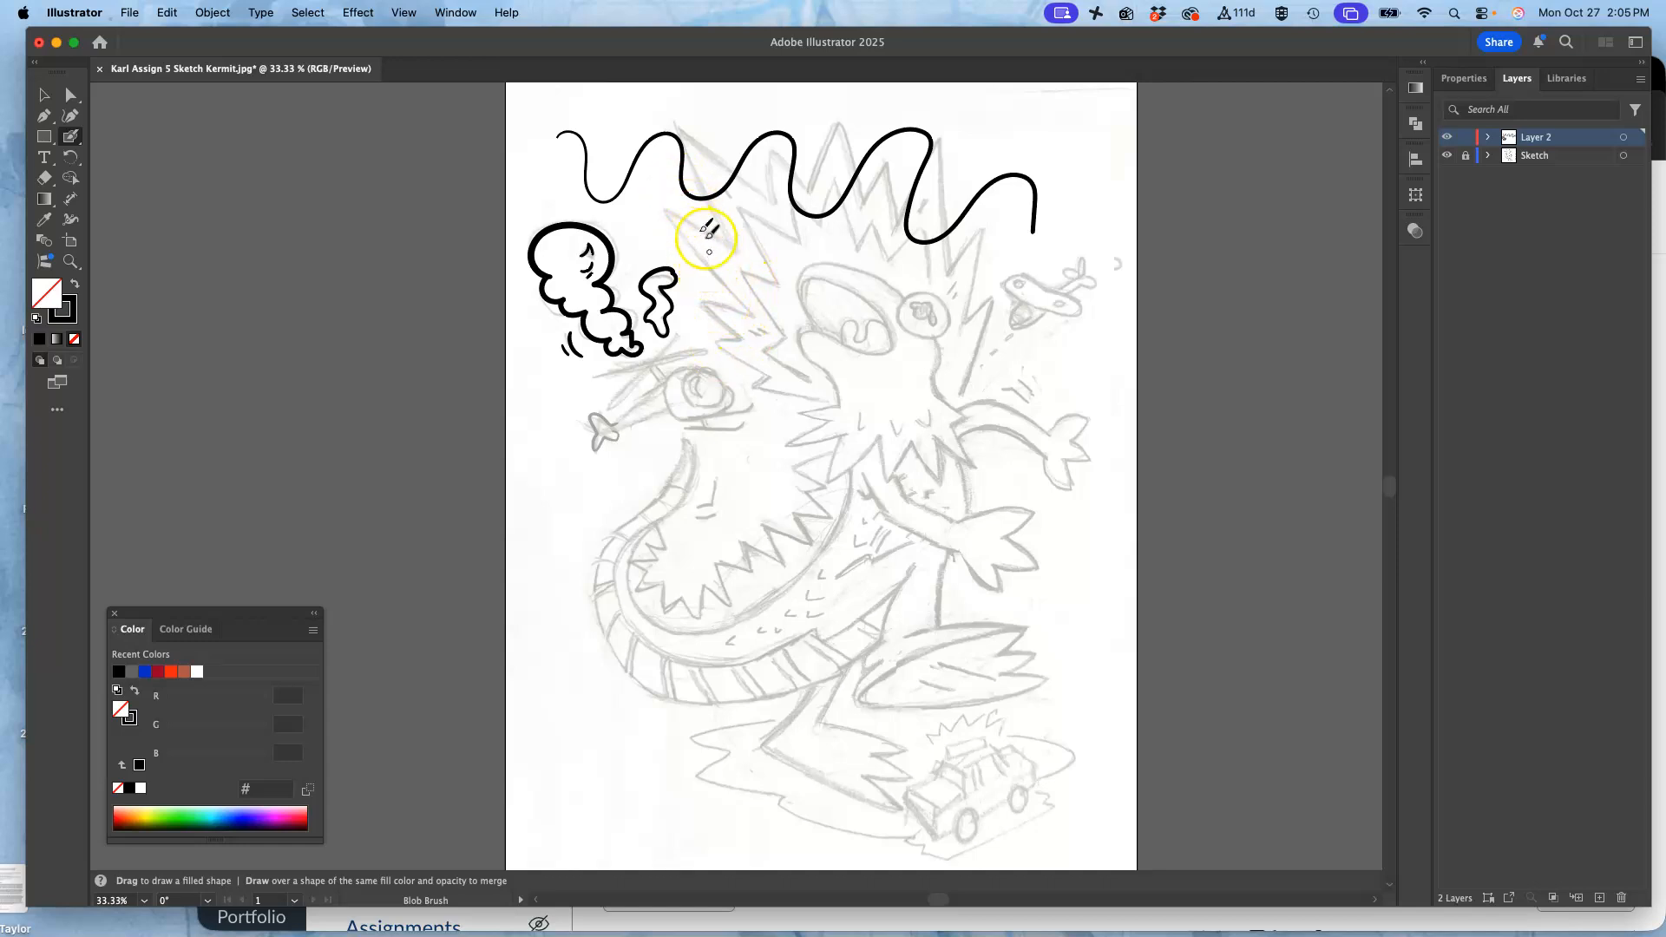
Step: Delete the wavy test stroke across the upper part of the page
click(71, 95)
click(685, 191)
click(685, 193)
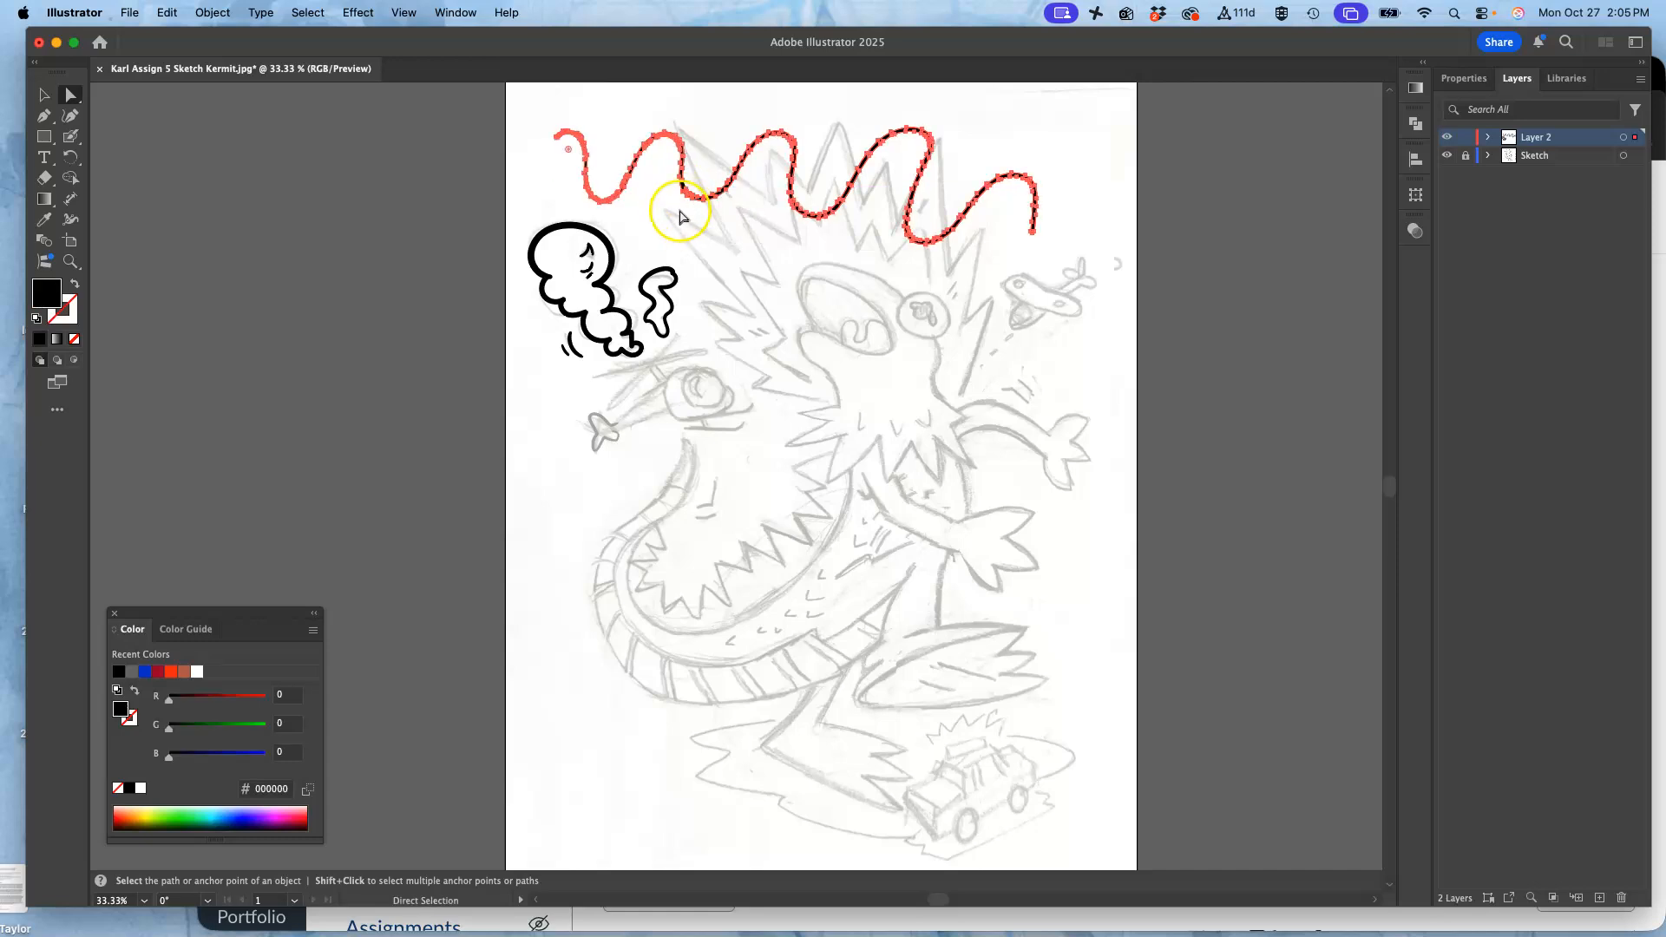
key(Delete)
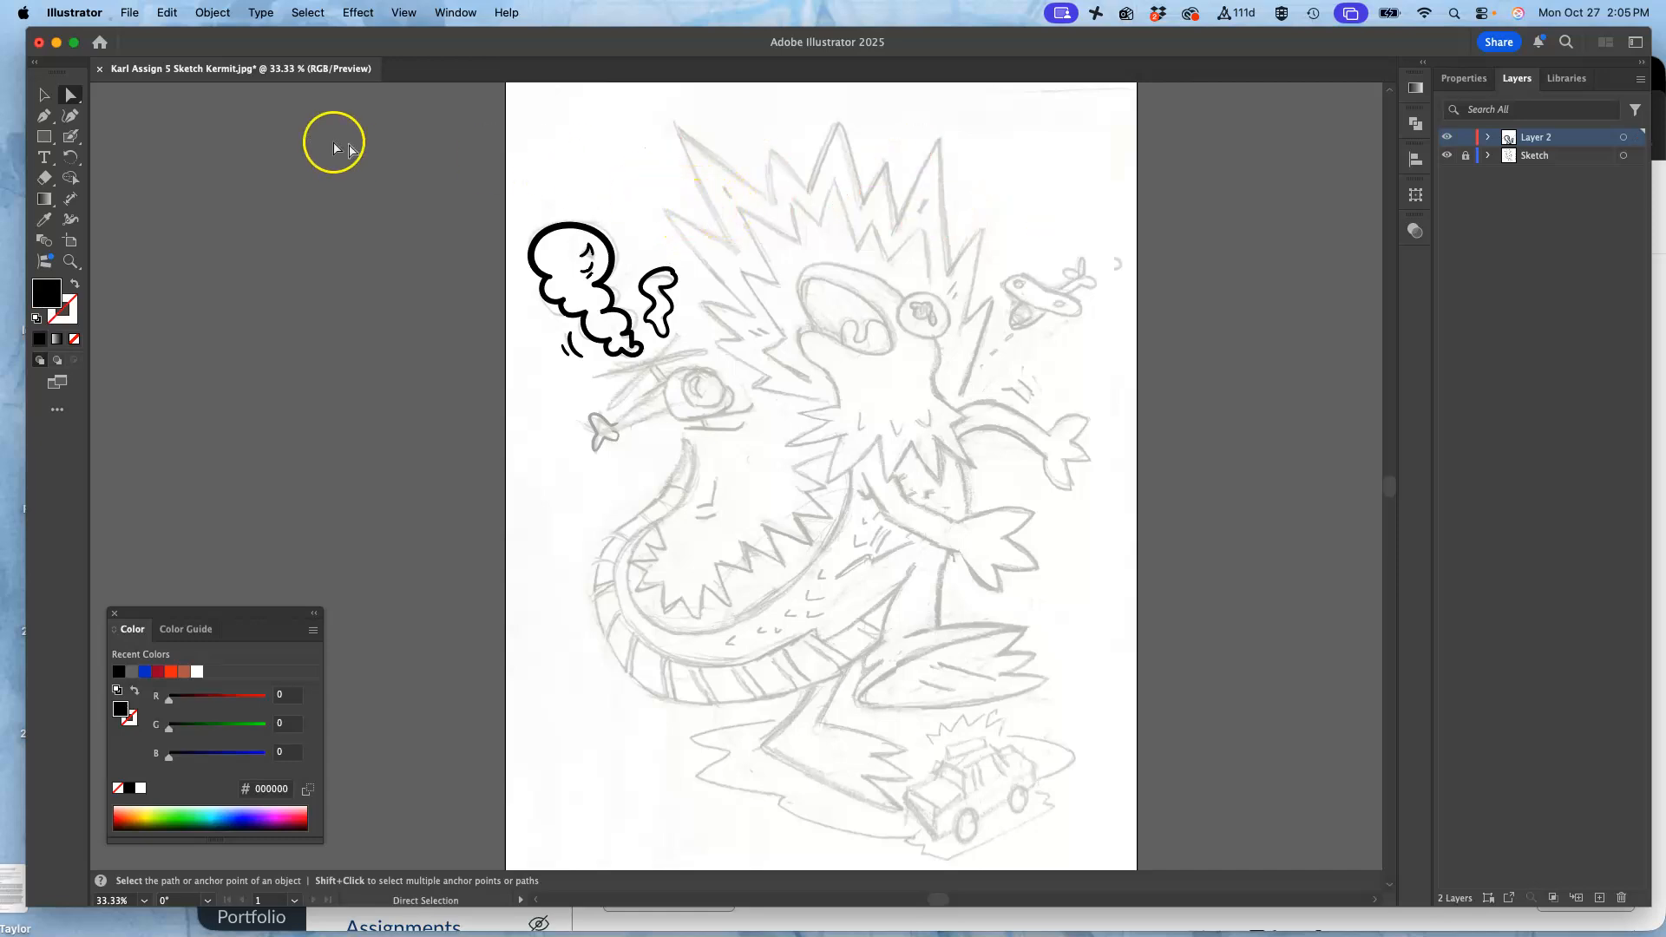
Step: Ink the helicopter's two crossed rotor blades over the sketch with the Blob Brush
click(72, 135)
click(75, 138)
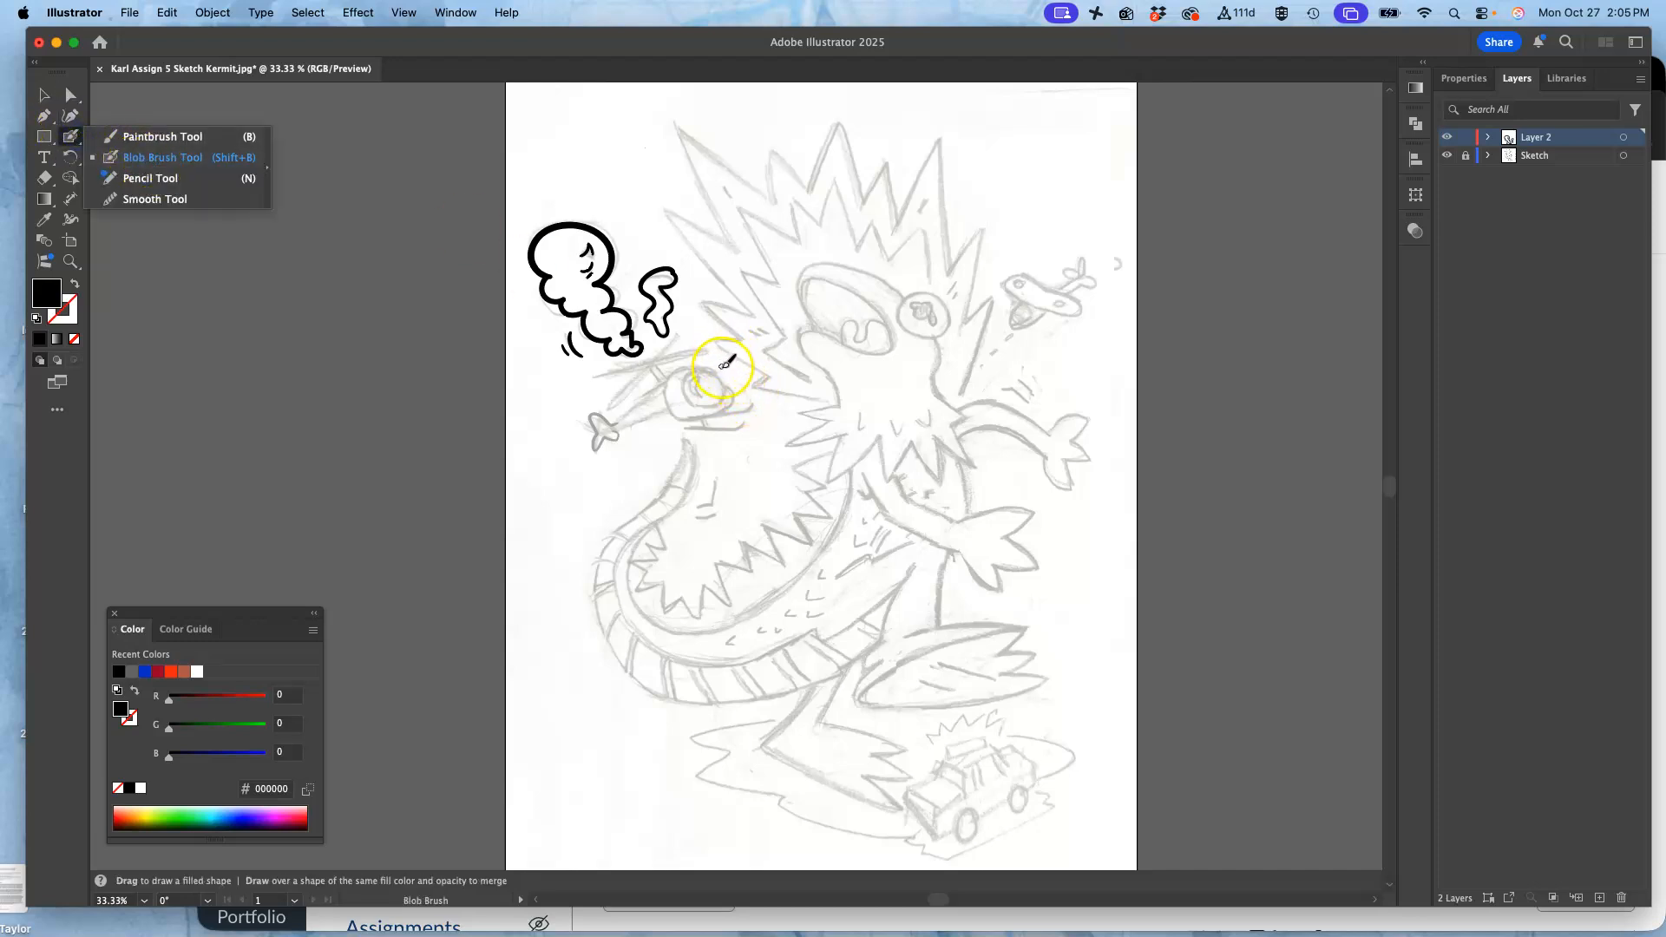
key(super+equal)
key(super+equal)
key(super+equal)
key(super+equal)
key(super+equal)
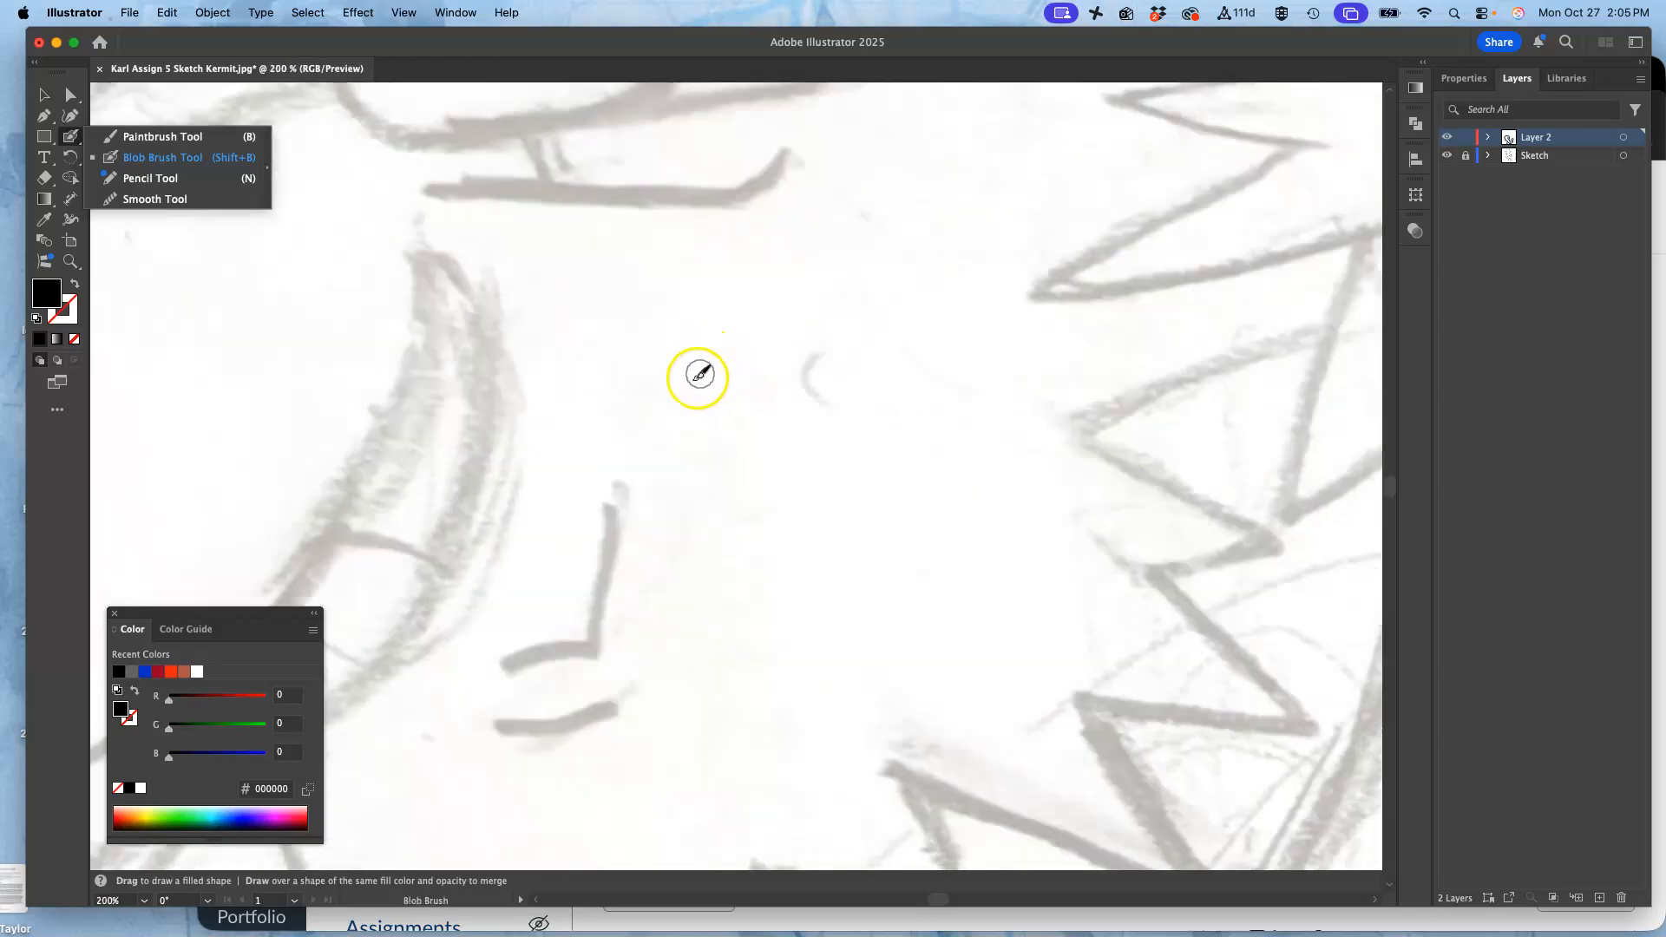
key(space)
mouse_move(546, 338)
mouse_down()
mouse_move(945, 628)
mouse_move(844, 584)
mouse_move(868, 587)
mouse_up()
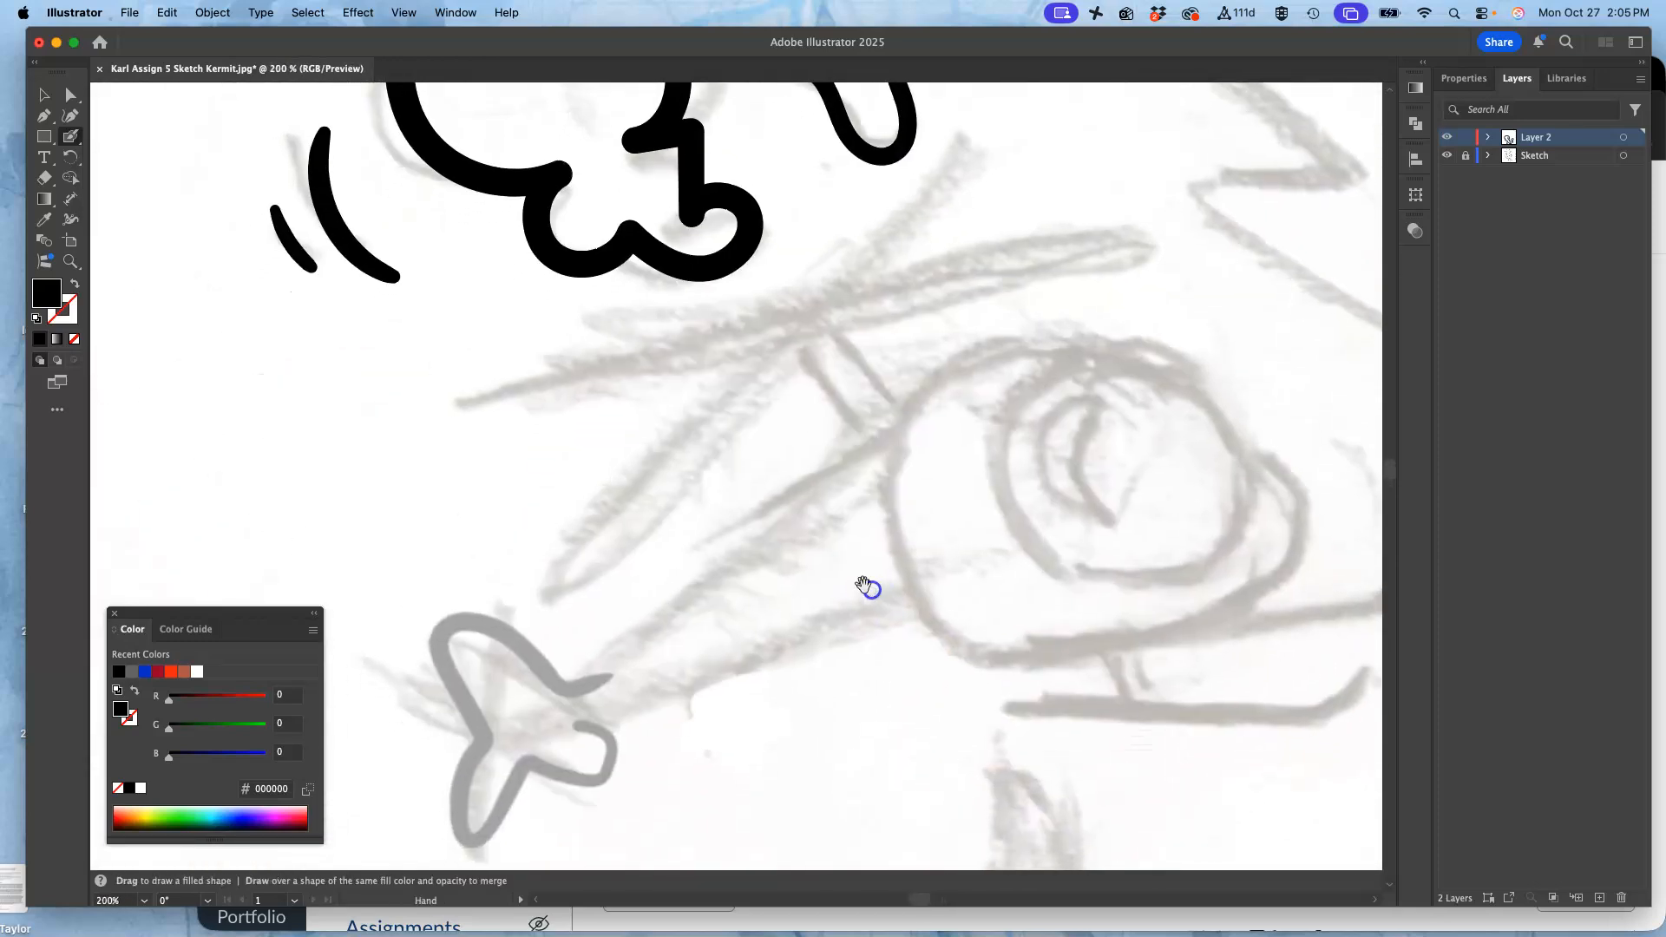
drag(811, 400, 812, 417)
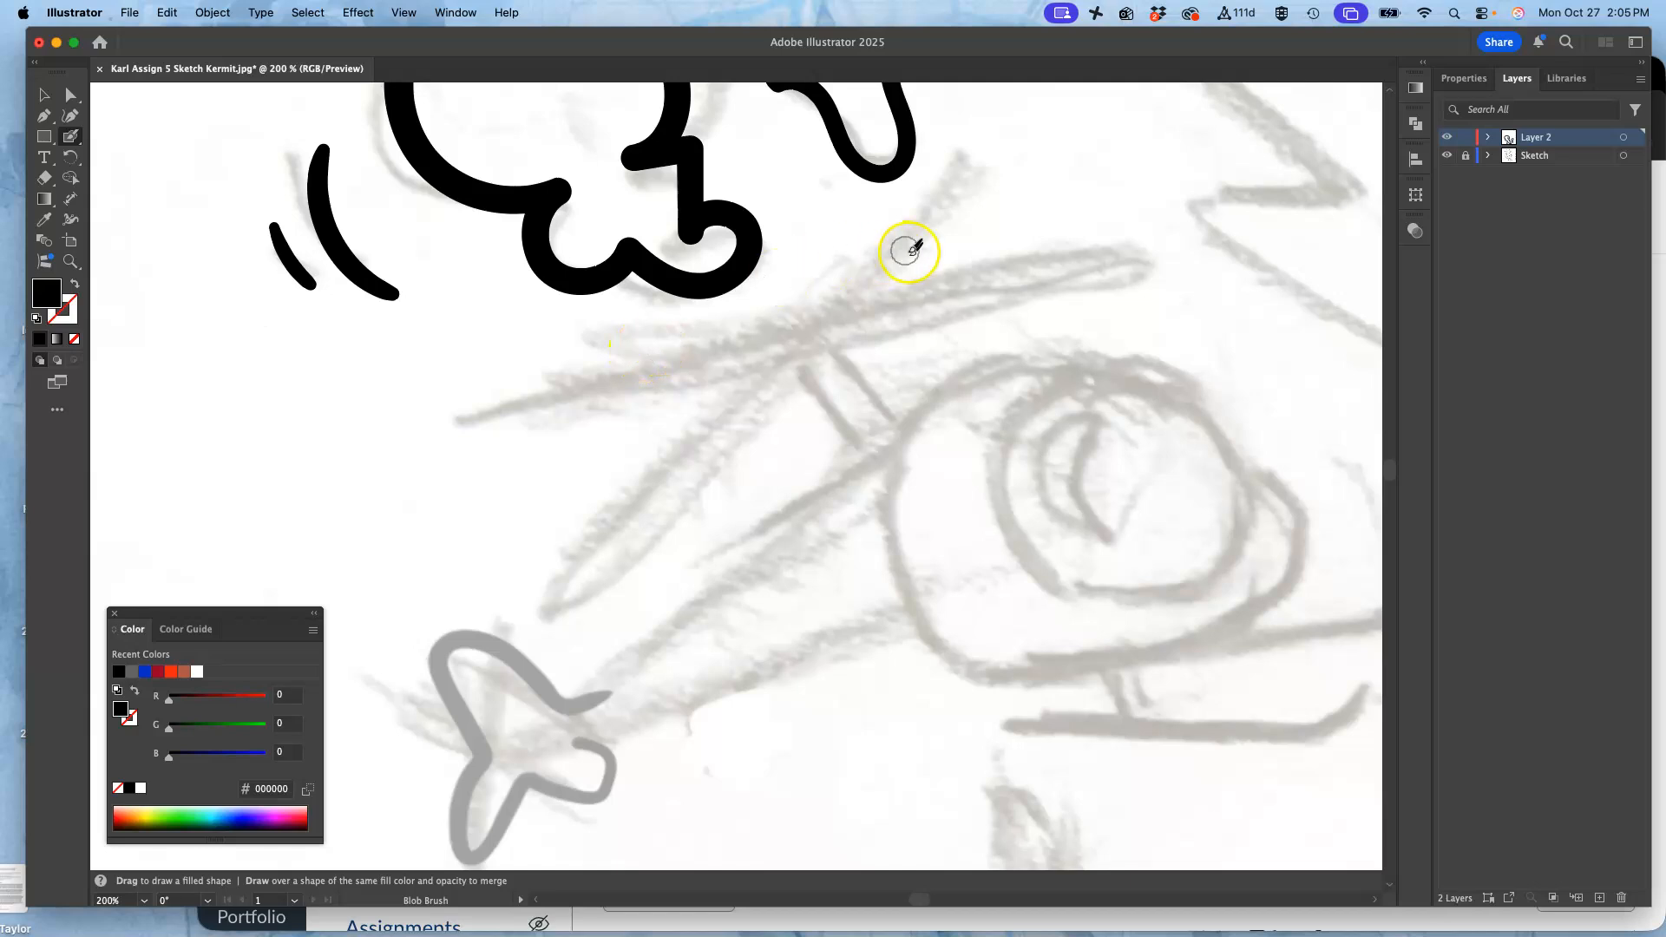
mouse_move(959, 169)
mouse_down()
mouse_move(769, 344)
mouse_move(554, 600)
mouse_move(623, 567)
mouse_move(698, 479)
mouse_up()
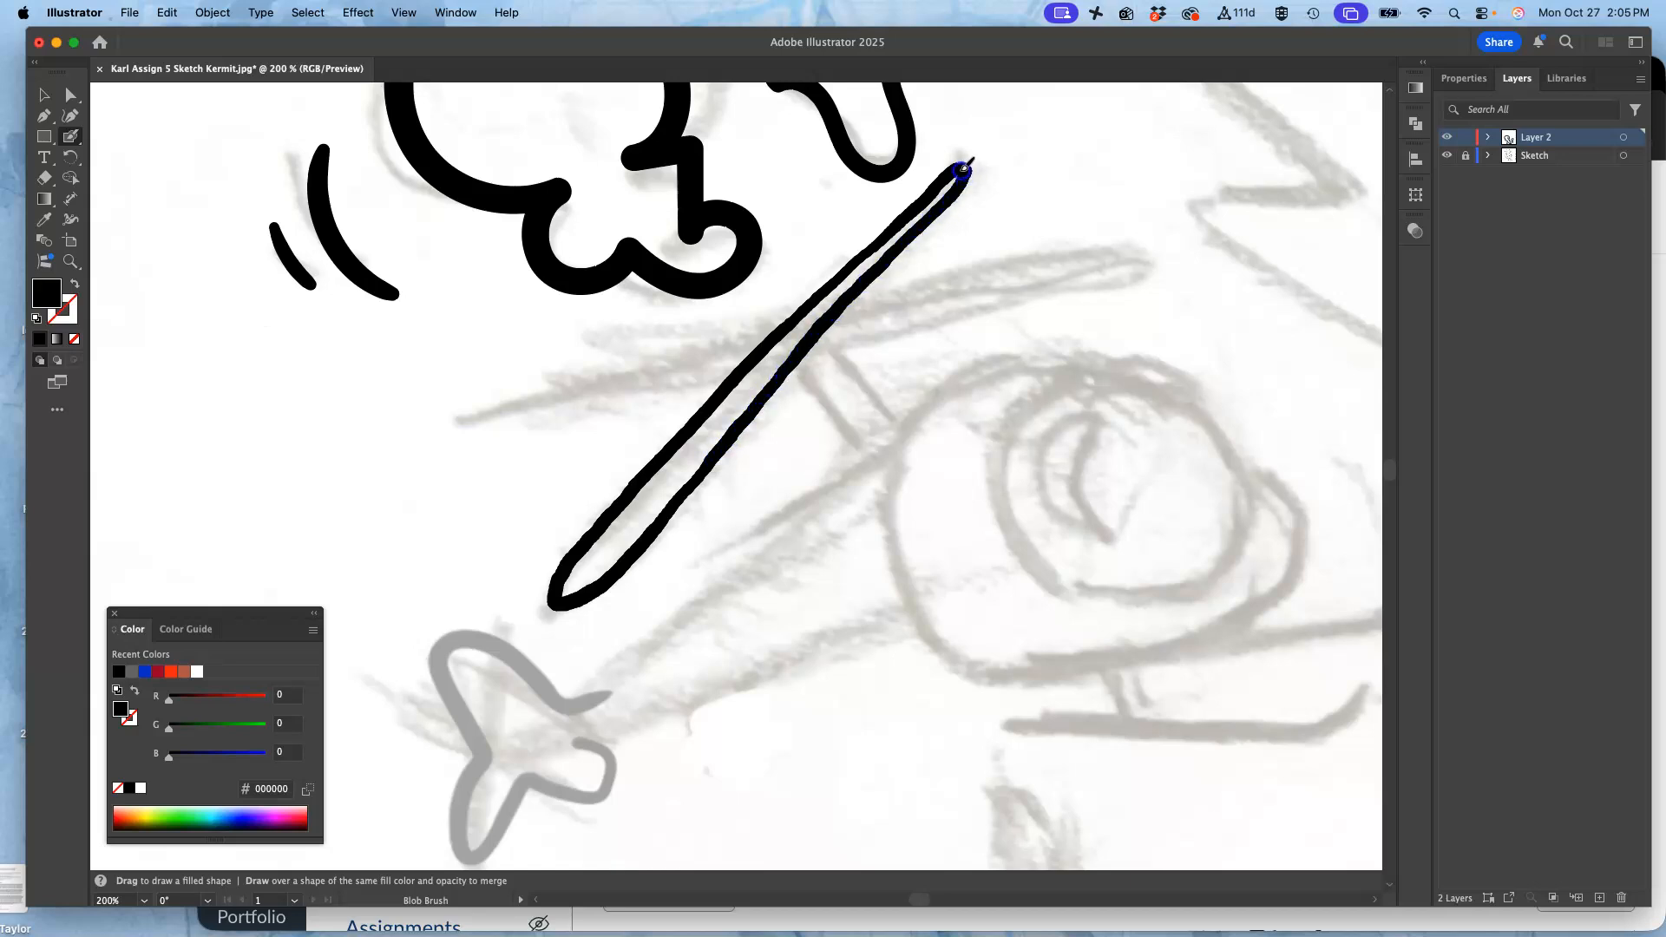
drag(962, 170, 963, 168)
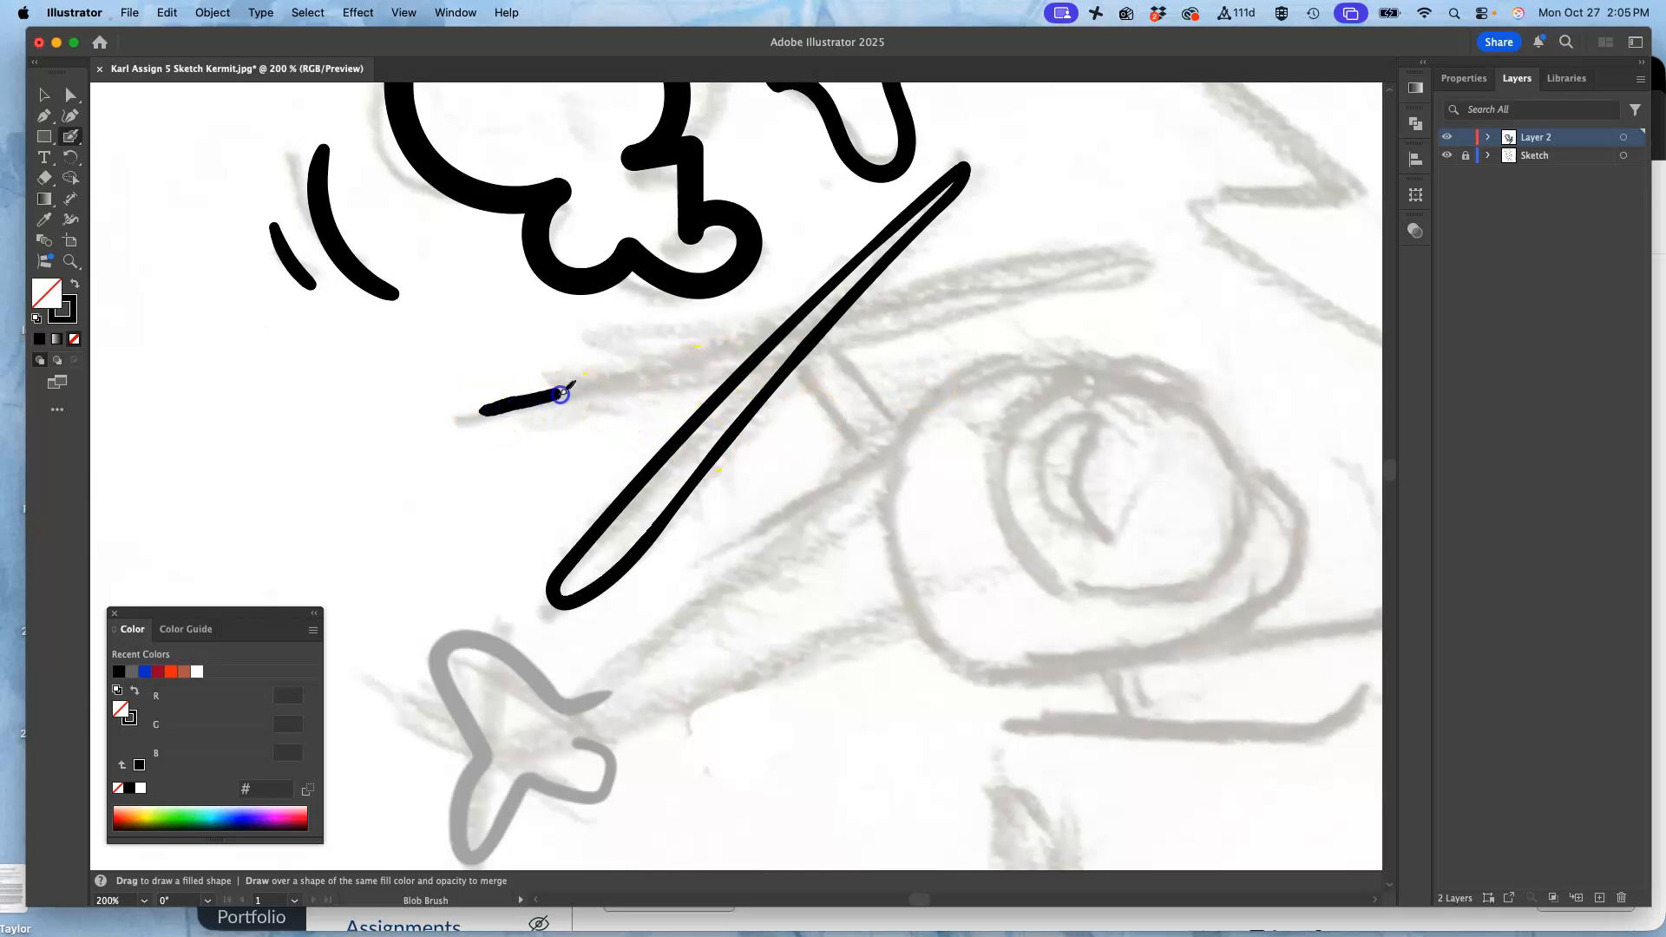
drag(871, 307, 1142, 263)
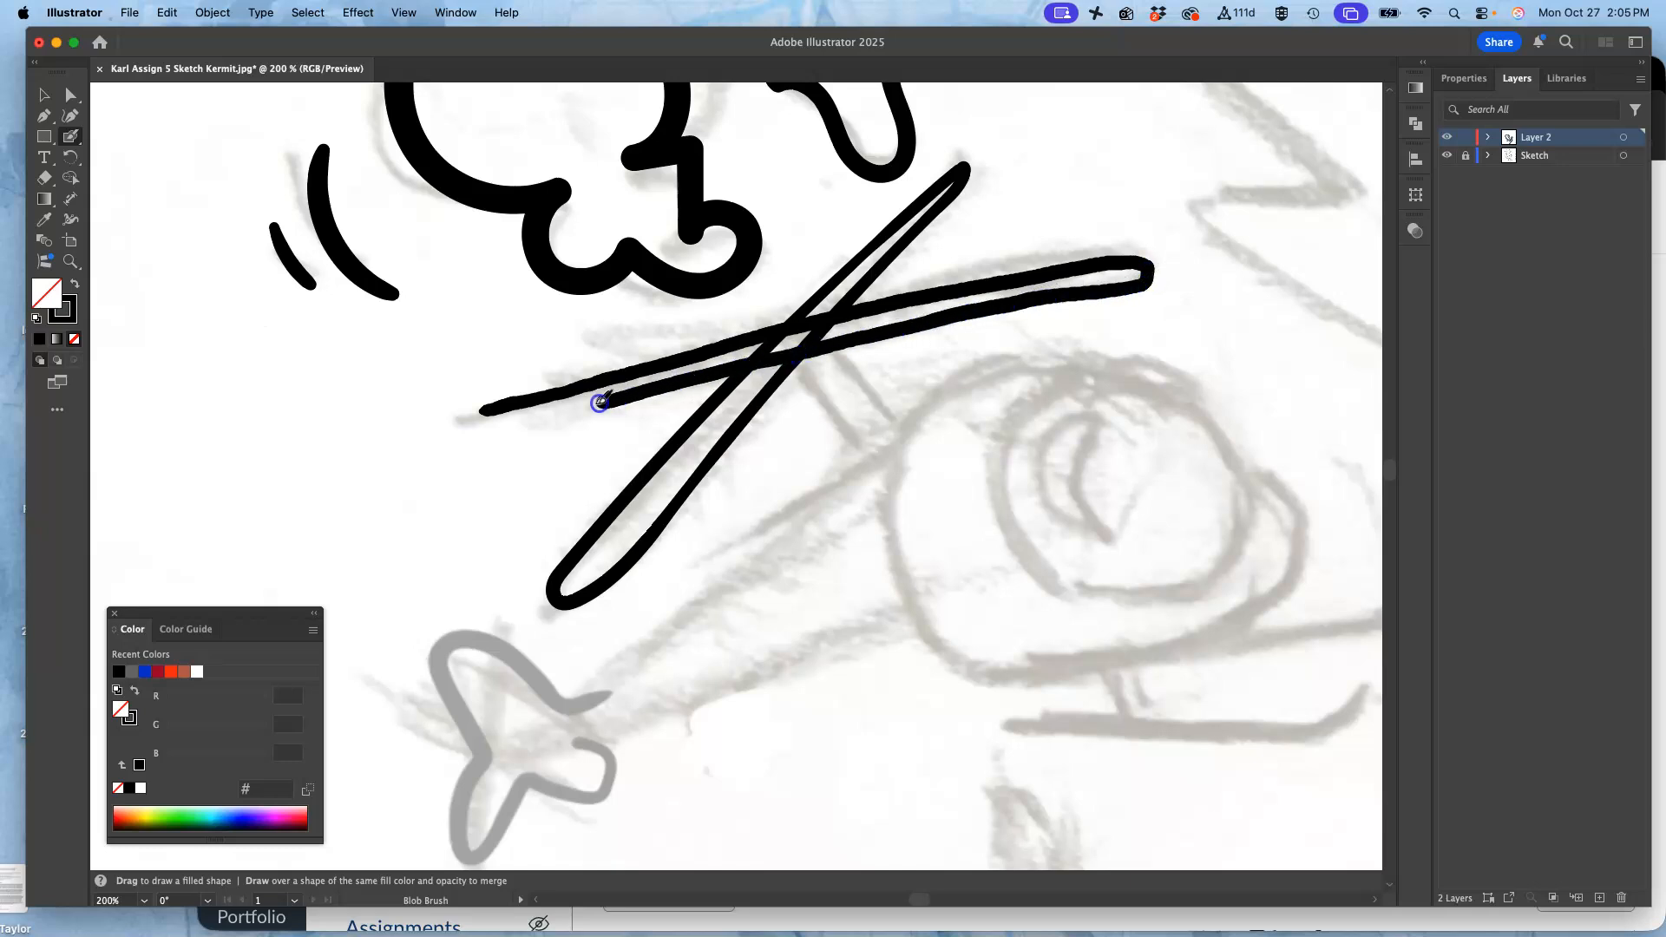
drag(481, 420, 486, 419)
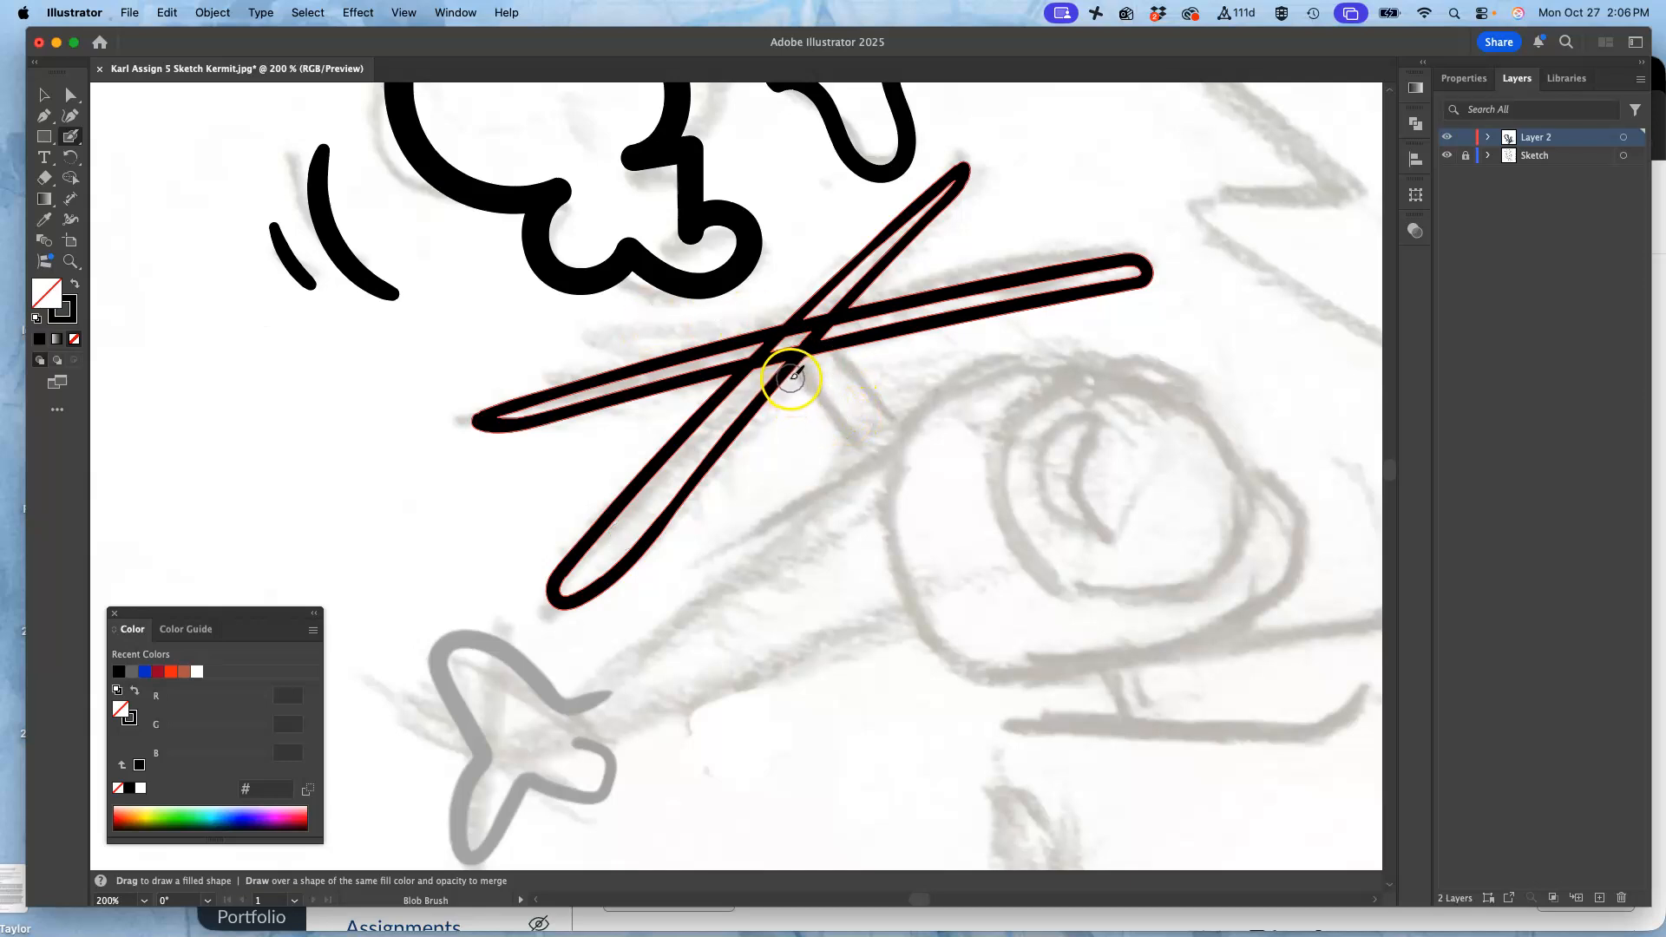
Step: Ink the rotor mast's two lines, the tail fin and the tail boom's notched lower edge over the sketch with the Blob Brush
drag(833, 440, 853, 464)
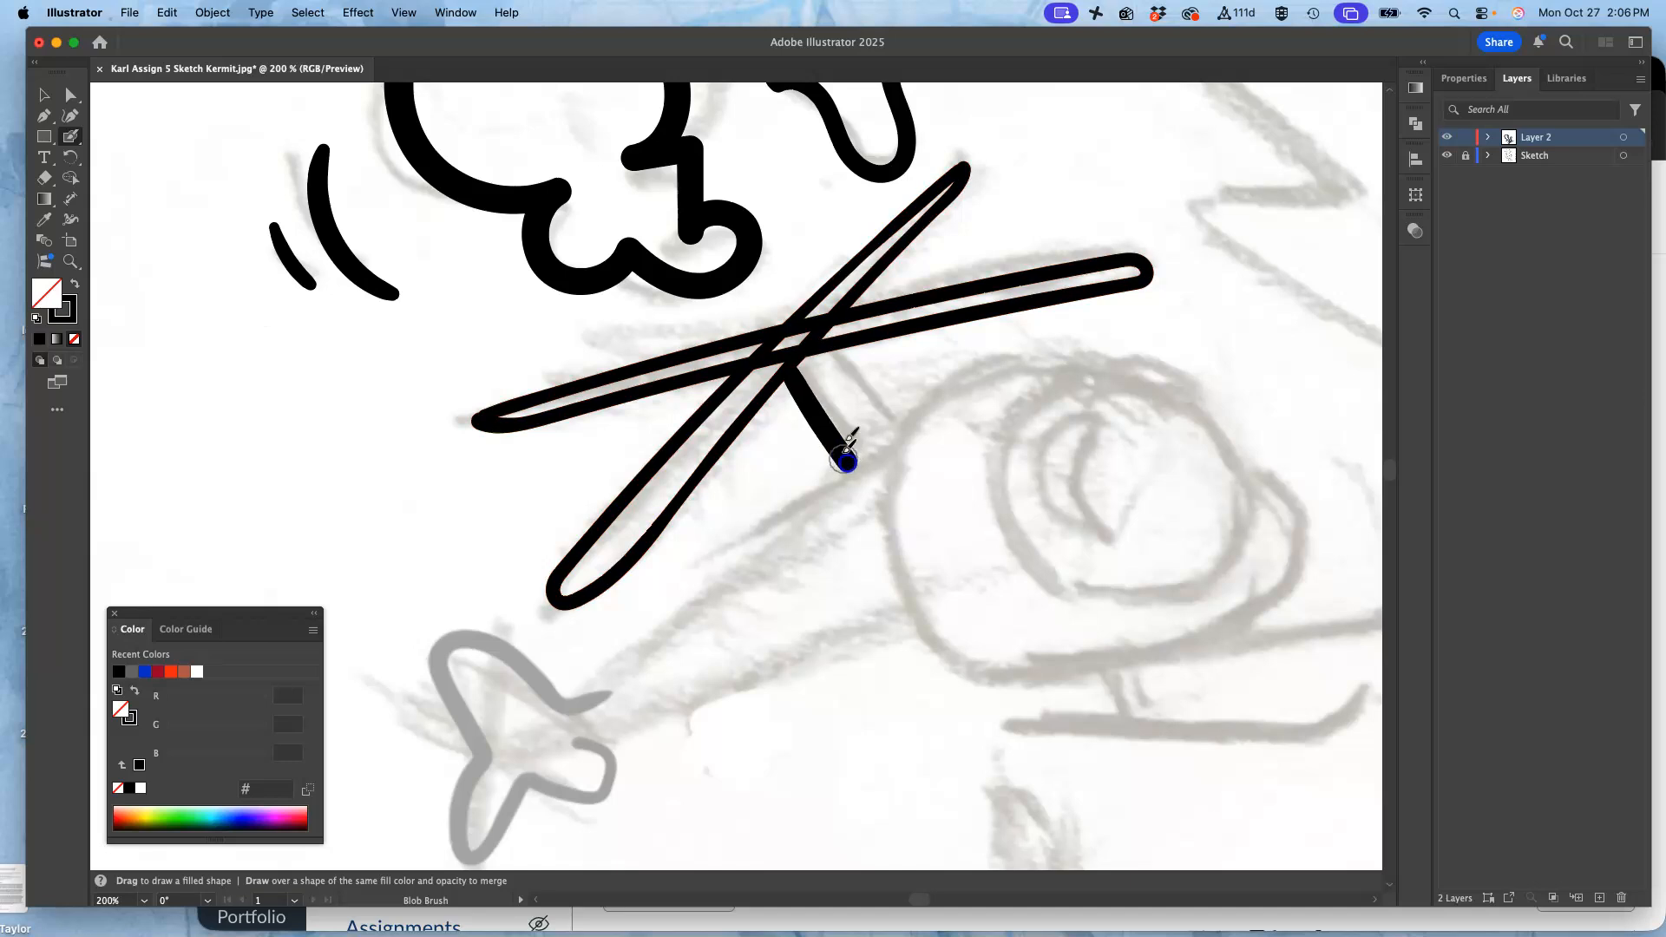
drag(824, 349, 894, 442)
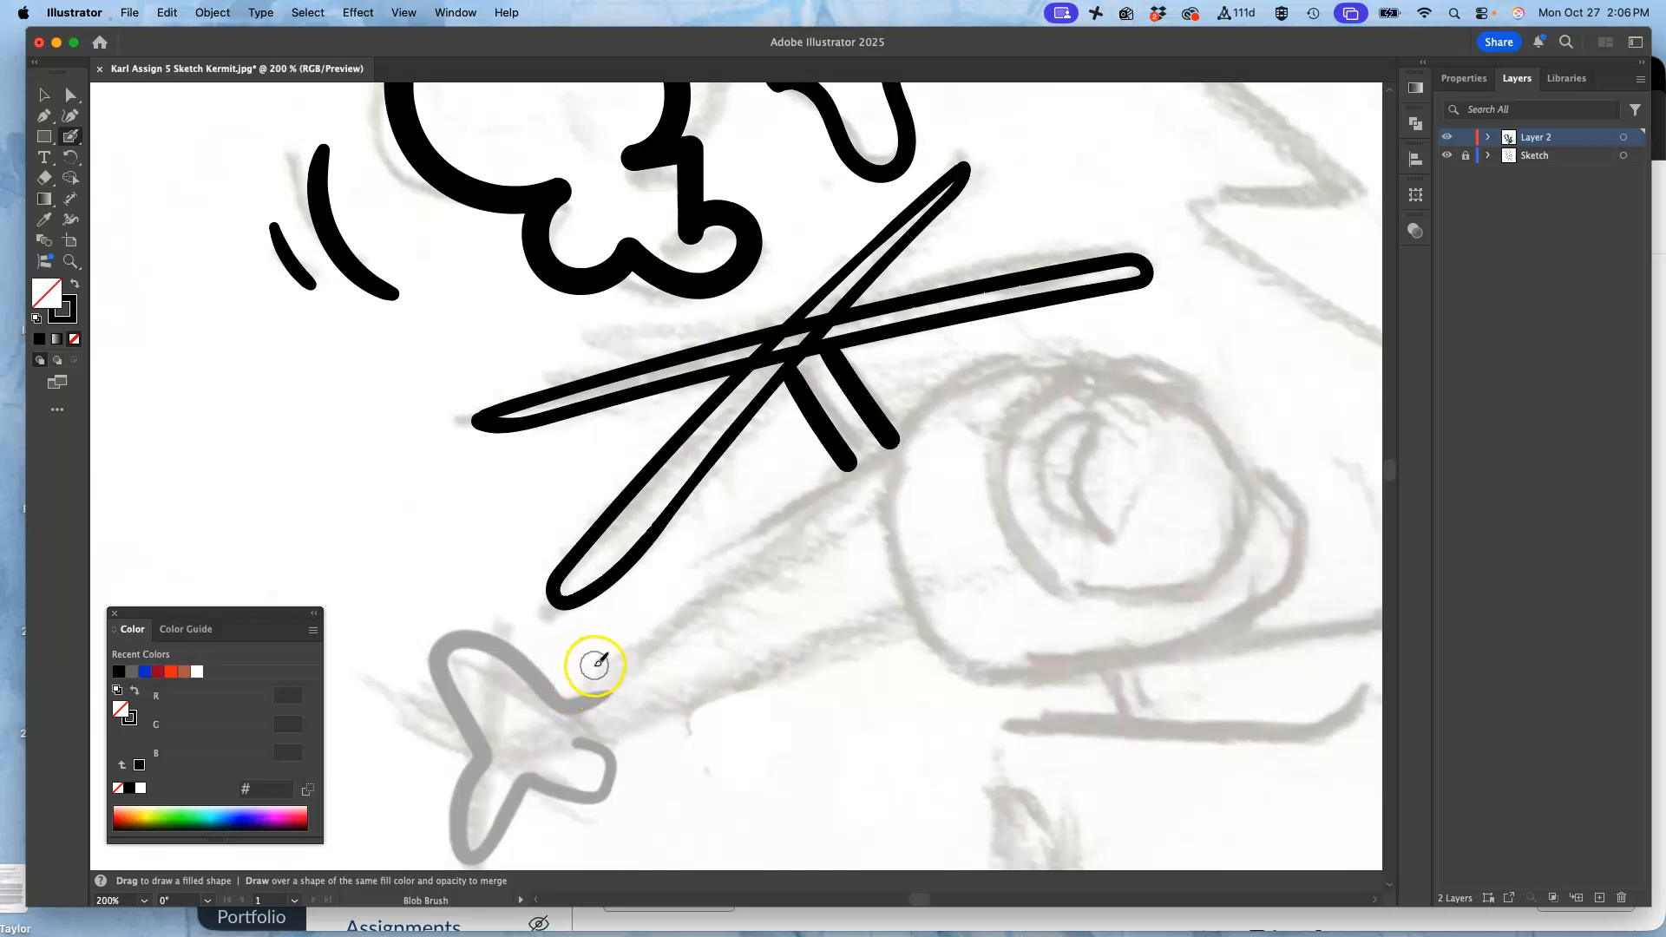
mouse_move(566, 676)
mouse_down()
mouse_move(481, 632)
mouse_move(405, 653)
mouse_up()
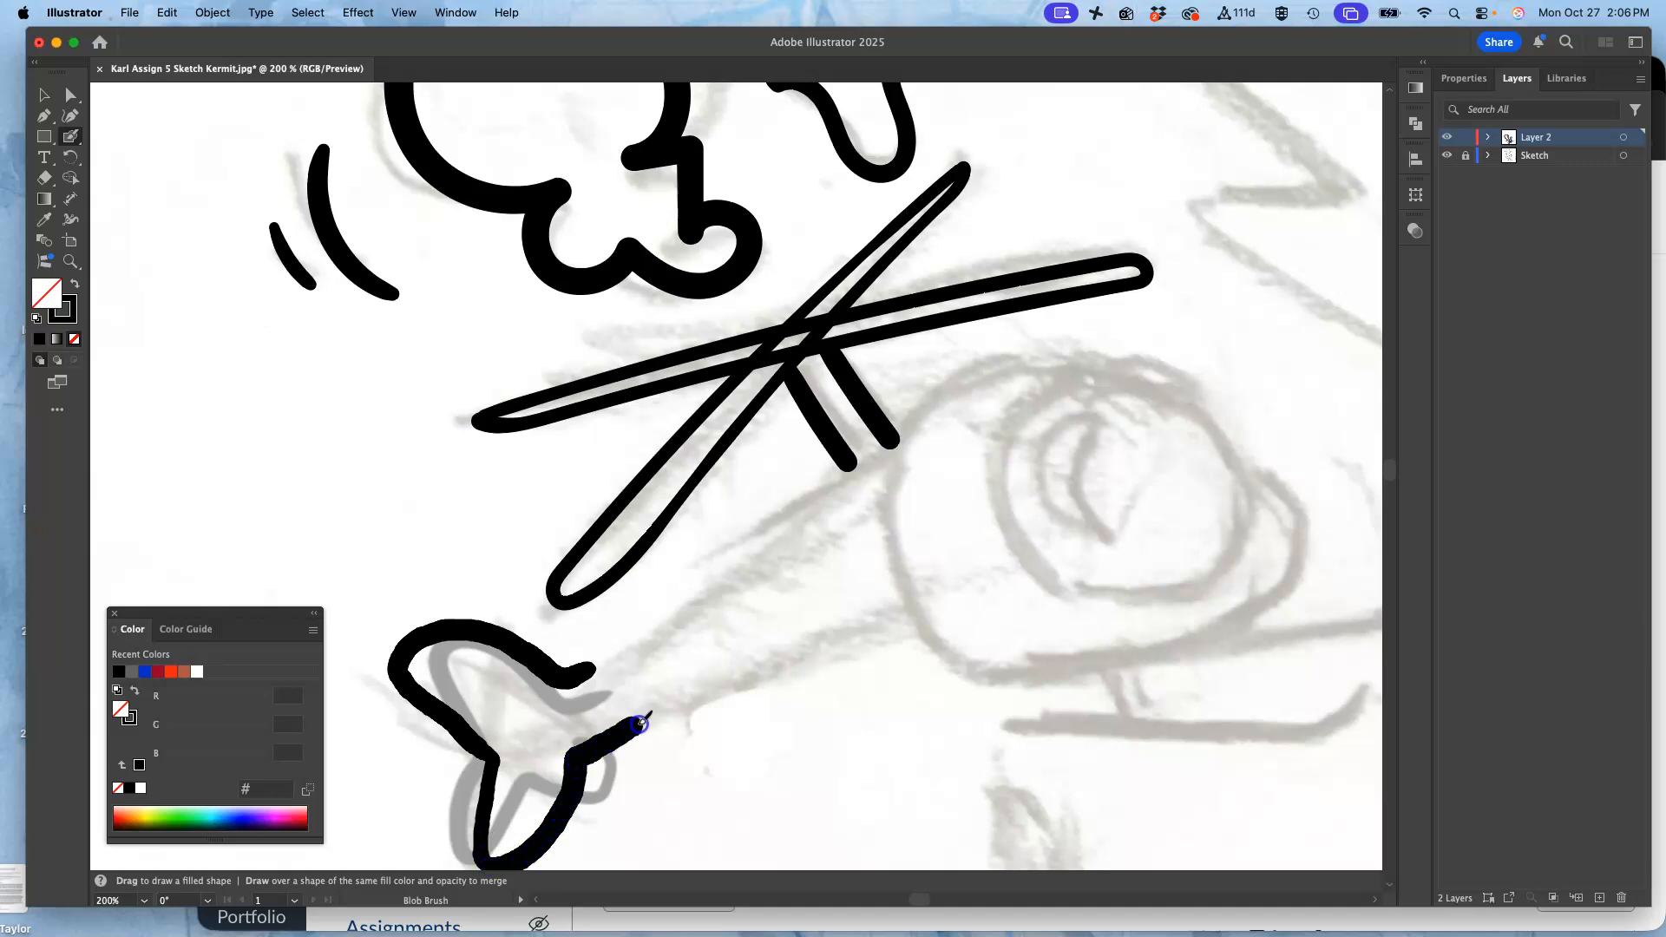
mouse_move(729, 706)
mouse_down()
mouse_move(775, 685)
mouse_move(777, 647)
mouse_move(909, 592)
mouse_up()
Step: Ink the tail boom's upper edge as a straight line from the tail fin to the rotor mast, redoing unsatisfactory strokes
drag(575, 674, 893, 458)
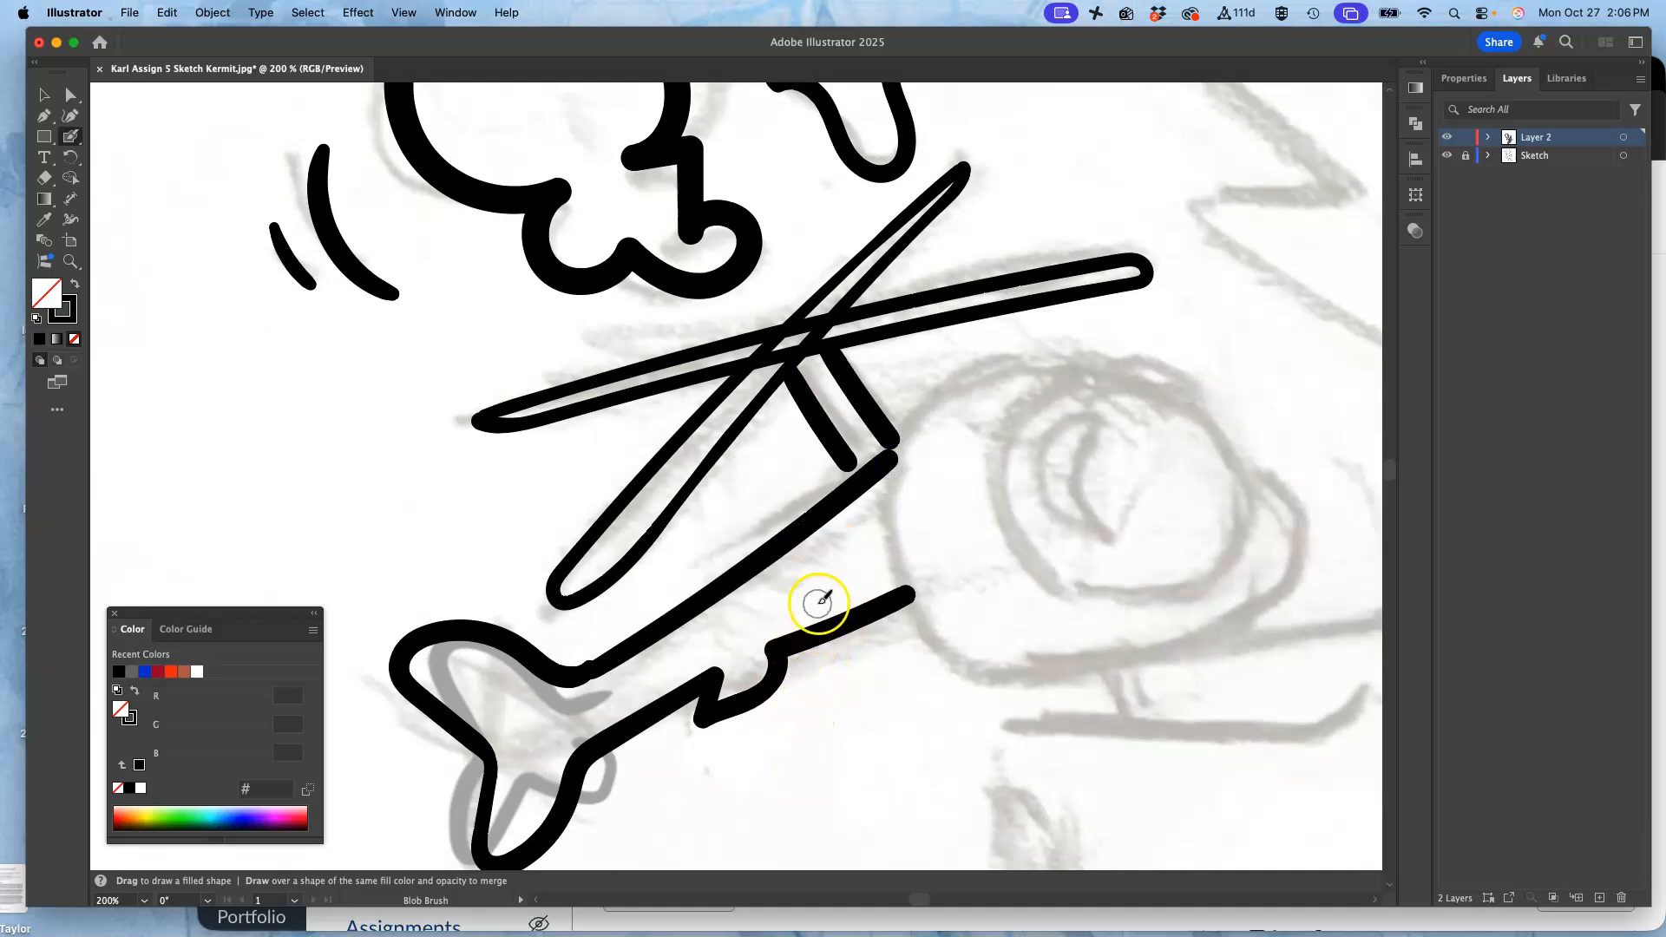
key(super+z)
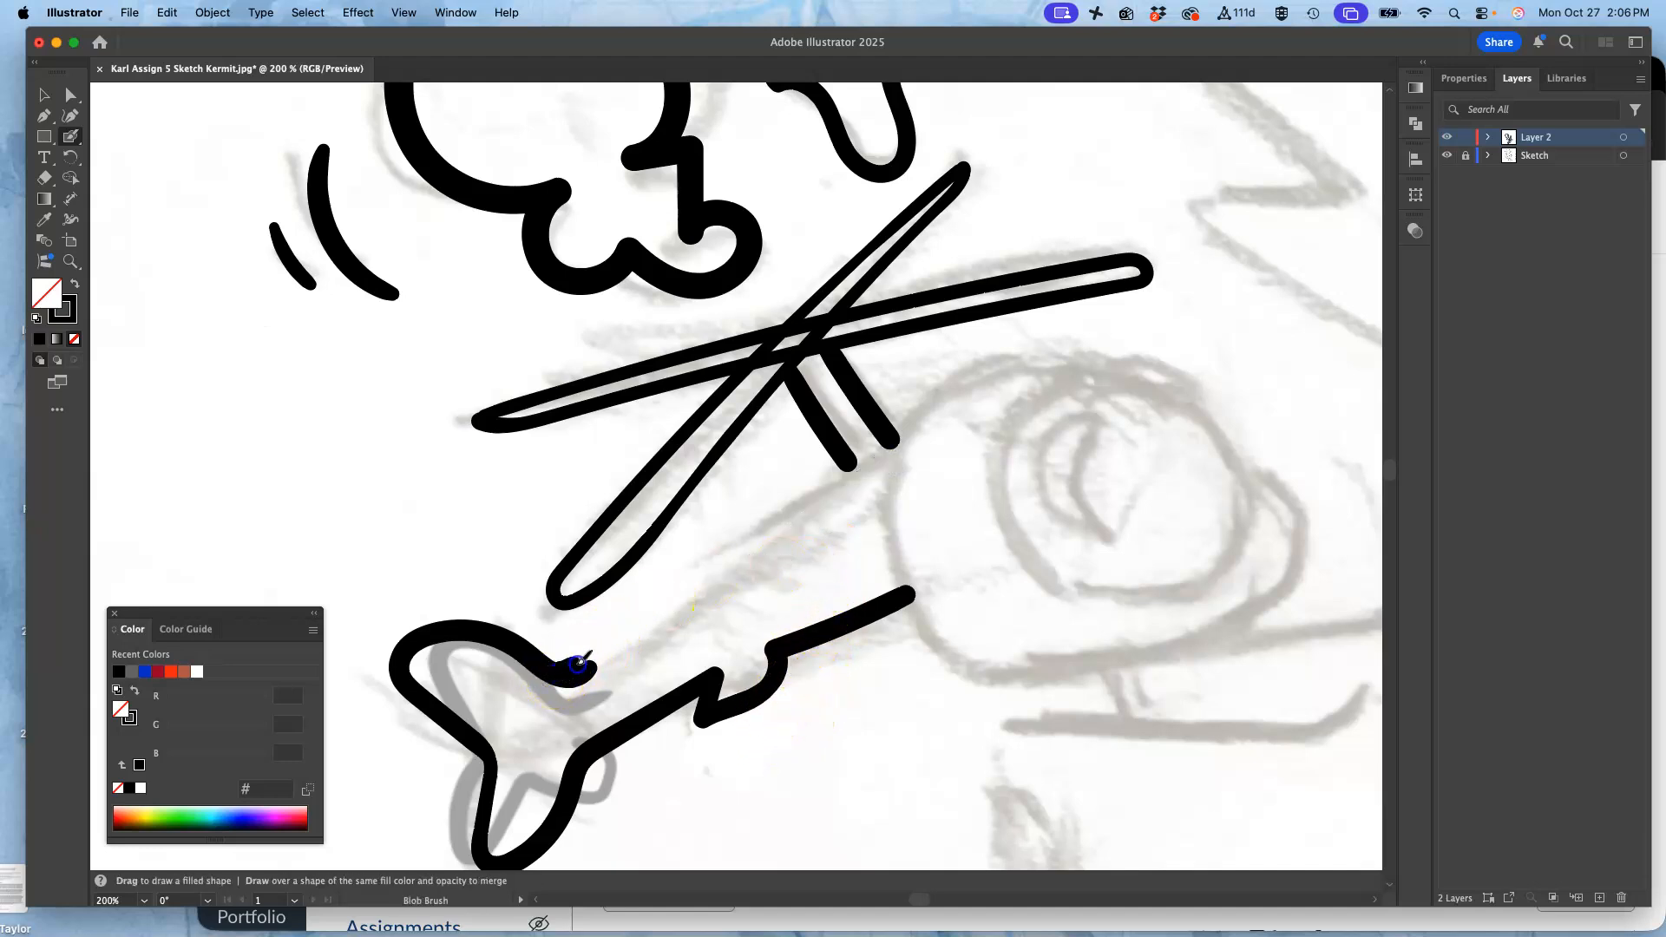
mouse_move(651, 620)
mouse_down()
mouse_move(911, 431)
mouse_move(558, 665)
mouse_up()
key(super+z)
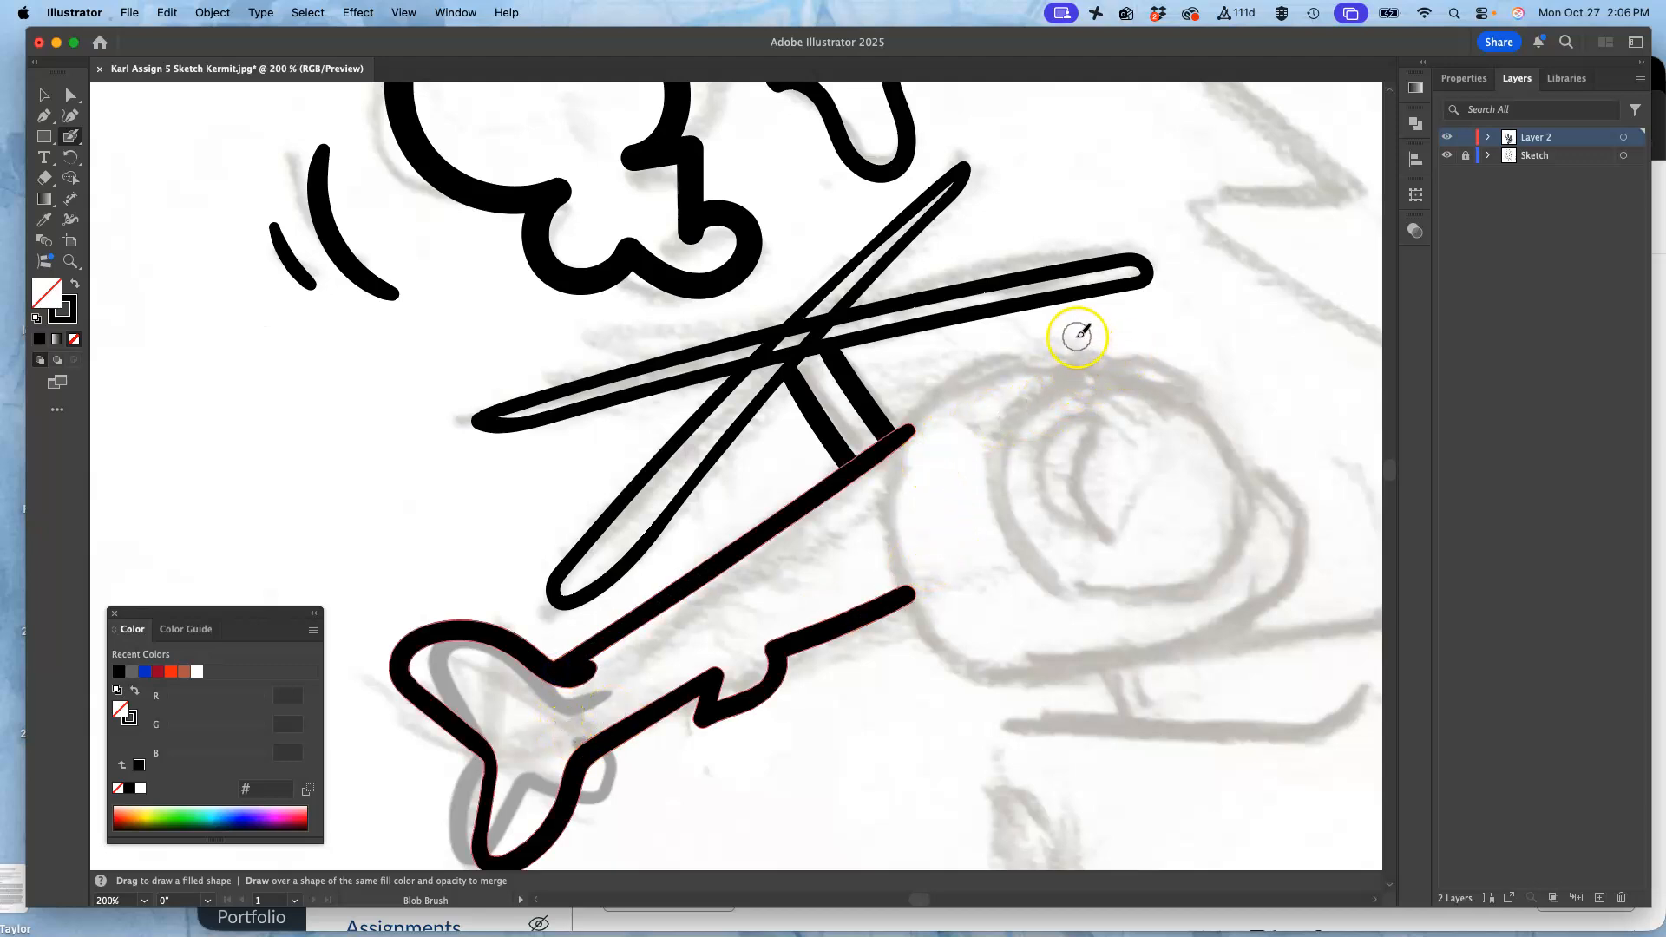
Step: Ink the outline of the helicopter's rounded cabin, including the bulging nose, with the Blob Brush
drag(1009, 357, 935, 399)
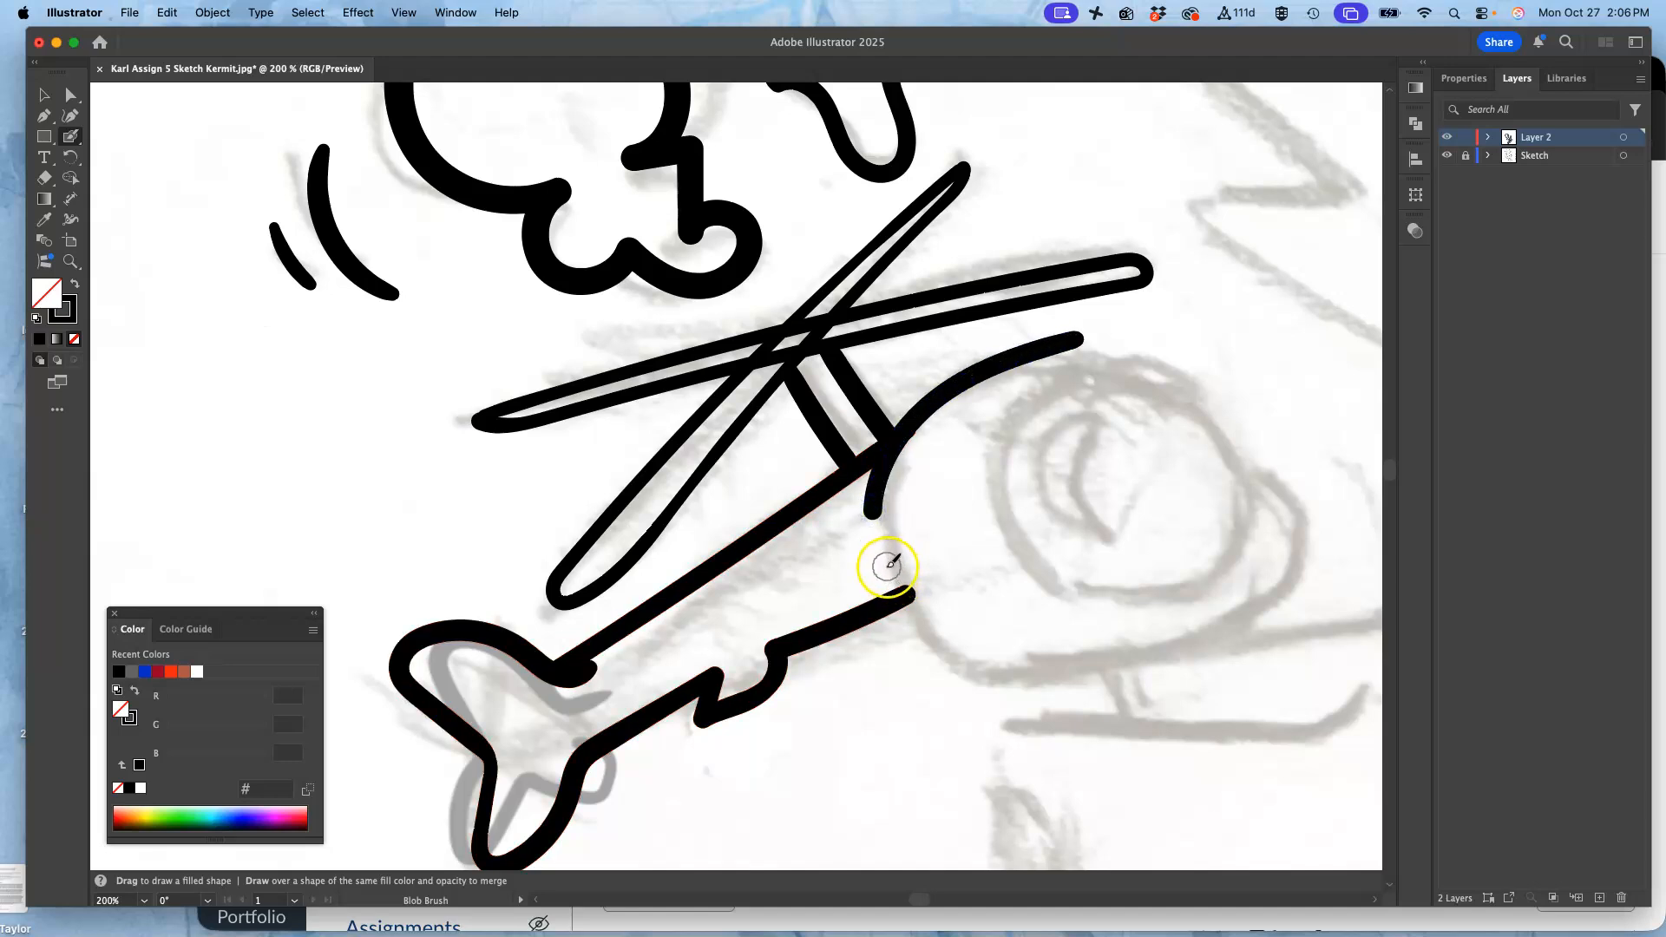
mouse_move(949, 656)
mouse_down()
mouse_move(1041, 689)
mouse_move(1191, 650)
mouse_move(1279, 587)
mouse_move(1289, 502)
mouse_up()
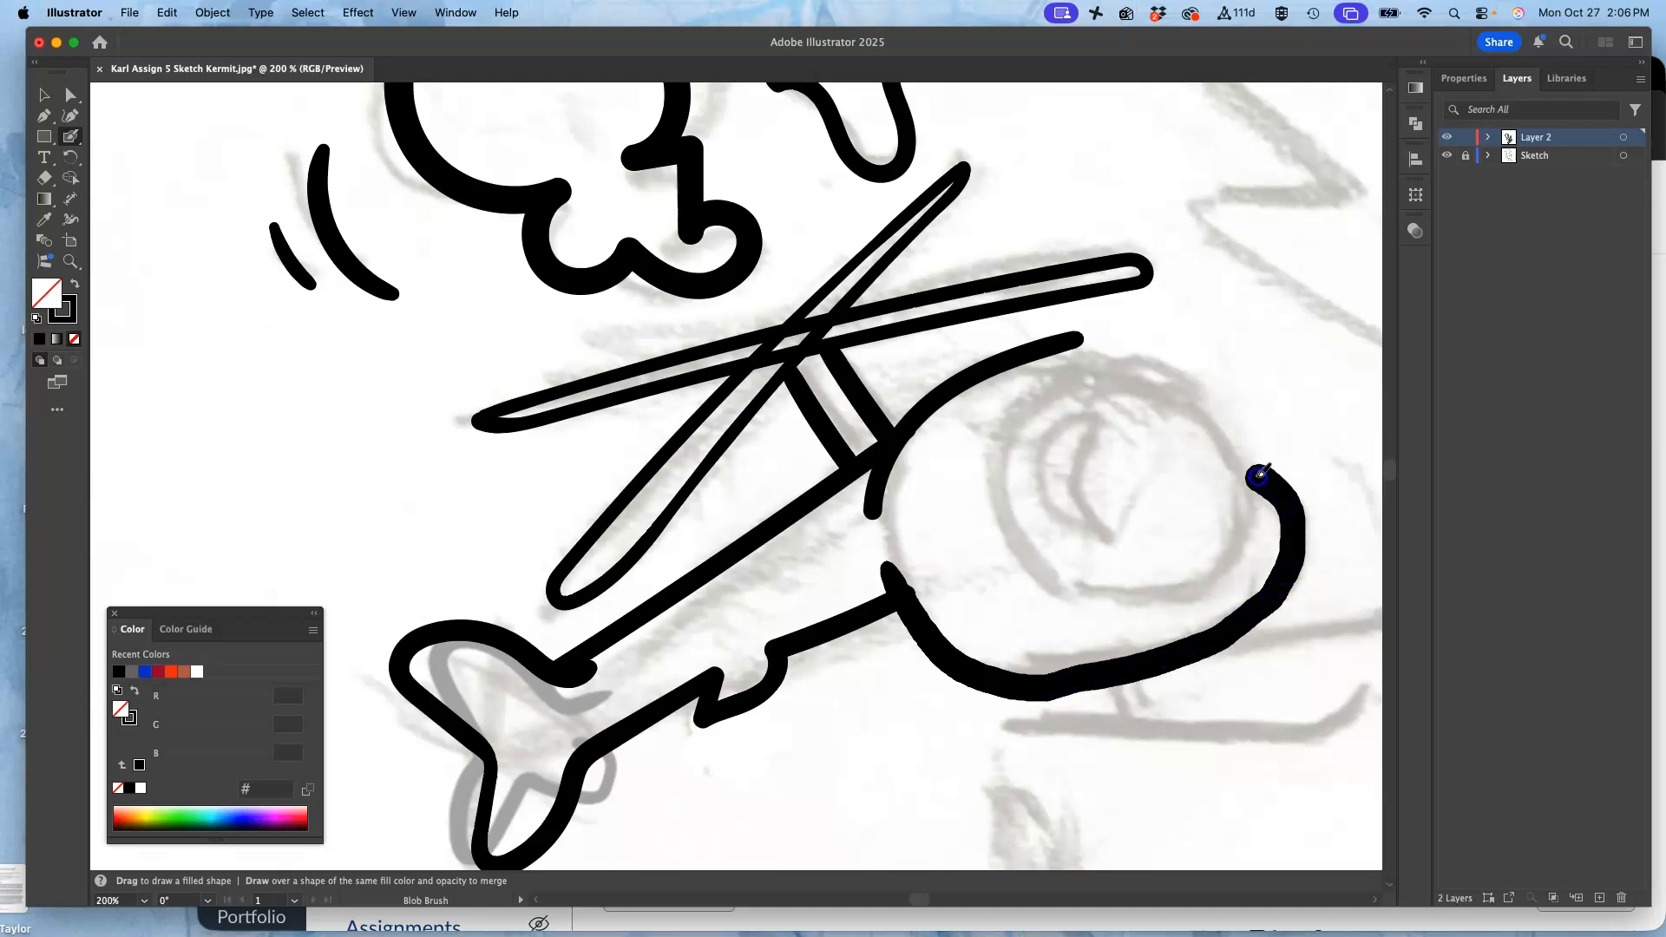
mouse_move(1239, 421)
mouse_down()
mouse_move(1178, 363)
mouse_move(1112, 339)
mouse_up()
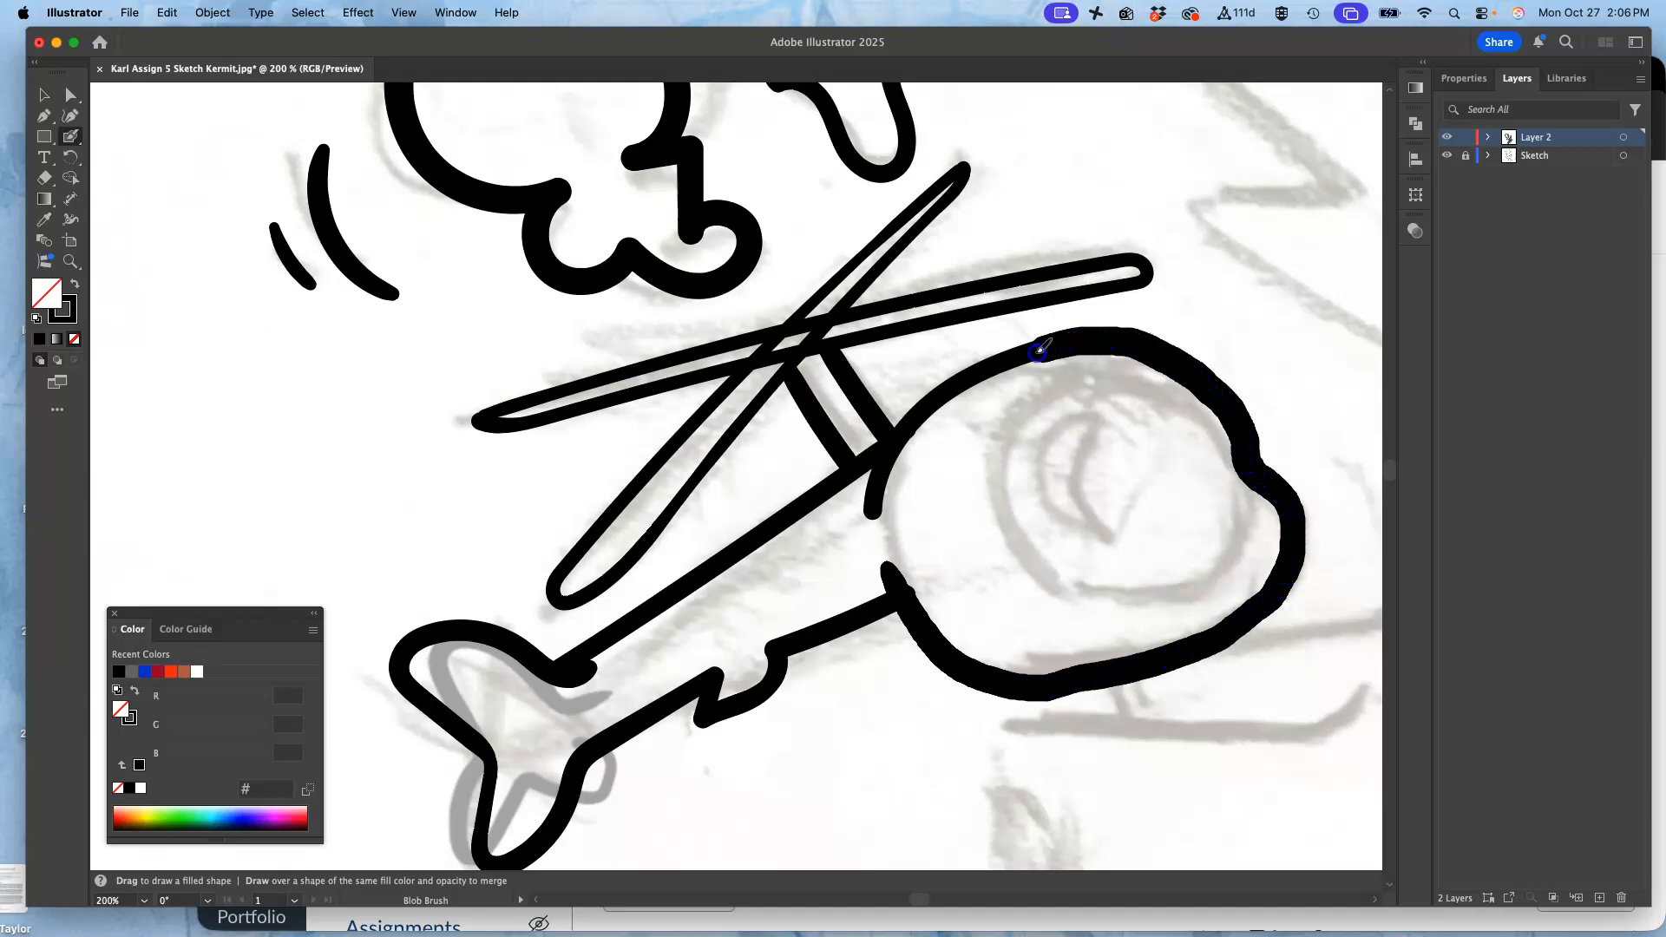
drag(887, 444, 888, 441)
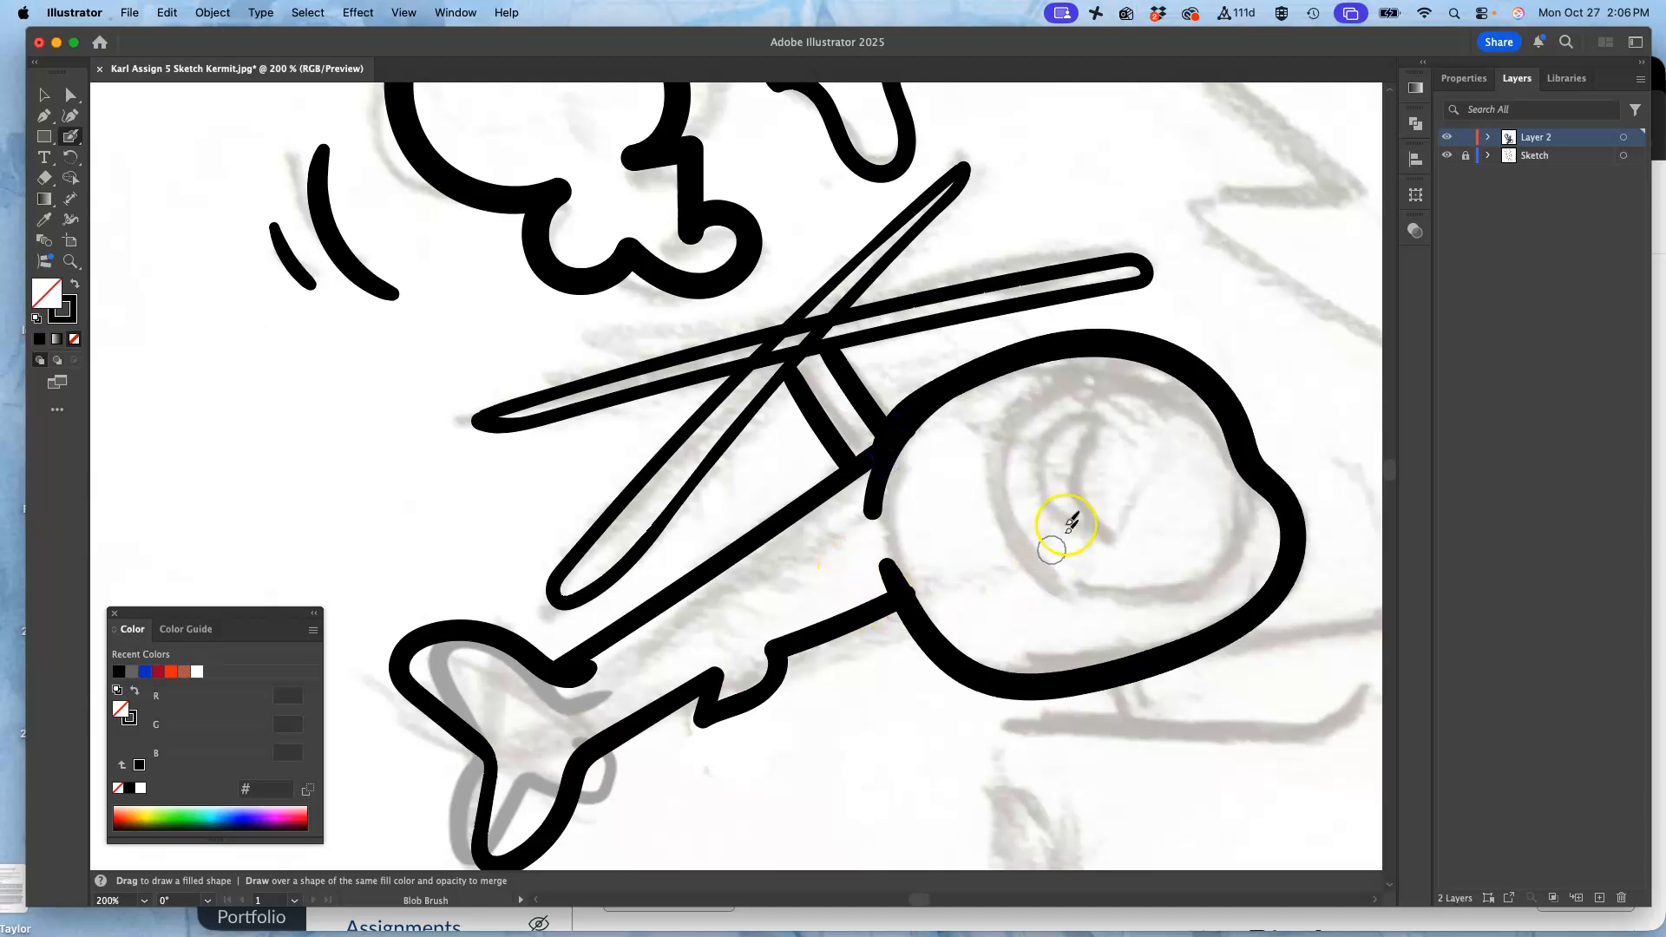
Step: Ink the cabin window's frame, its curved reflection lines and the interior shapes, hatching the dark areas inside with the Blob Brush
drag(1050, 357, 1047, 359)
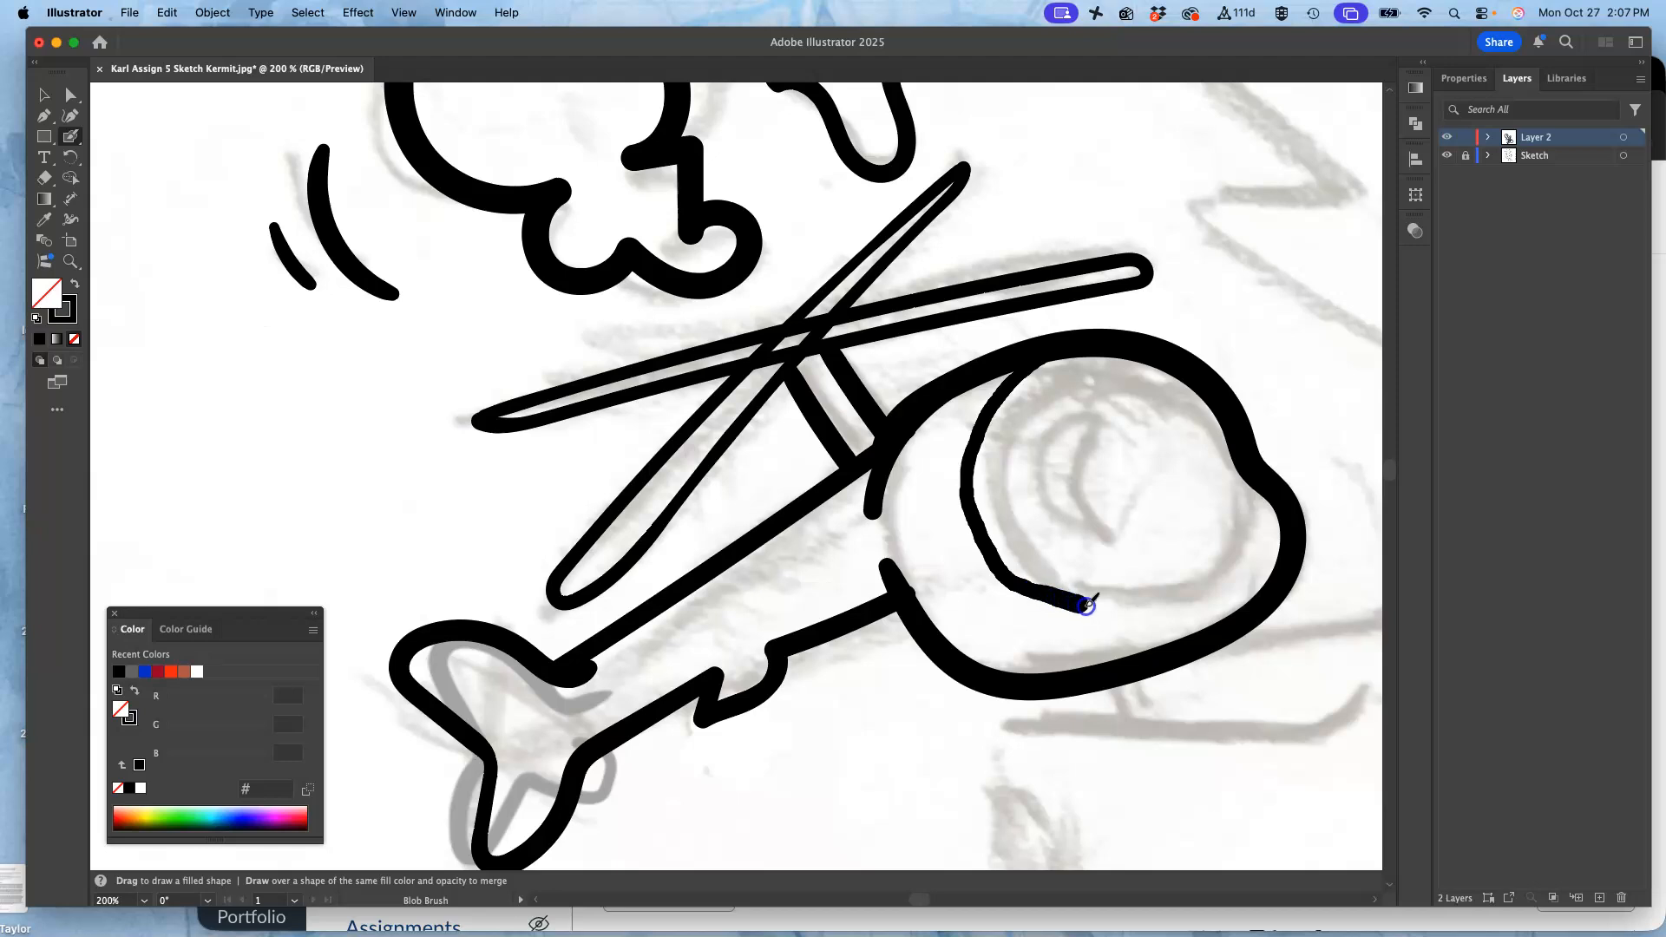
drag(1261, 487, 1258, 486)
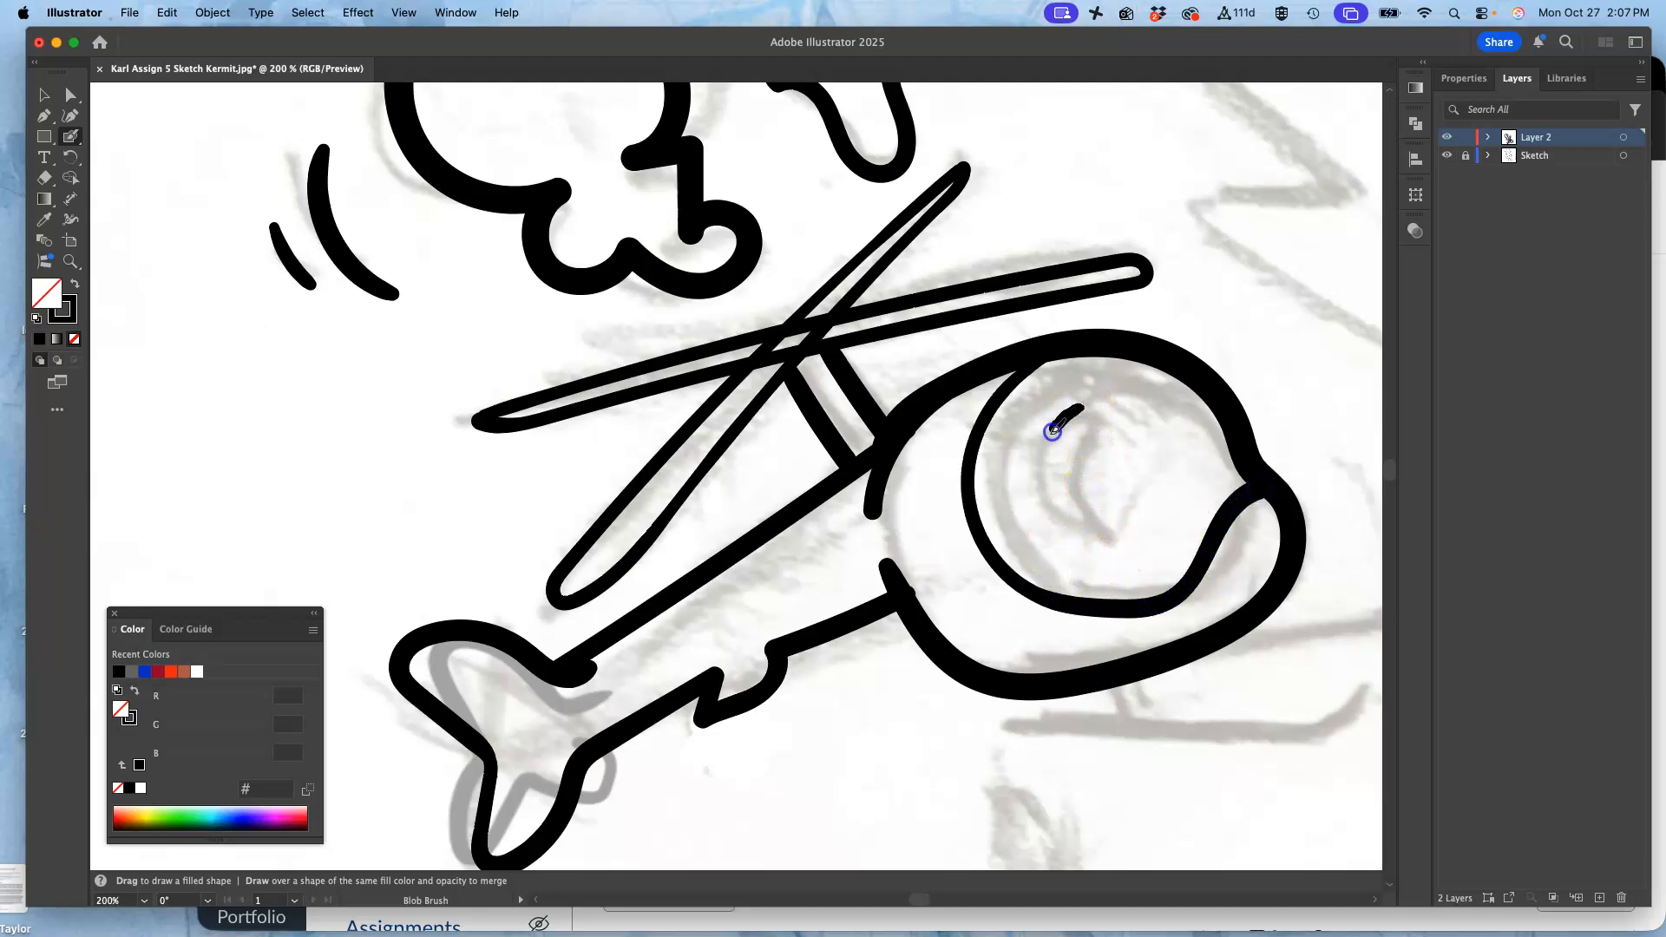
mouse_move(1076, 515)
mouse_down()
mouse_move(1068, 464)
mouse_move(1074, 507)
mouse_up()
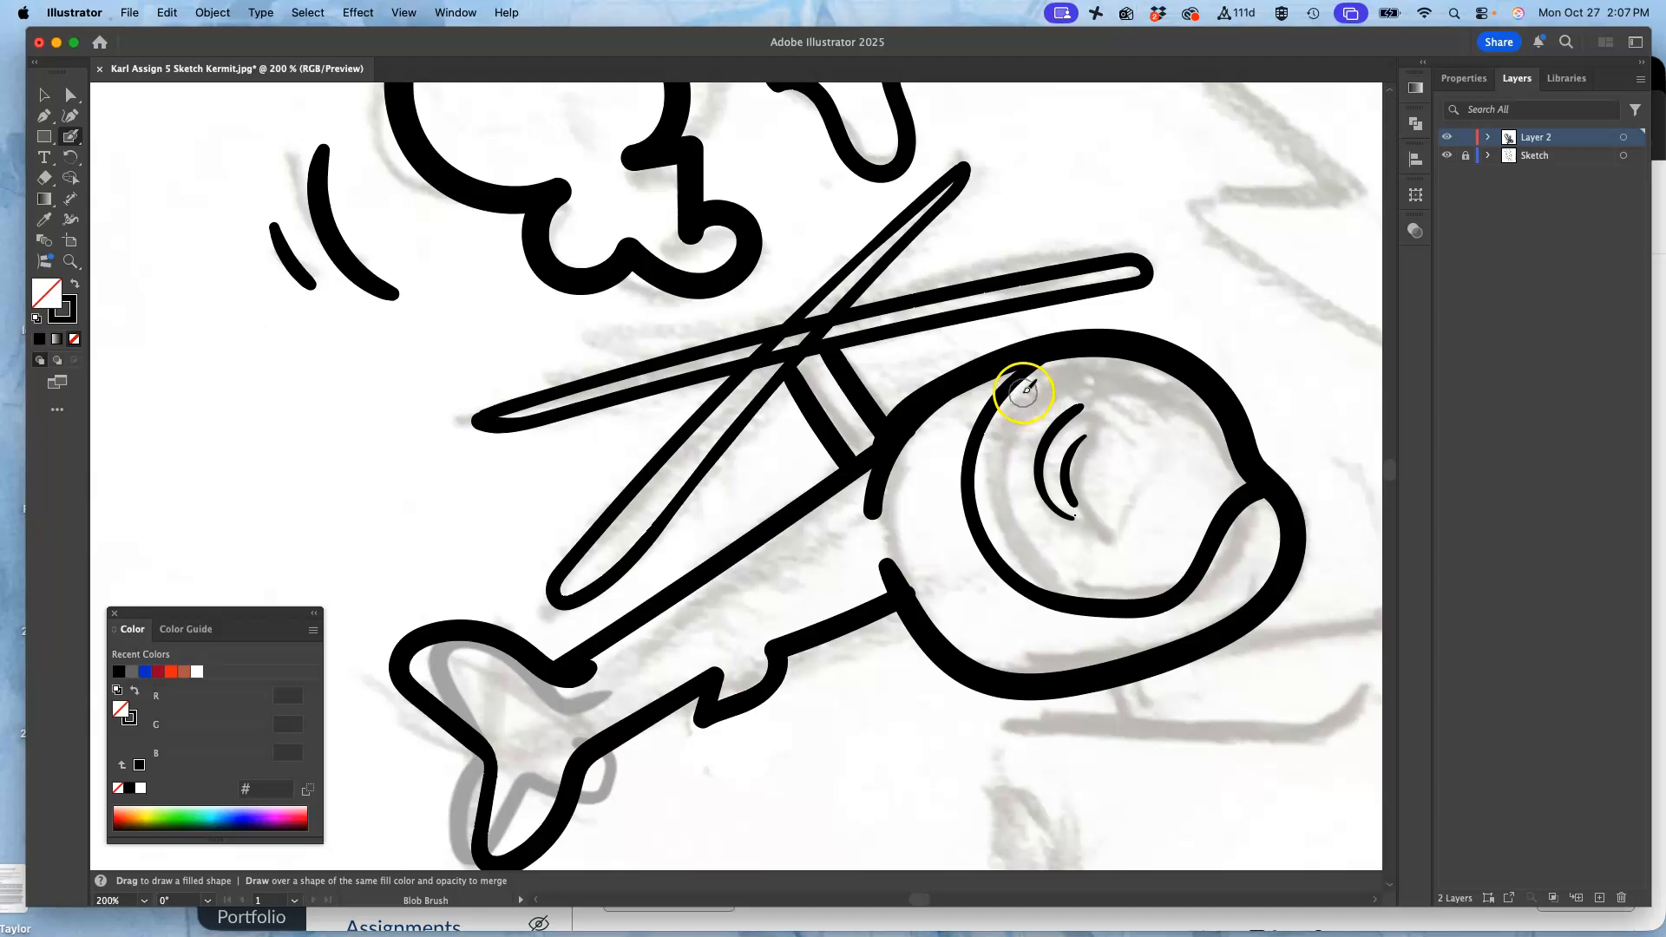
mouse_move(1026, 391)
mouse_down()
mouse_move(1008, 544)
mouse_move(1047, 570)
mouse_up()
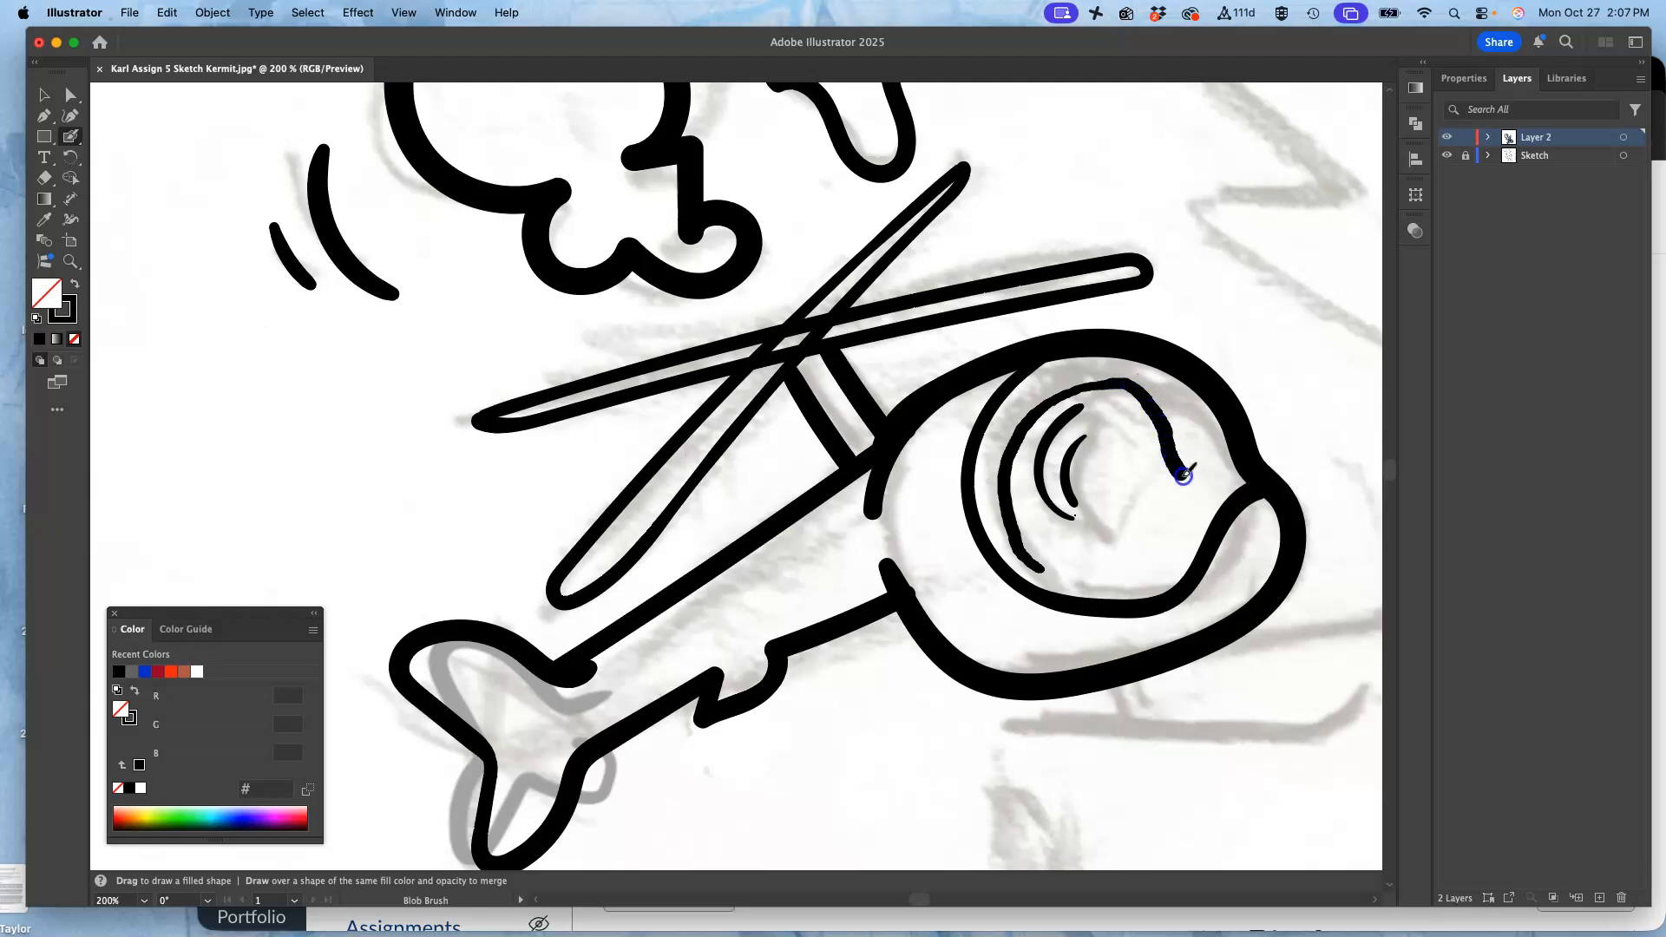
drag(1223, 486, 1224, 484)
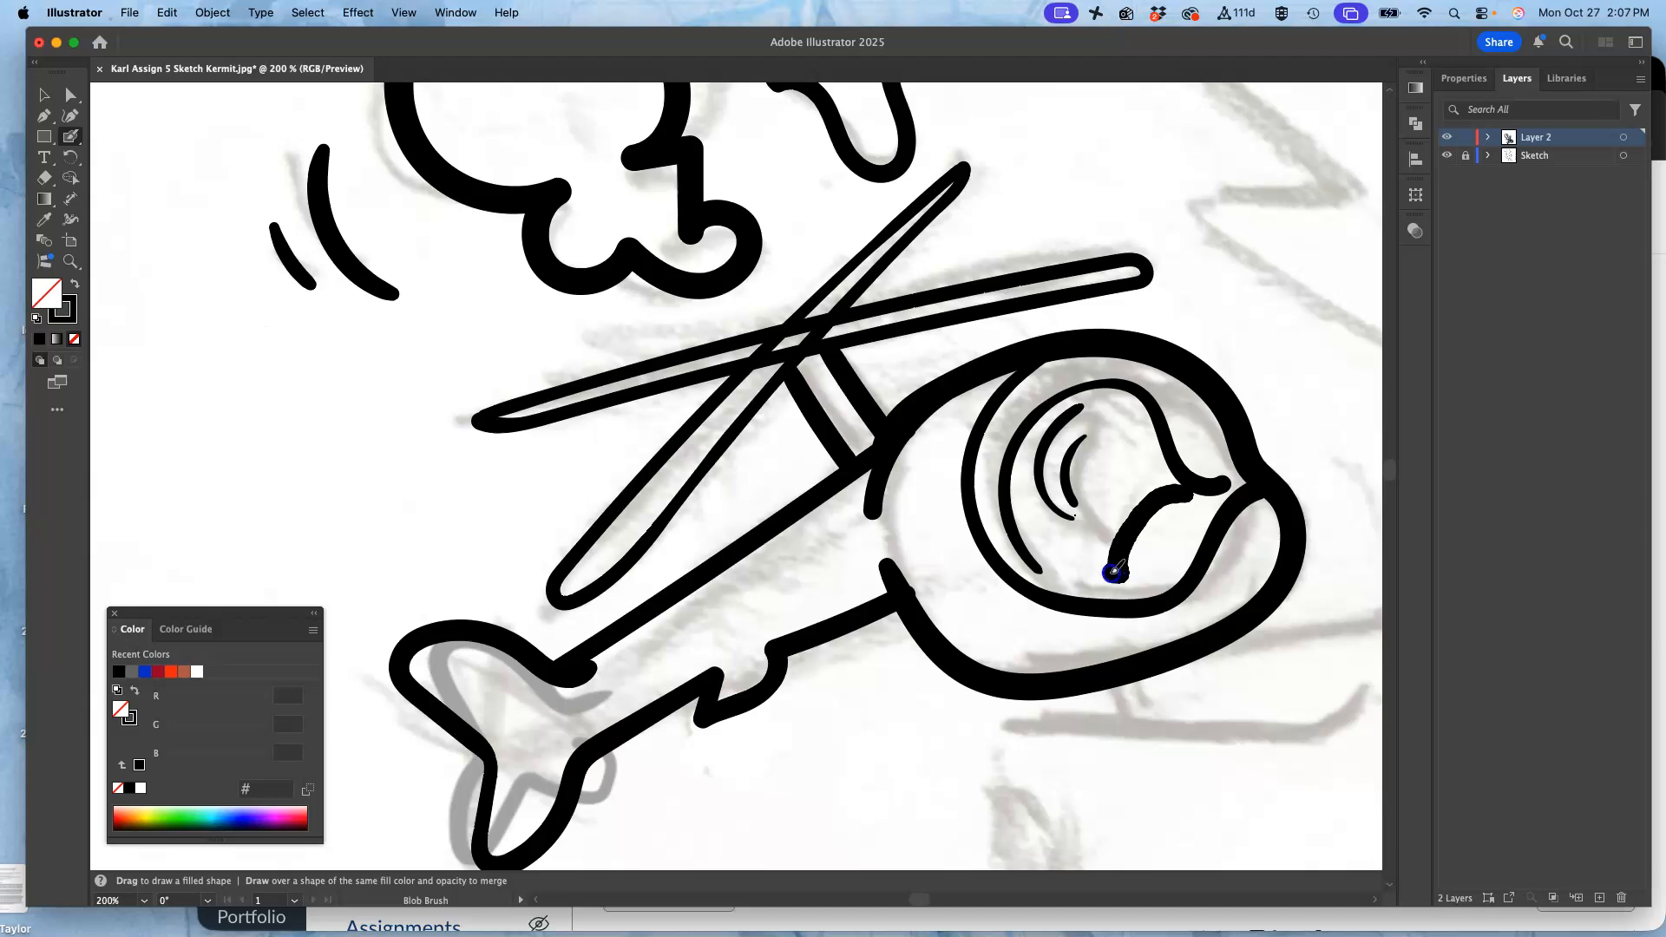
mouse_move(1091, 588)
mouse_down()
mouse_move(1039, 516)
mouse_move(1075, 579)
mouse_up()
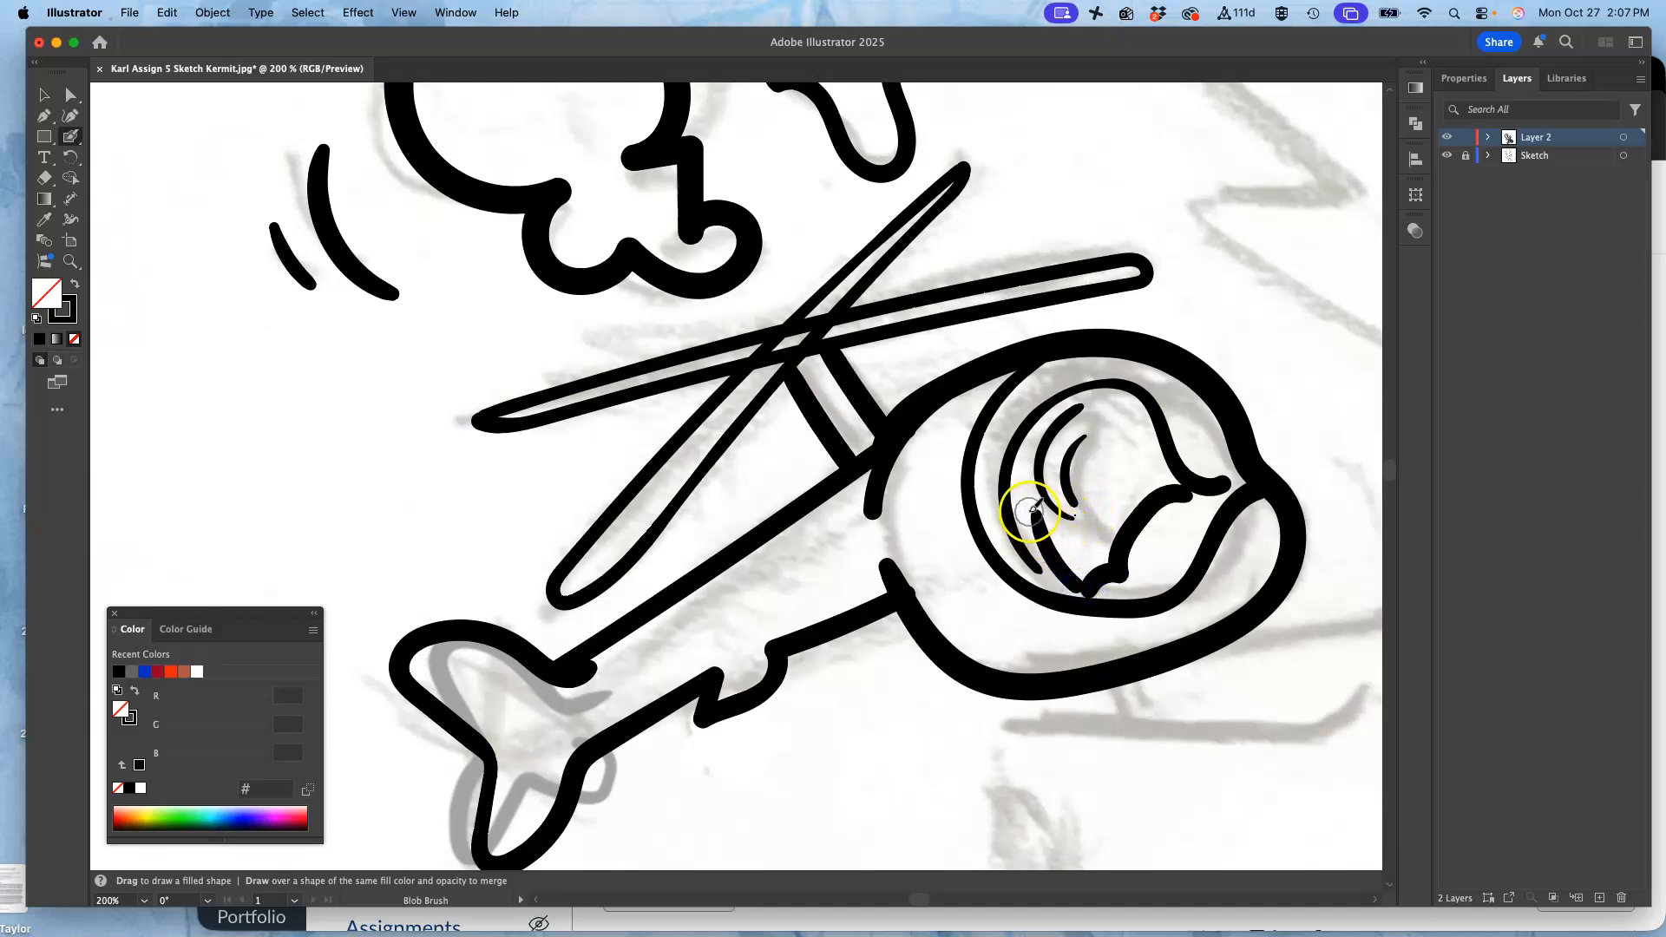
drag(1044, 499, 1116, 539)
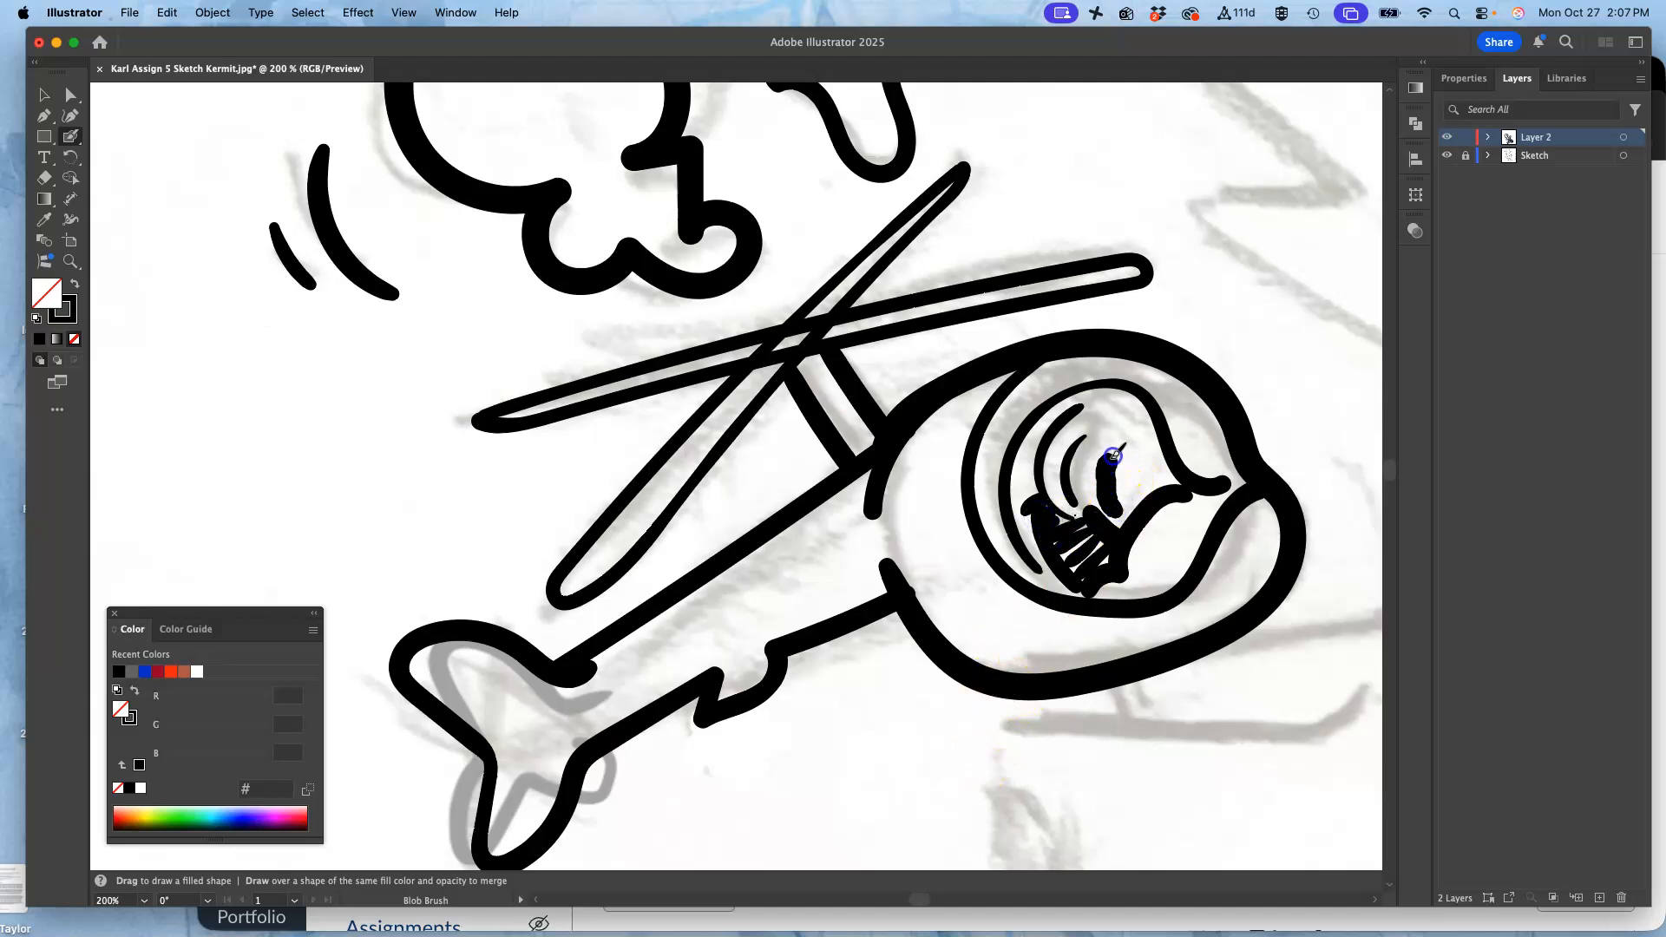
drag(1112, 480, 1113, 492)
key(a)
click(1133, 538)
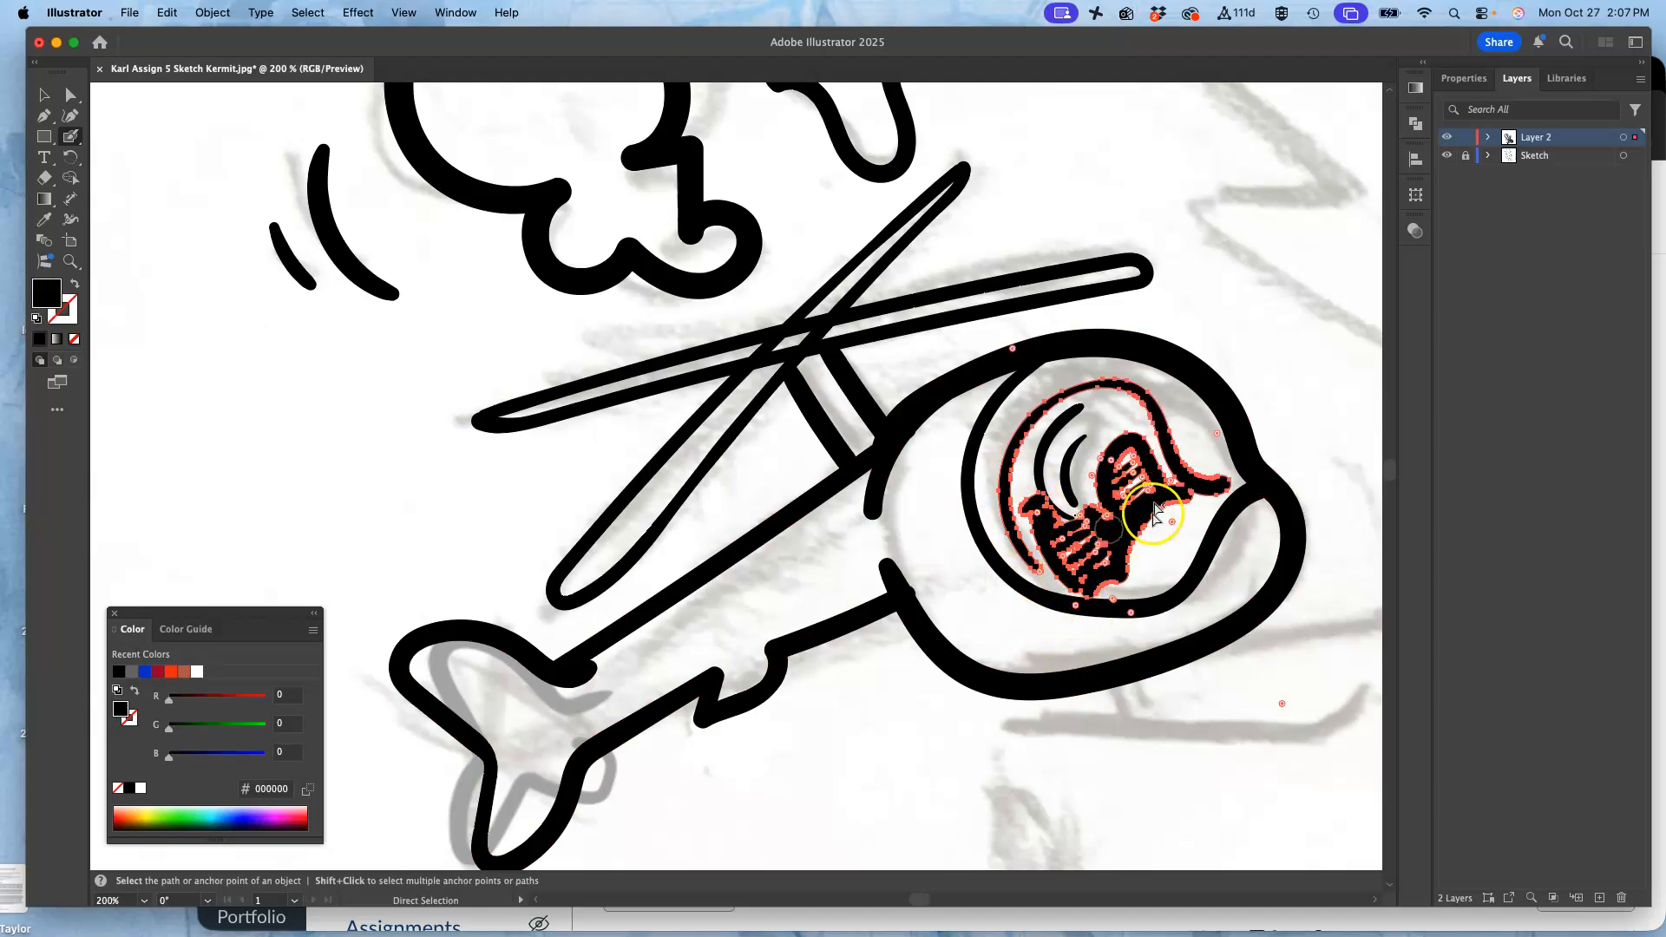
key(shift+b)
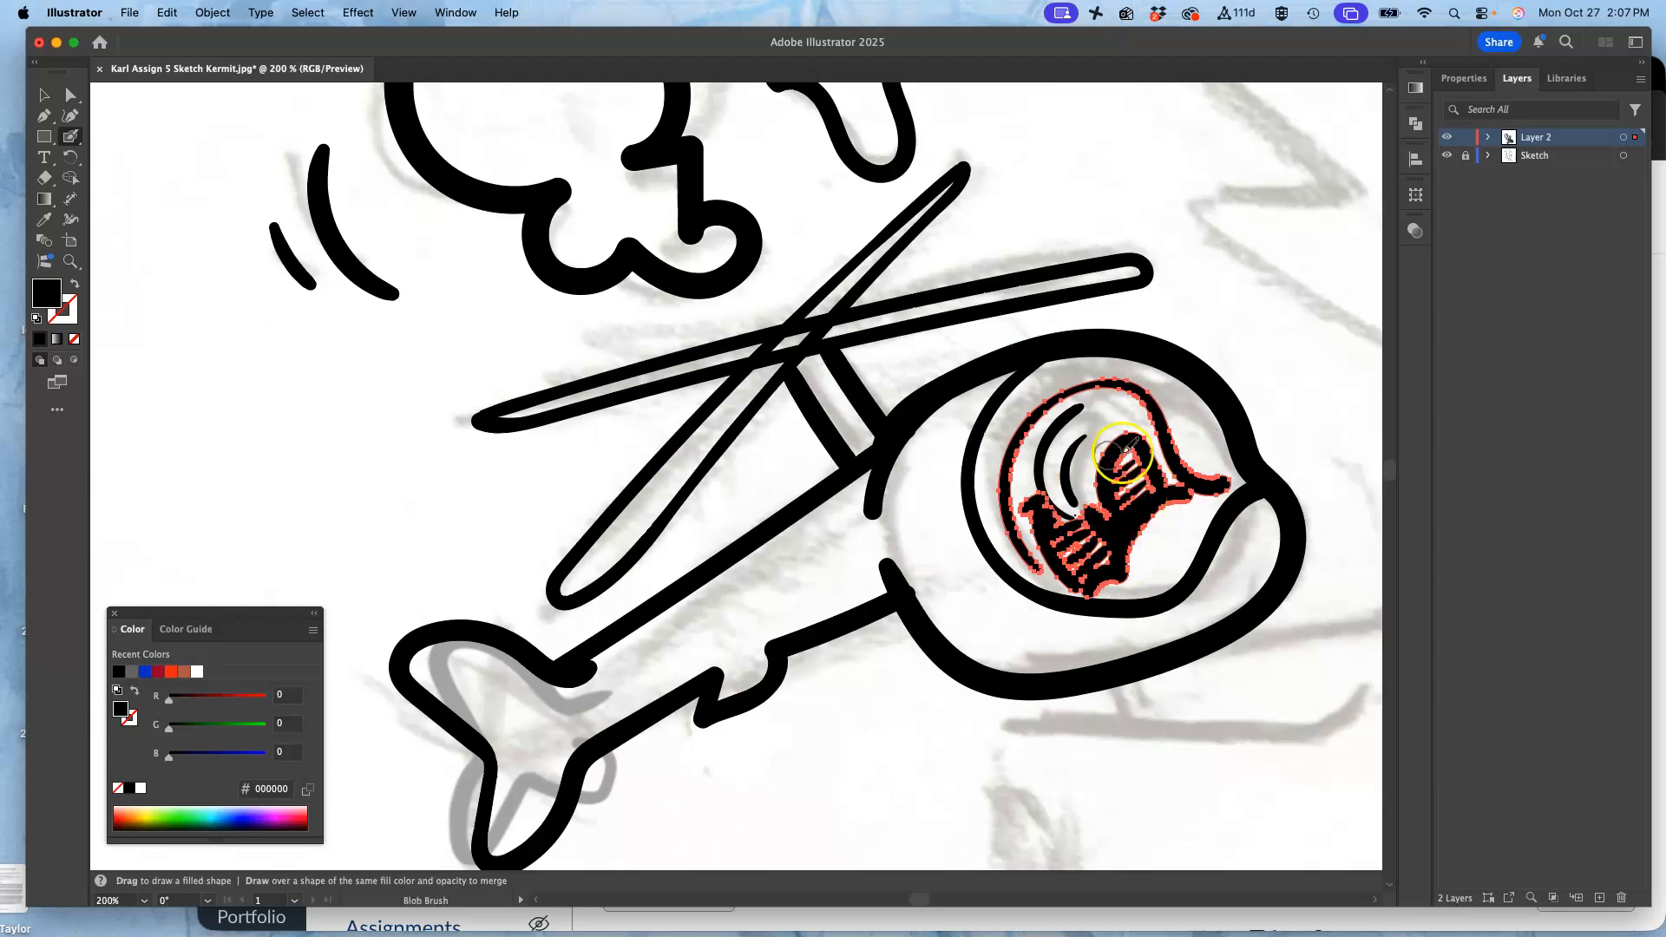
drag(1071, 540, 1068, 556)
key(super+z)
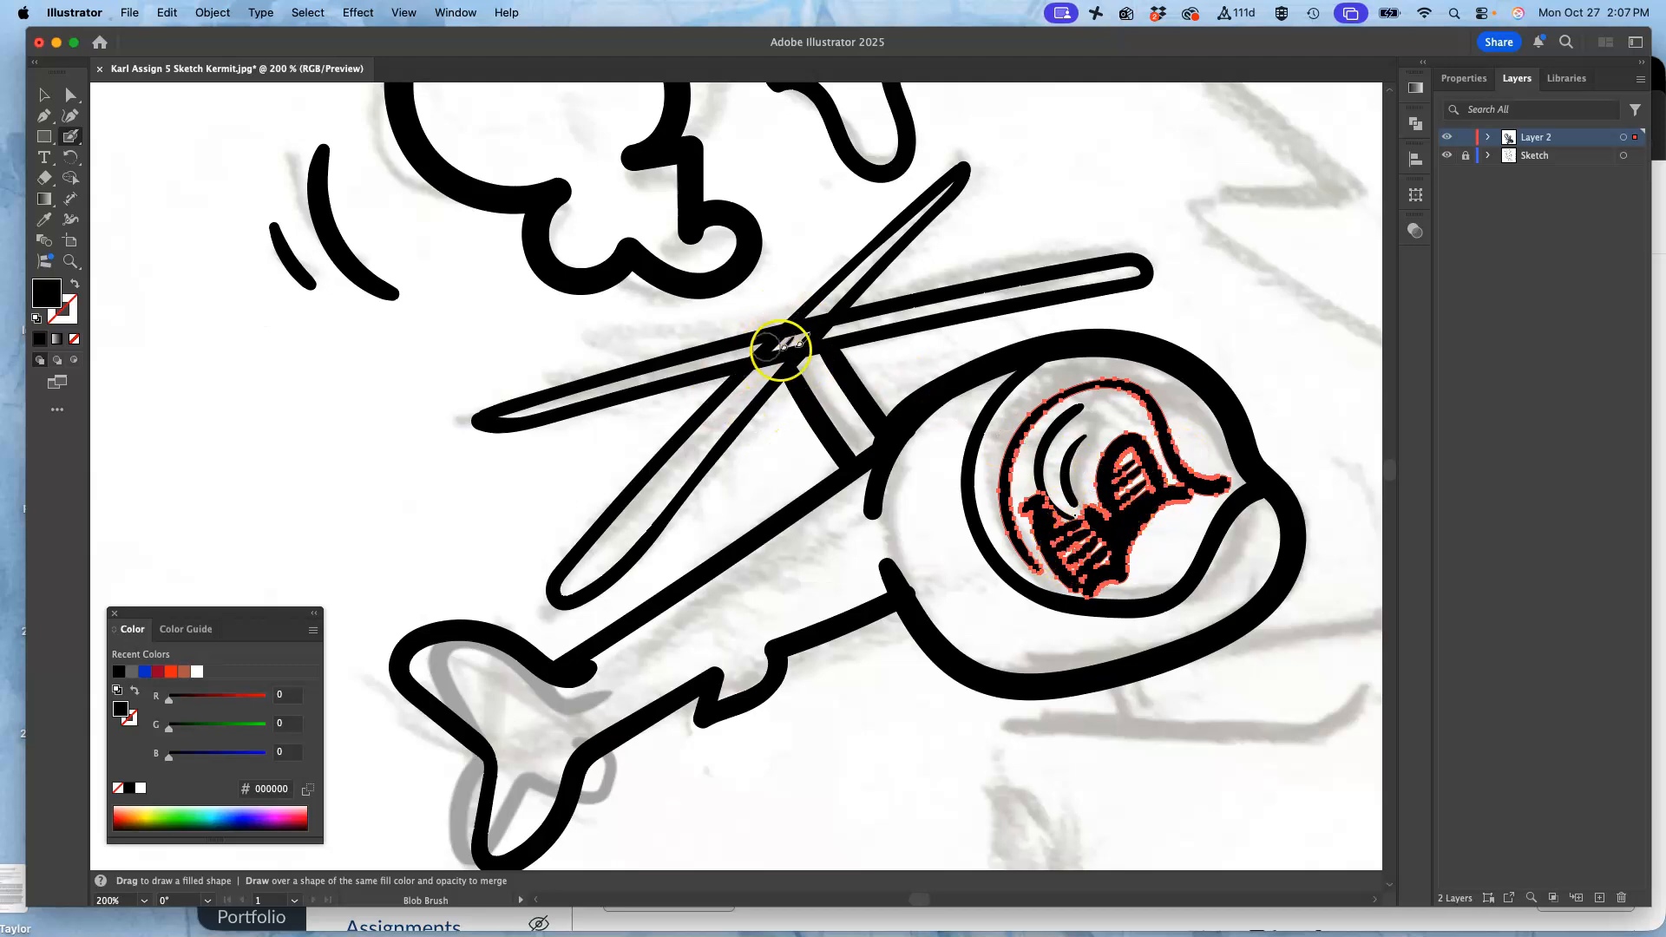
key(a)
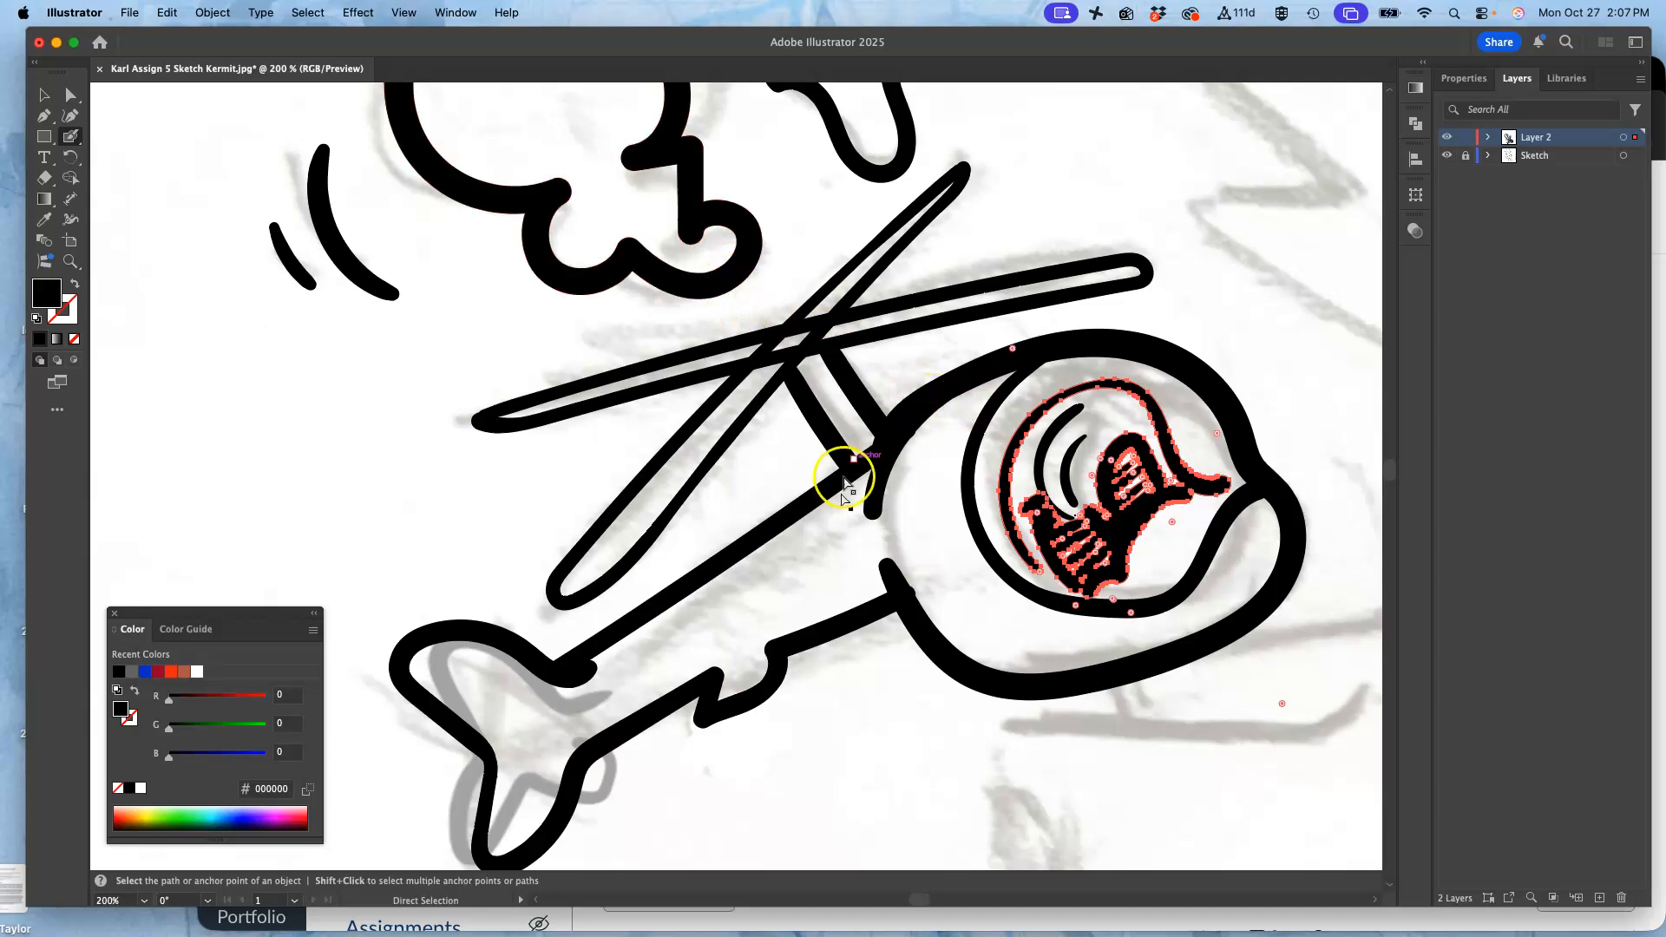
key(shift+b)
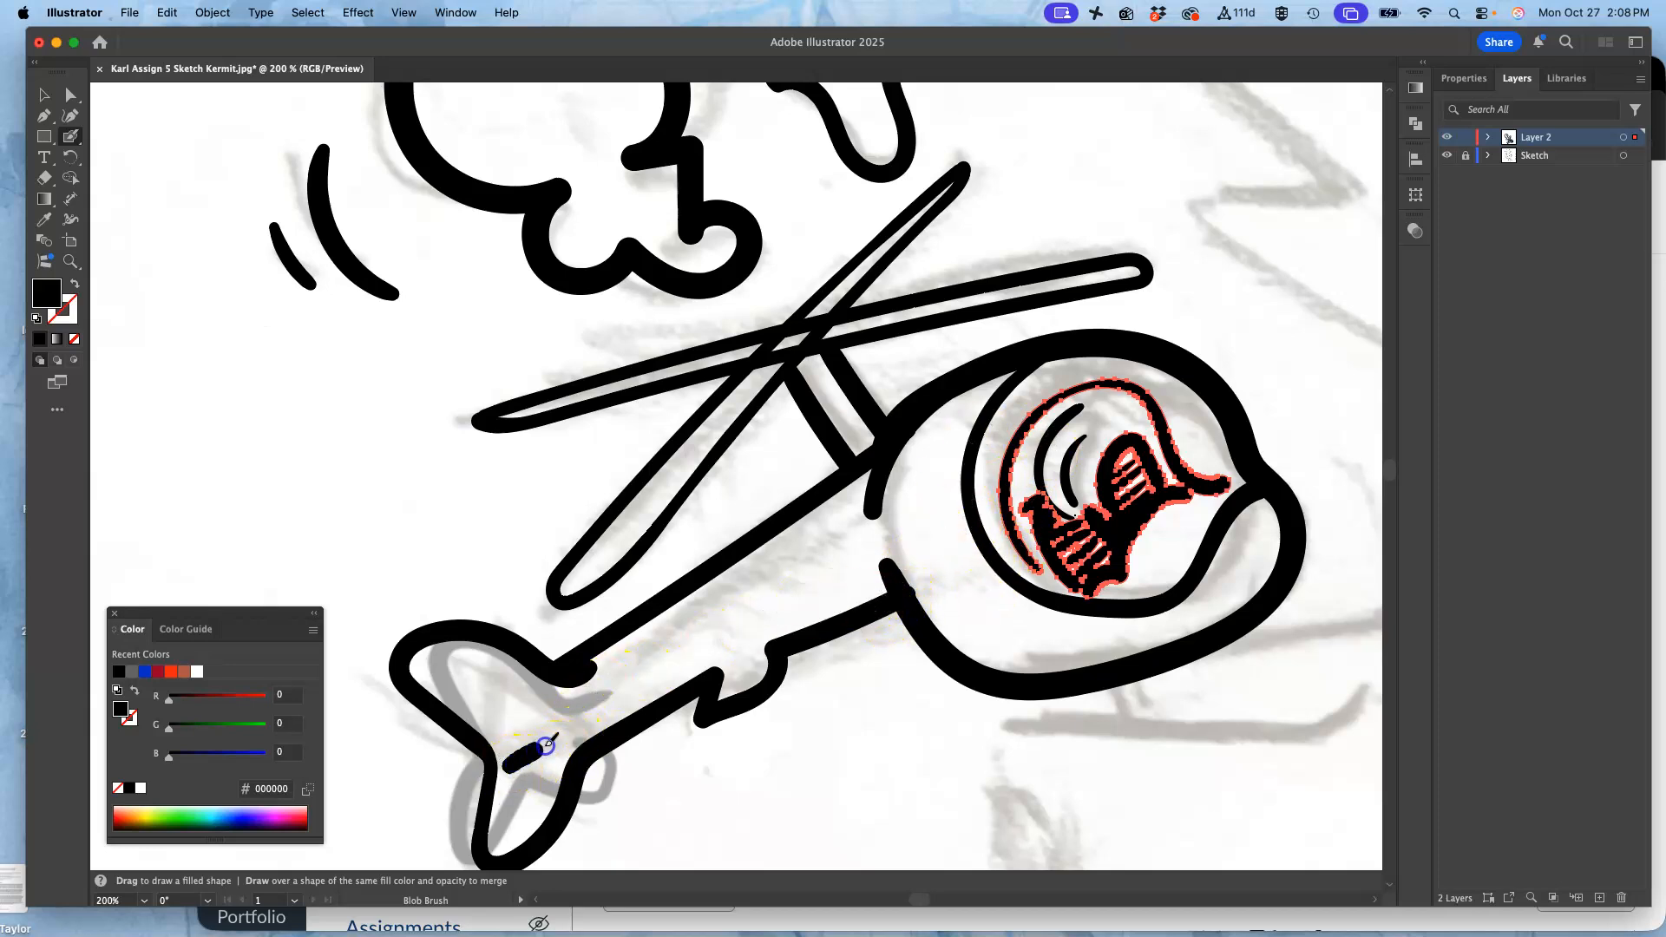
Step: Ink a short curved mark and a small ring inside the tail fin with the Blob Brush
drag(545, 746, 557, 739)
mouse_move(477, 664)
mouse_down()
mouse_move(465, 673)
mouse_move(497, 687)
mouse_up()
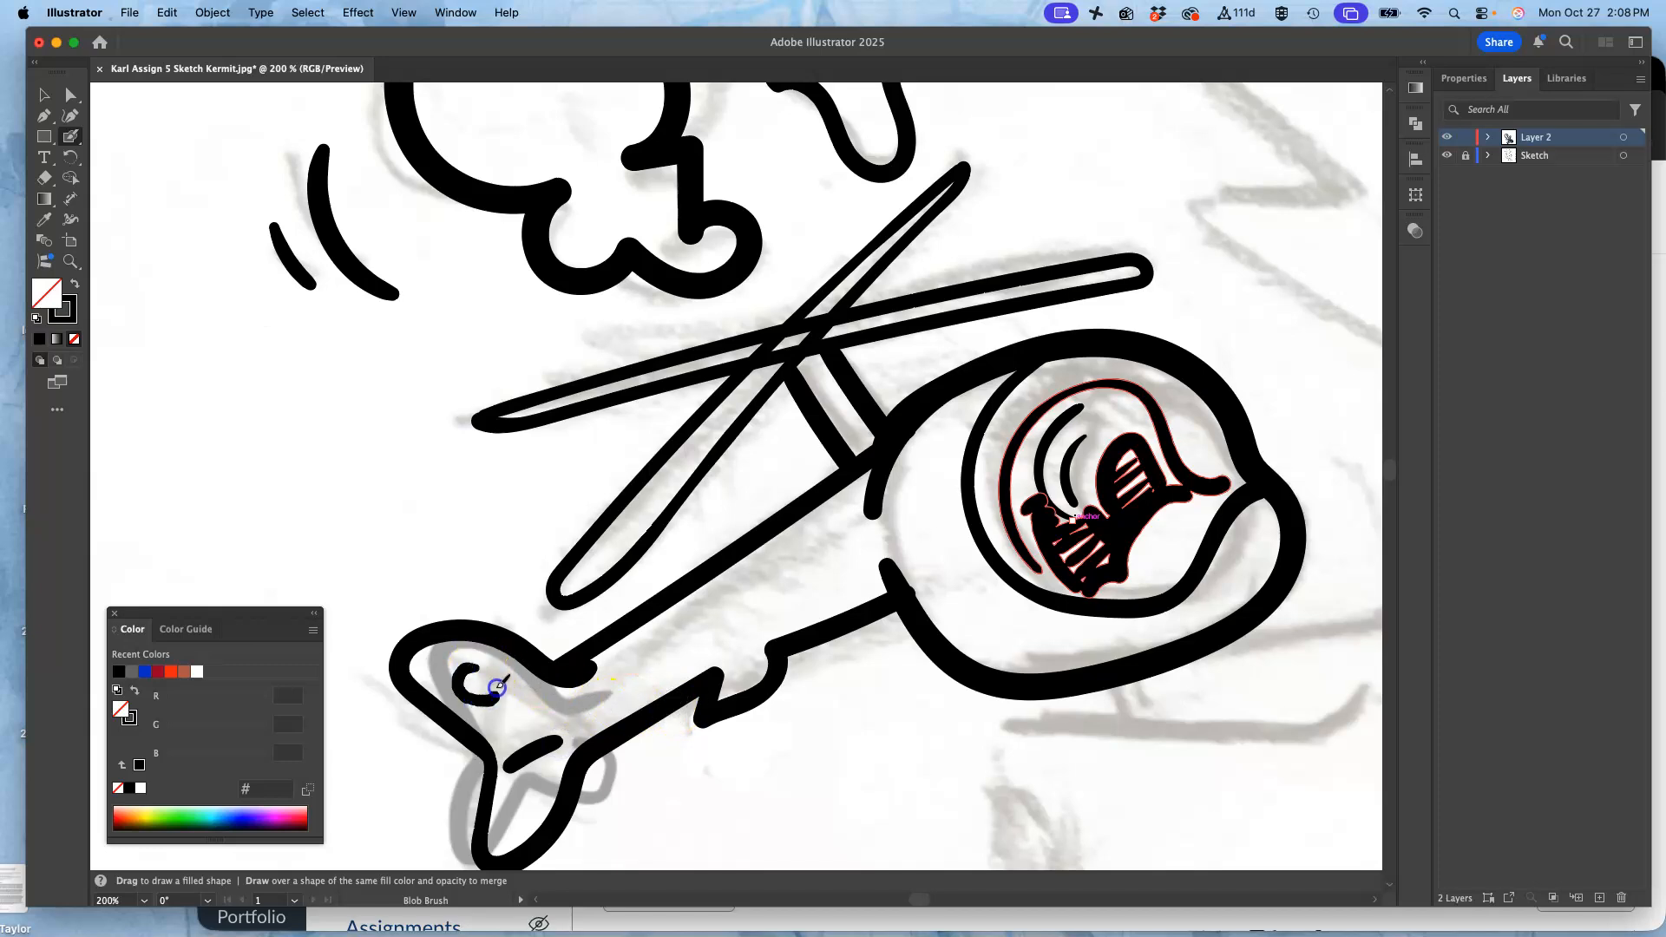
Step: Ink the landing skid's two short support lines beneath the helicopter's cabin
drag(811, 596, 532, 487)
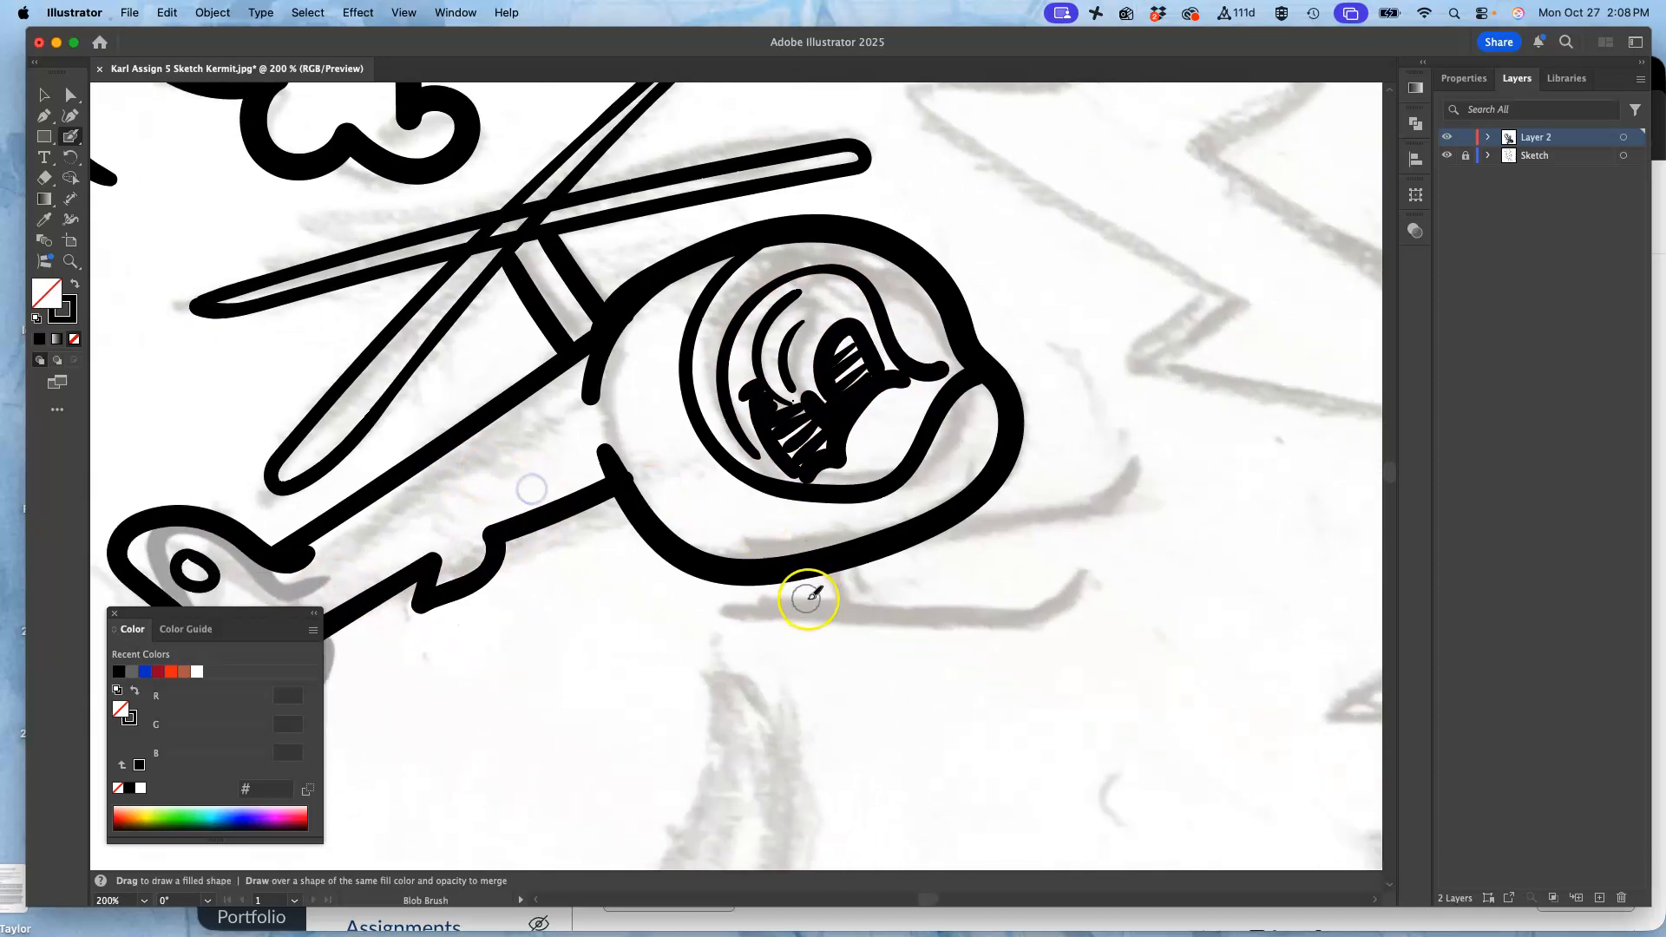
drag(843, 573, 854, 608)
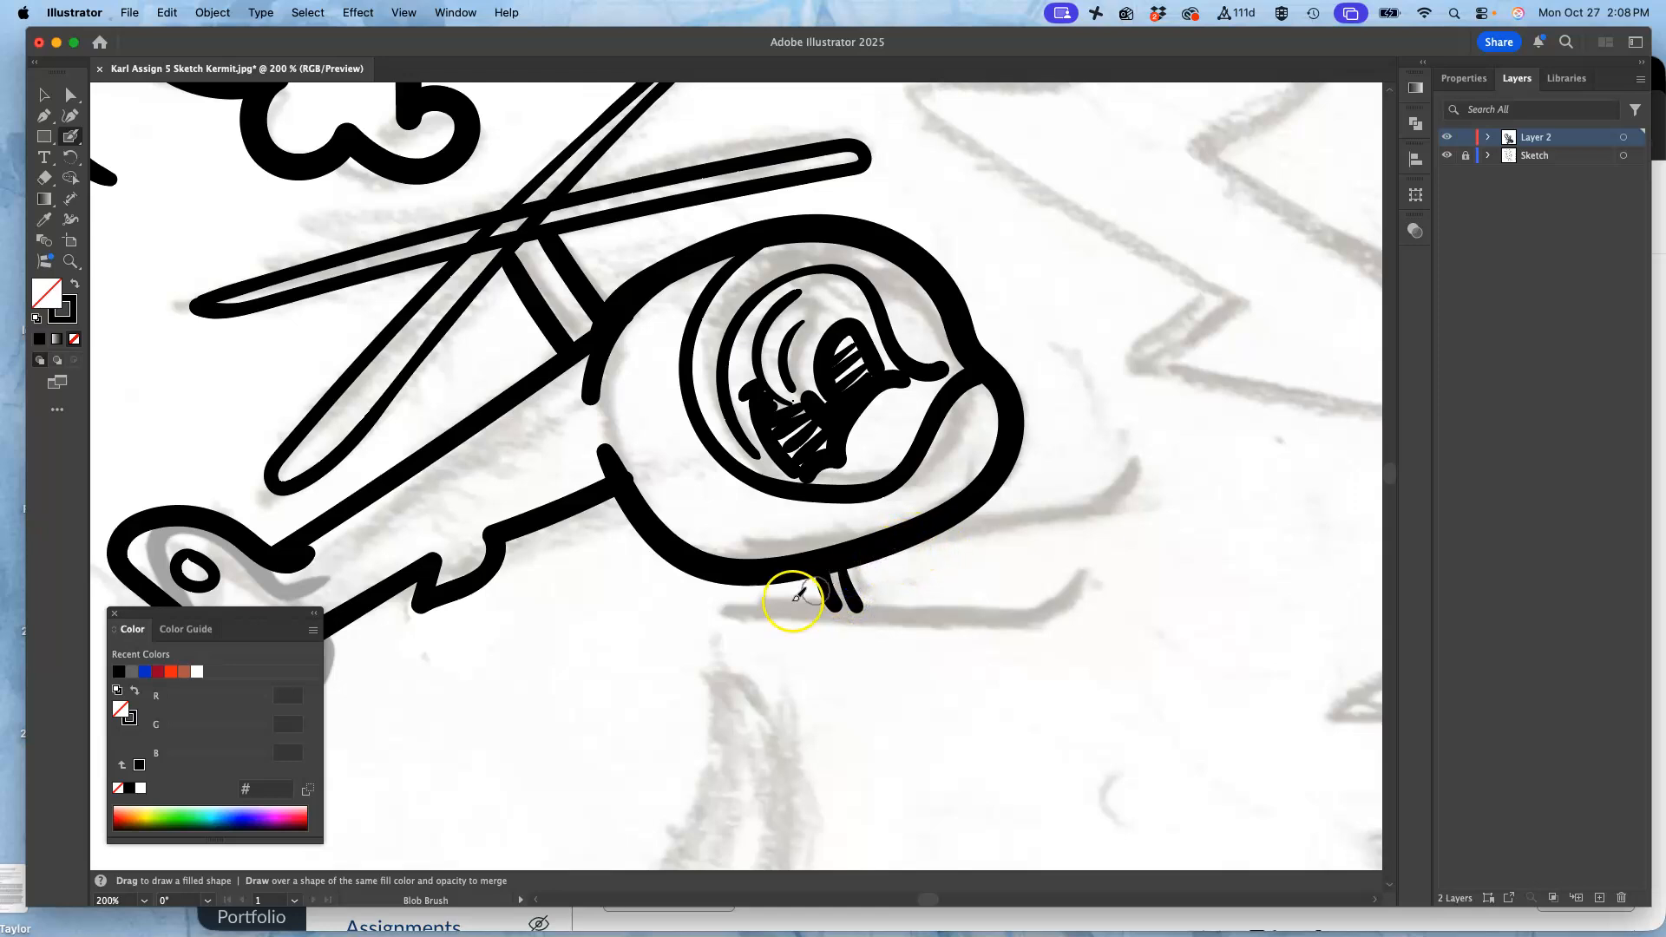